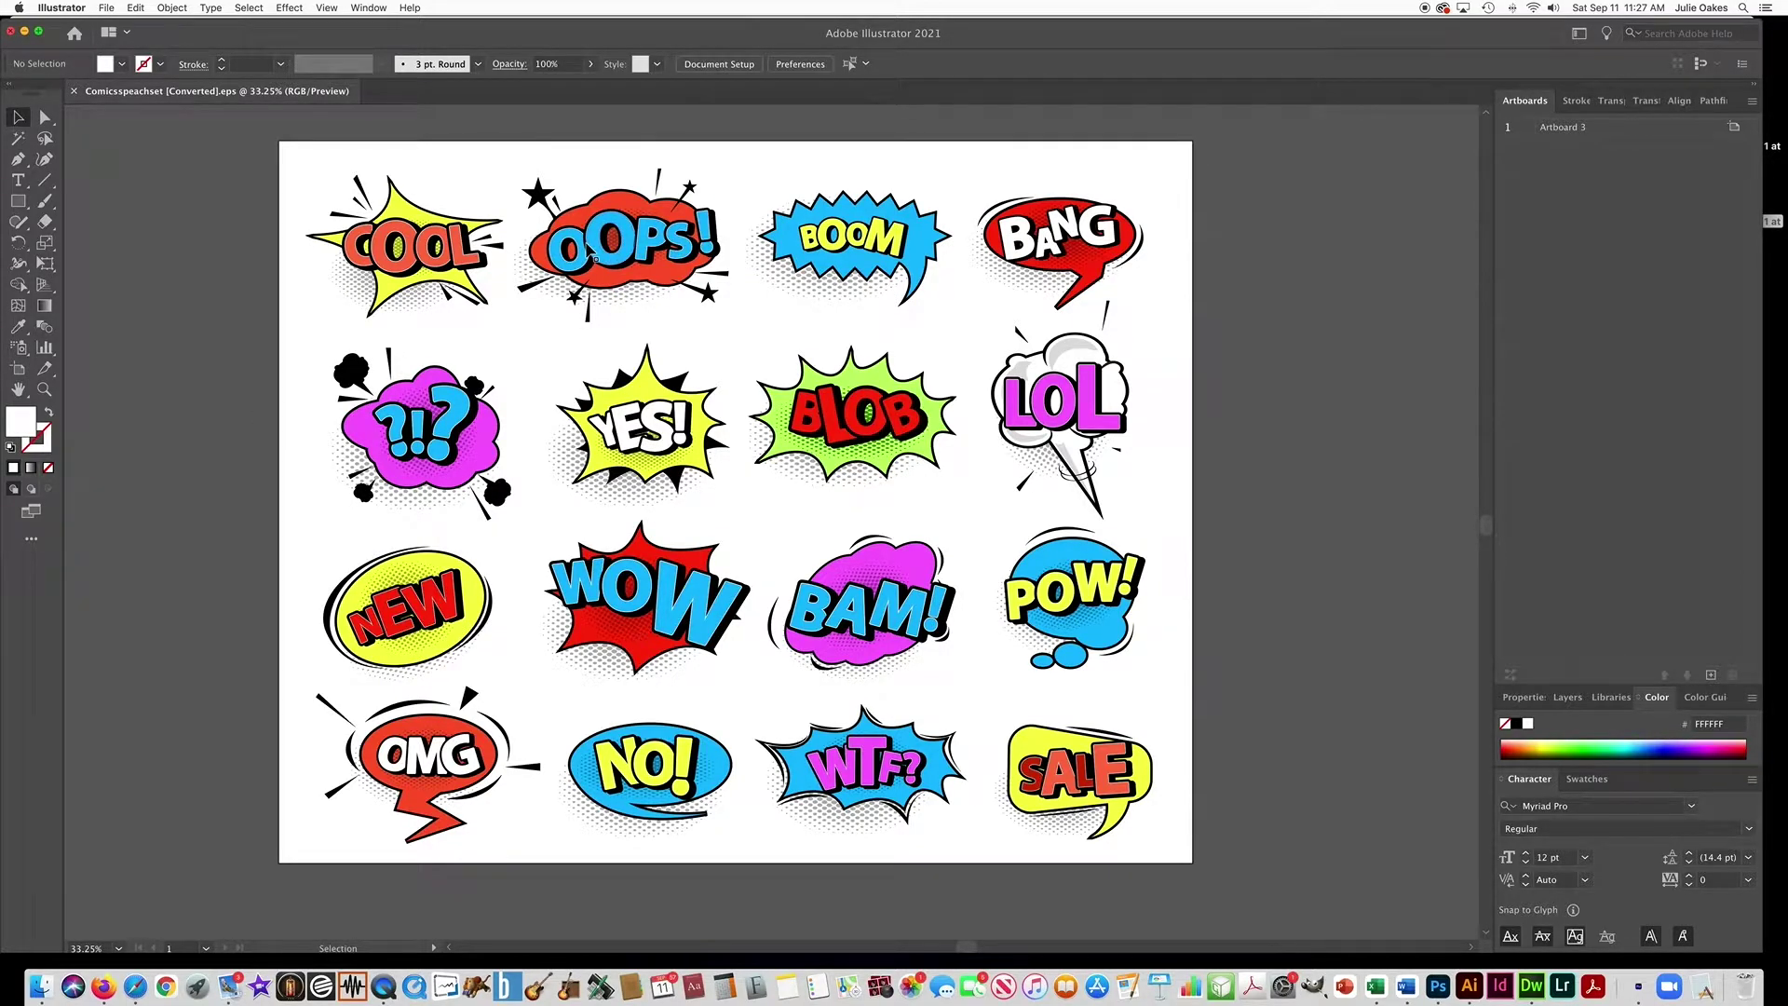
- Scroll the canvas right, past the artboard of comic speech bubbles
{"action": "scroll", "coordinate": [594, 257], "scroll_direction": "right", "scroll_amount": 3}
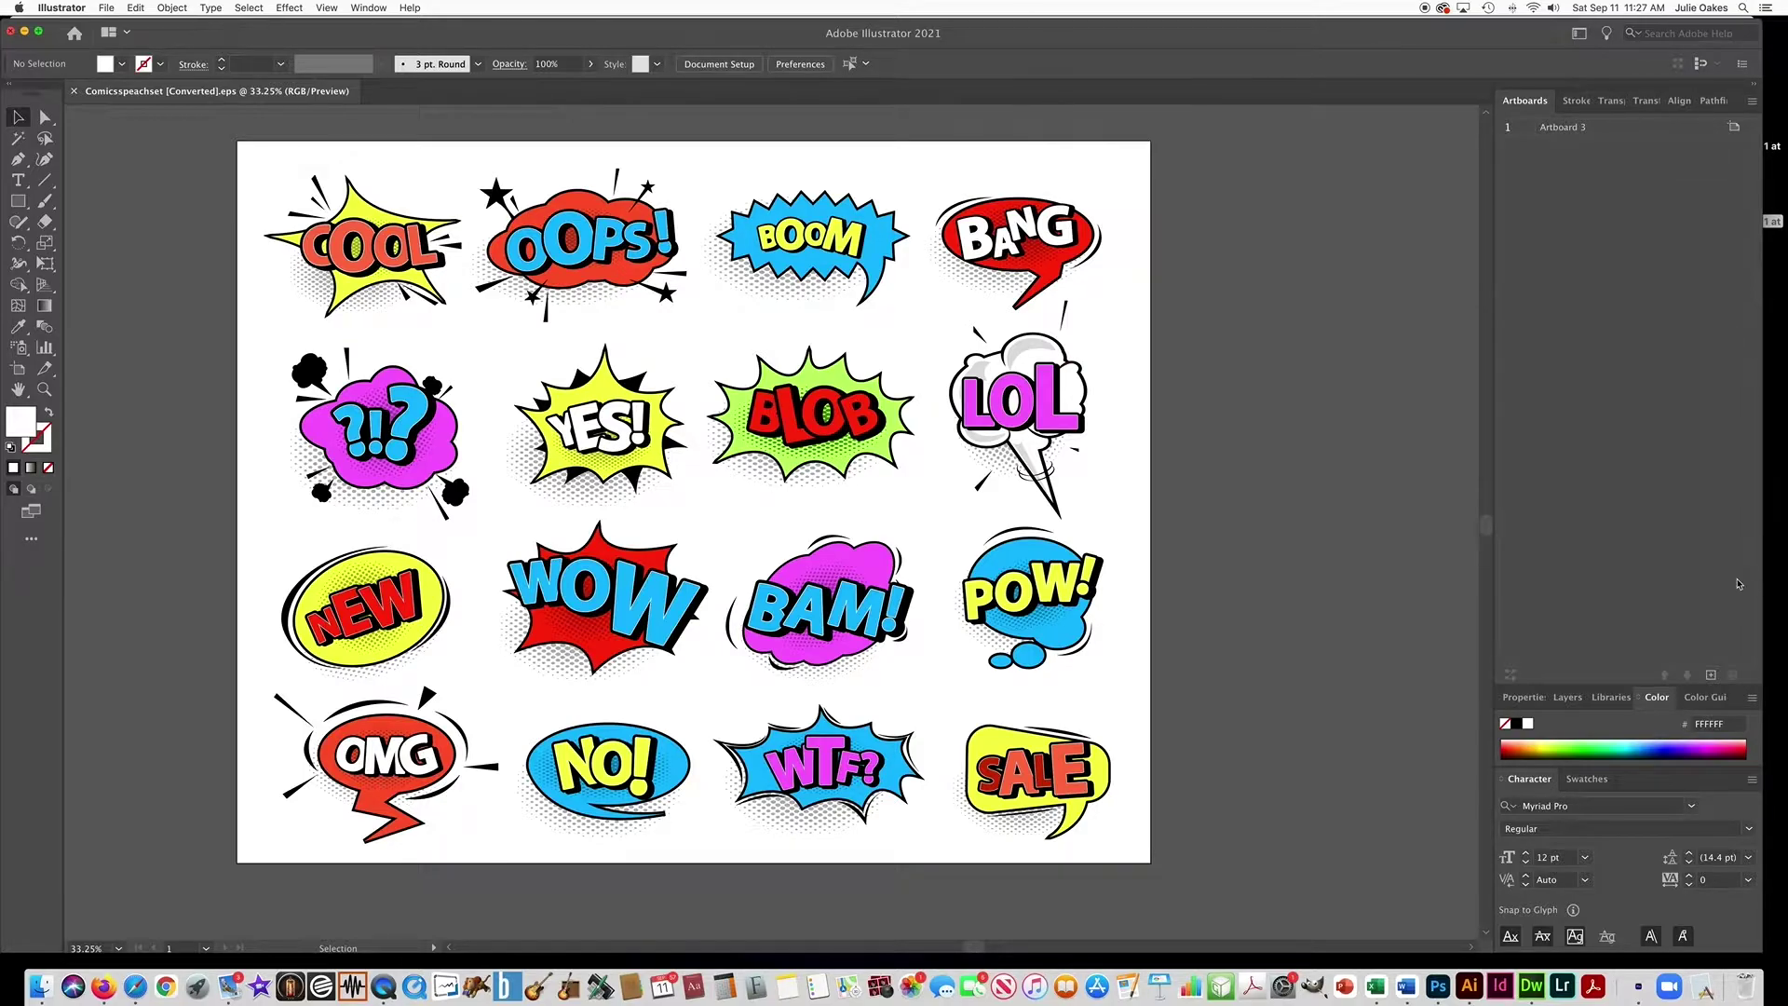
- Add a new empty artboard and pen-draw the starburst's top-left and left-side spikes
{"action": "left_click", "coordinate": [1712, 675]}
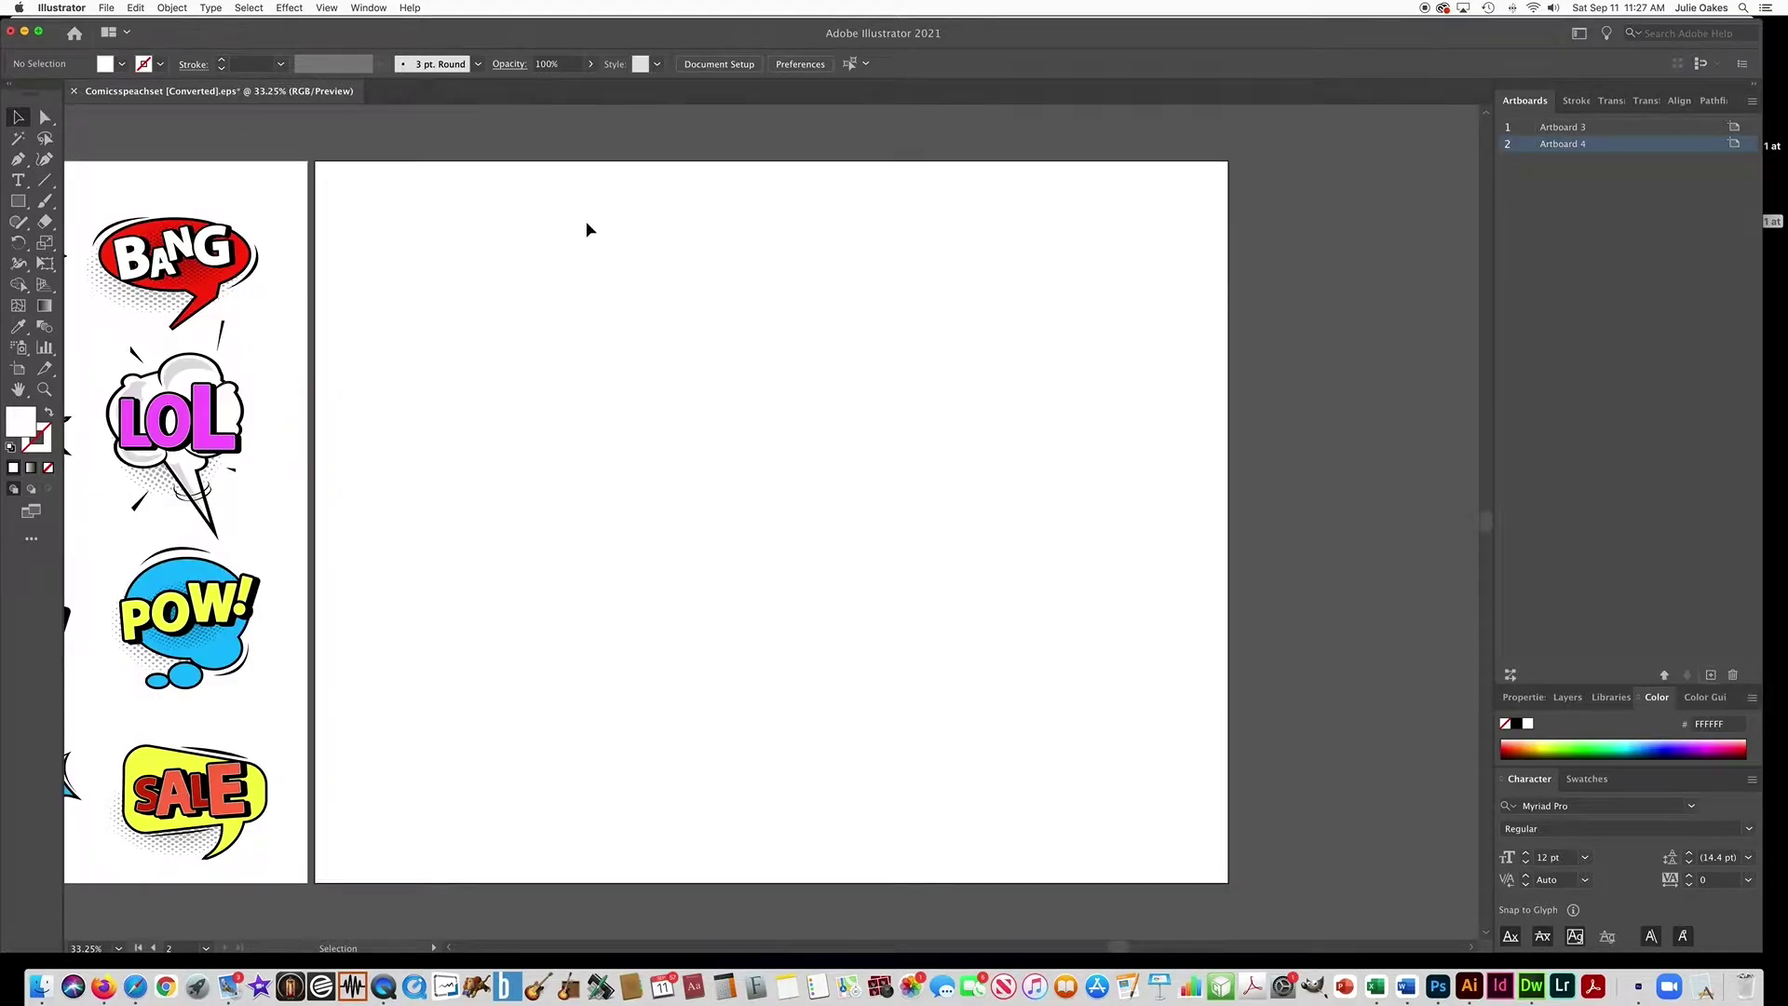
{"action": "left_click_drag", "start_coordinate": [534, 407], "coordinate": [787, 397]}
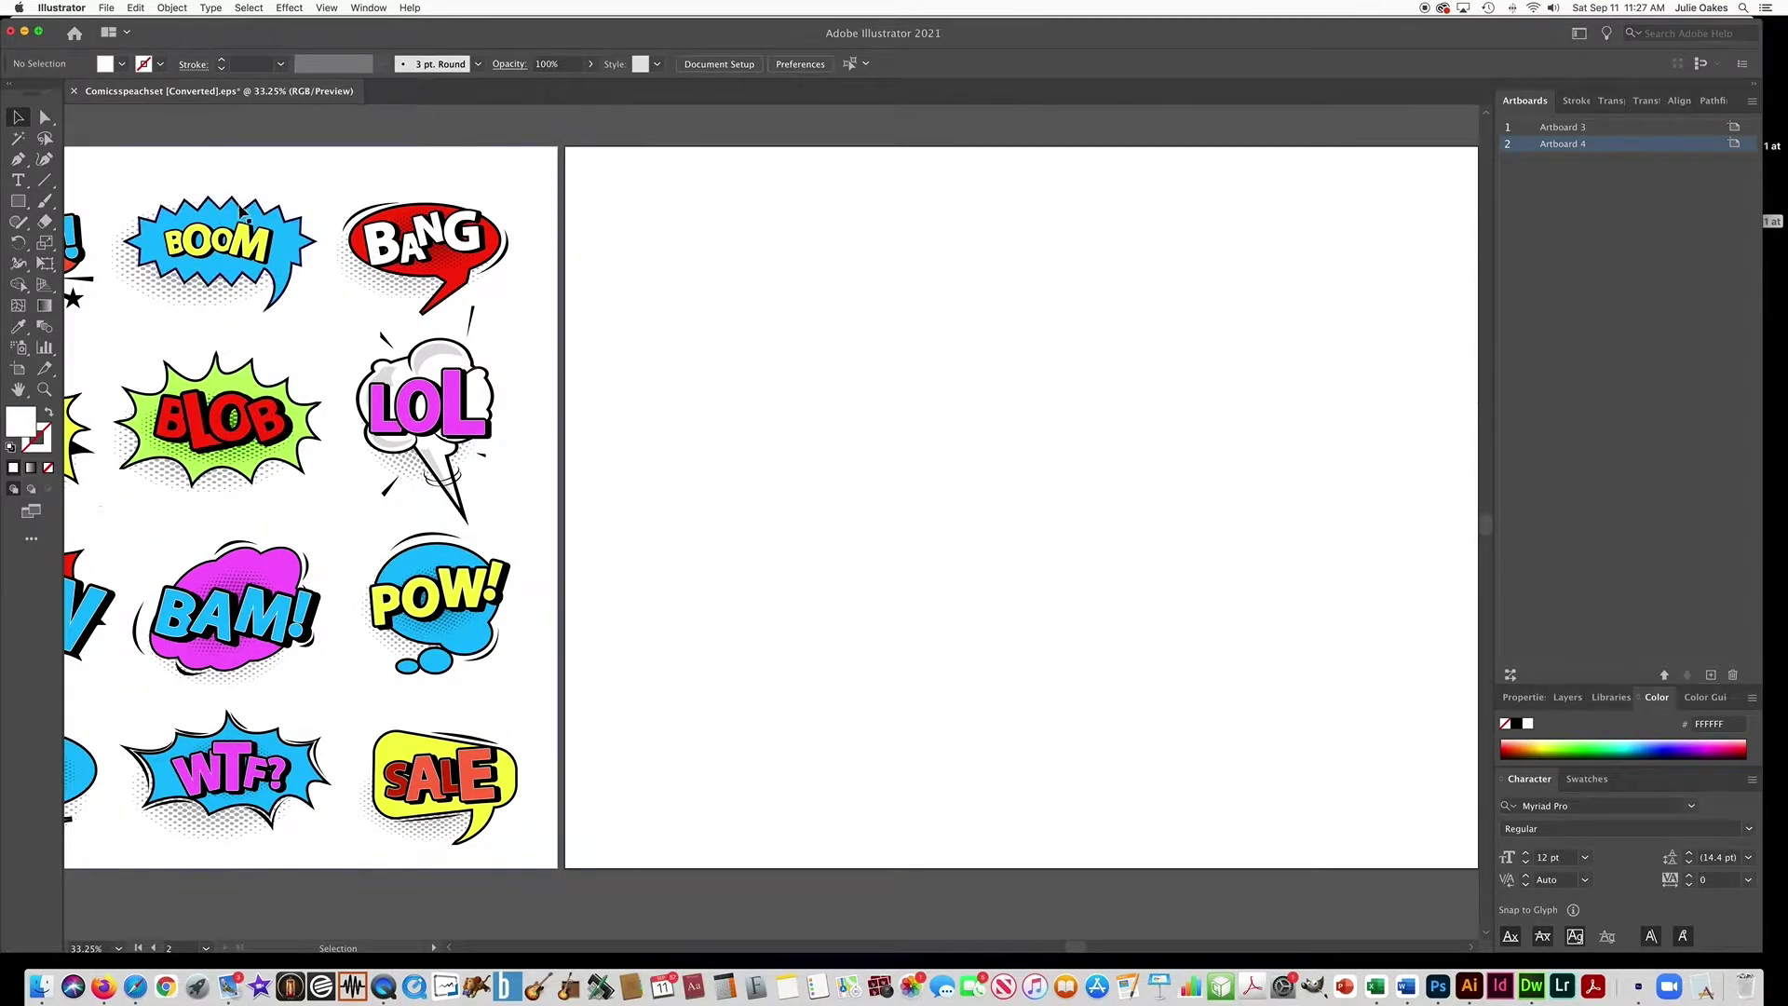
{"action": "left_click", "coordinate": [16, 160]}
{"action": "left_click_drag", "start_coordinate": [807, 201], "coordinate": [785, 200]}
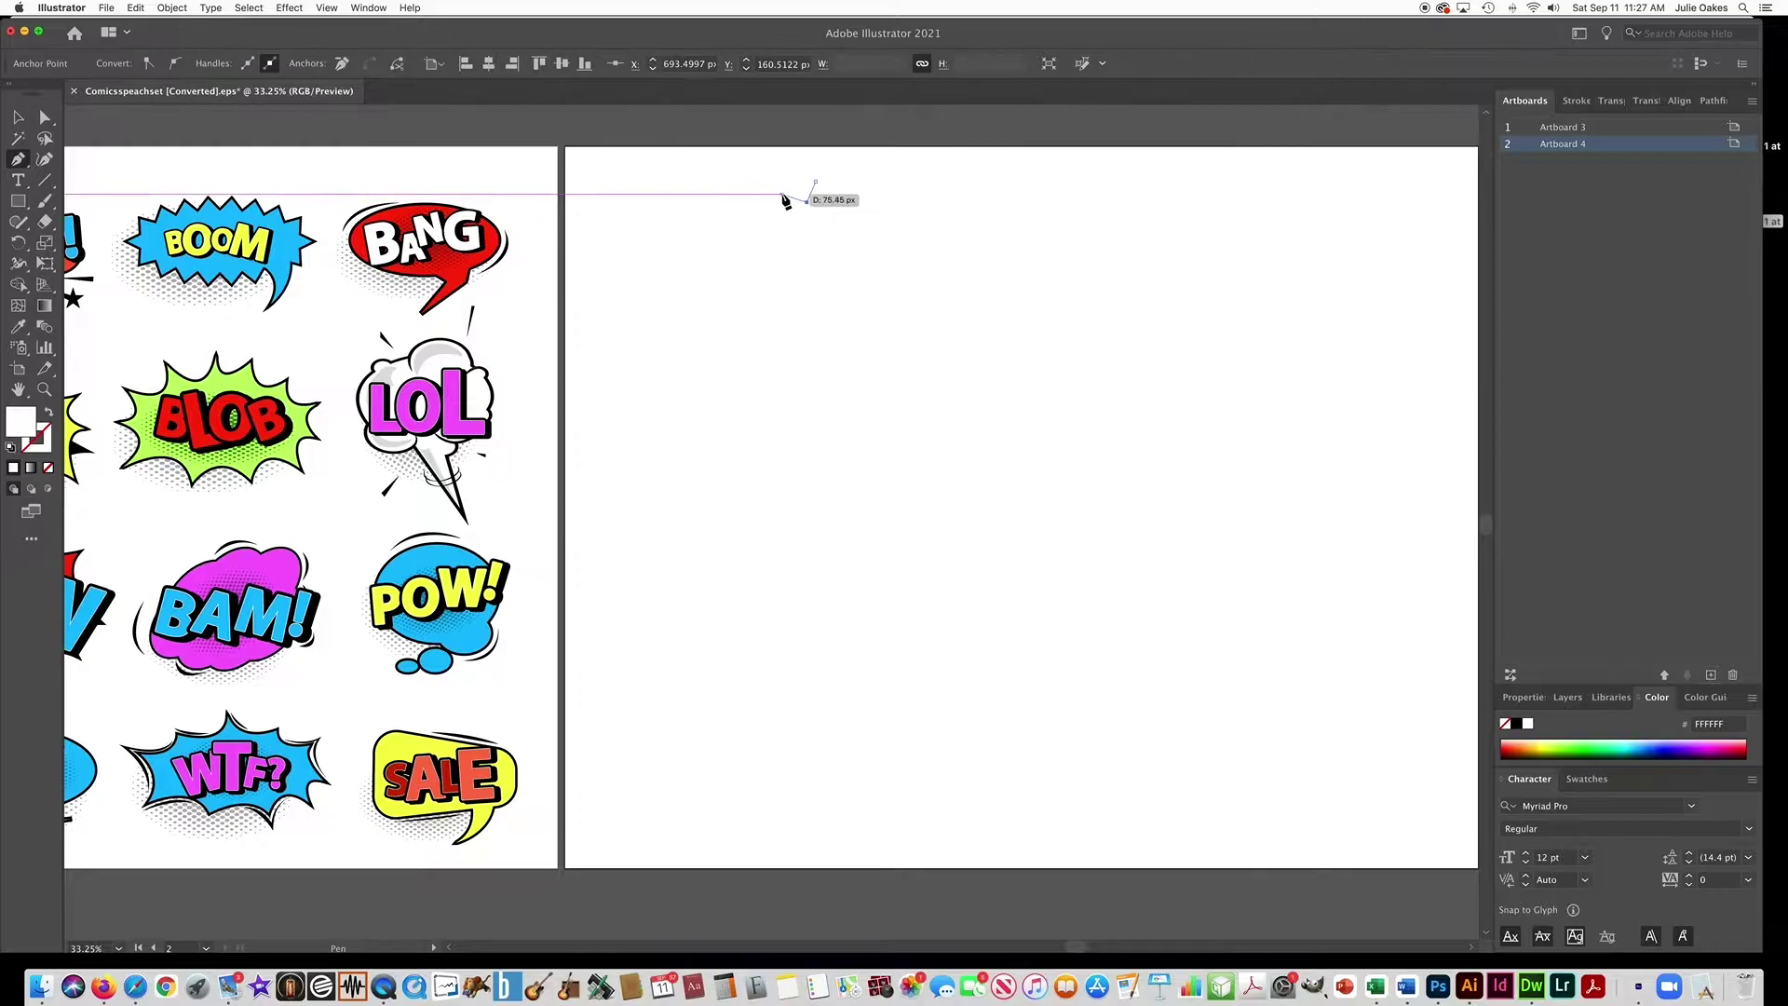
{"action": "left_click", "coordinate": [781, 195]}
{"action": "left_click", "coordinate": [781, 213]}
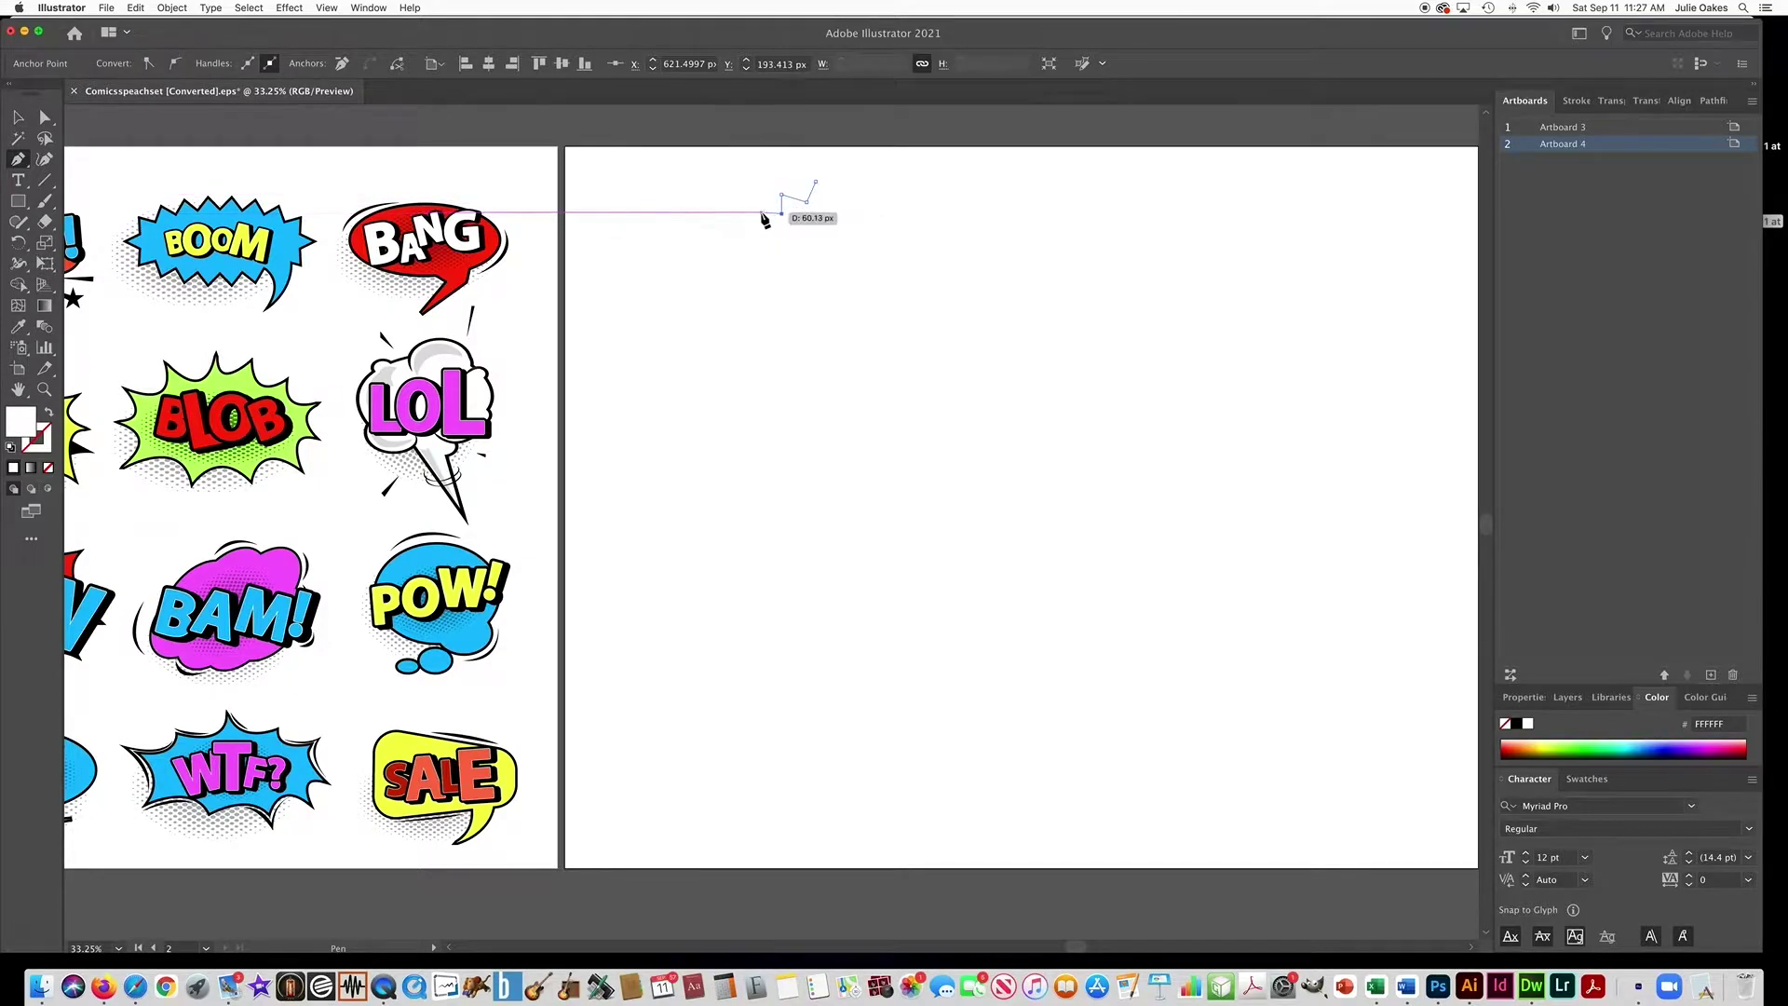
{"action": "left_click", "coordinate": [754, 214]}
{"action": "left_click", "coordinate": [756, 232]}
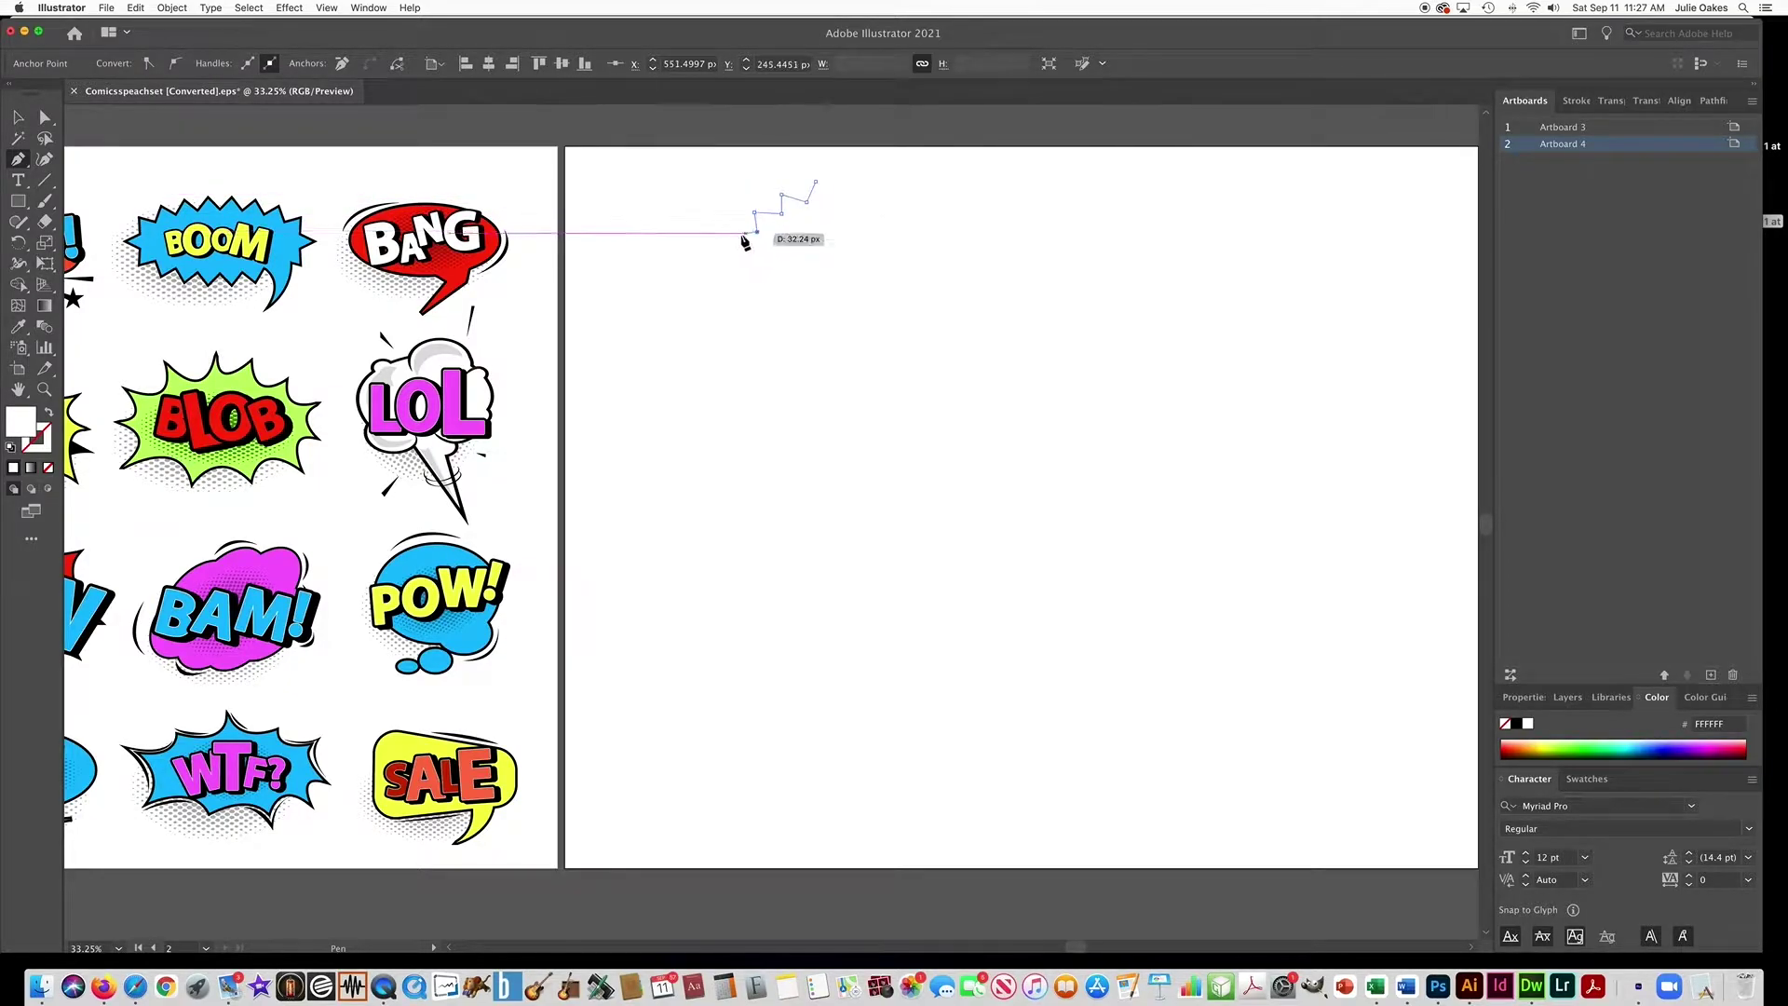
{"action": "left_click", "coordinate": [727, 237]}
{"action": "left_click", "coordinate": [753, 253]}
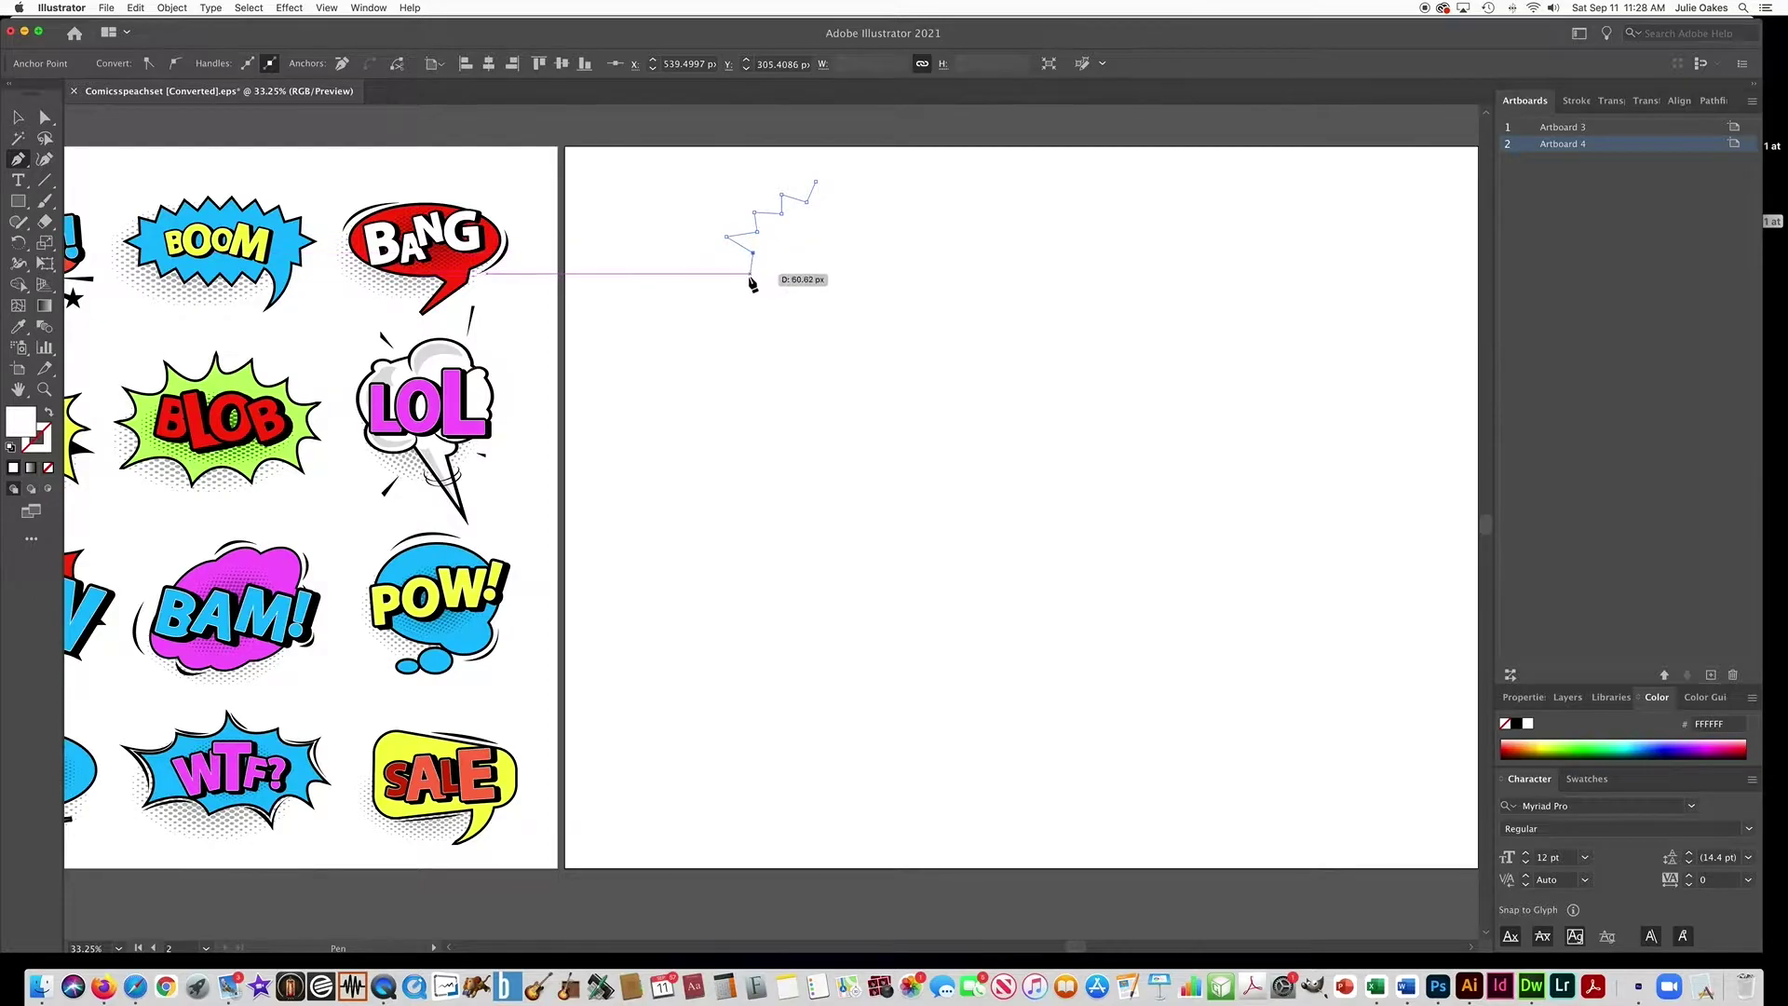
{"action": "left_click", "coordinate": [746, 278]}
{"action": "left_click", "coordinate": [778, 268]}
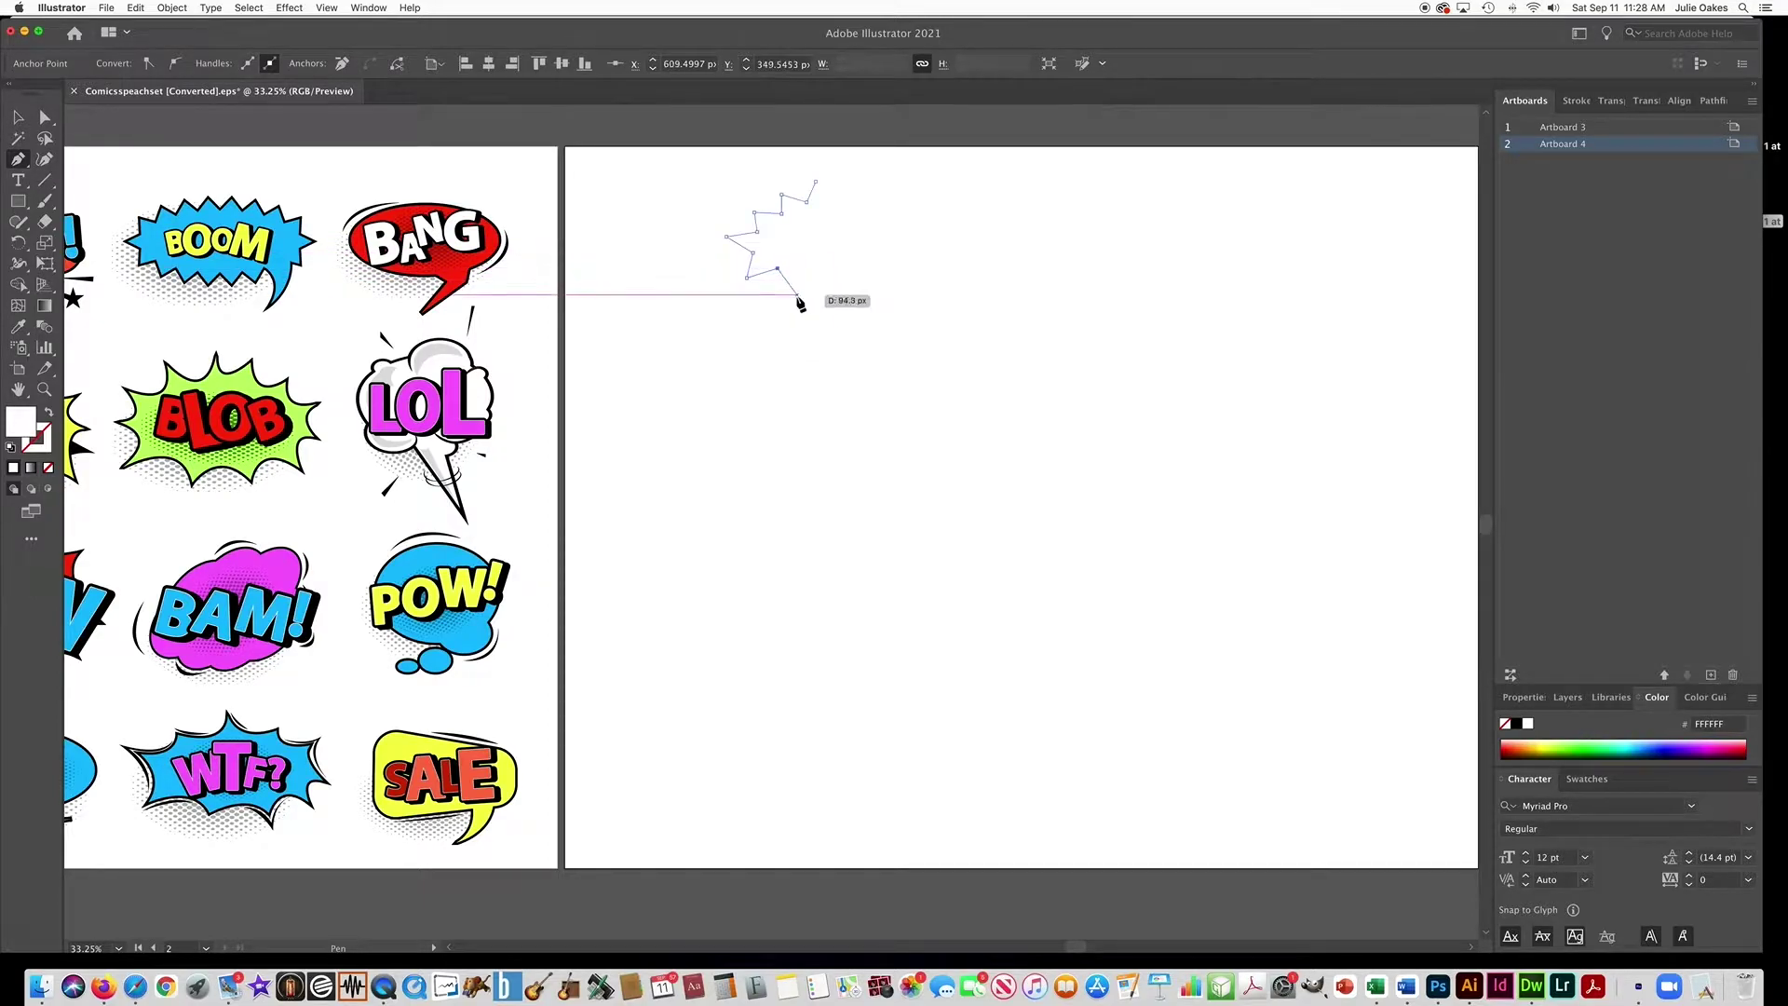
- Continue the spikes along the bottom and right, then close the starburst path at its start
{"action": "left_click", "coordinate": [775, 301]}
{"action": "left_click", "coordinate": [806, 279]}
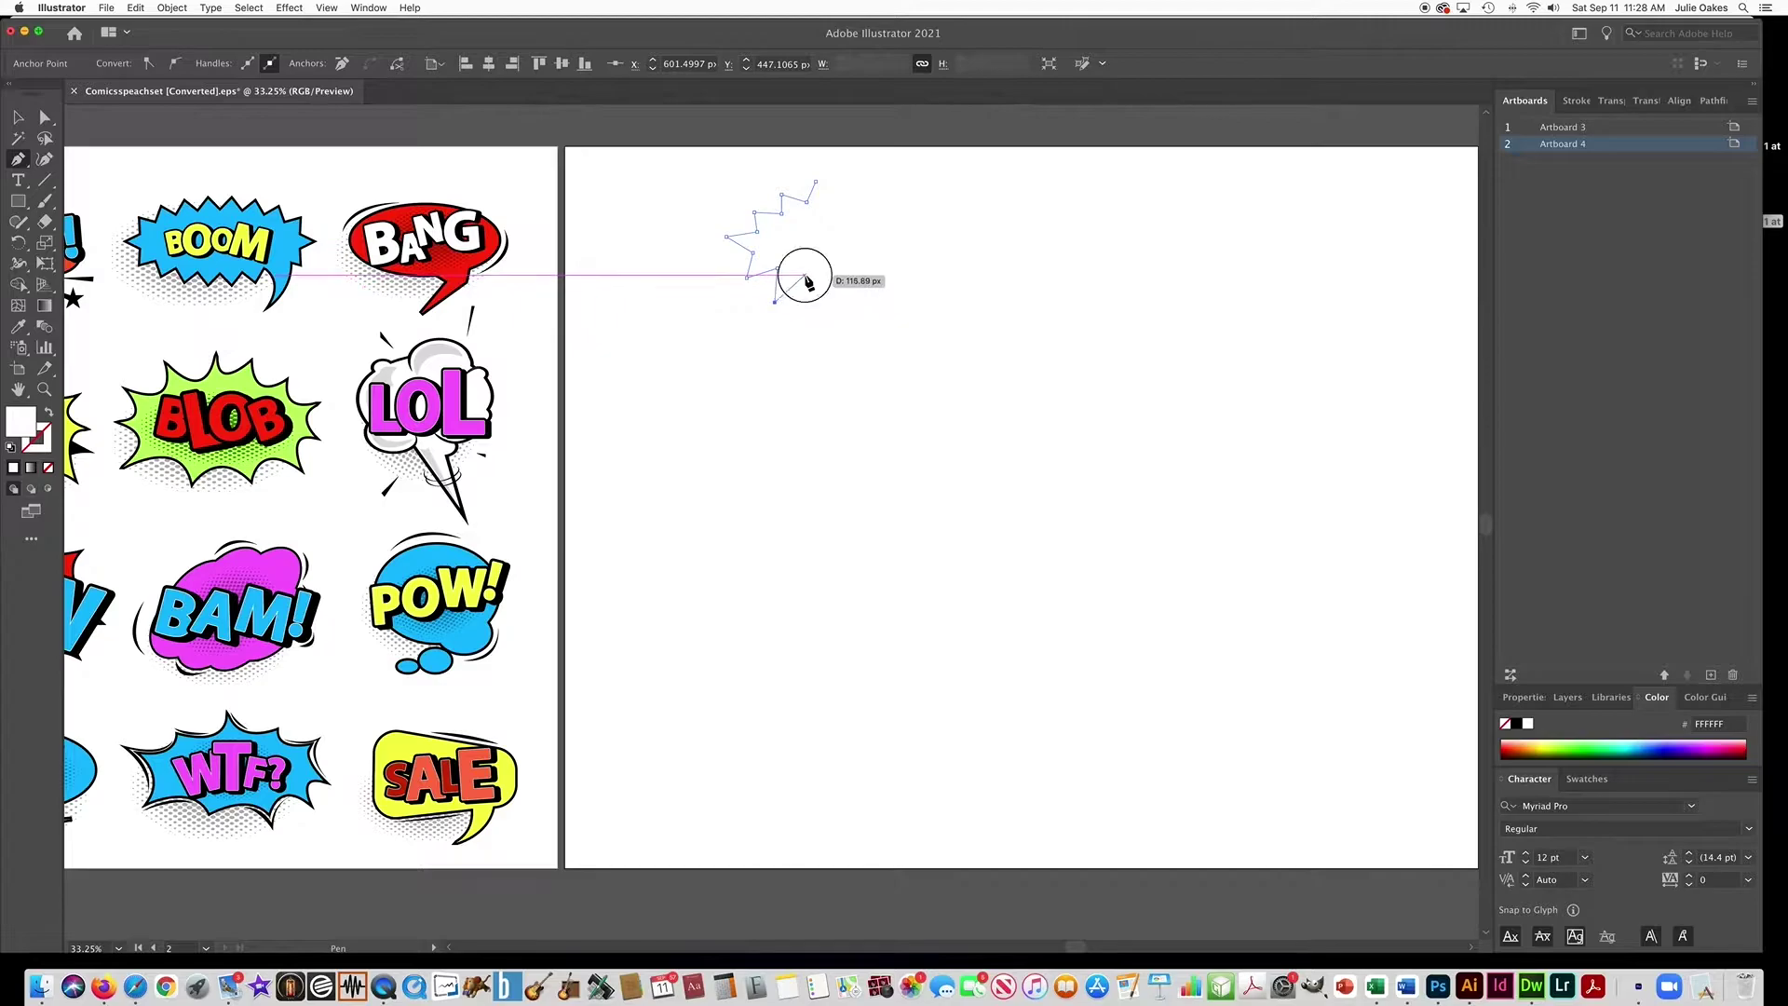
{"action": "left_click", "coordinate": [838, 320]}
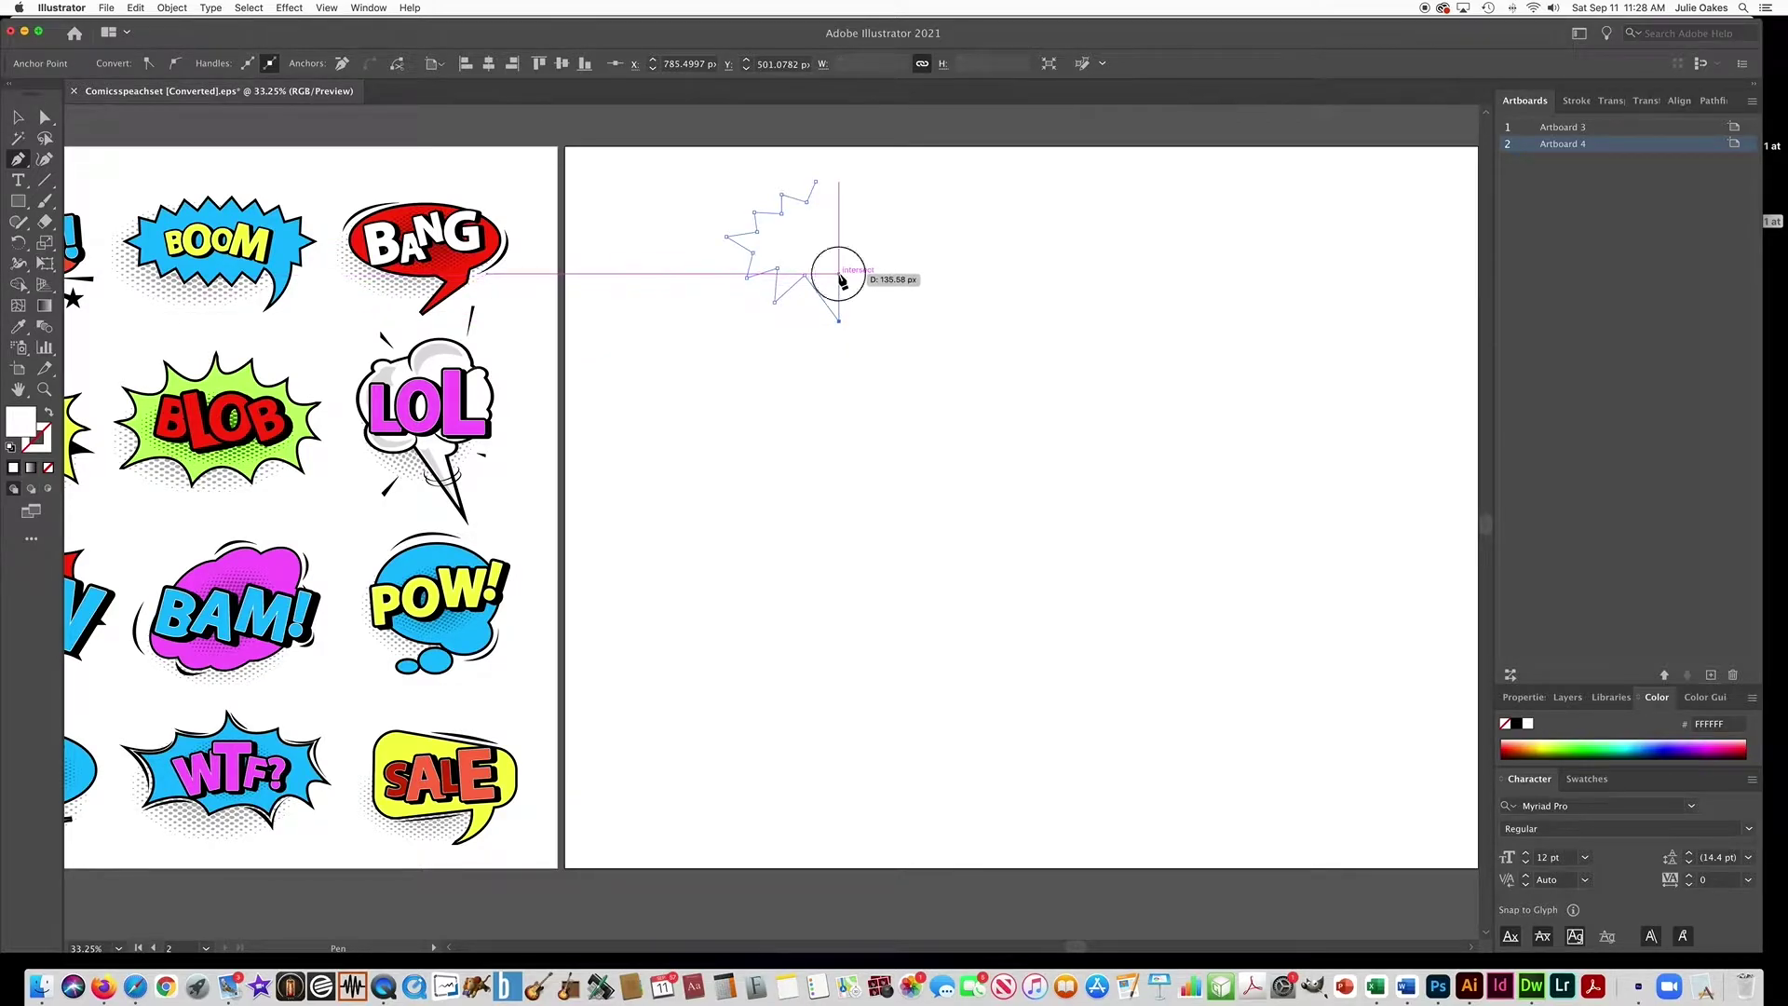
{"action": "left_click", "coordinate": [838, 275]}
{"action": "left_click", "coordinate": [853, 268]}
{"action": "left_click", "coordinate": [856, 285]}
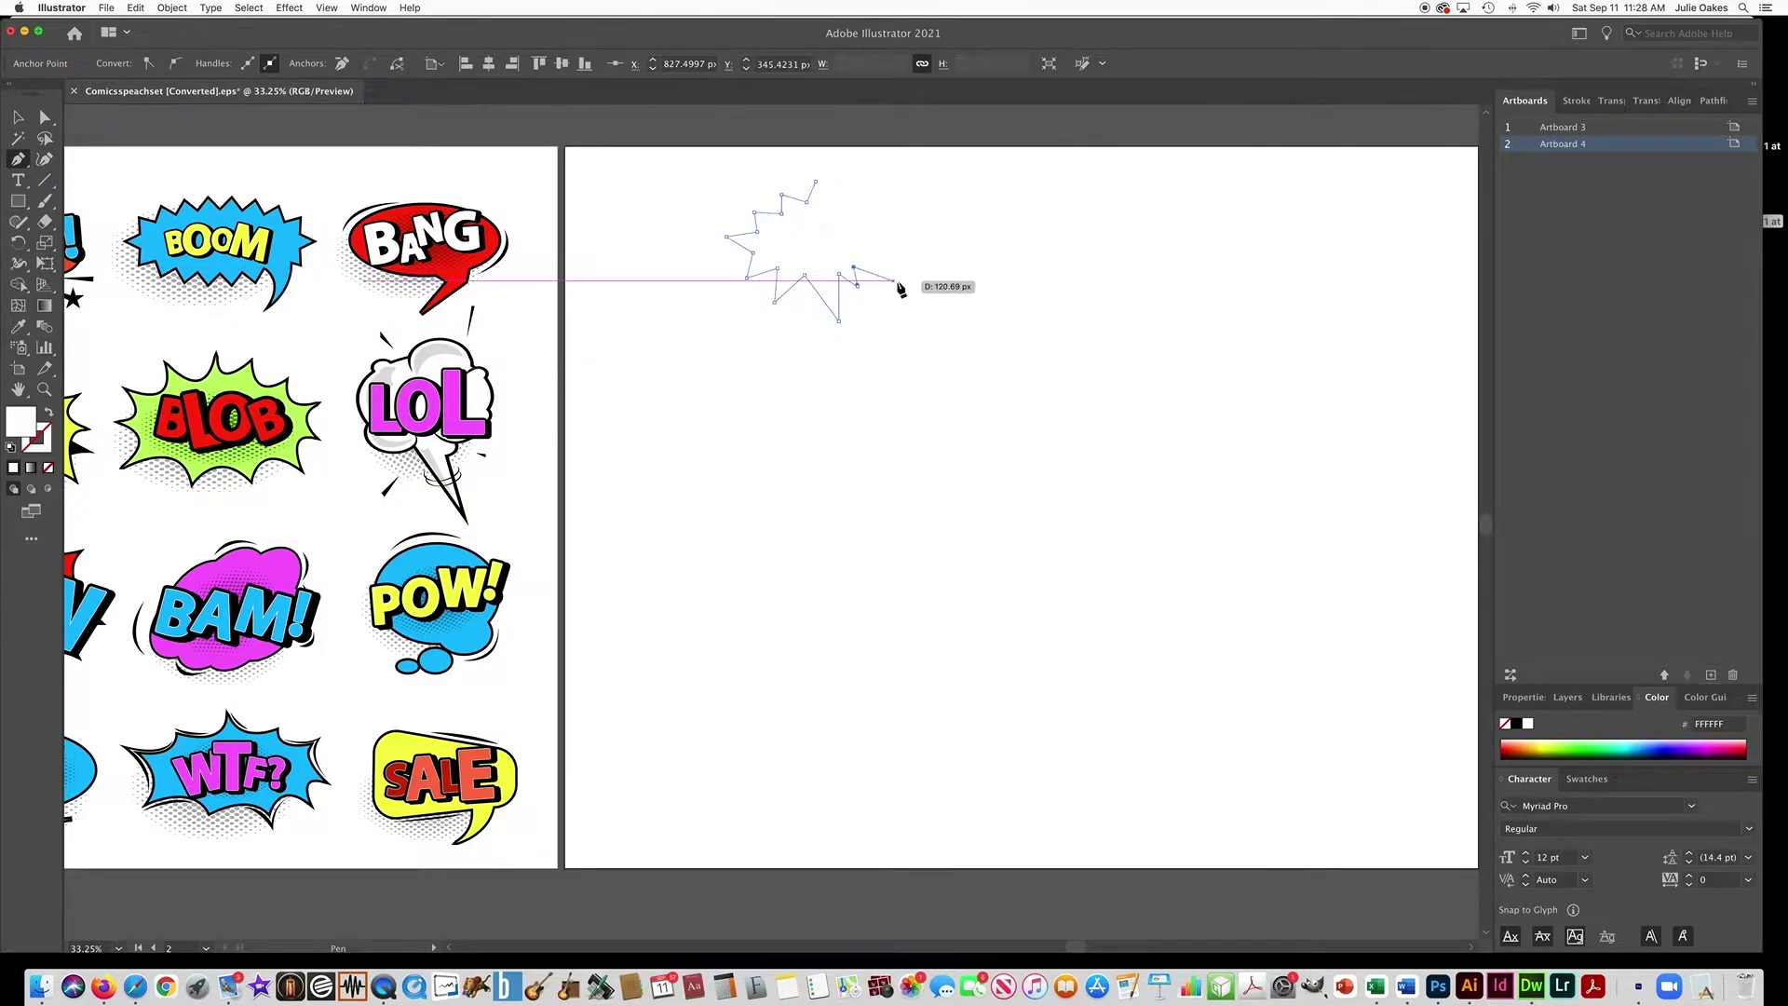
{"action": "left_click", "coordinate": [899, 233]}
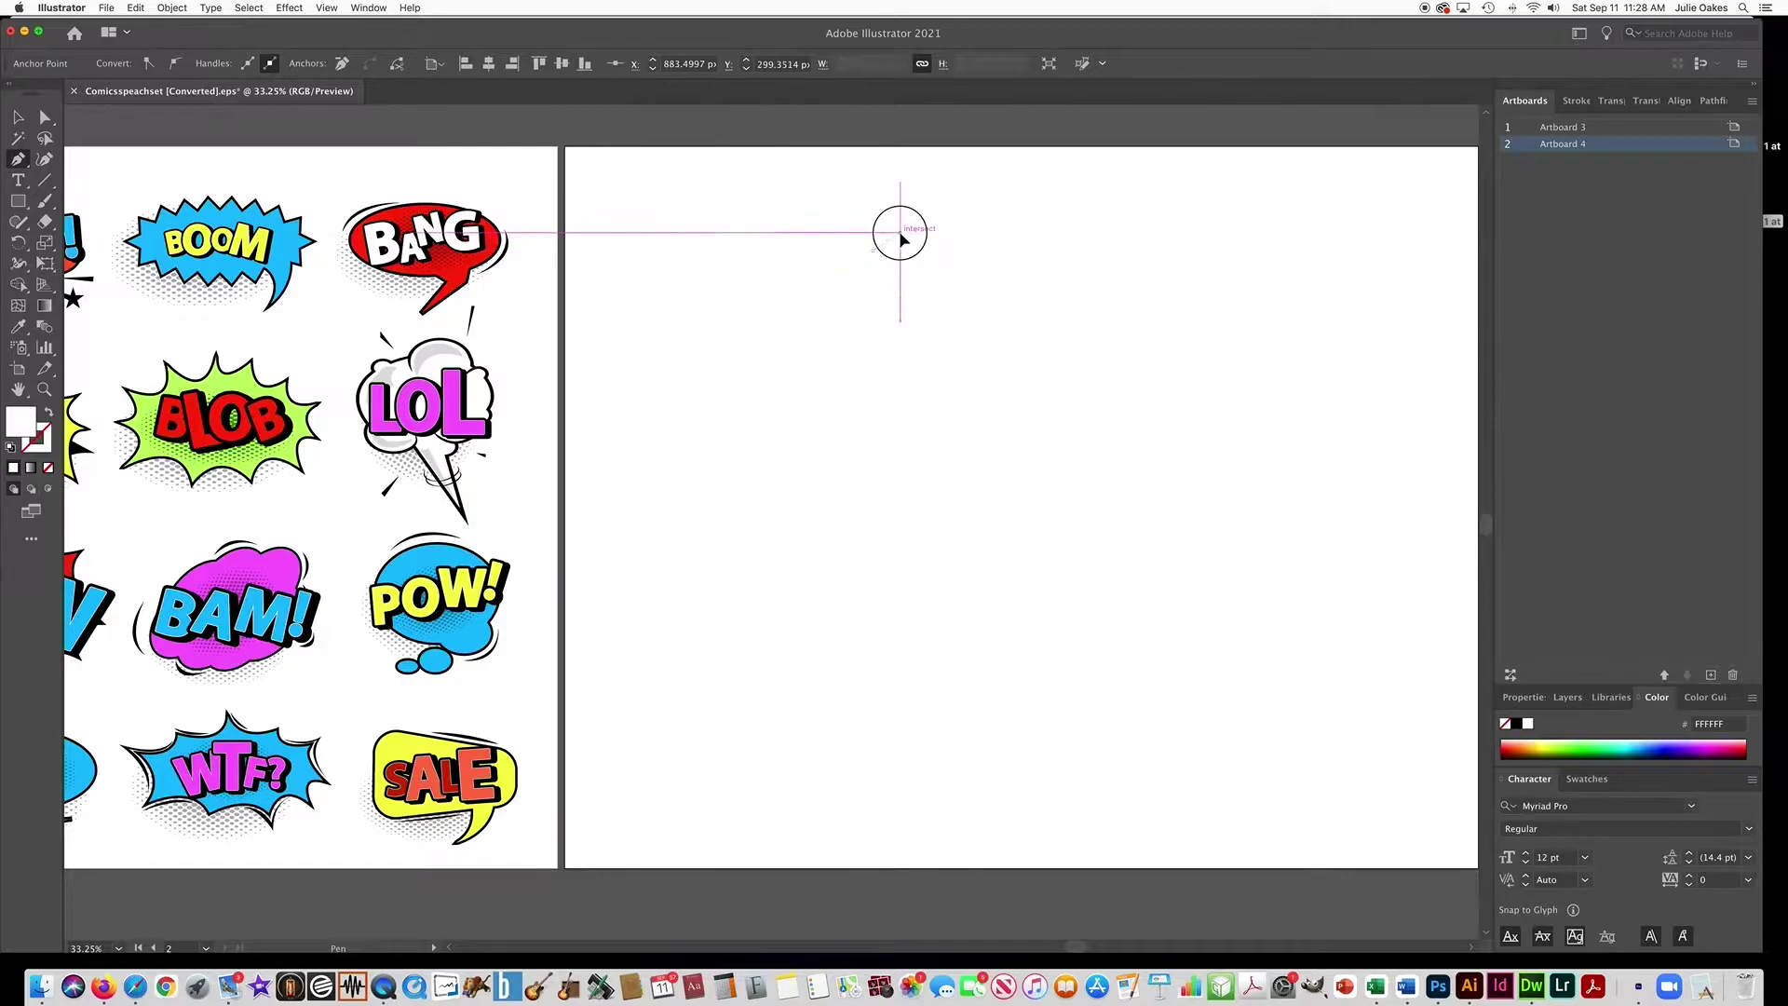
{"action": "left_click", "coordinate": [866, 232]}
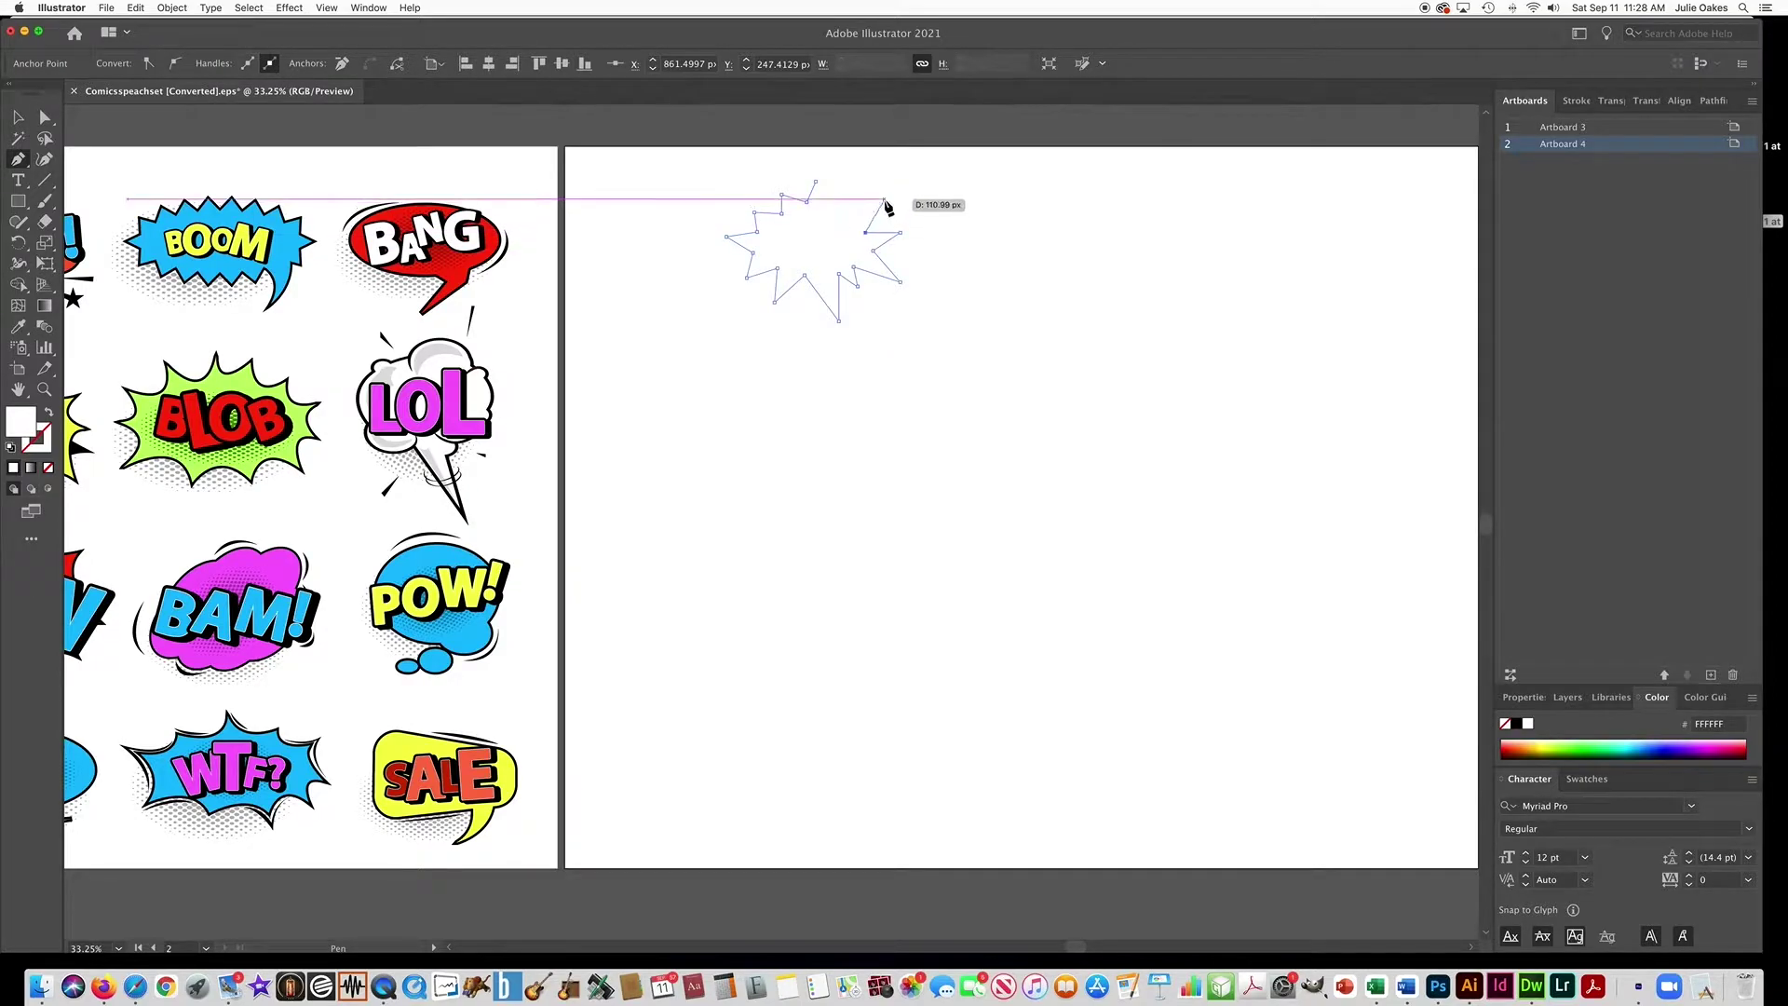
{"action": "left_click", "coordinate": [884, 199]}
{"action": "left_click", "coordinate": [856, 181]}
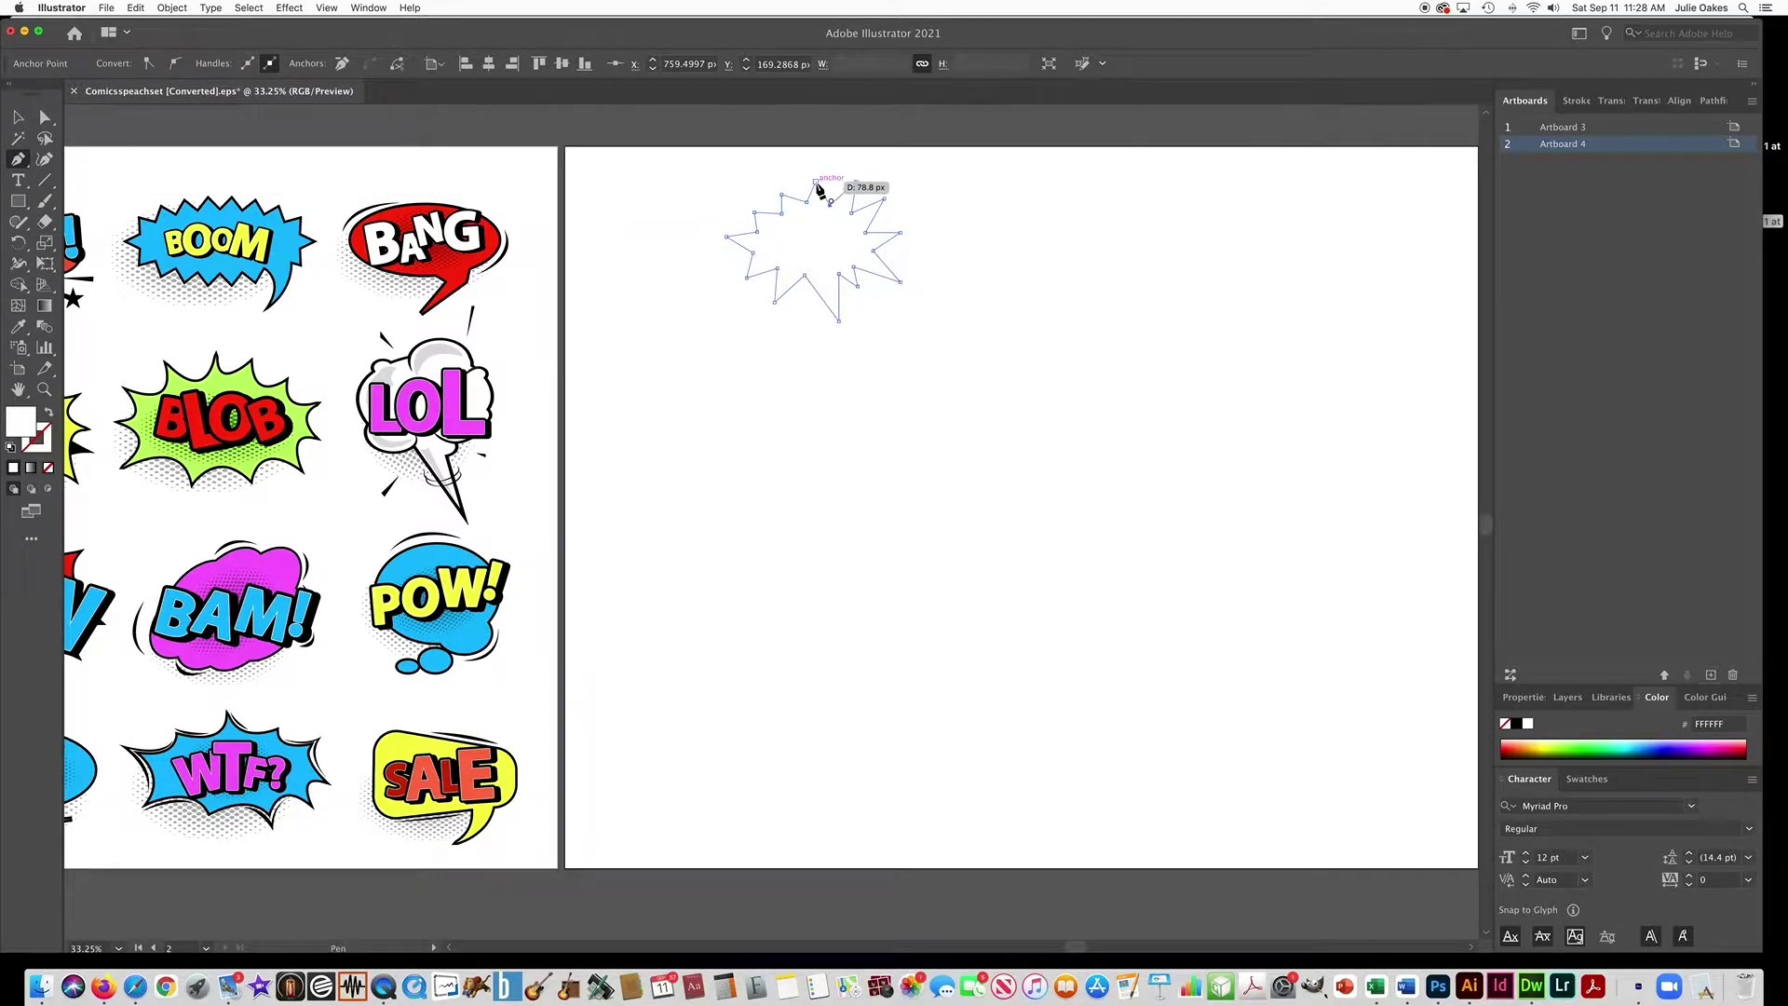
{"action": "left_click", "coordinate": [817, 183]}
{"action": "left_click", "coordinate": [816, 184]}
{"action": "left_click", "coordinate": [19, 118]}
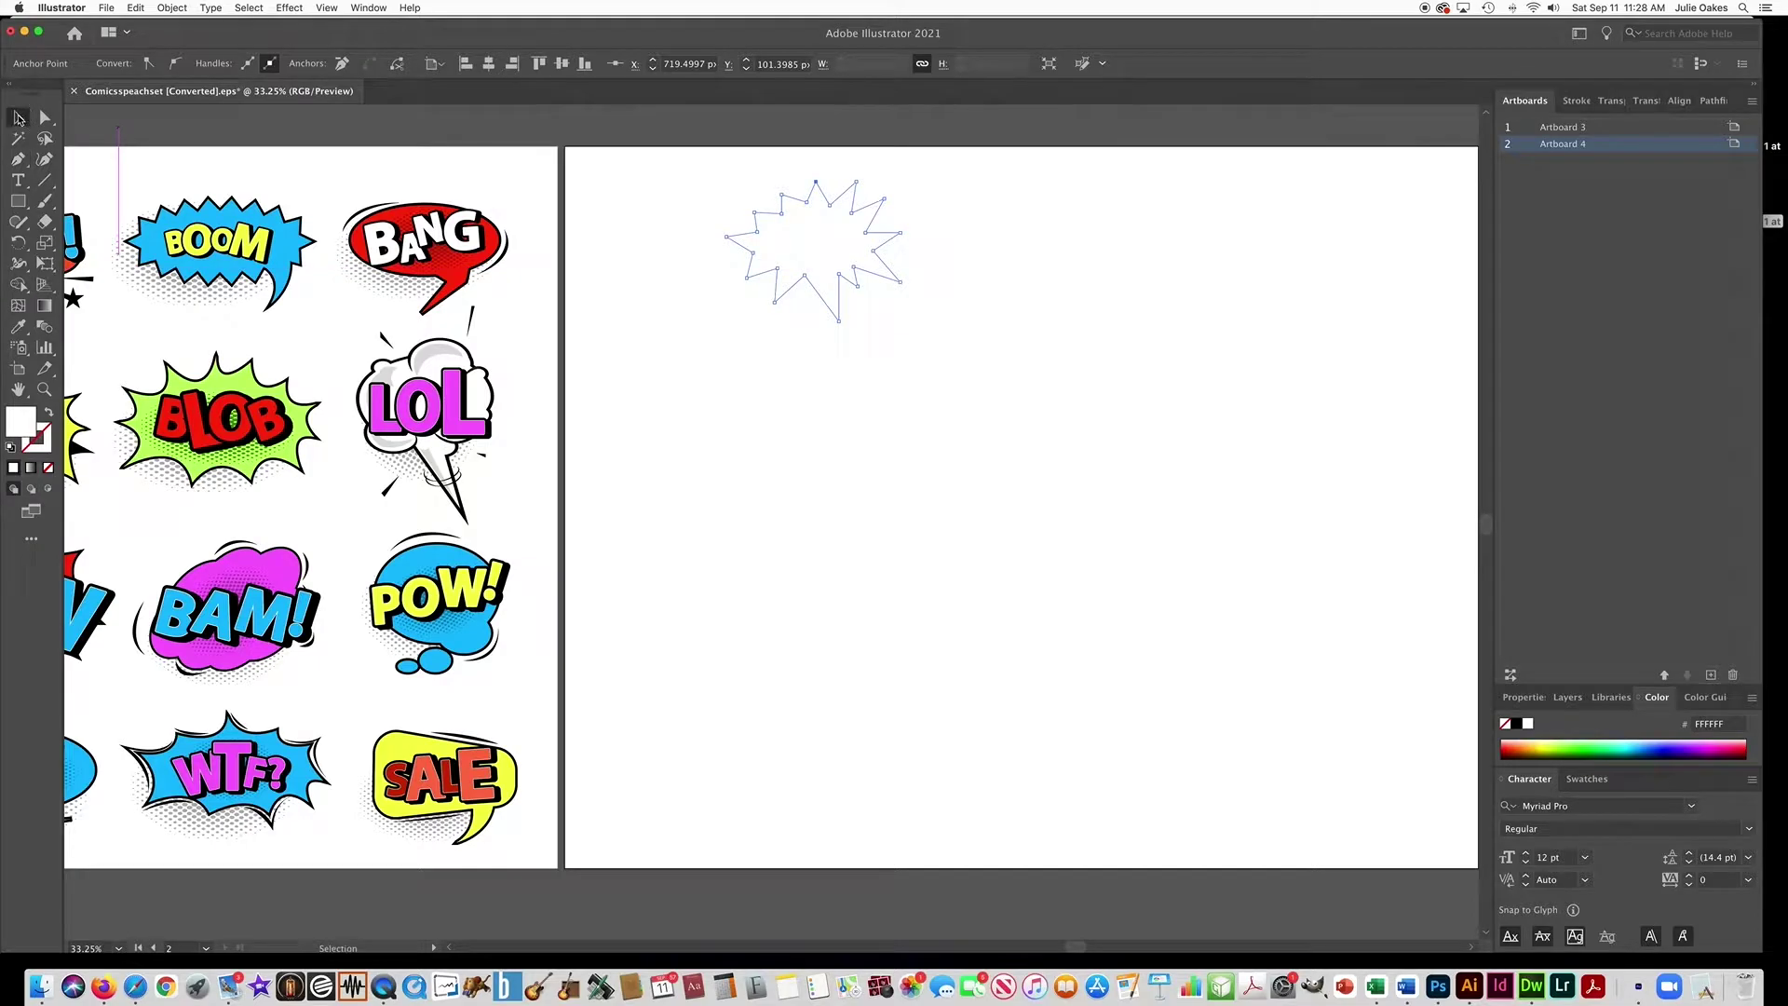
- Fill the starburst with bright green 26FF00
{"action": "double_click", "coordinate": [17, 423]}
{"action": "left_click", "coordinate": [1161, 554]}
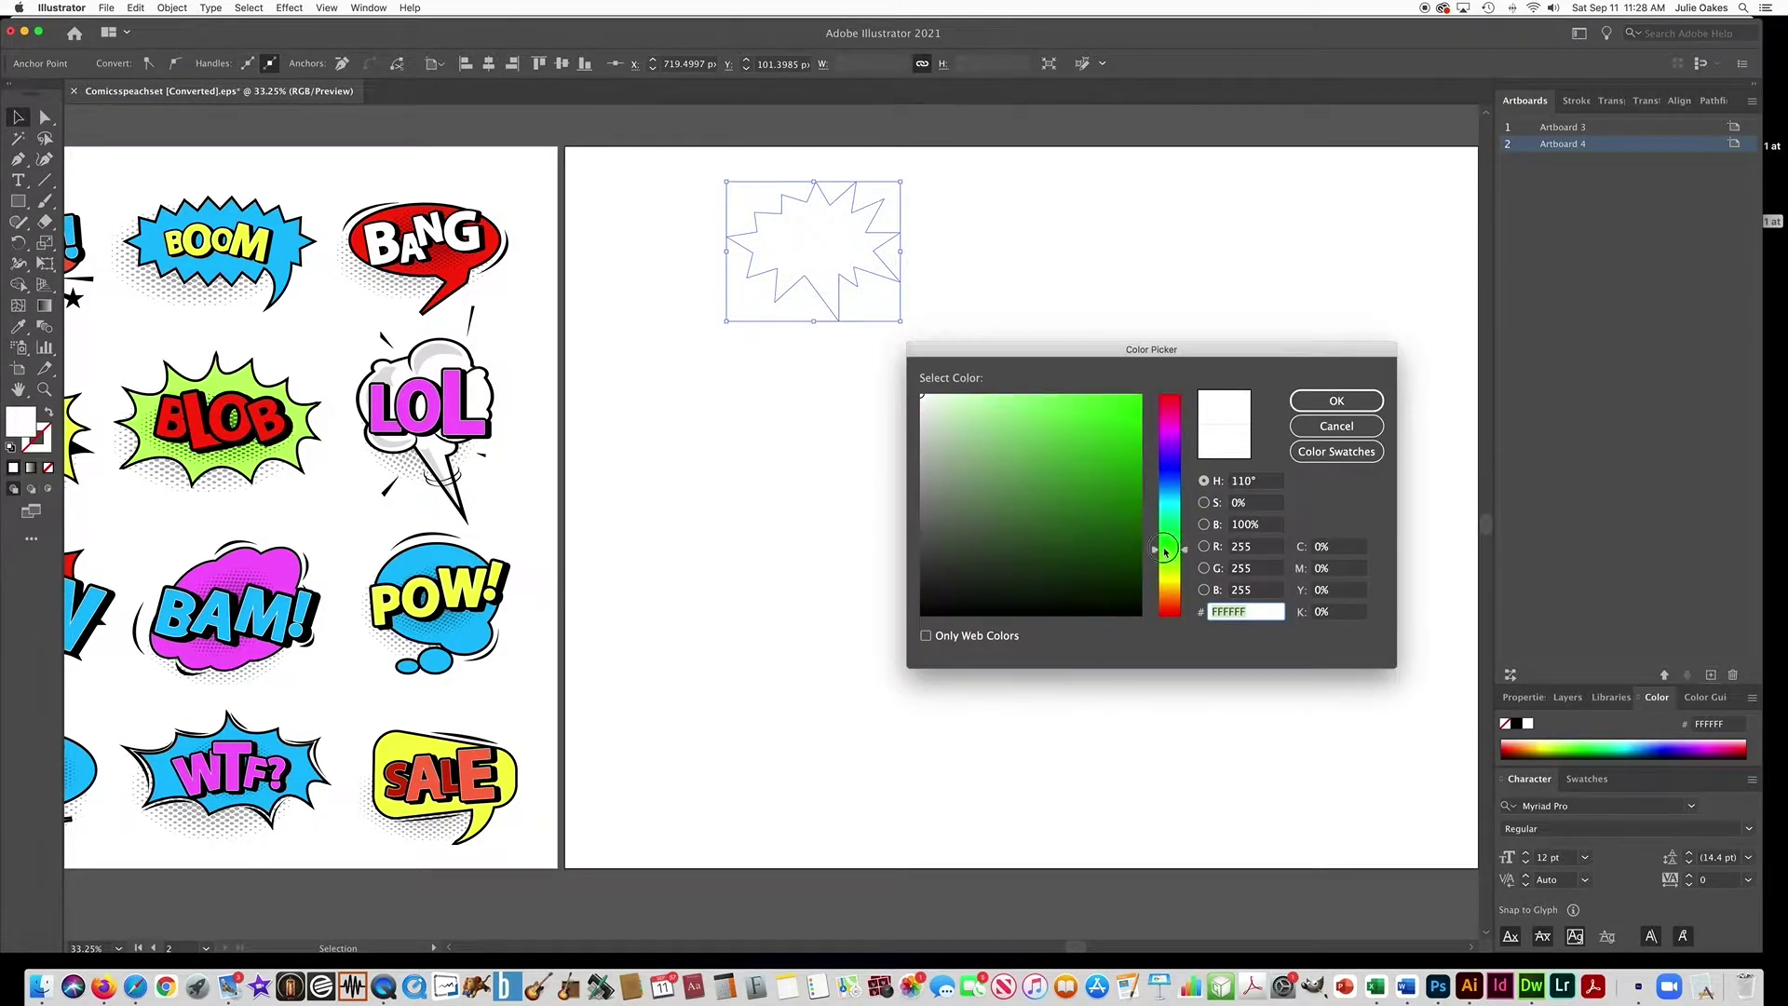
{"action": "left_click_drag", "start_coordinate": [1089, 408], "coordinate": [1164, 372]}
{"action": "left_click", "coordinate": [1335, 404]}
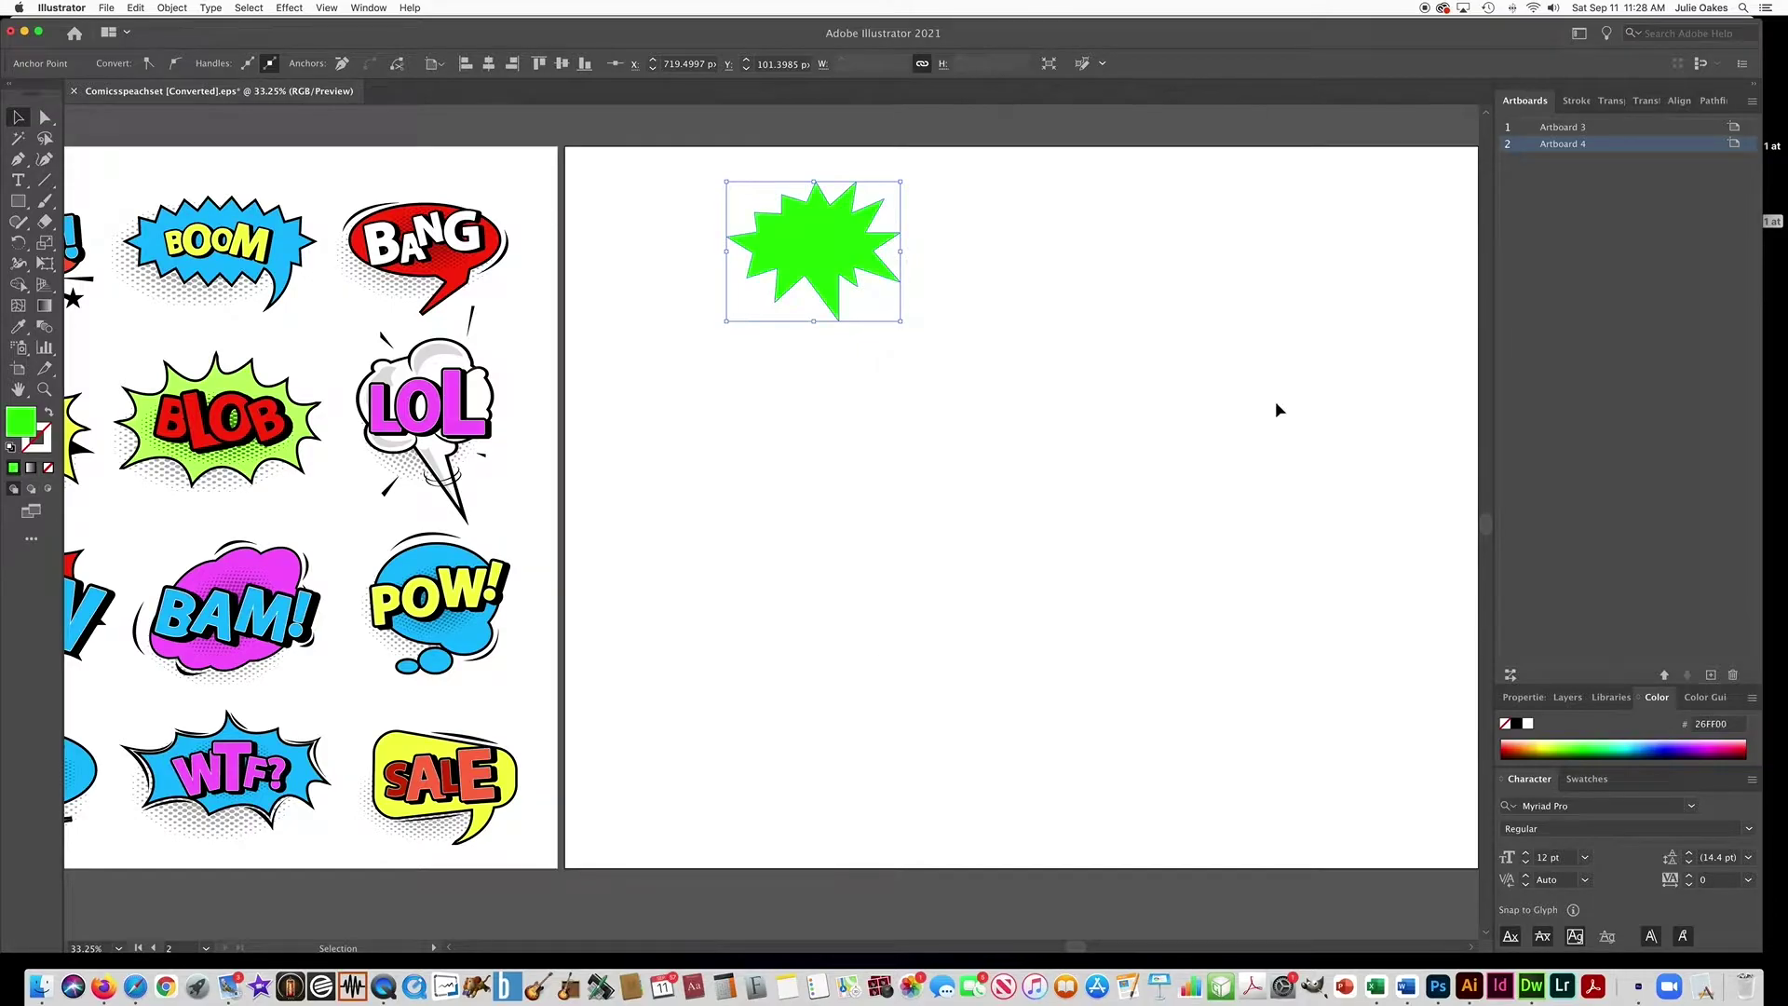
- Make the starburst's outline black, 8 pt, with round join and round cap
{"action": "double_click", "coordinate": [42, 448]}
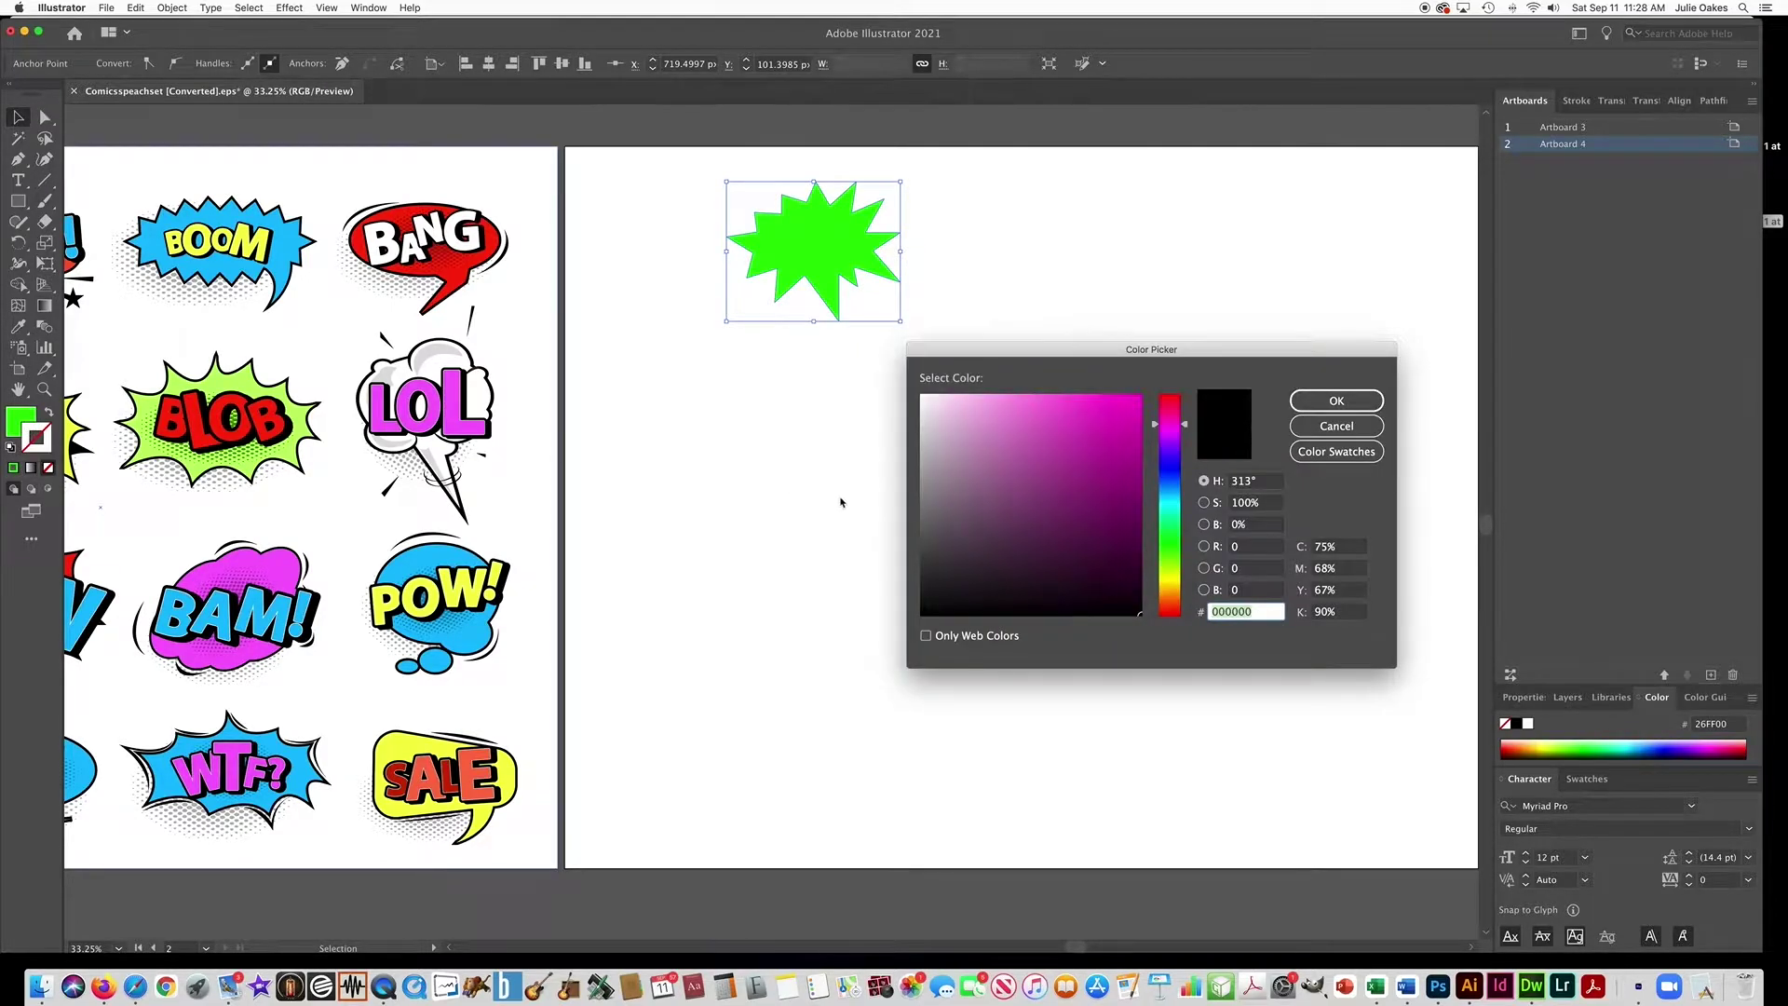
{"action": "left_click_drag", "start_coordinate": [1090, 591], "coordinate": [1145, 641]}
{"action": "left_click", "coordinate": [1337, 400]}
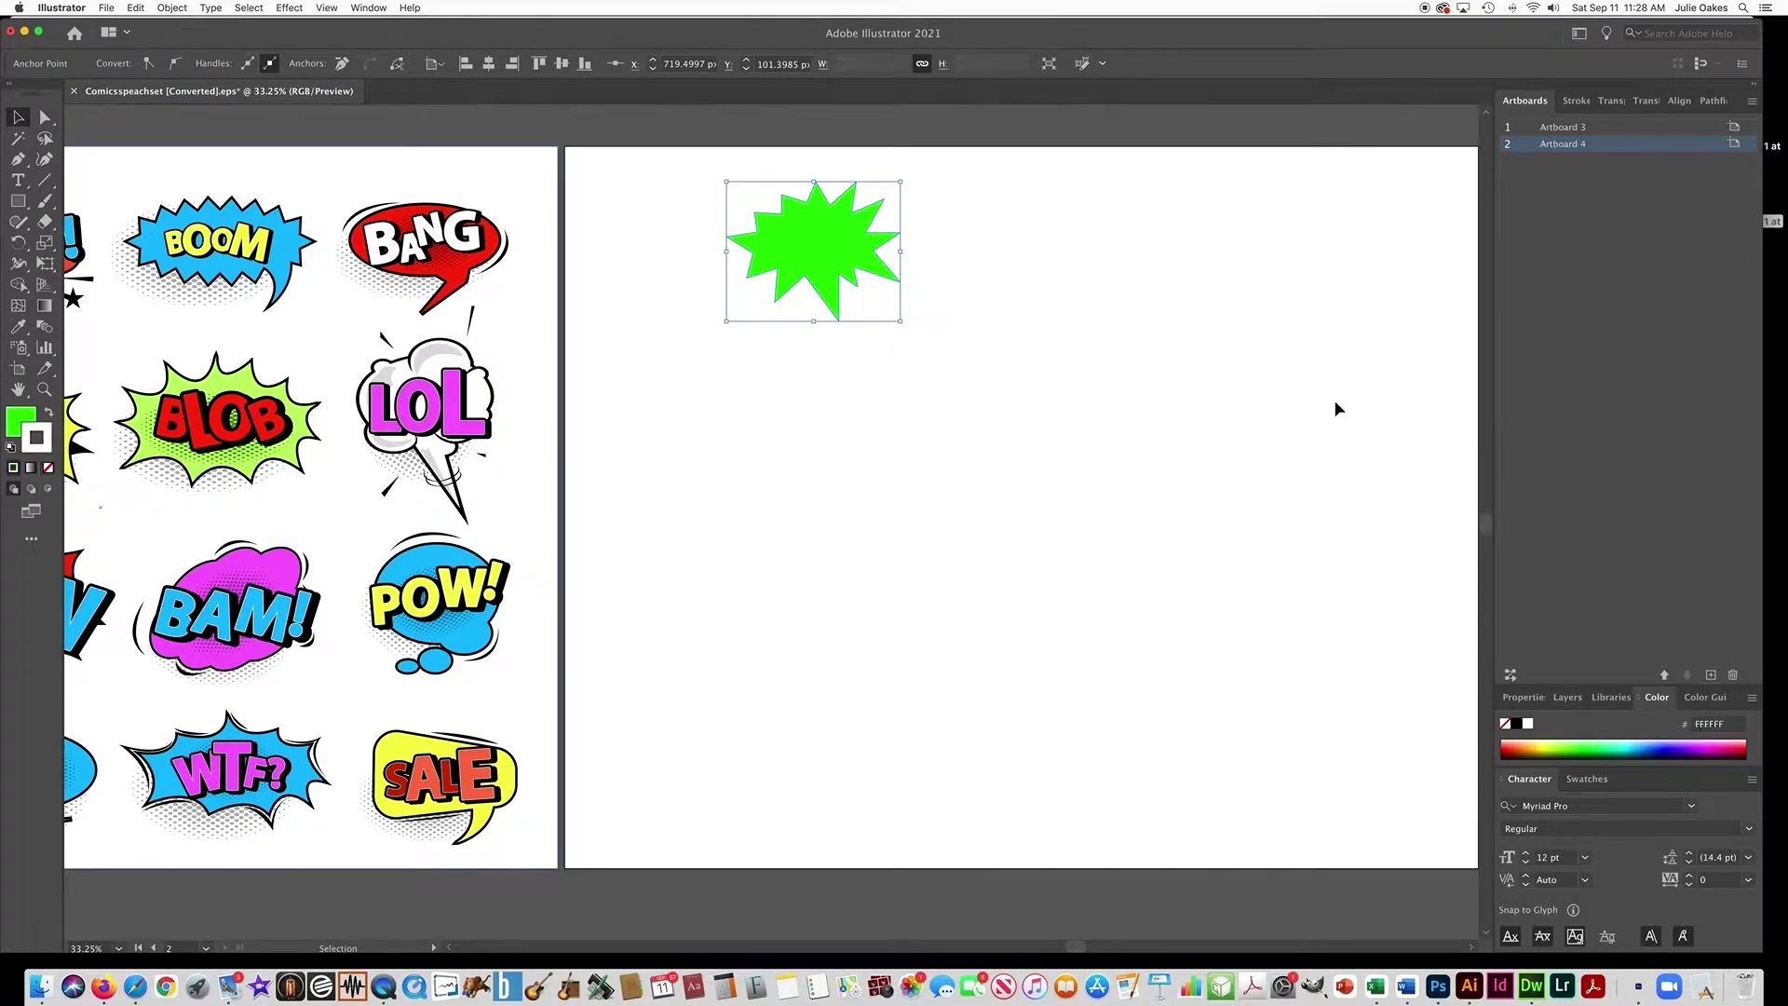
{"action": "left_click", "coordinate": [1575, 101]}
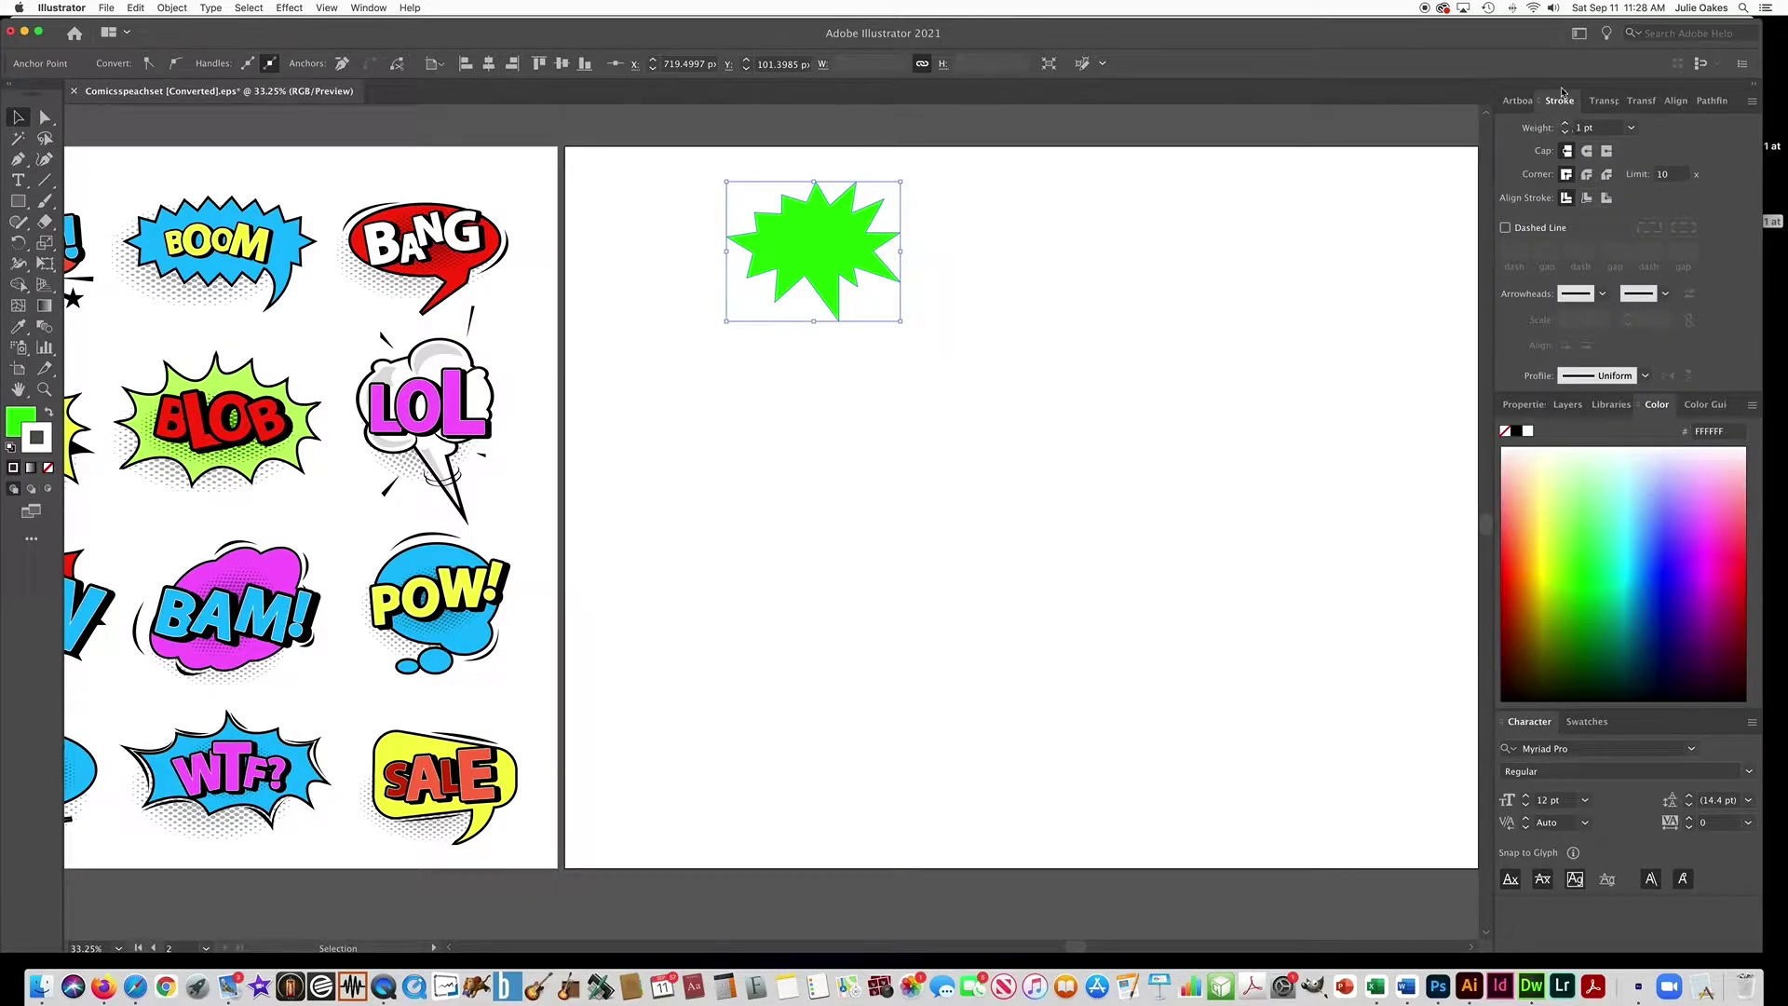
{"action": "left_click", "coordinate": [370, 9]}
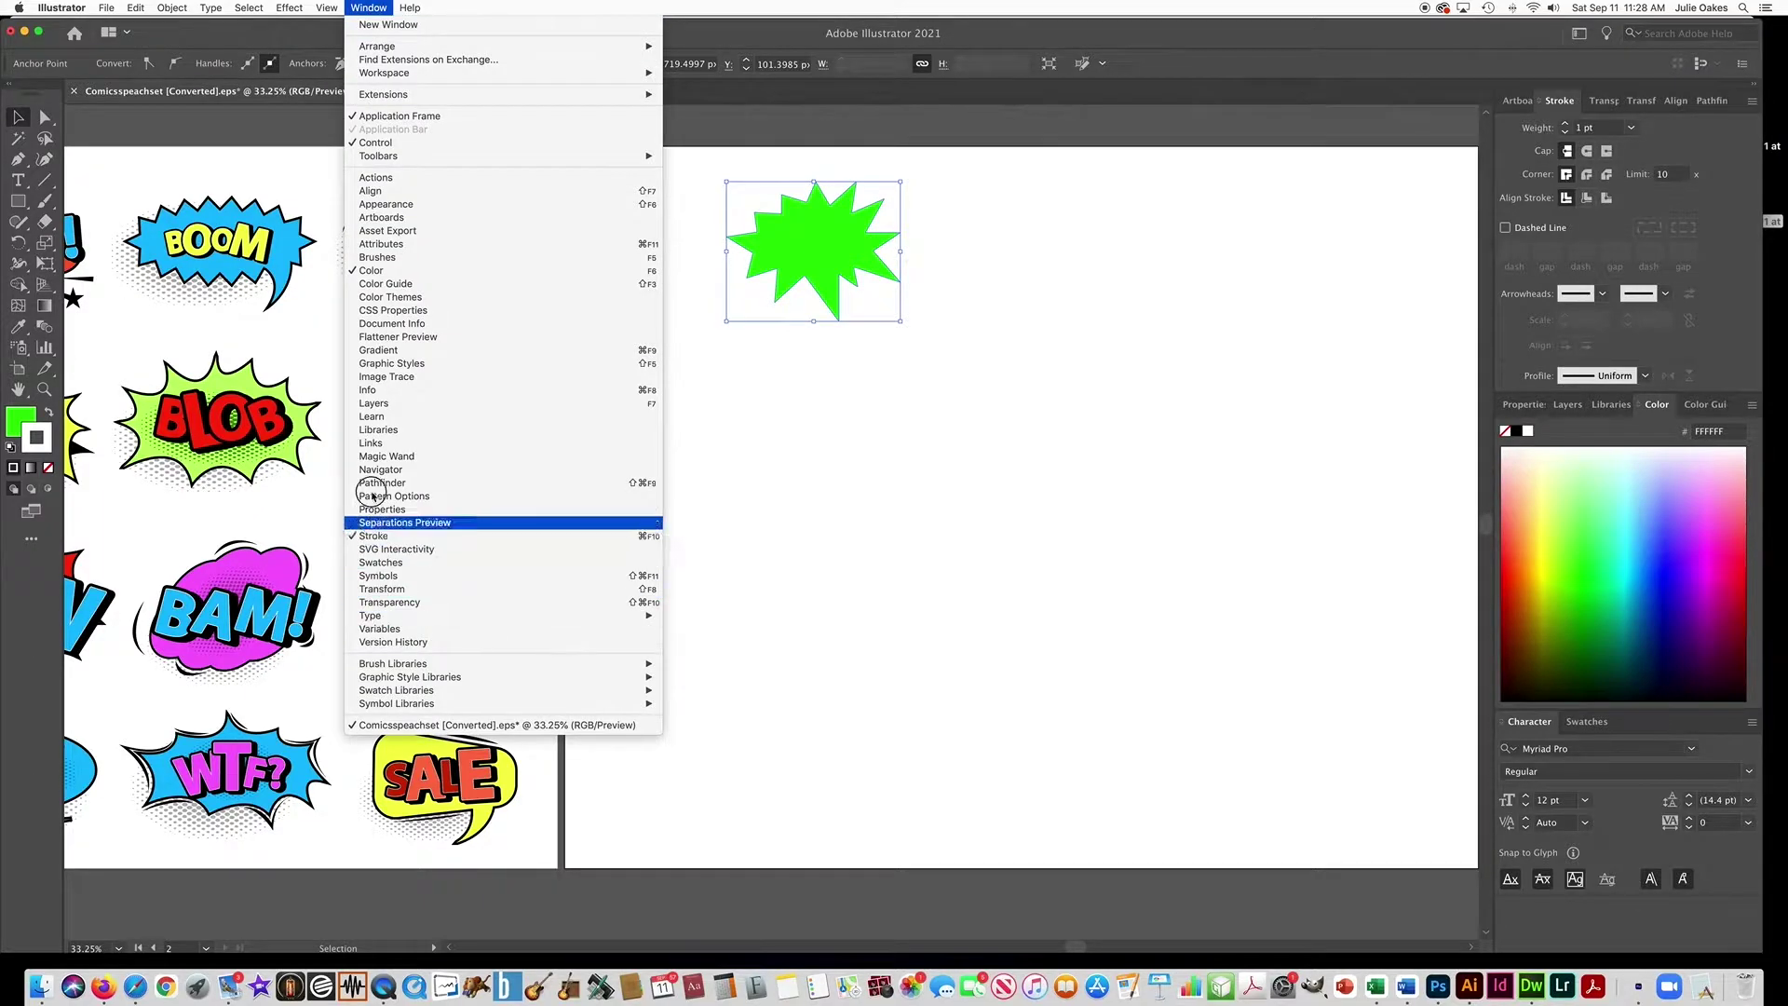
{"action": "left_click", "coordinate": [1630, 116]}
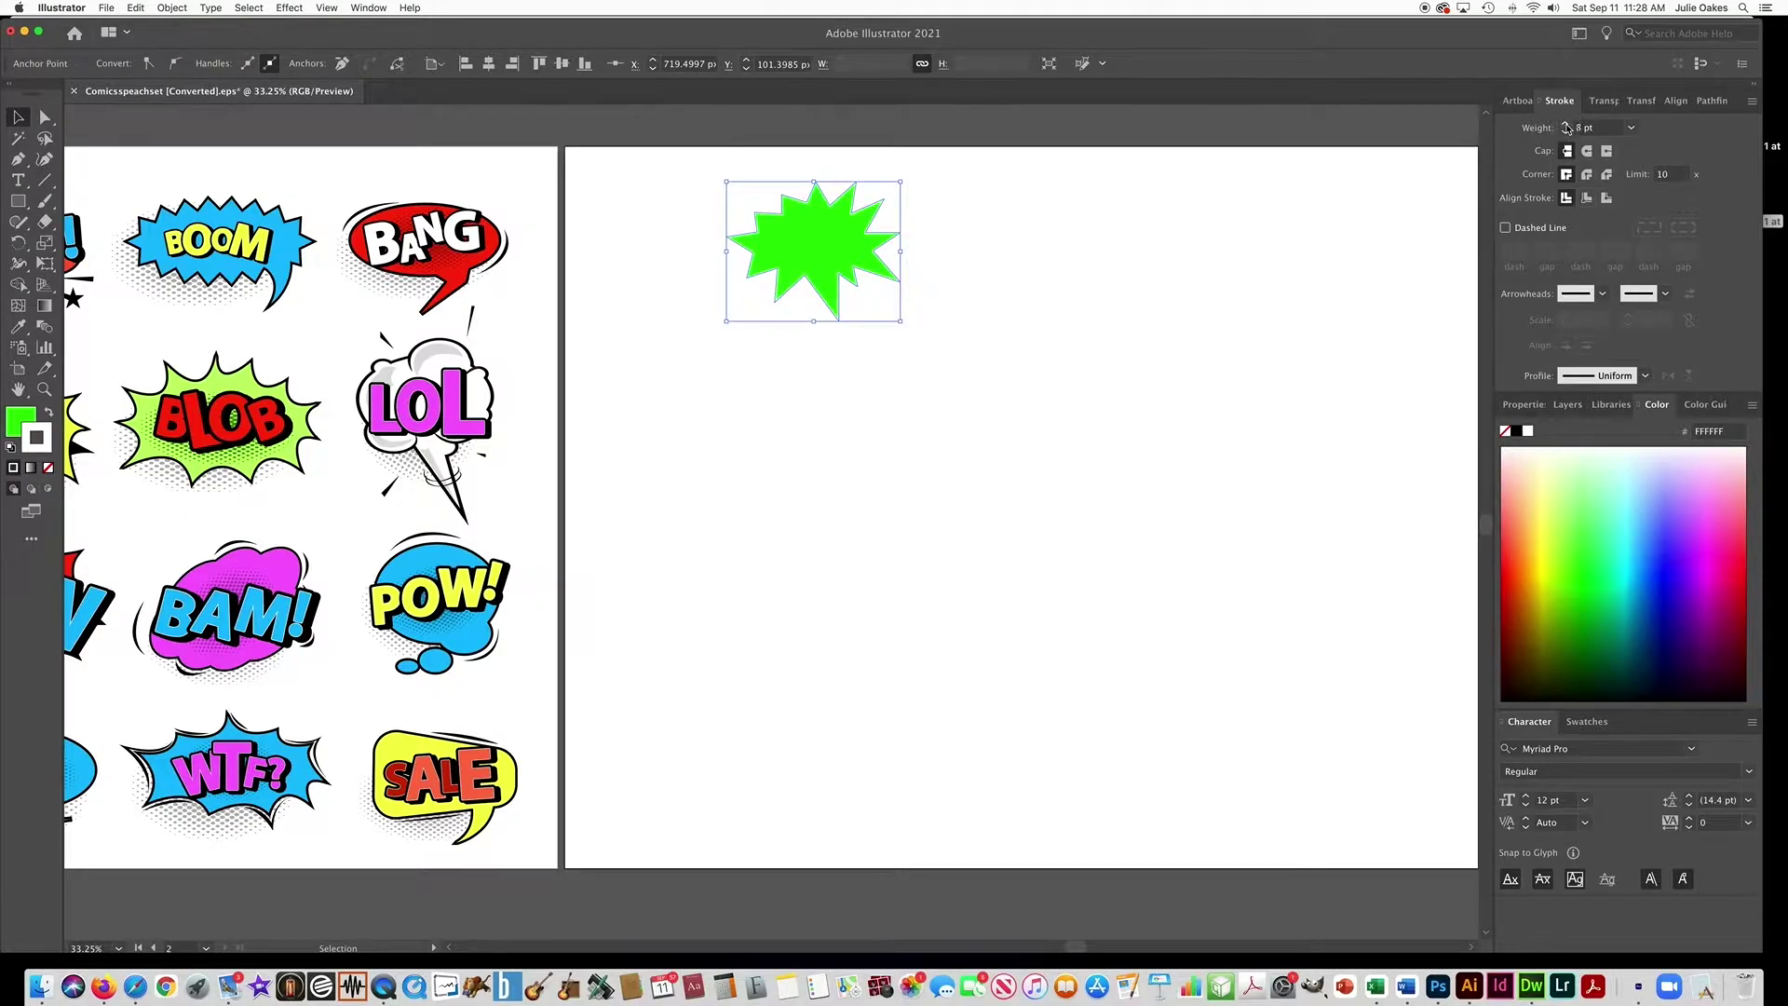
{"action": "double_click", "coordinate": [42, 436]}
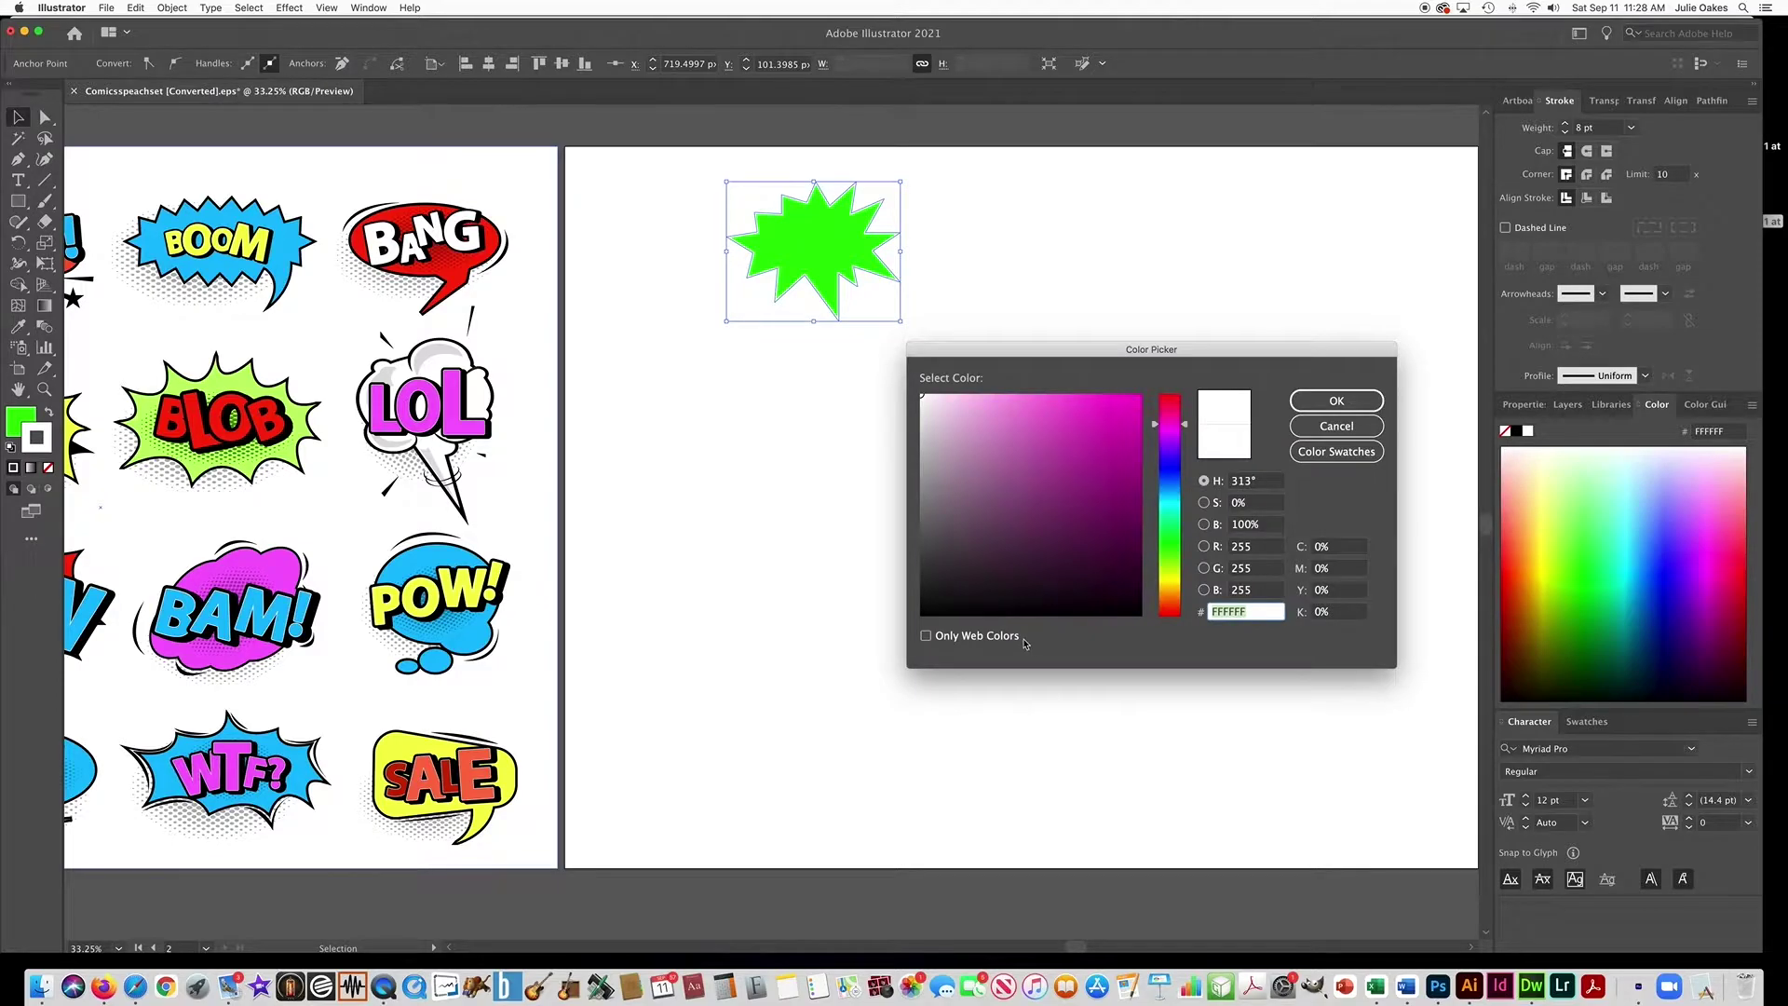
{"action": "left_click_drag", "start_coordinate": [969, 596], "coordinate": [902, 619]}
{"action": "left_click", "coordinate": [1340, 401]}
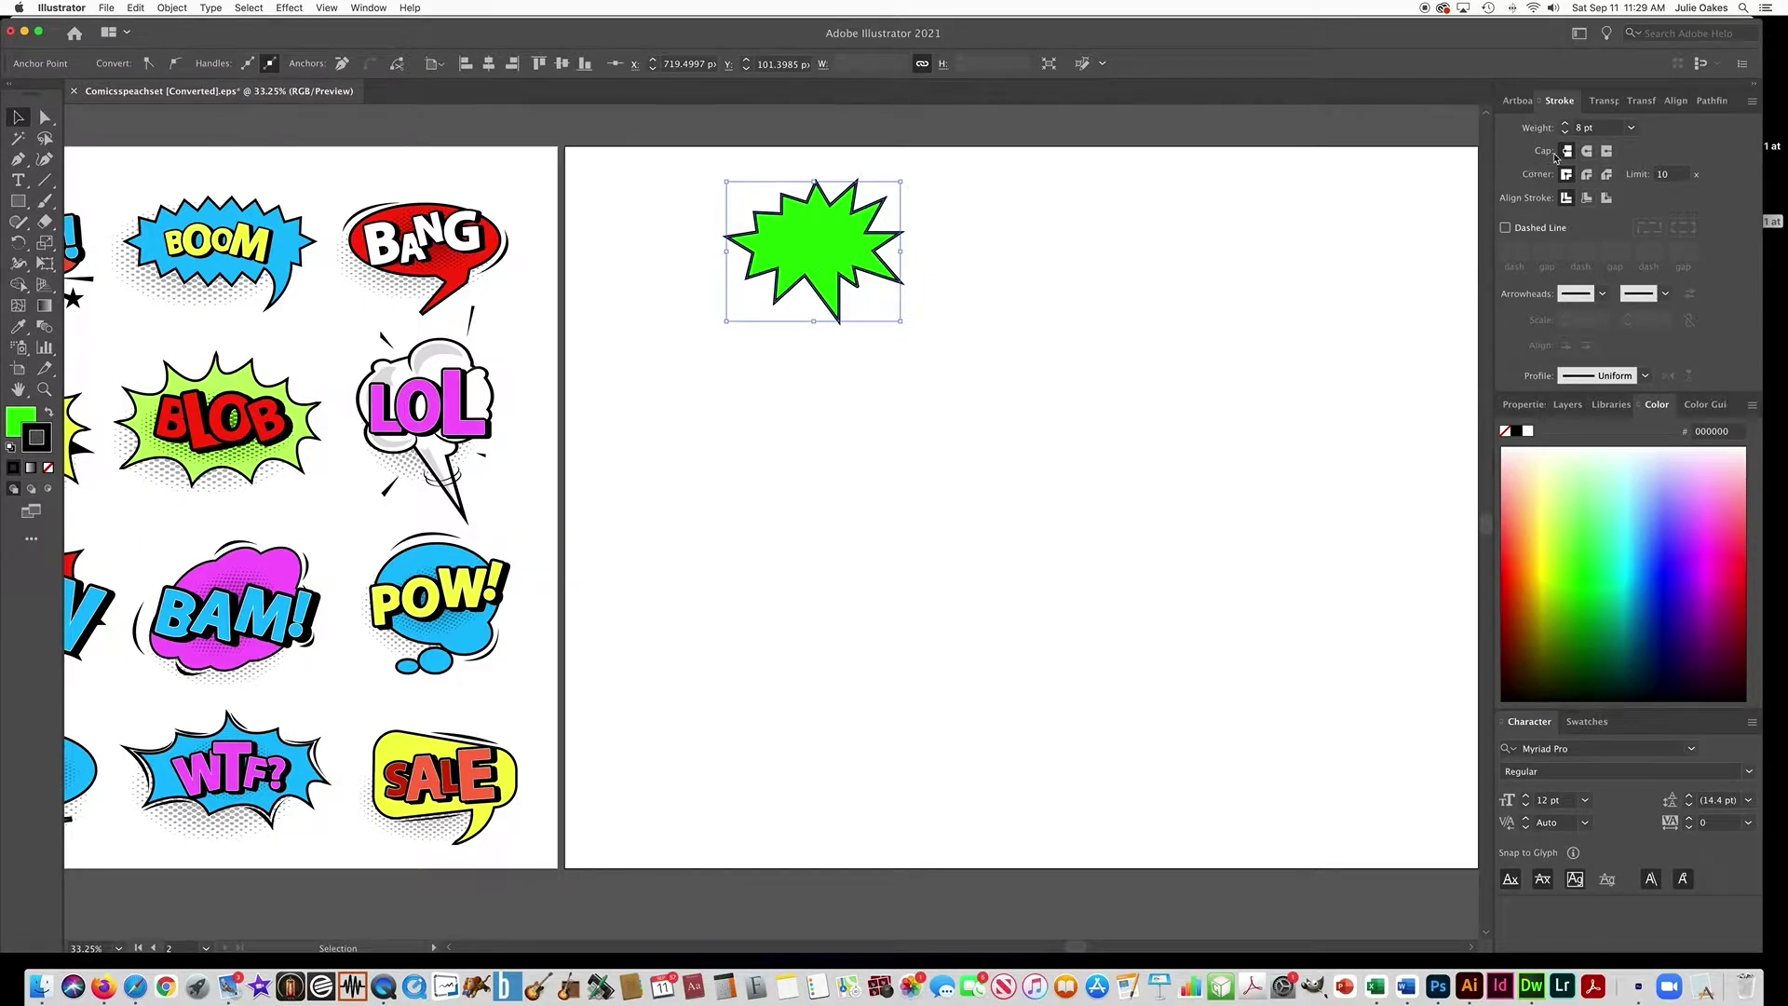
{"action": "left_click", "coordinate": [1587, 175]}
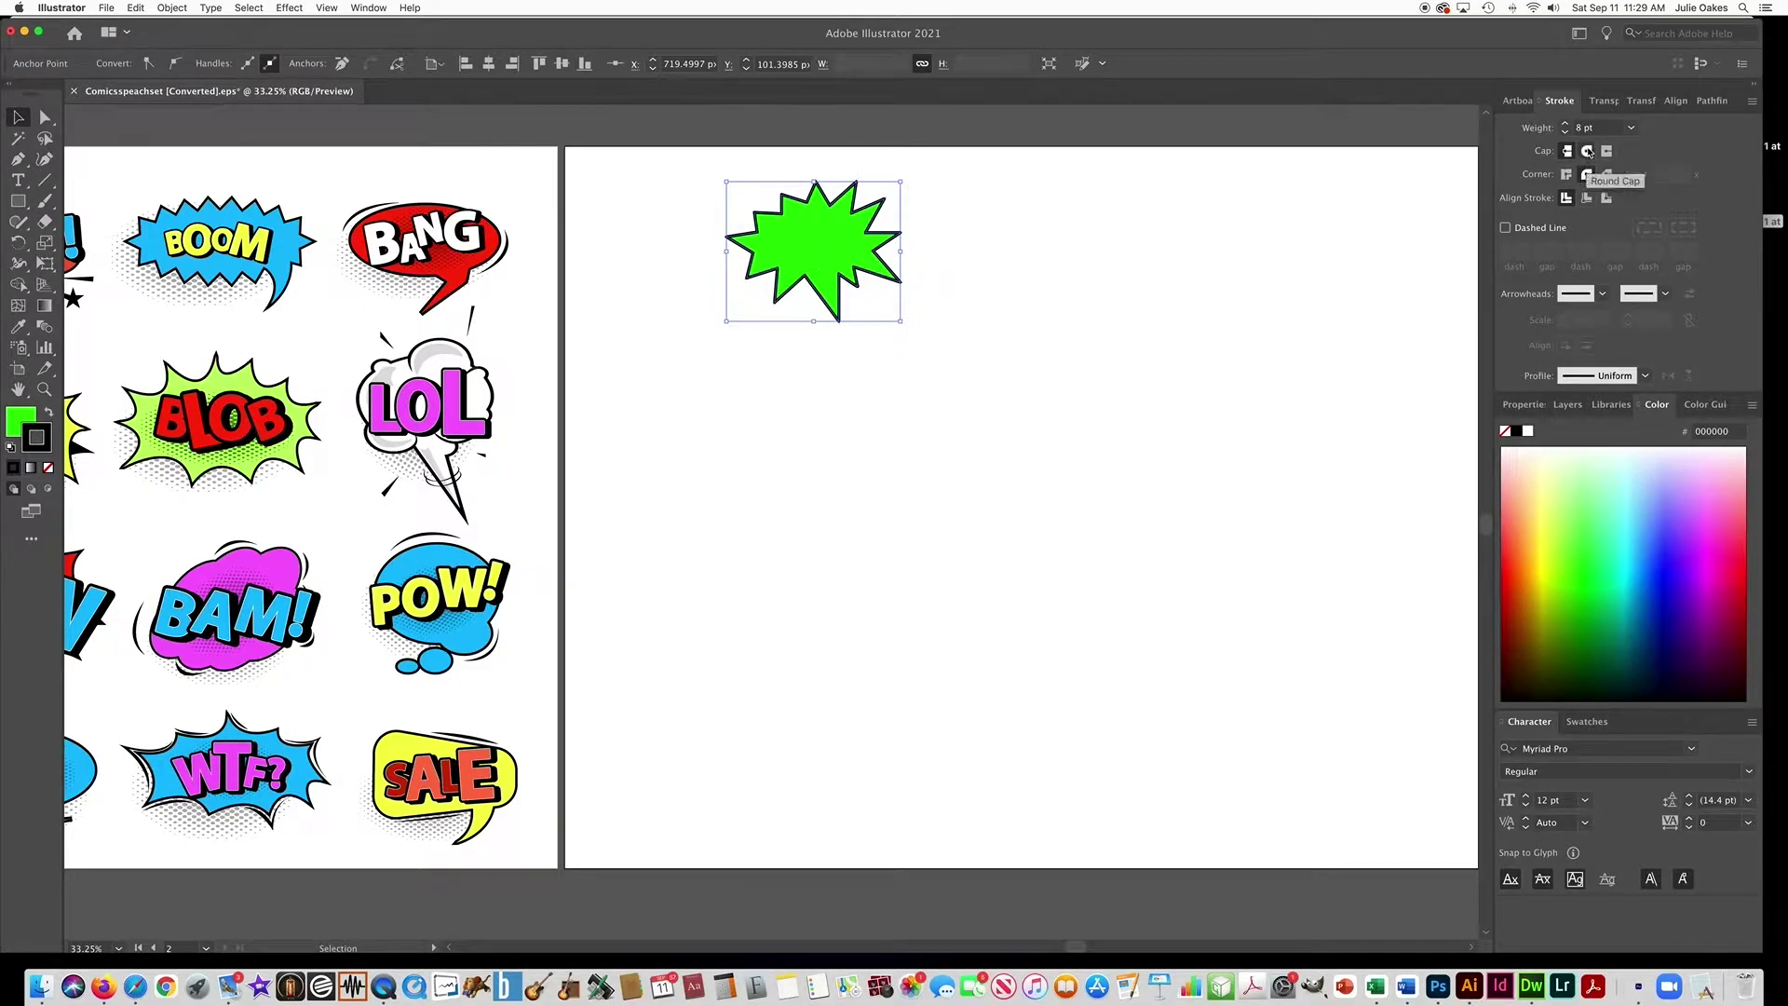
{"action": "left_click", "coordinate": [1588, 151]}
- Draw a short action line at the burst's top-left with black fill and no stroke
{"action": "left_click", "coordinate": [15, 121]}
{"action": "left_click", "coordinate": [652, 183]}
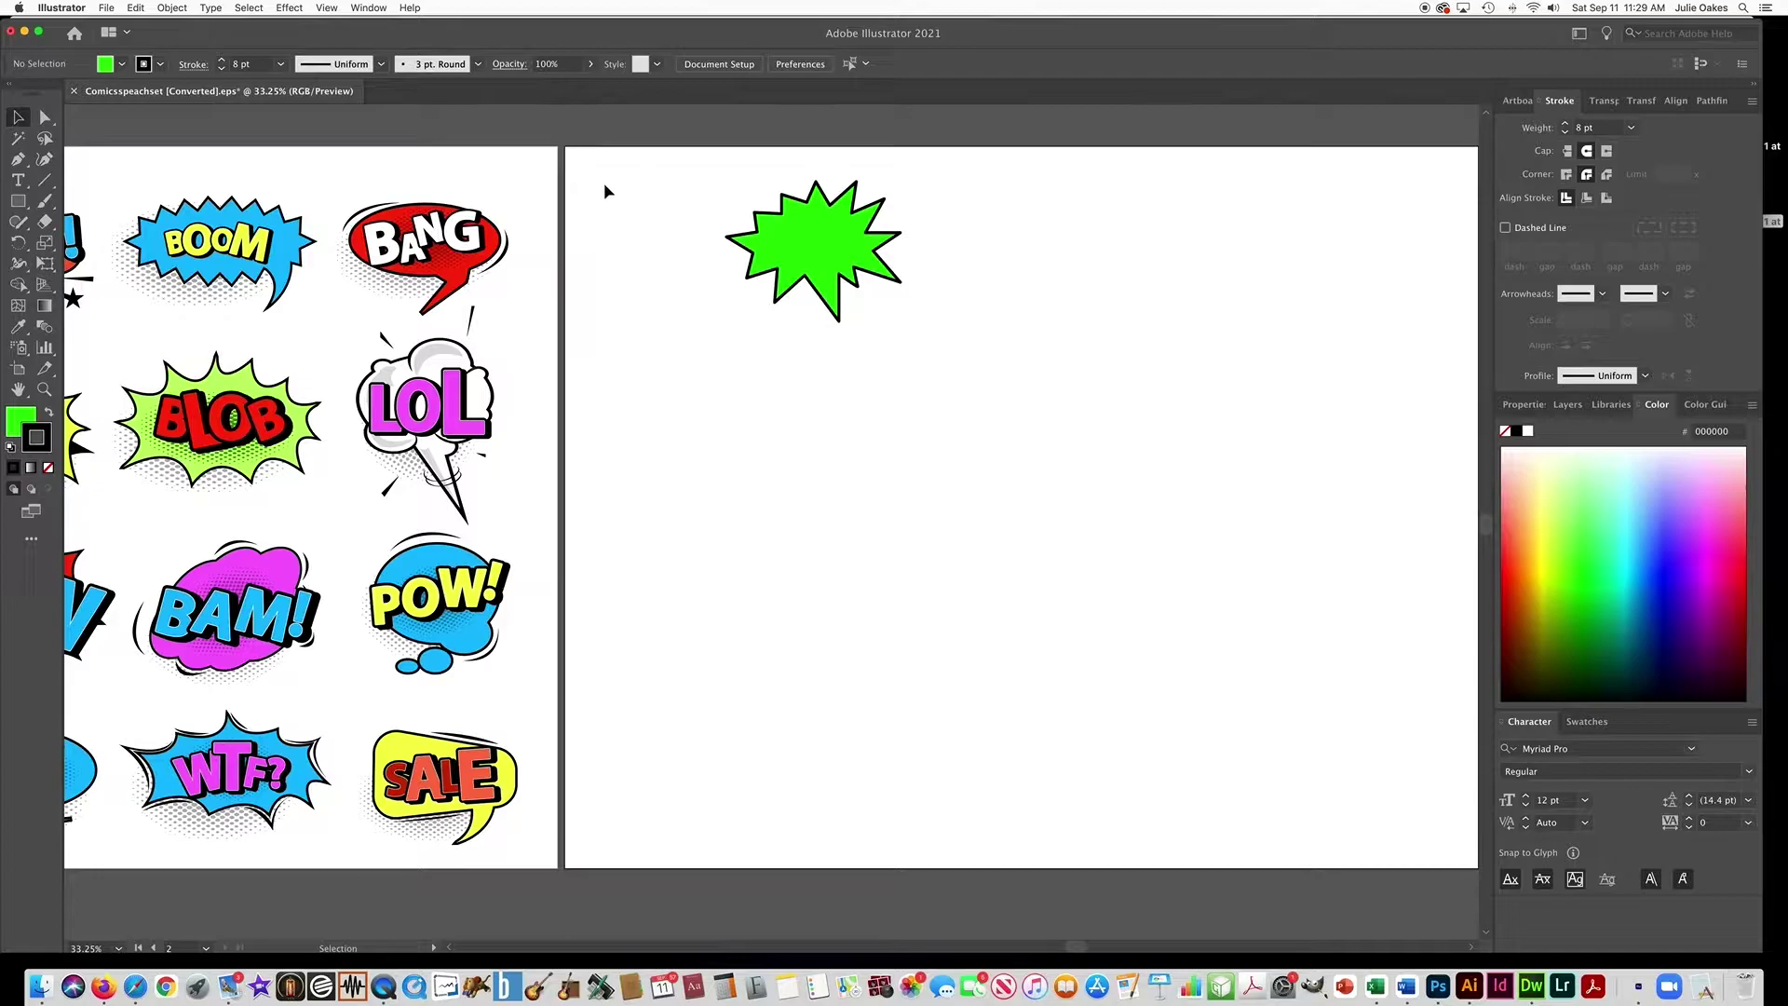
{"action": "left_click", "coordinate": [19, 160]}
{"action": "left_click_drag", "start_coordinate": [741, 174], "coordinate": [766, 202]}
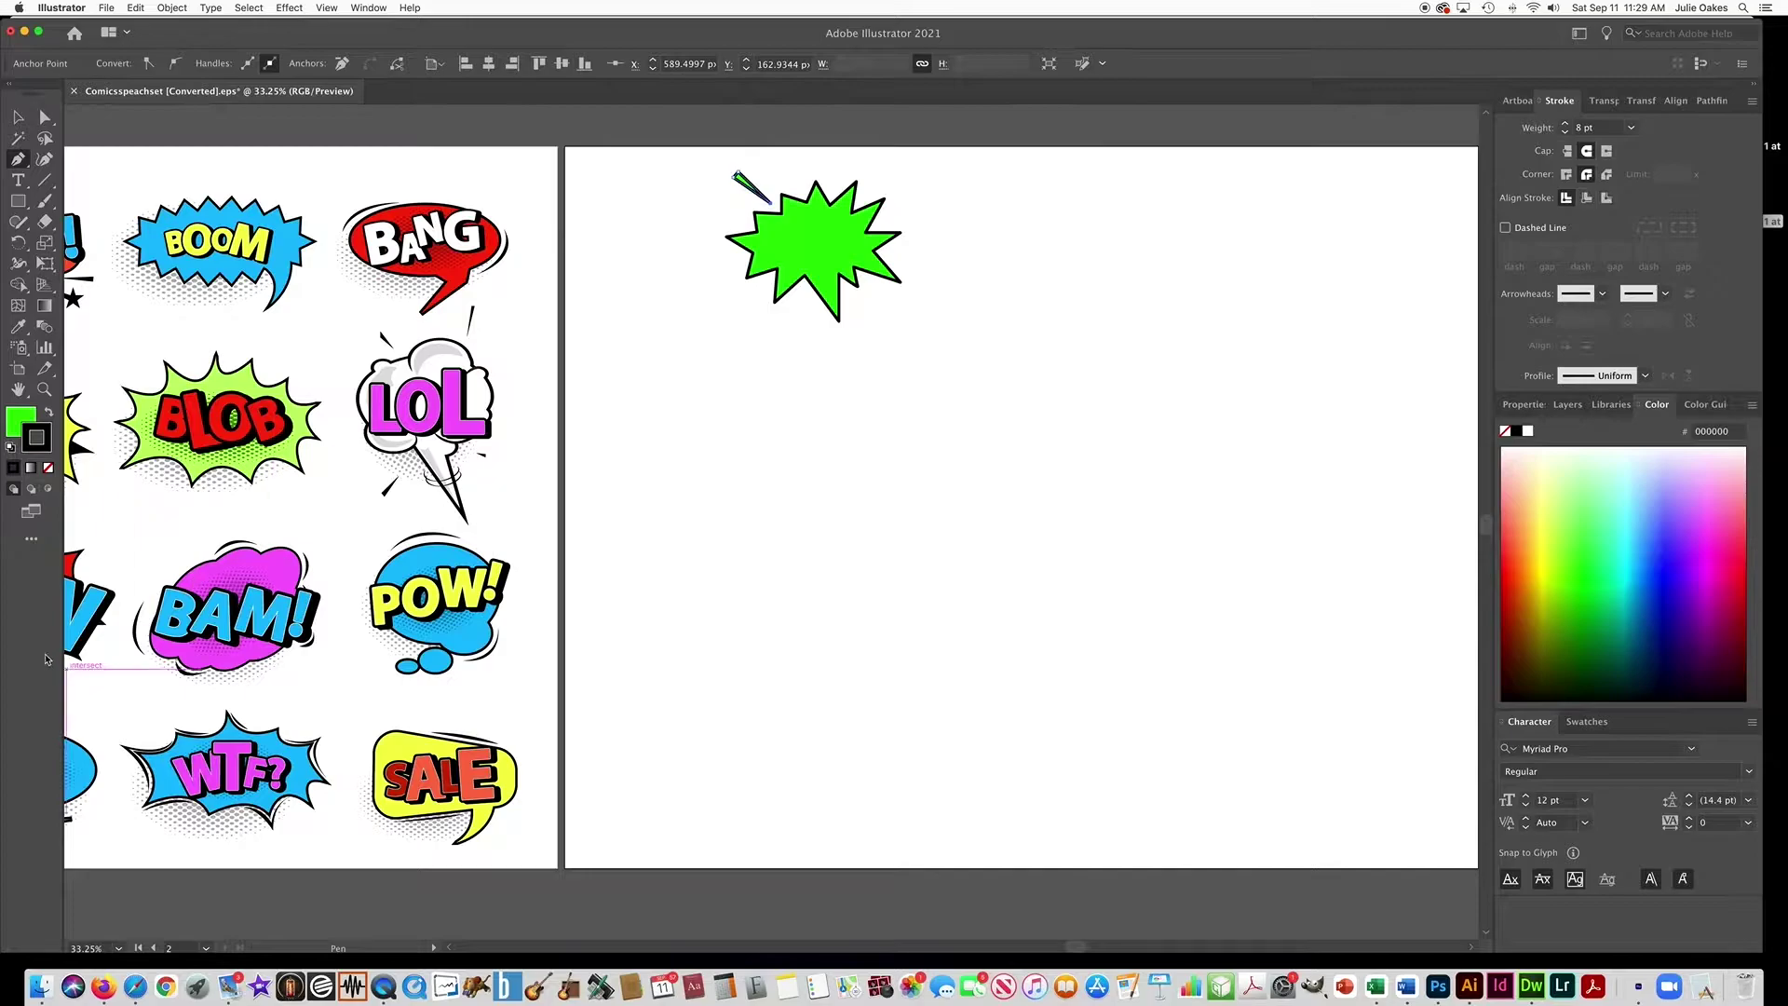
{"action": "left_click", "coordinate": [48, 470]}
{"action": "left_click", "coordinate": [19, 416]}
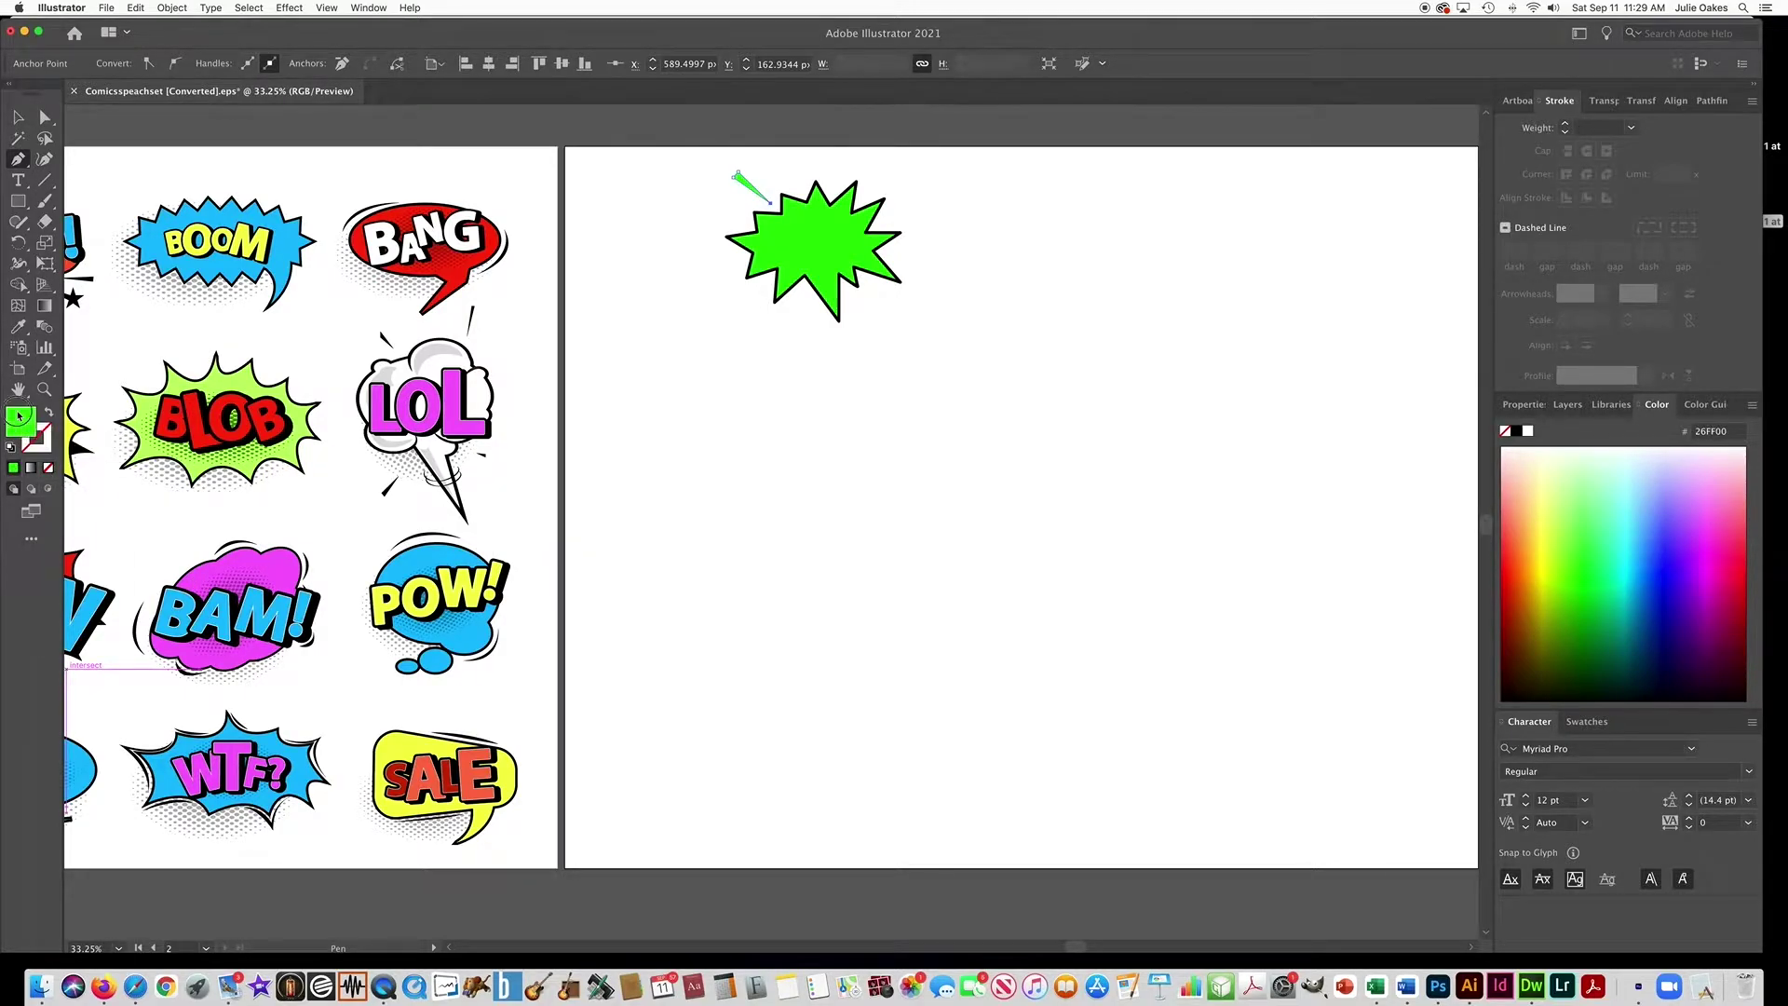
{"action": "double_click", "coordinate": [19, 416]}
{"action": "left_click_drag", "start_coordinate": [1014, 565], "coordinate": [919, 614]}
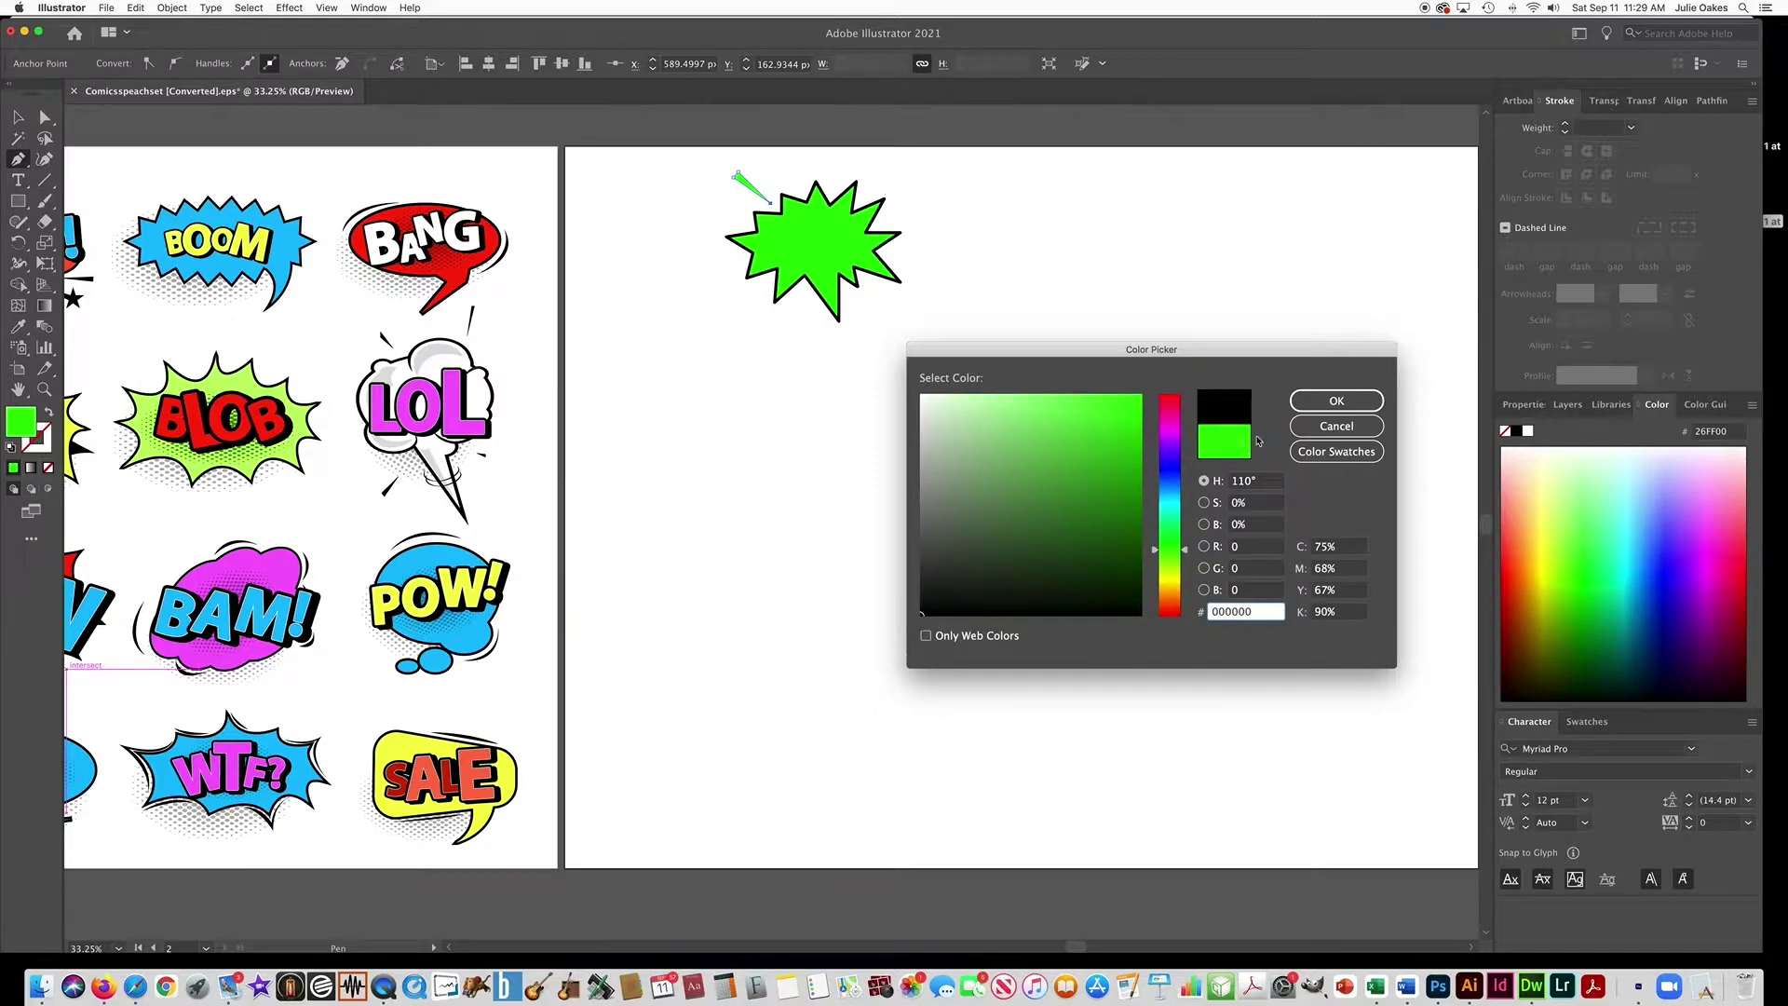
{"action": "left_click", "coordinate": [1337, 400]}
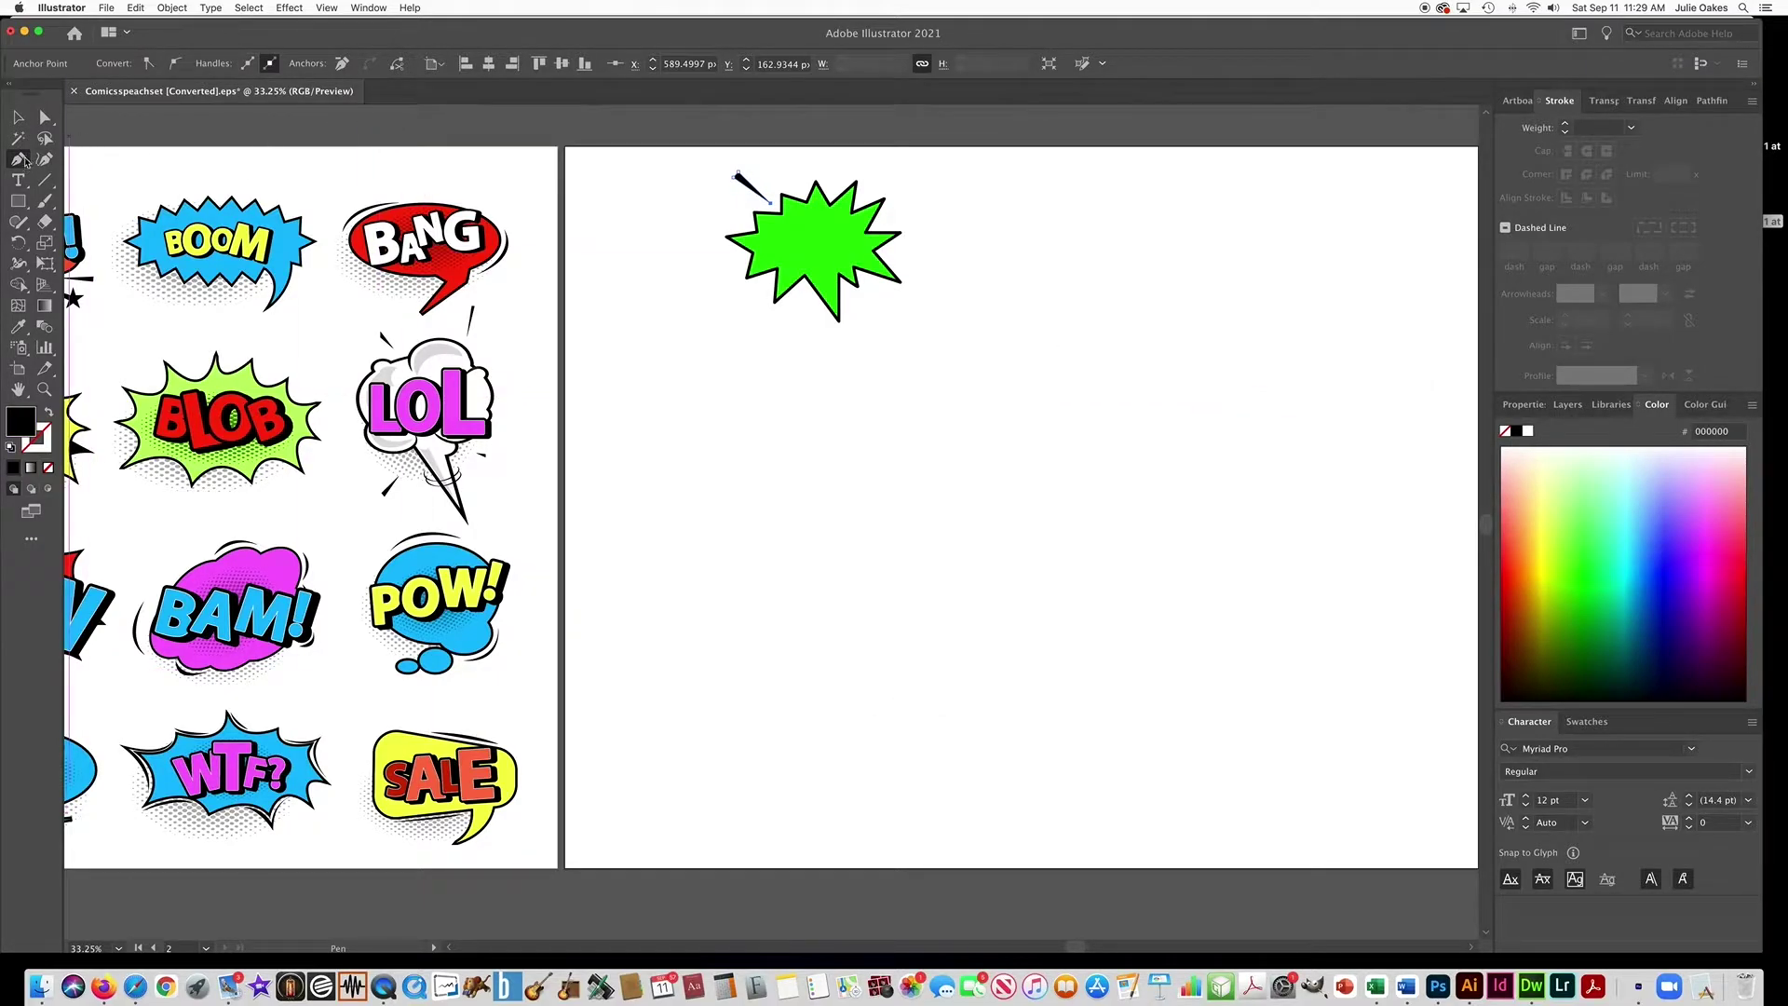
- Add more short speed lines to the left and right of the starburst
{"action": "left_click_drag", "start_coordinate": [736, 253], "coordinate": [703, 263]}
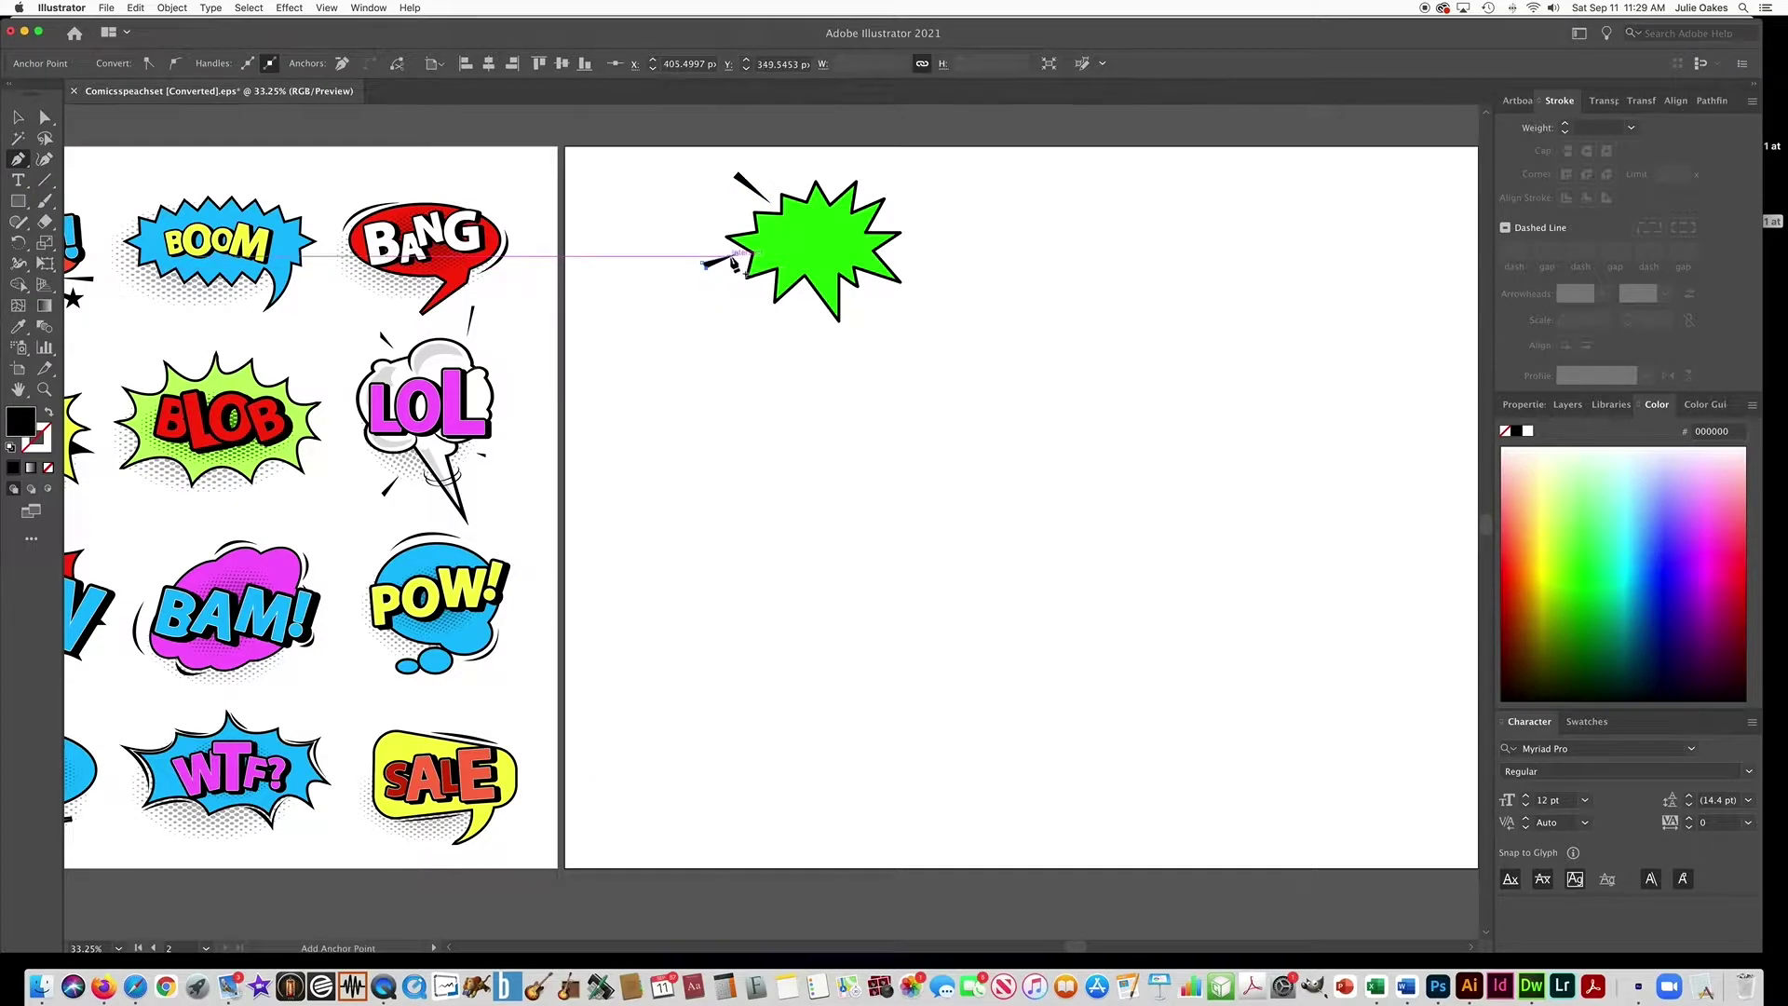
{"action": "key", "text": "Escape"}
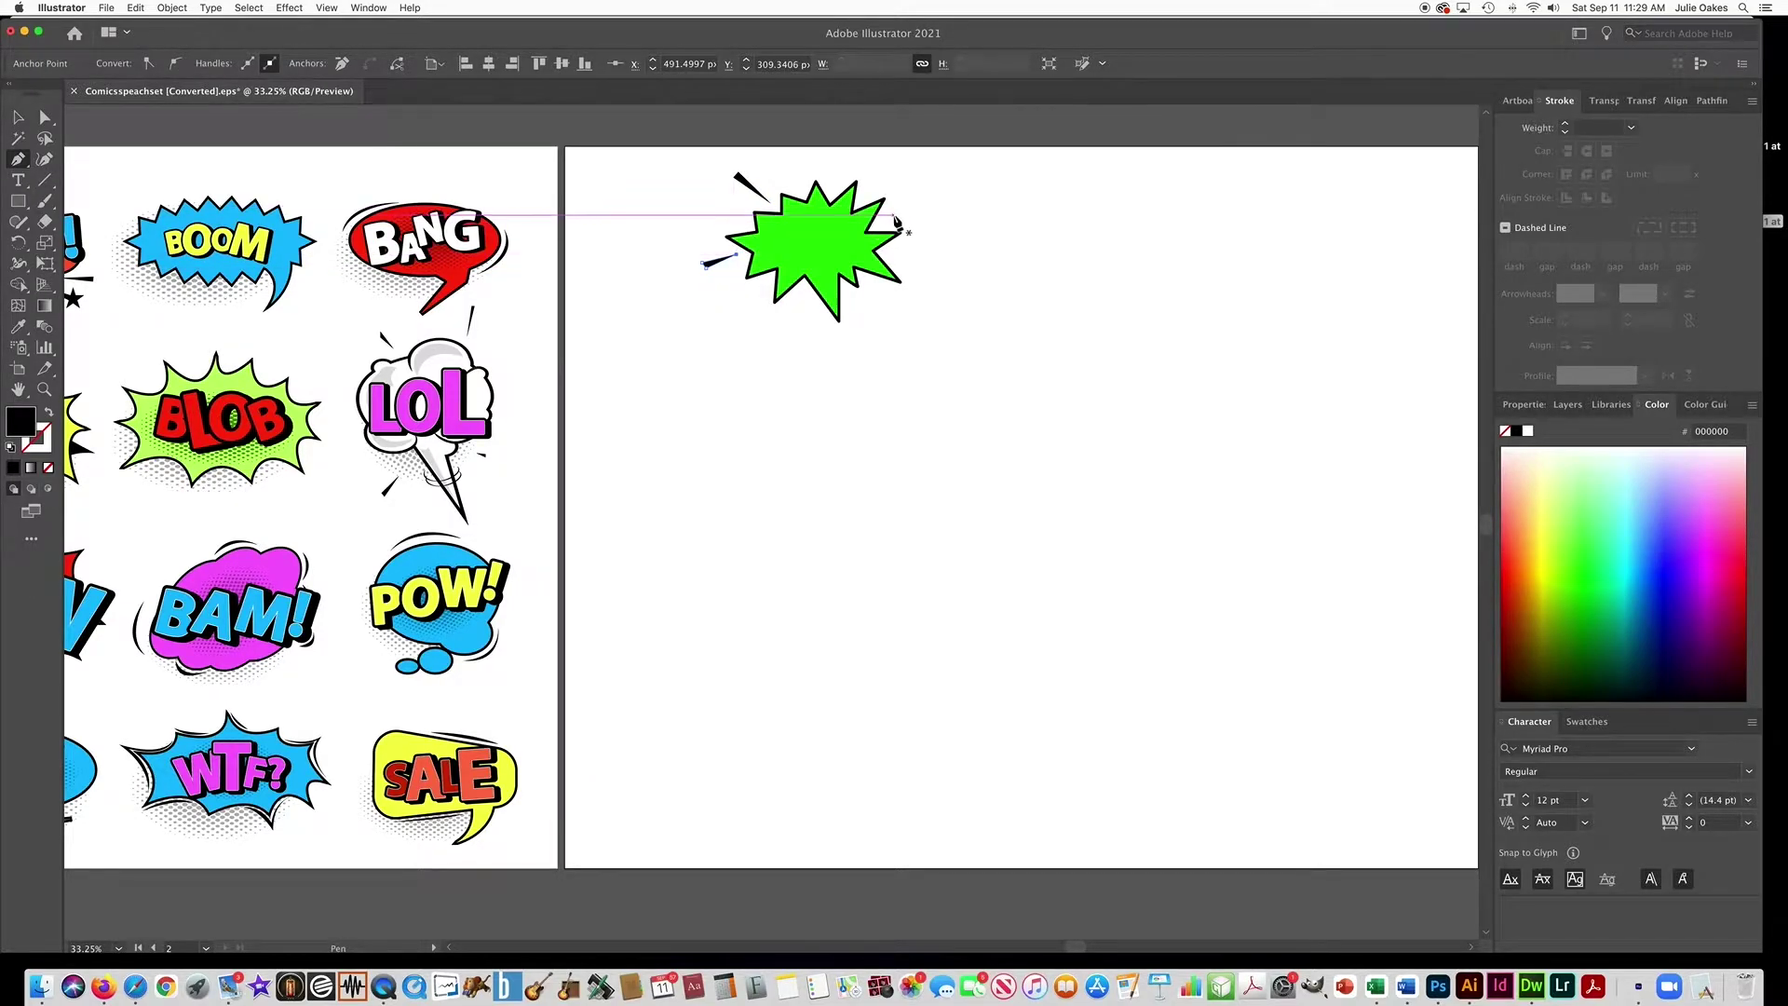
{"action": "left_click", "coordinate": [928, 198]}
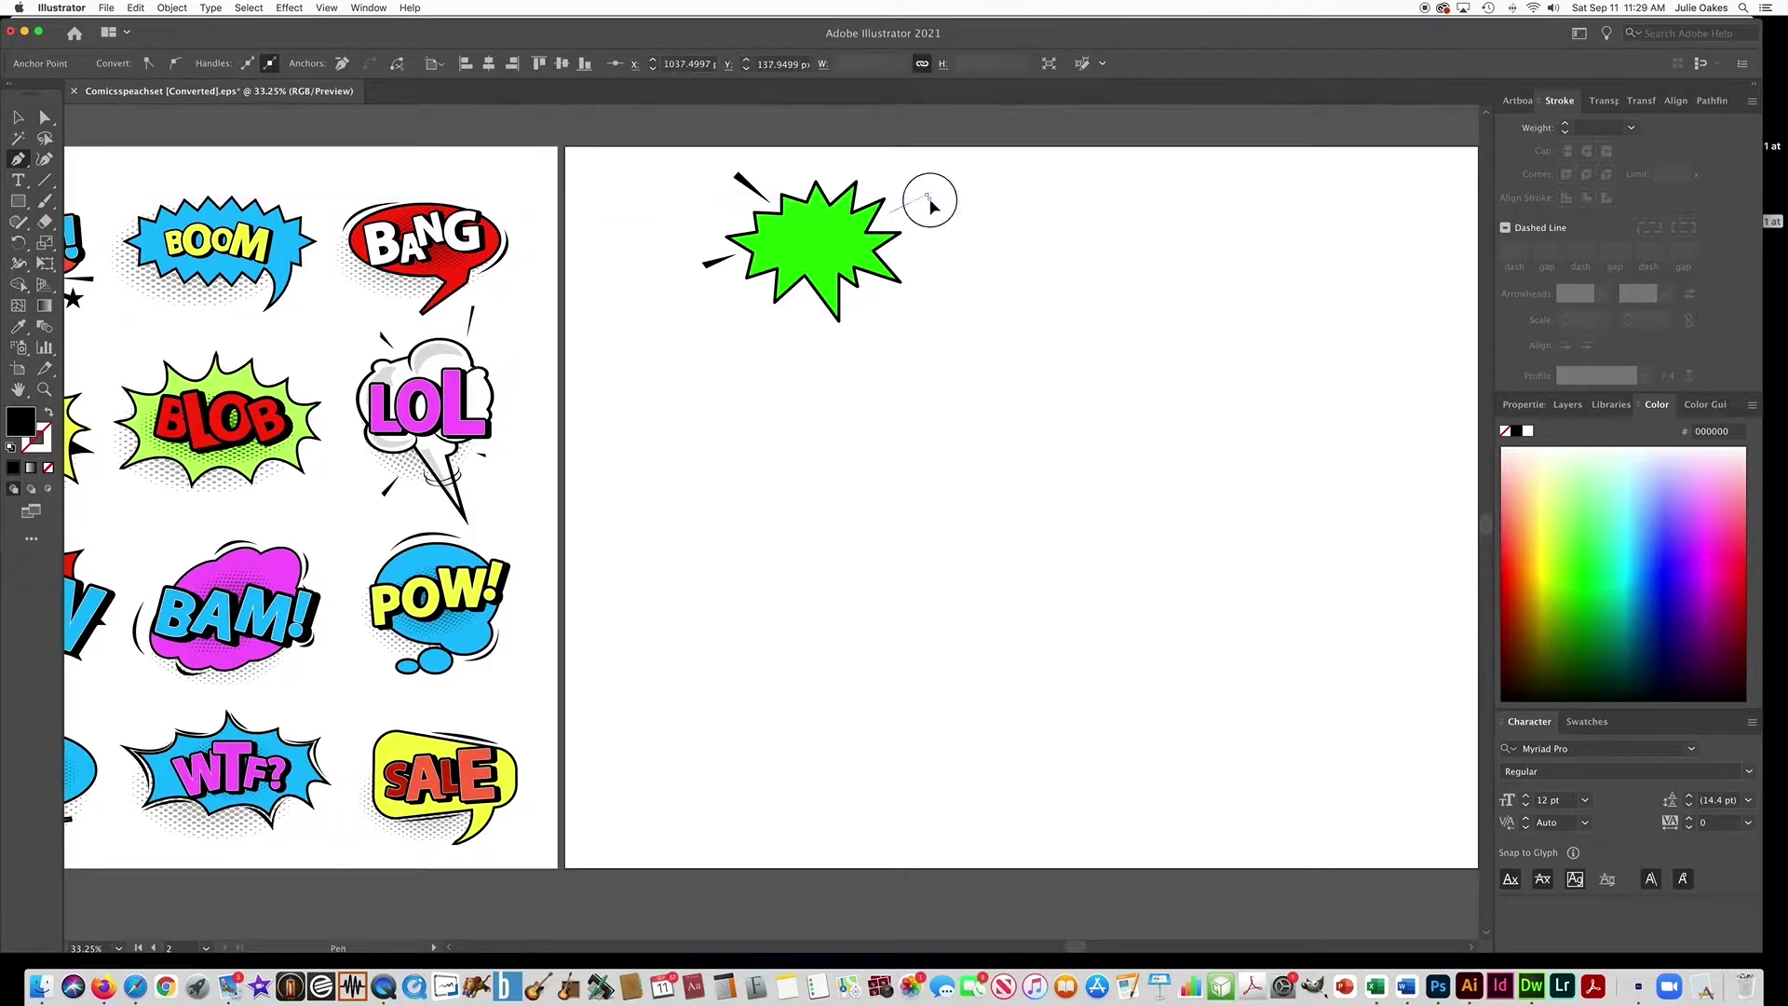
{"action": "left_click", "coordinate": [891, 212]}
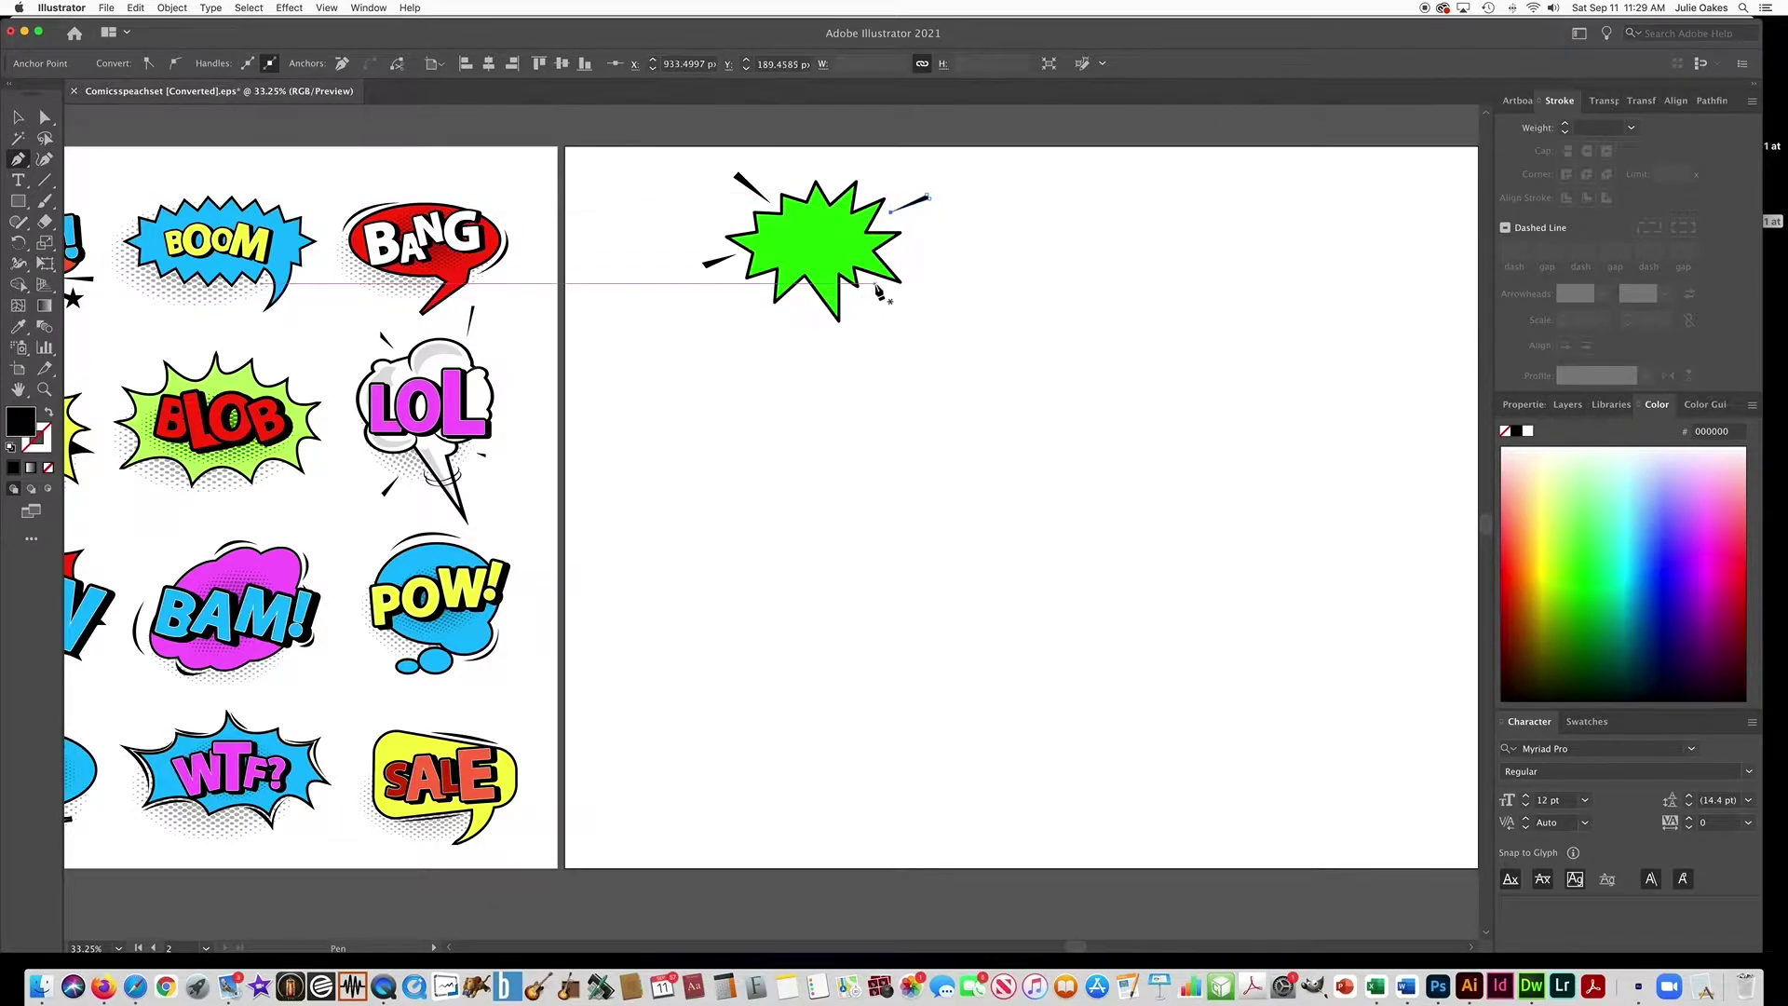
{"action": "left_click_drag", "start_coordinate": [871, 283], "coordinate": [898, 308]}
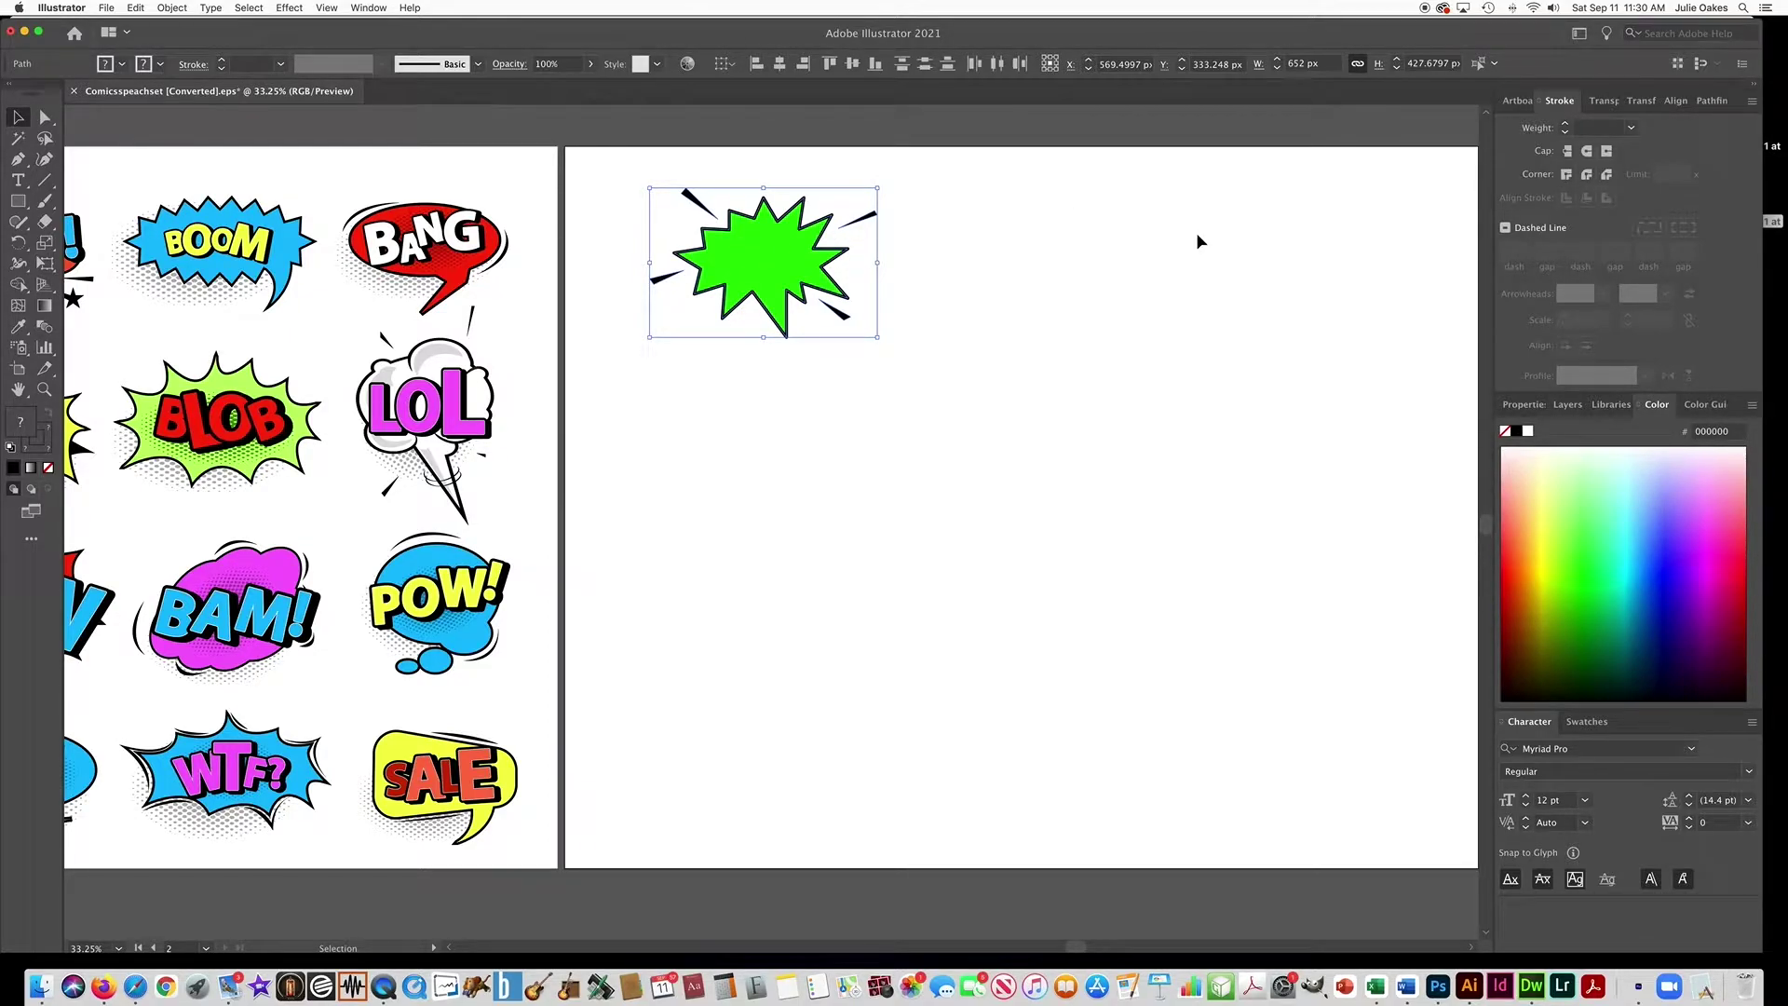
- Draw the first overlapping black ellipses of the cloud right of the starburst
{"action": "left_click", "coordinate": [1163, 321]}
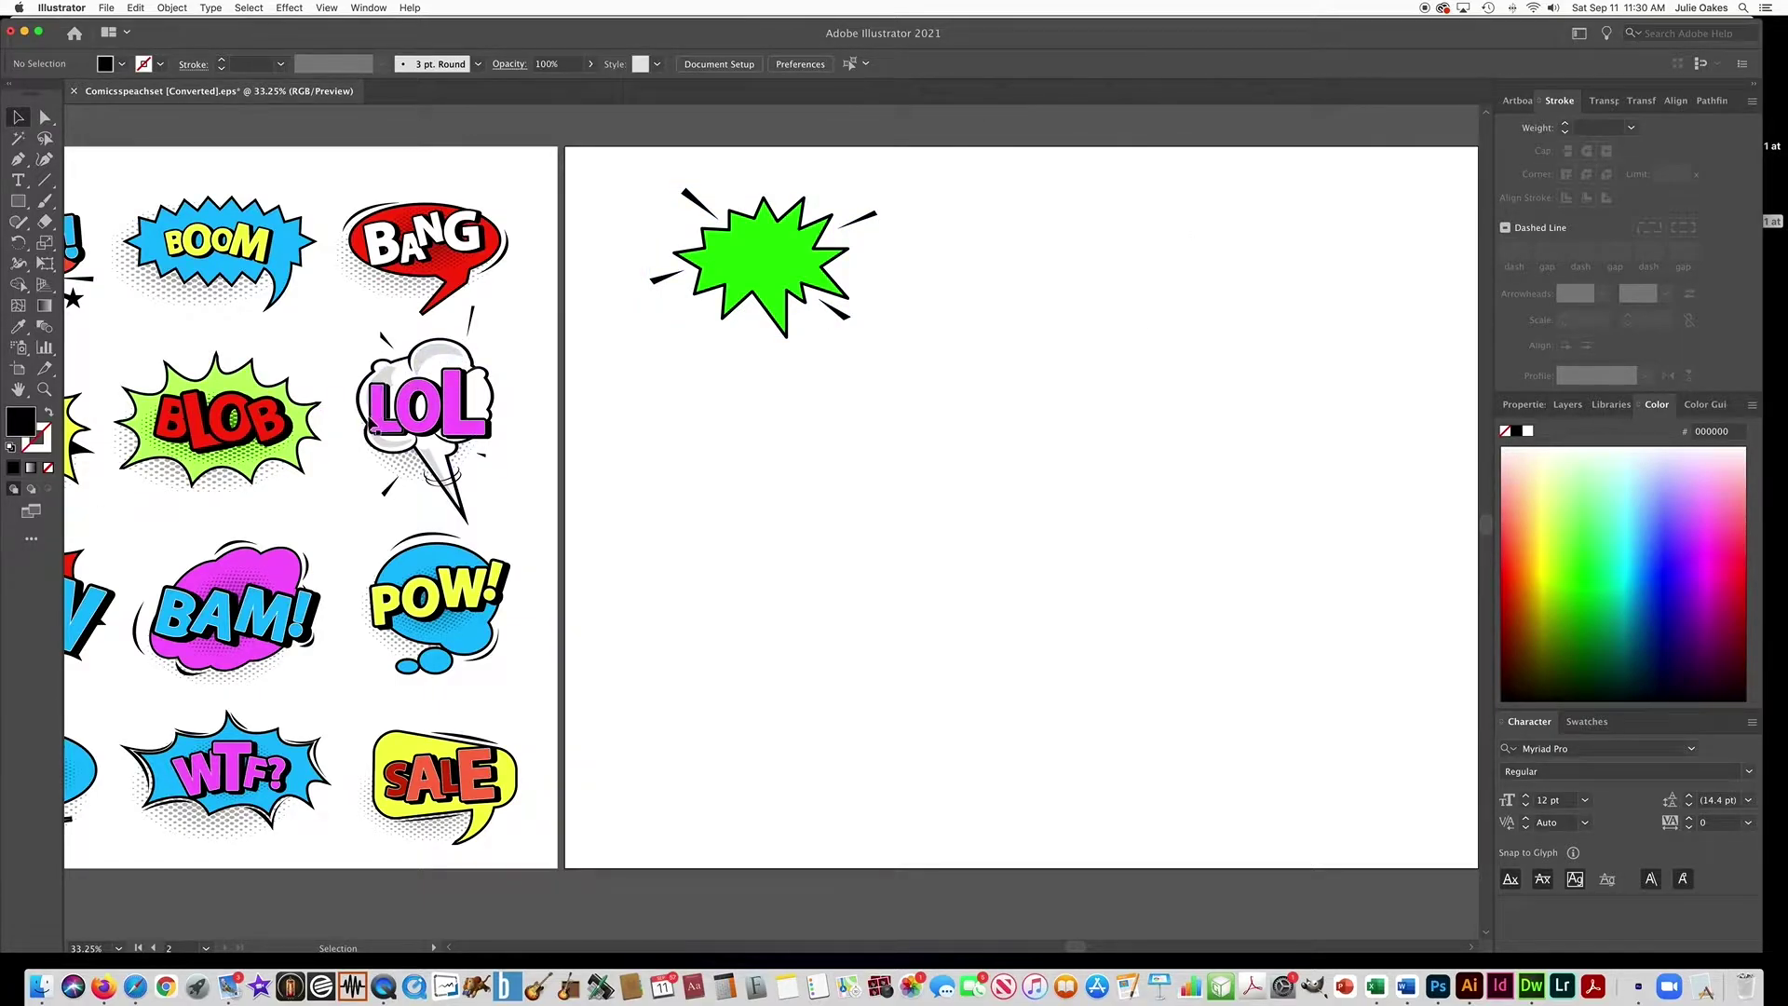
{"action": "left_click", "coordinate": [25, 207]}
{"action": "left_click", "coordinate": [215, 249]}
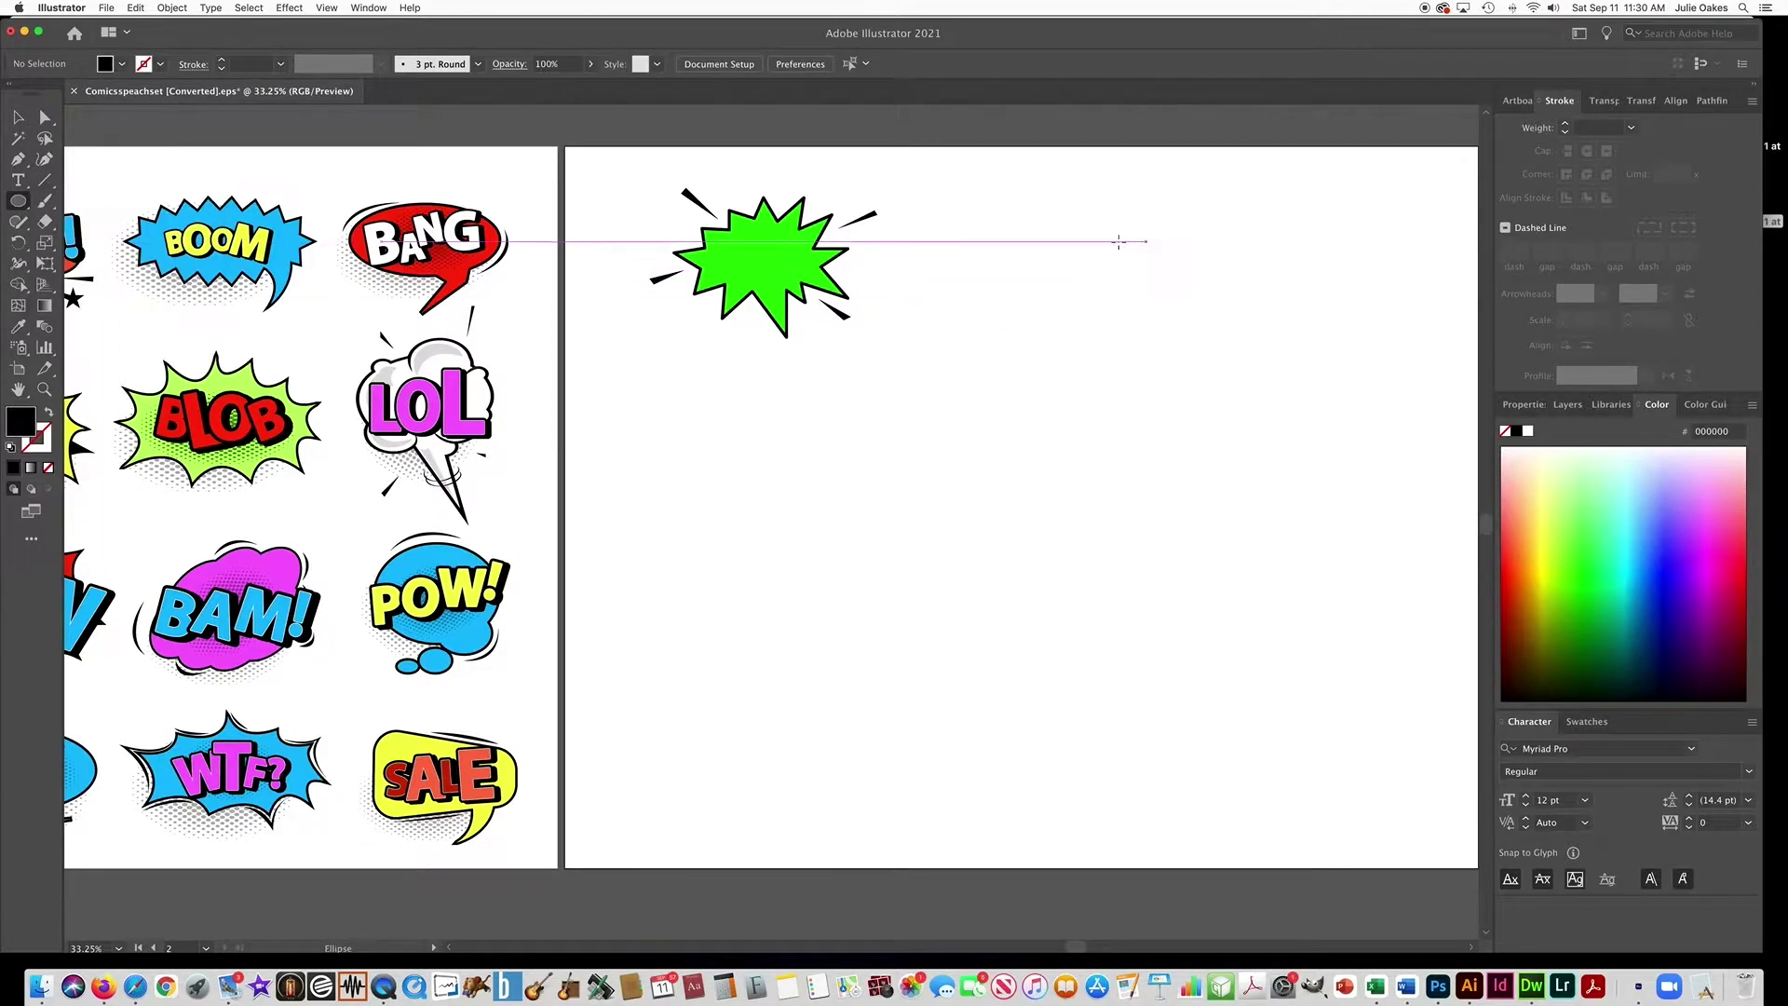
{"action": "left_click_drag", "start_coordinate": [1078, 240], "coordinate": [1178, 344]}
{"action": "mouse_move", "coordinate": [1126, 317]}
{"action": "left_mouse_down"}
{"action": "mouse_move", "coordinate": [1108, 284]}
{"action": "mouse_move", "coordinate": [1185, 260]}
{"action": "mouse_move", "coordinate": [1200, 274]}
{"action": "mouse_move", "coordinate": [1198, 339]}
{"action": "mouse_move", "coordinate": [1169, 279]}
{"action": "mouse_move", "coordinate": [1087, 331]}
{"action": "mouse_move", "coordinate": [1122, 303]}
{"action": "left_mouse_up"}
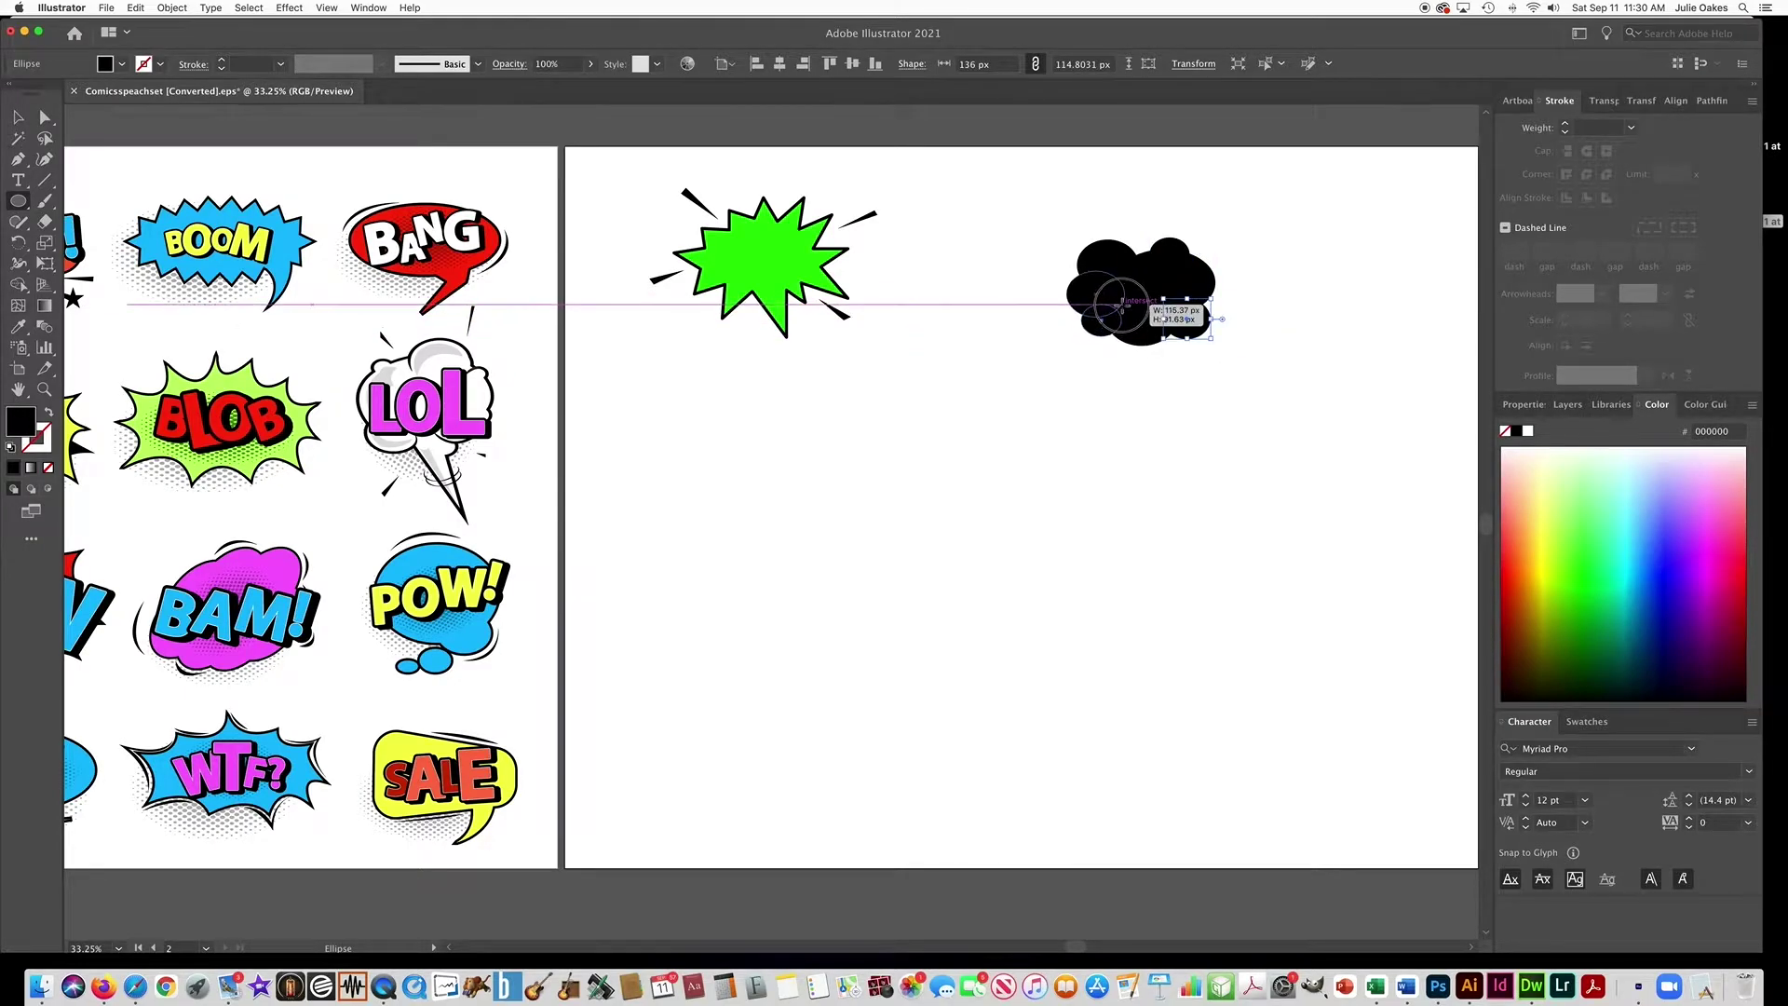
{"action": "key", "text": "v"}
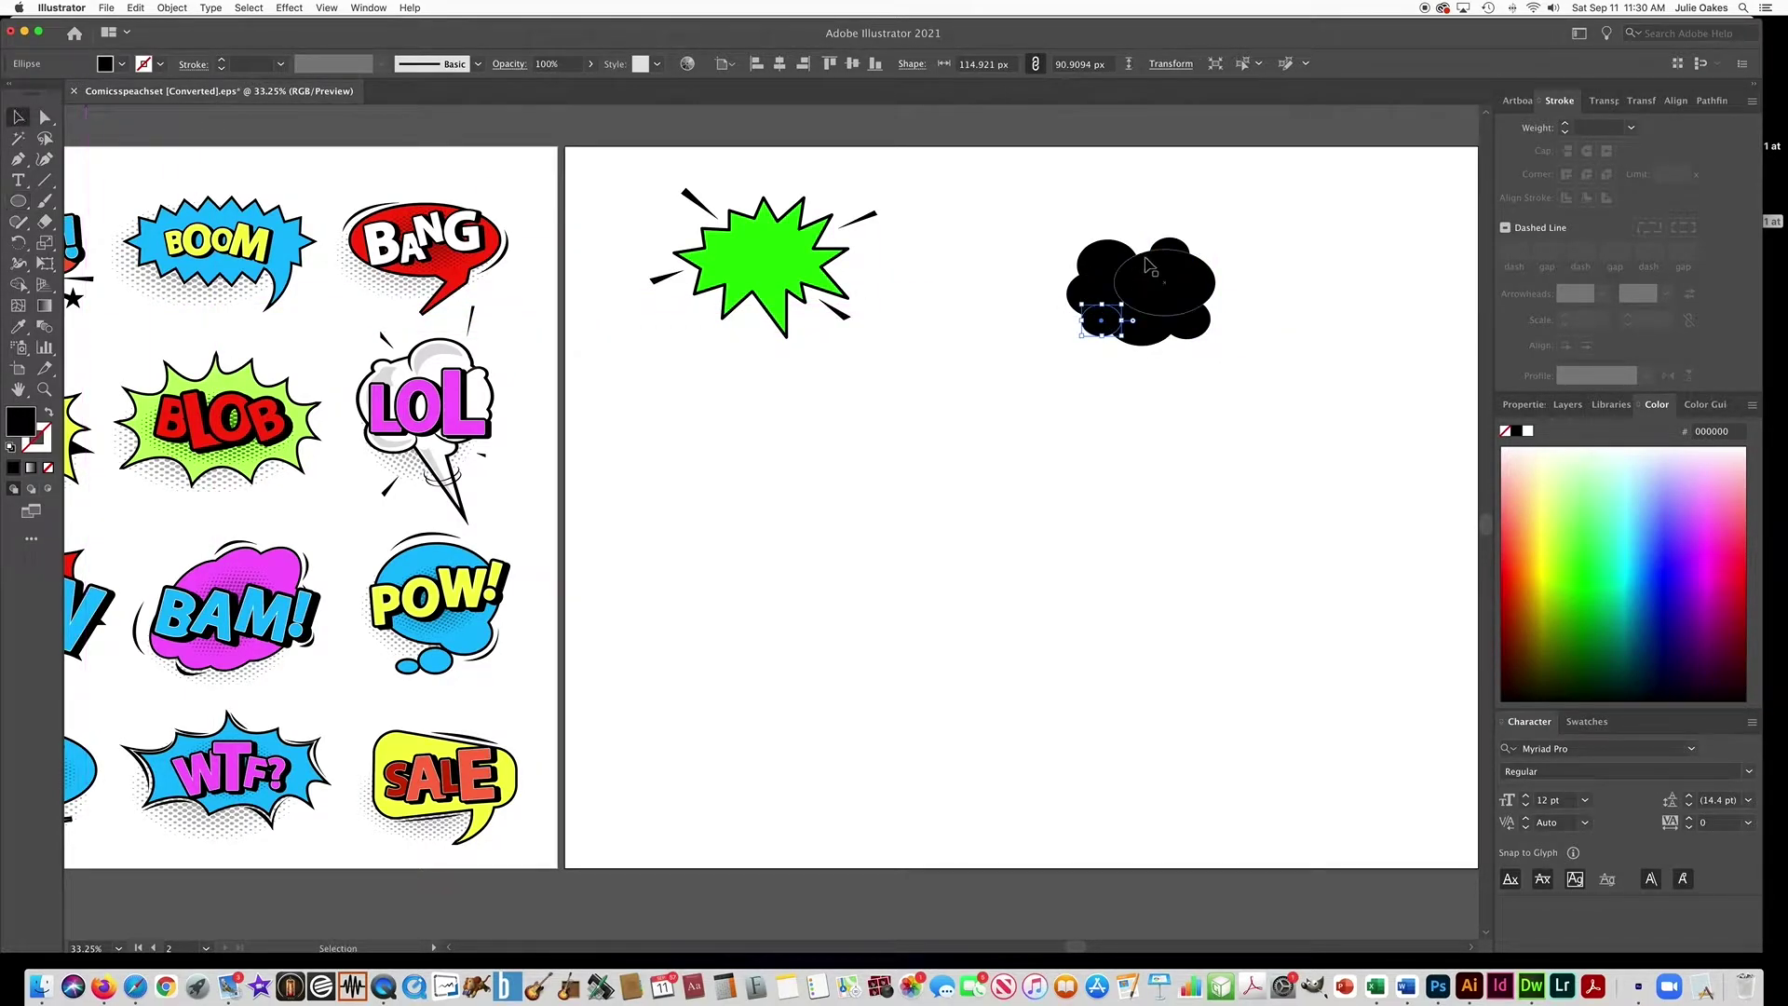
{"action": "left_click_drag", "start_coordinate": [1033, 214], "coordinate": [1300, 452]}
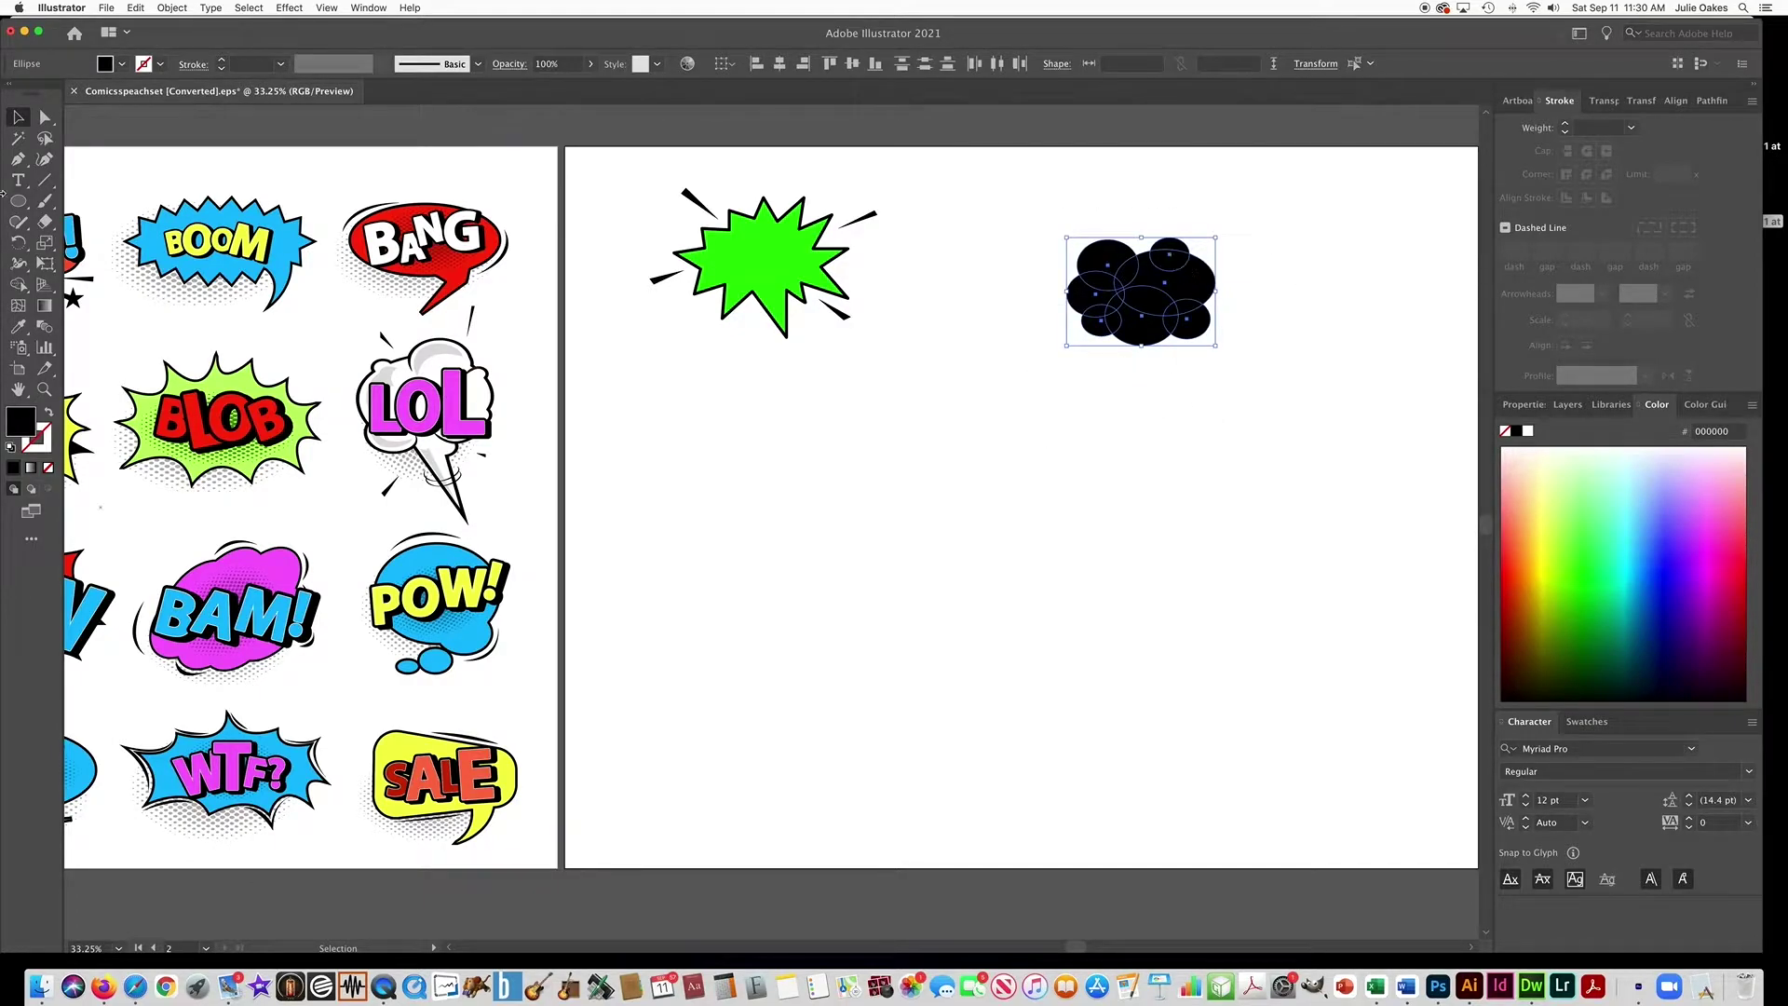
{"action": "left_click", "coordinate": [19, 284]}
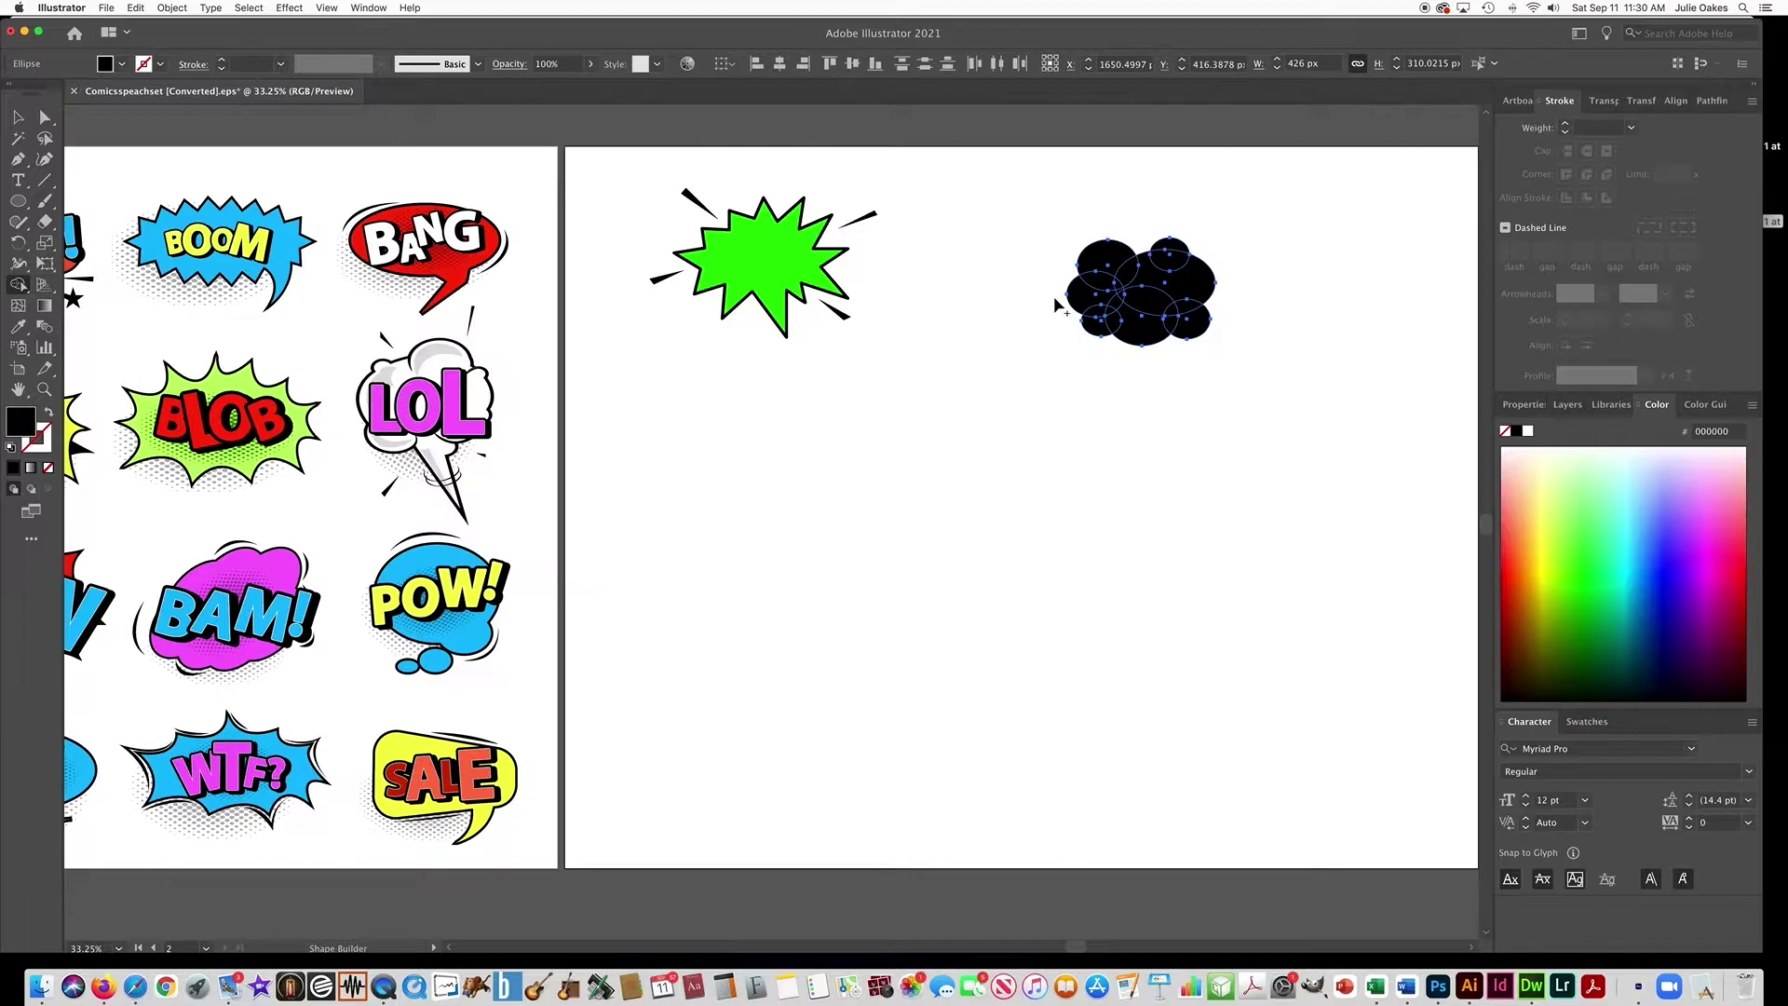
{"action": "left_click_drag", "start_coordinate": [1111, 265], "coordinate": [1120, 327]}
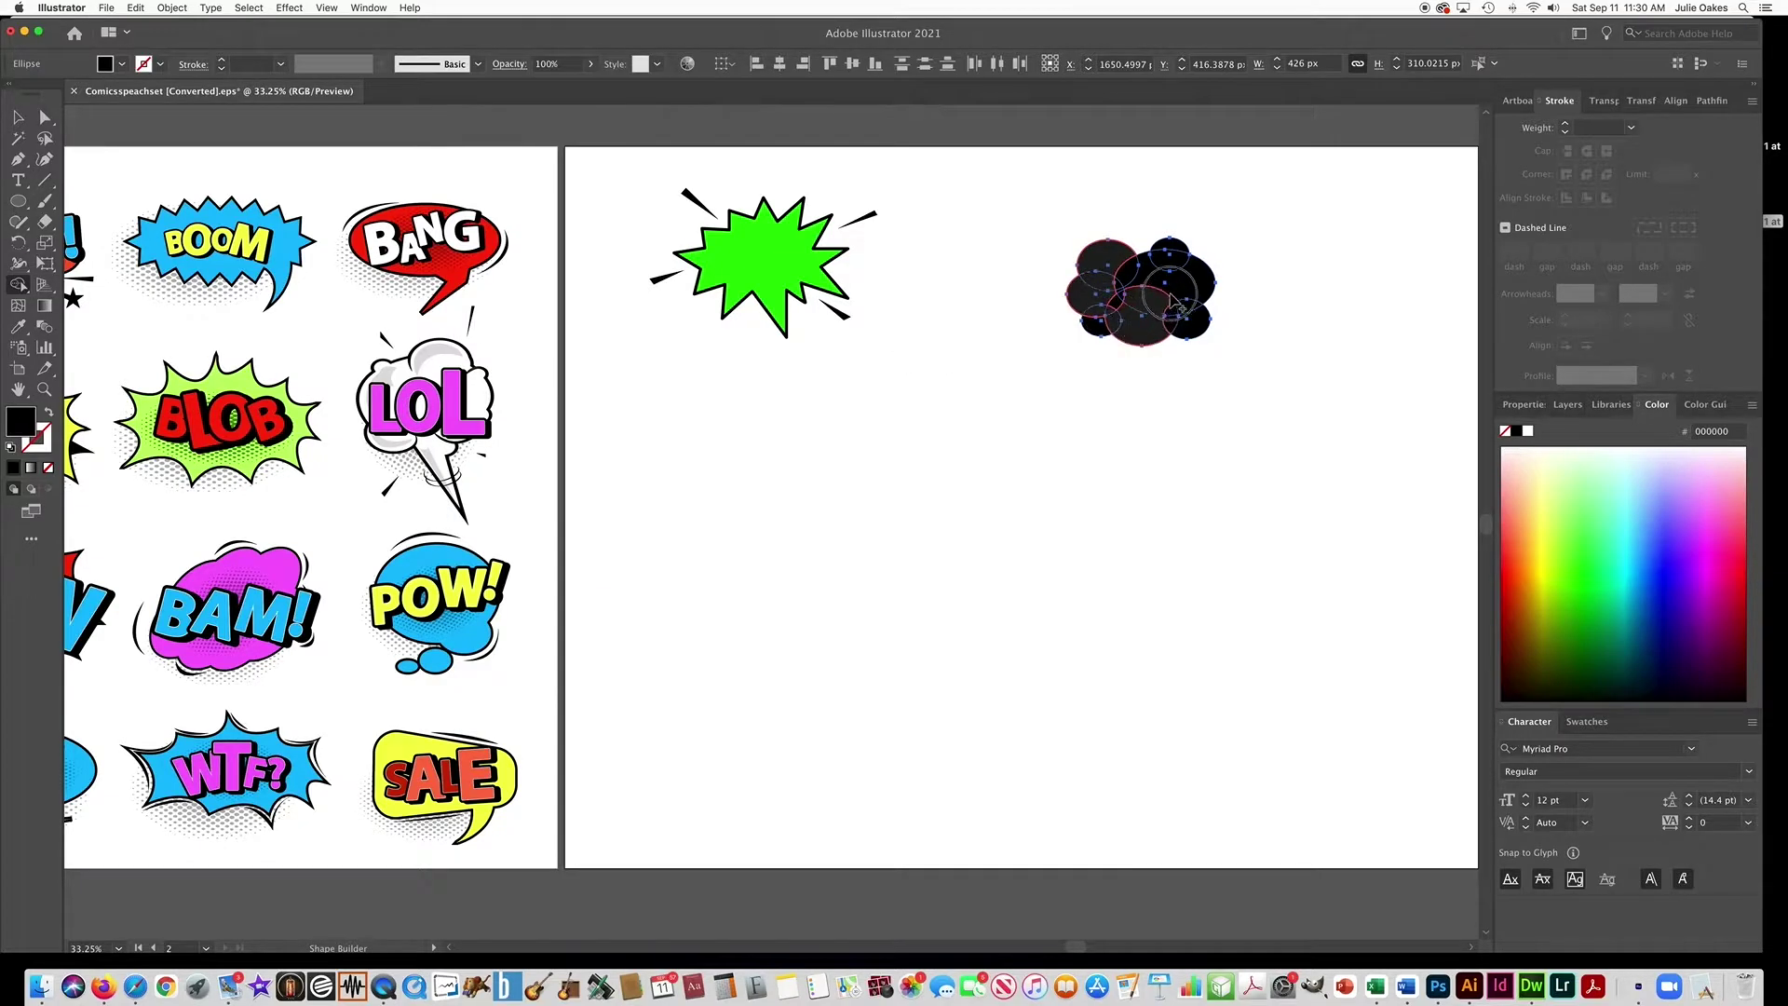
{"action": "mouse_move", "coordinate": [1176, 302]}
{"action": "left_mouse_down"}
{"action": "mouse_move", "coordinate": [1161, 257]}
{"action": "mouse_move", "coordinate": [1101, 324]}
{"action": "mouse_move", "coordinate": [1189, 324]}
{"action": "left_mouse_up"}
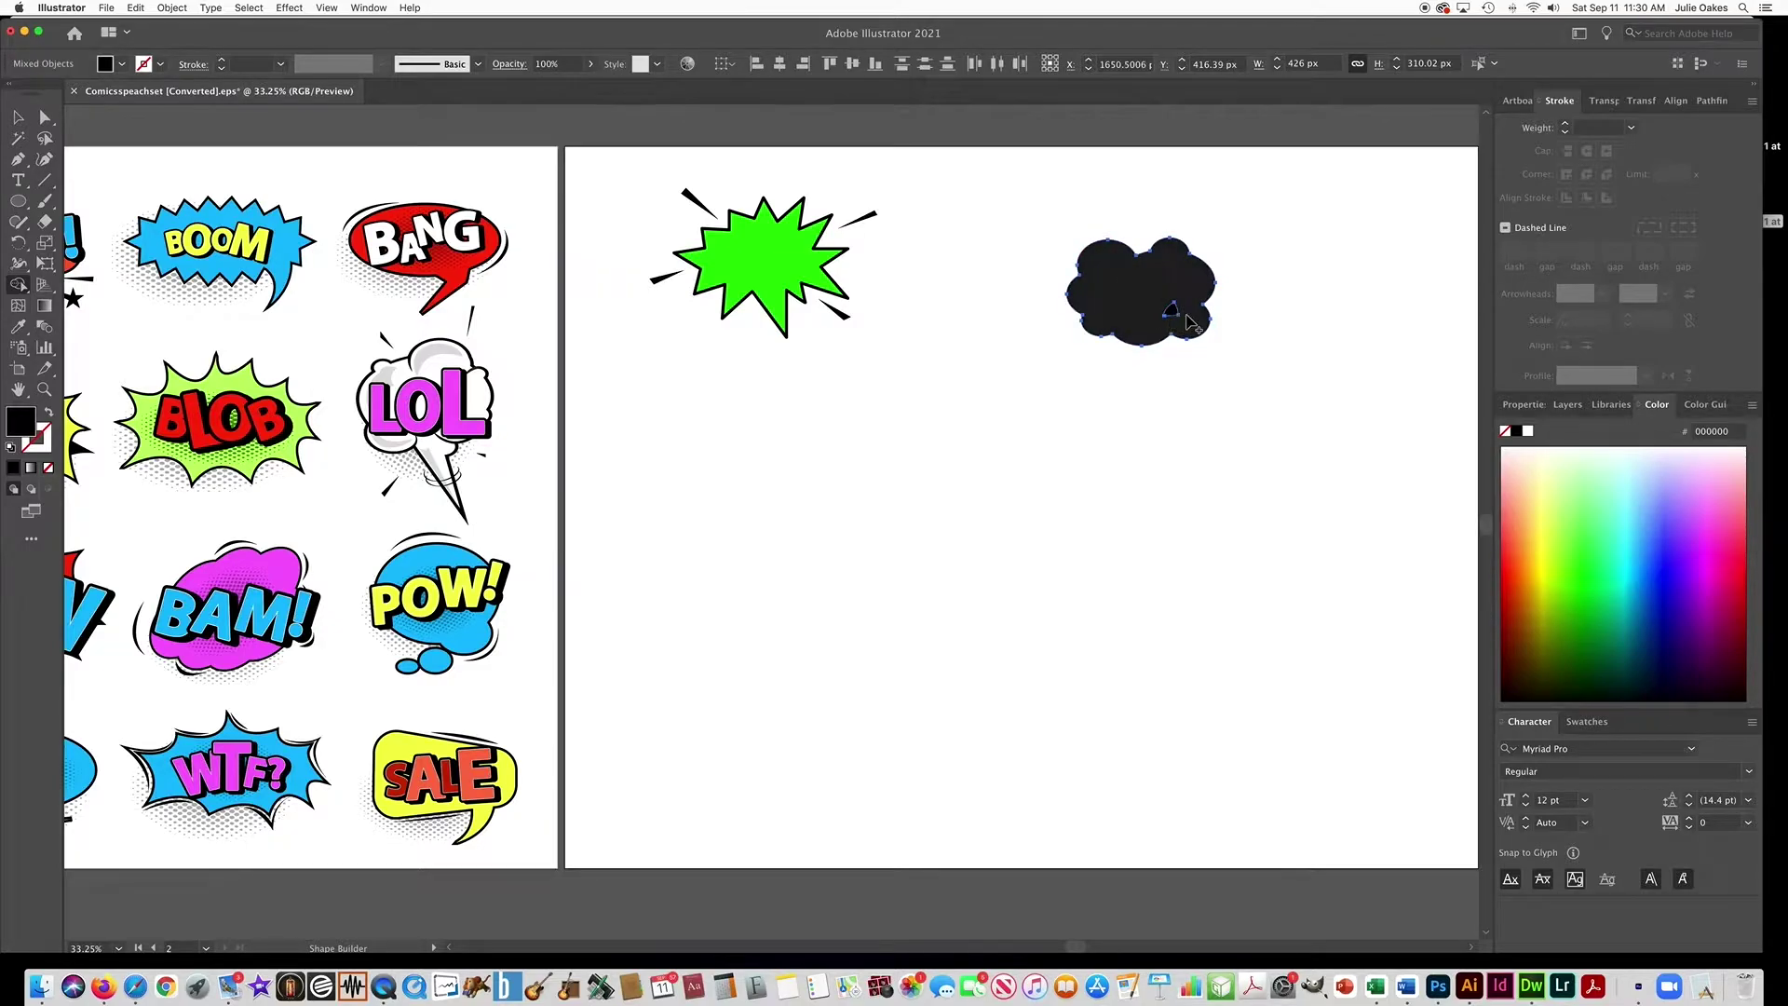
{"action": "left_click", "coordinate": [1171, 310]}
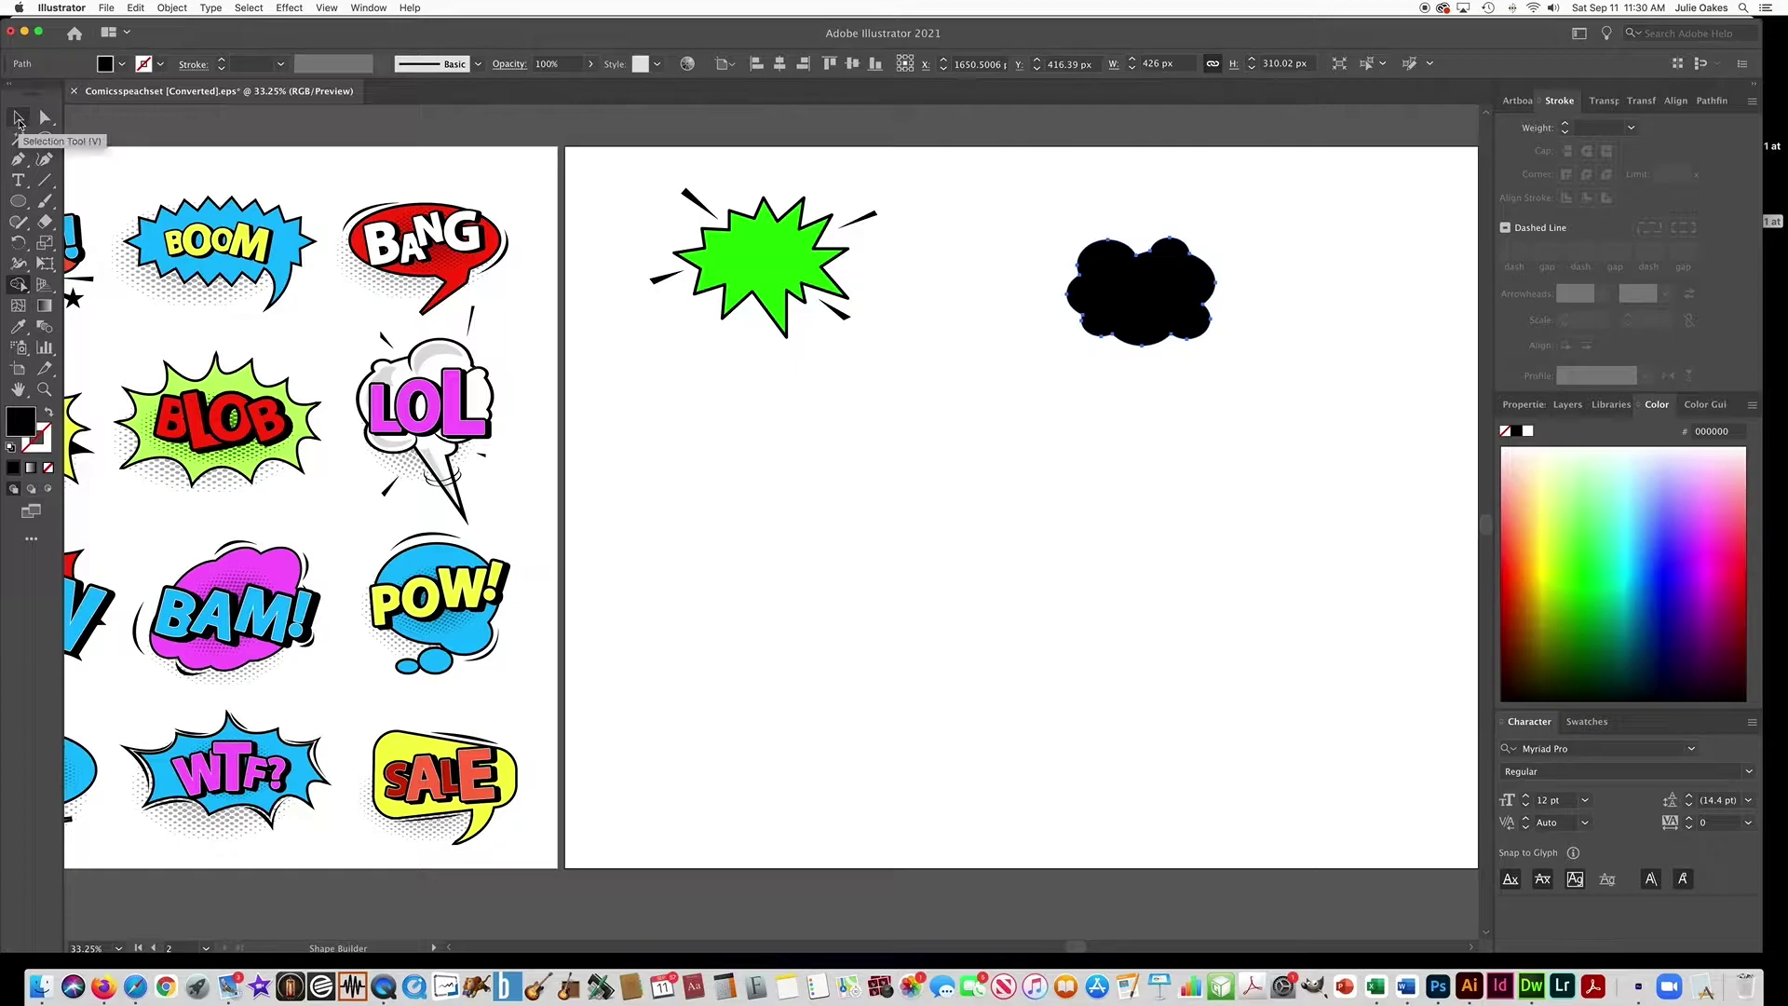
{"action": "key", "text": "ctrl+z"}
{"action": "key", "text": "ctrl+z"}
{"action": "key", "text": "super+z"}
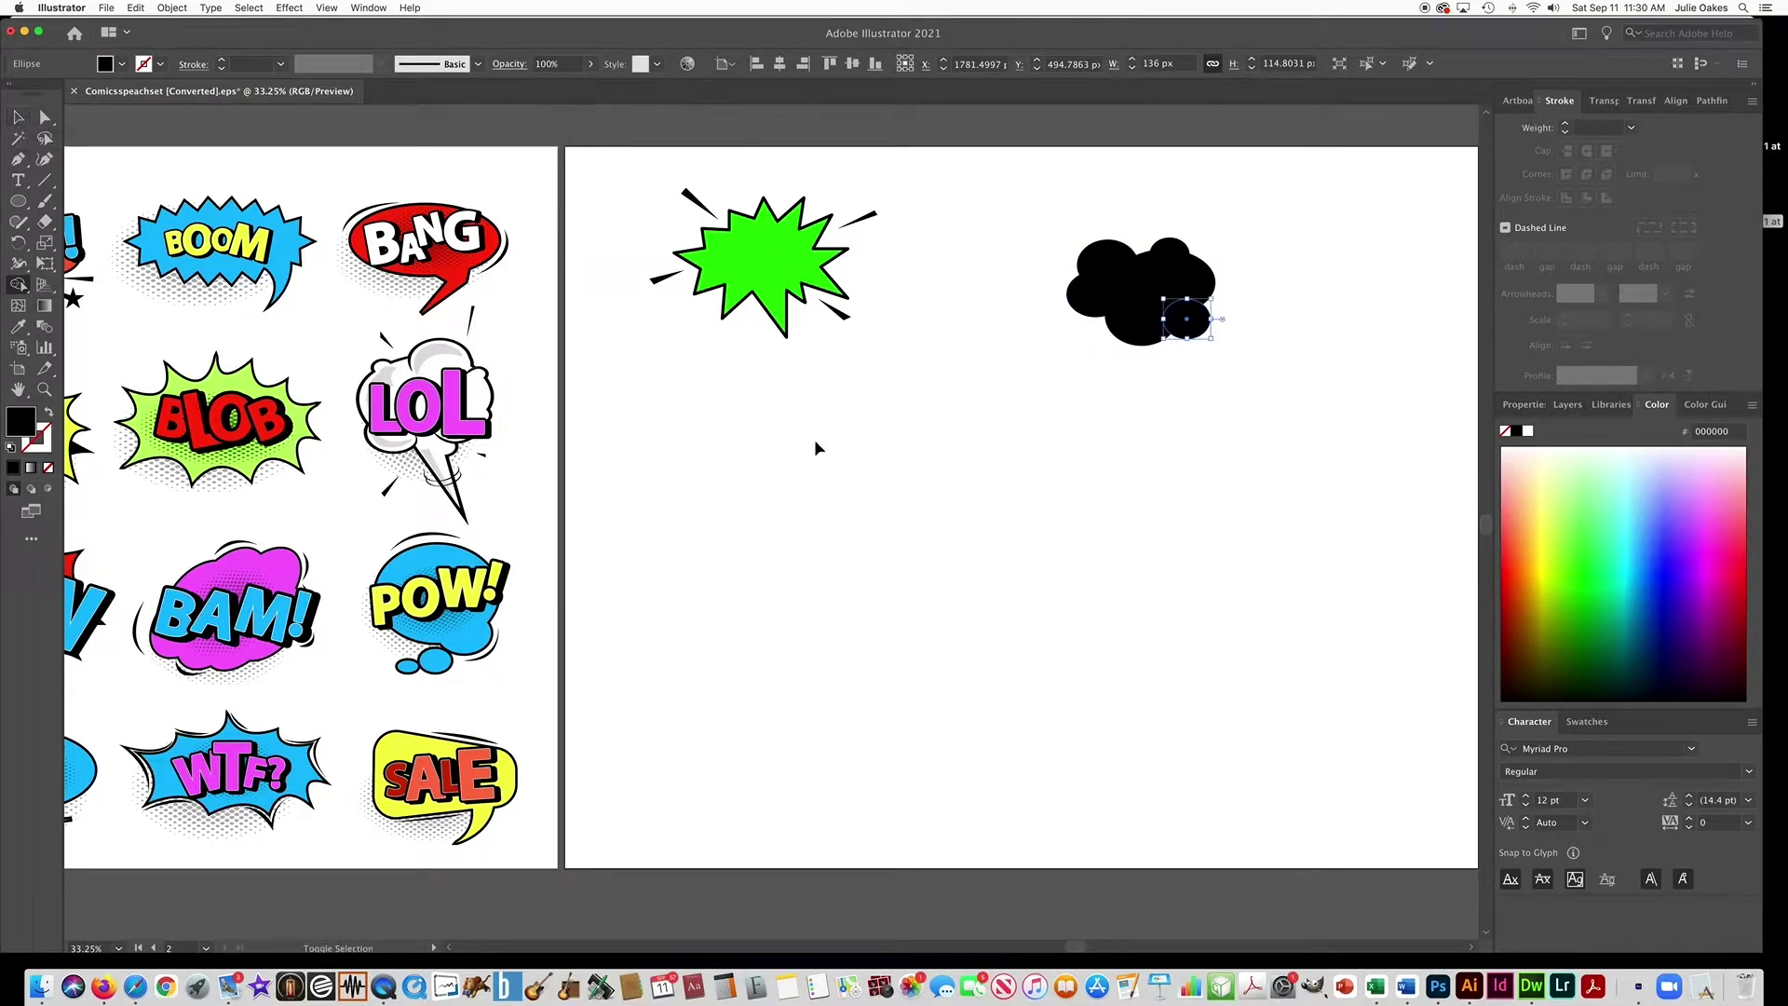
{"action": "key", "text": "super+z"}
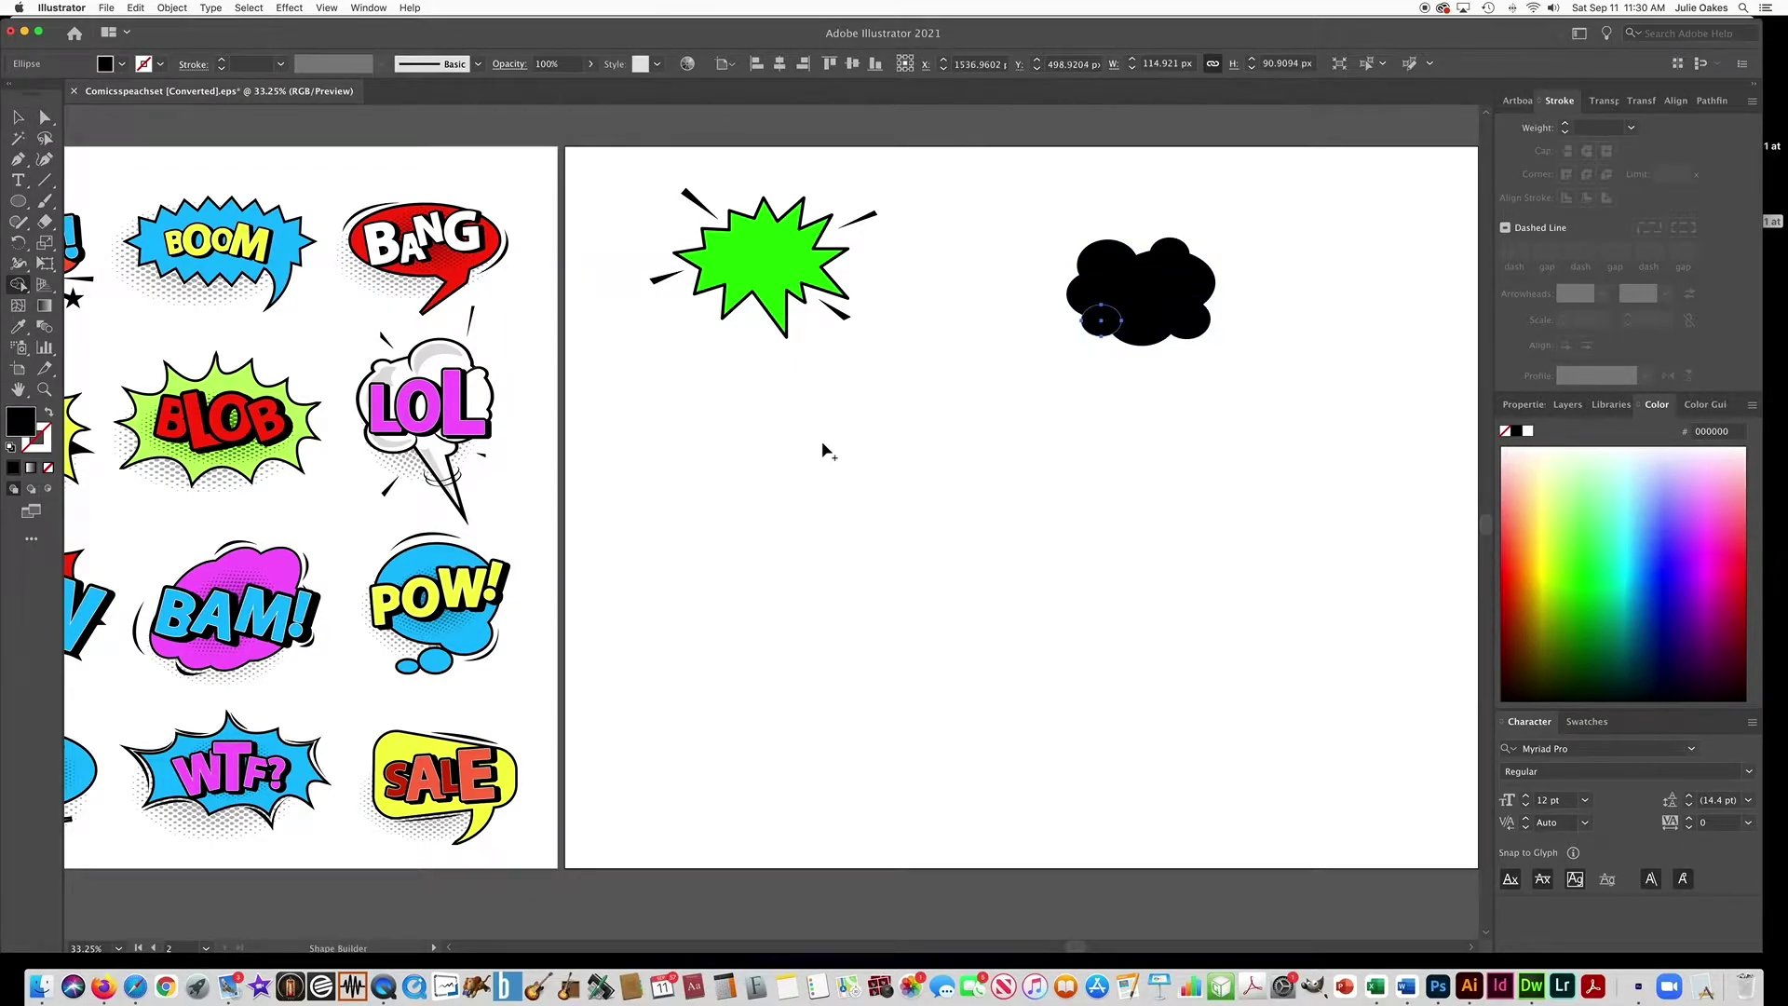
{"action": "left_click", "coordinate": [16, 115]}
- Select all the cloud ellipses and unite them into one shape with Pathfinder
{"action": "left_click_drag", "start_coordinate": [1052, 223], "coordinate": [1244, 405]}
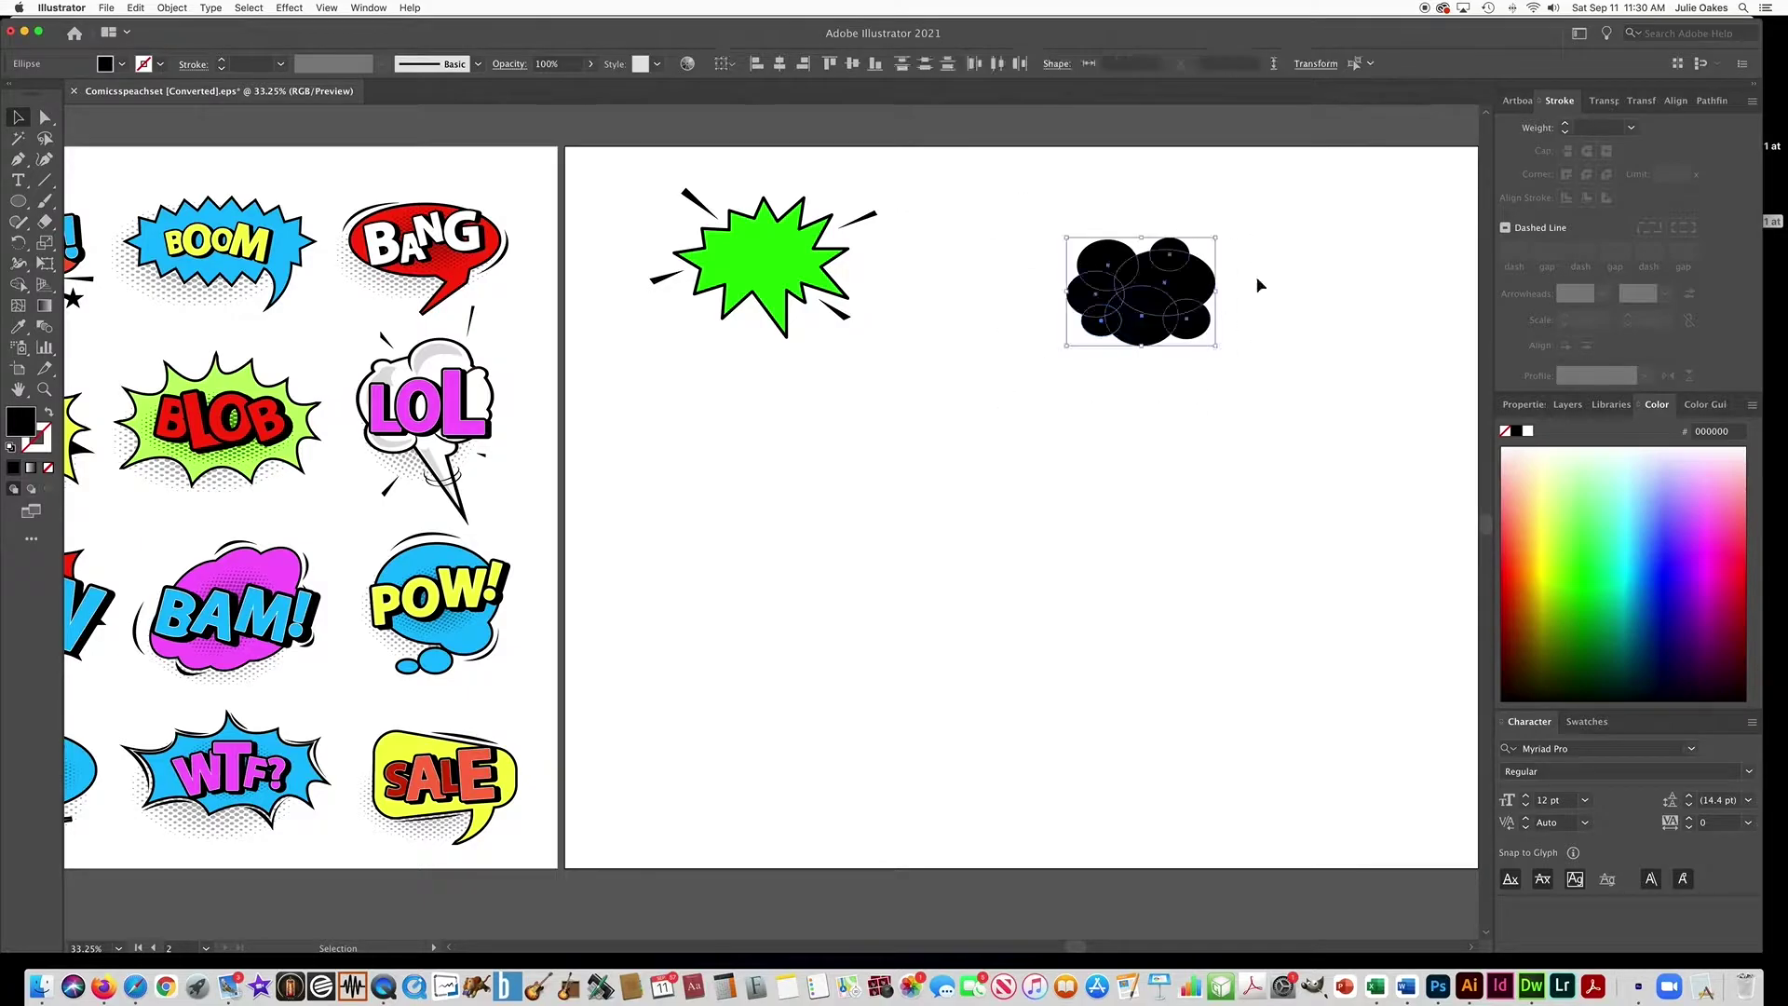
{"action": "left_click", "coordinate": [1705, 102]}
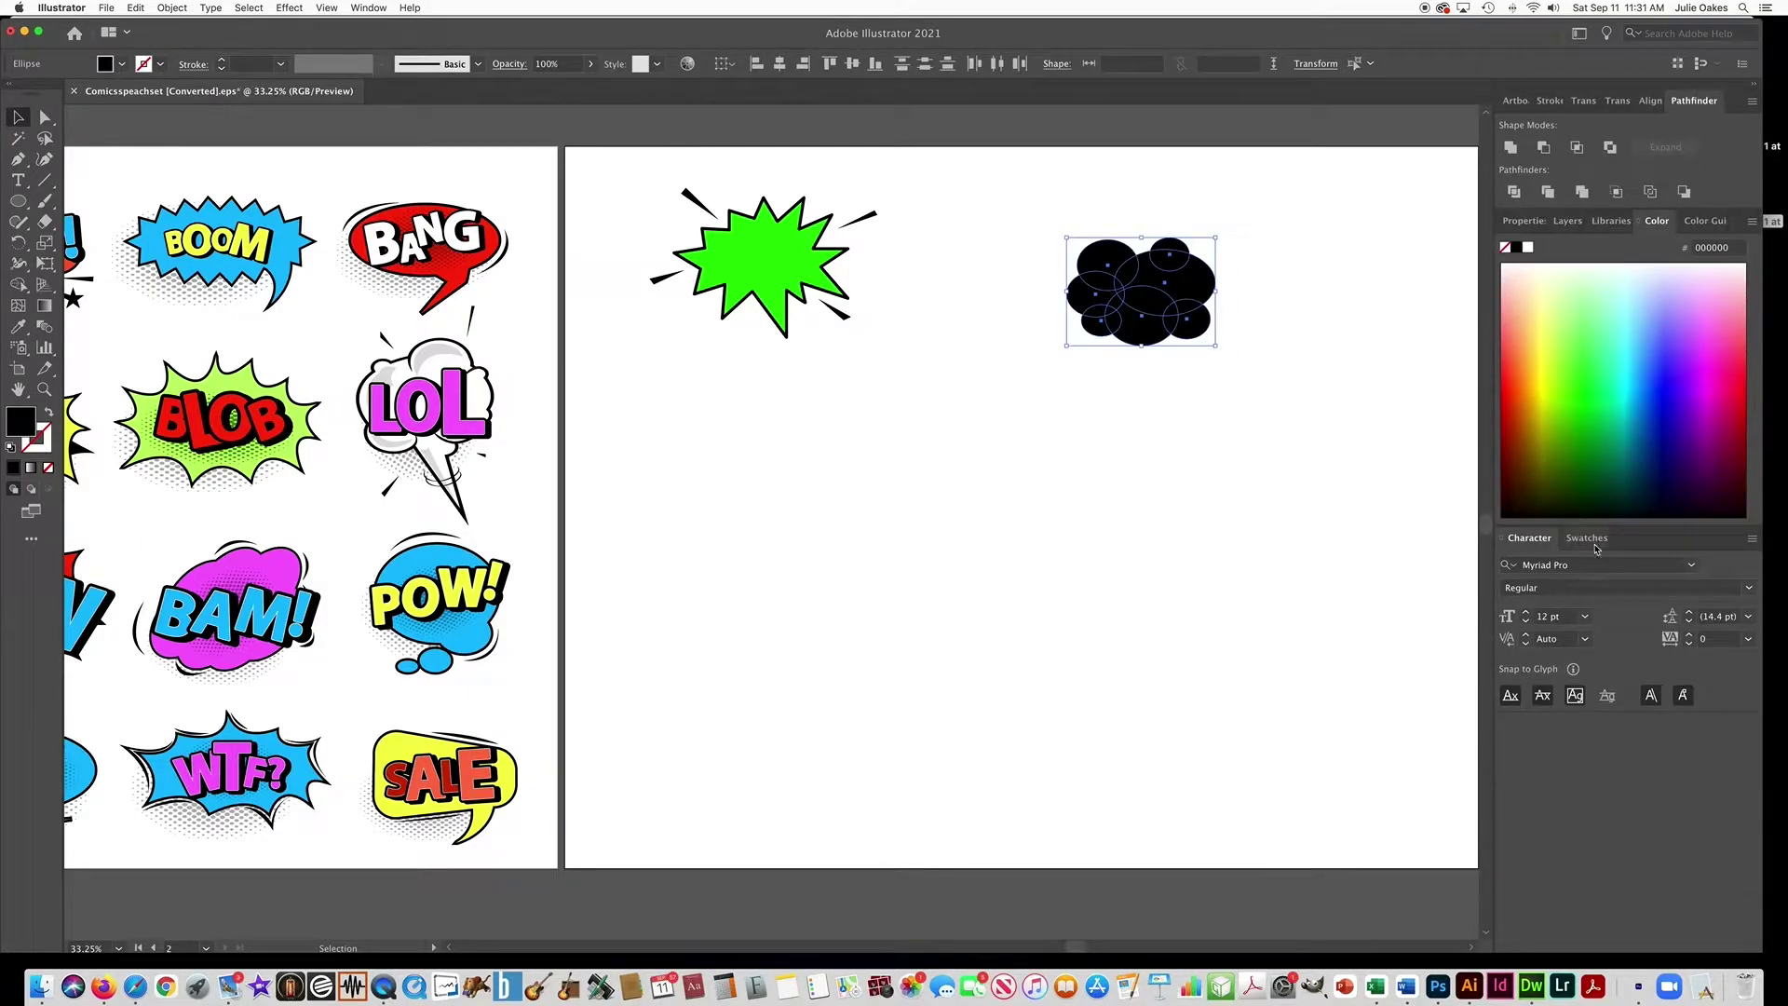
{"action": "left_click", "coordinate": [1511, 149]}
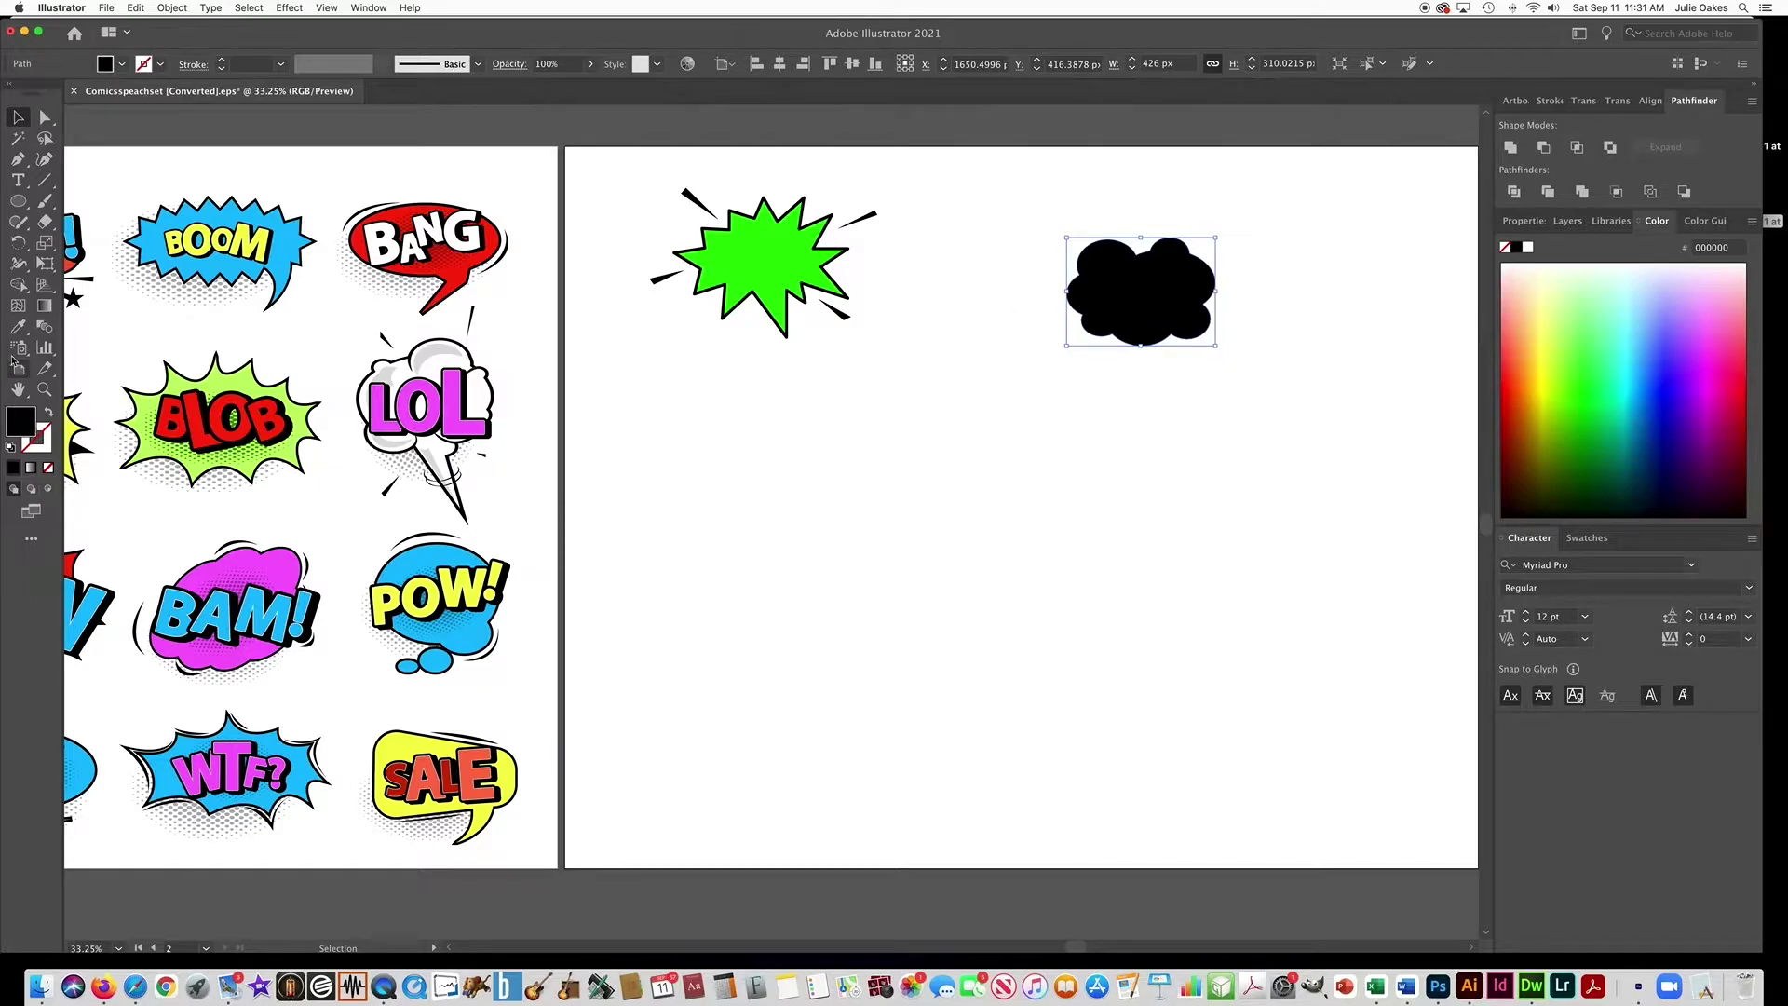
- Eyedrop the starburst's 8 pt black outline onto the cloud and change its fill to blue
{"action": "left_click", "coordinate": [17, 326]}
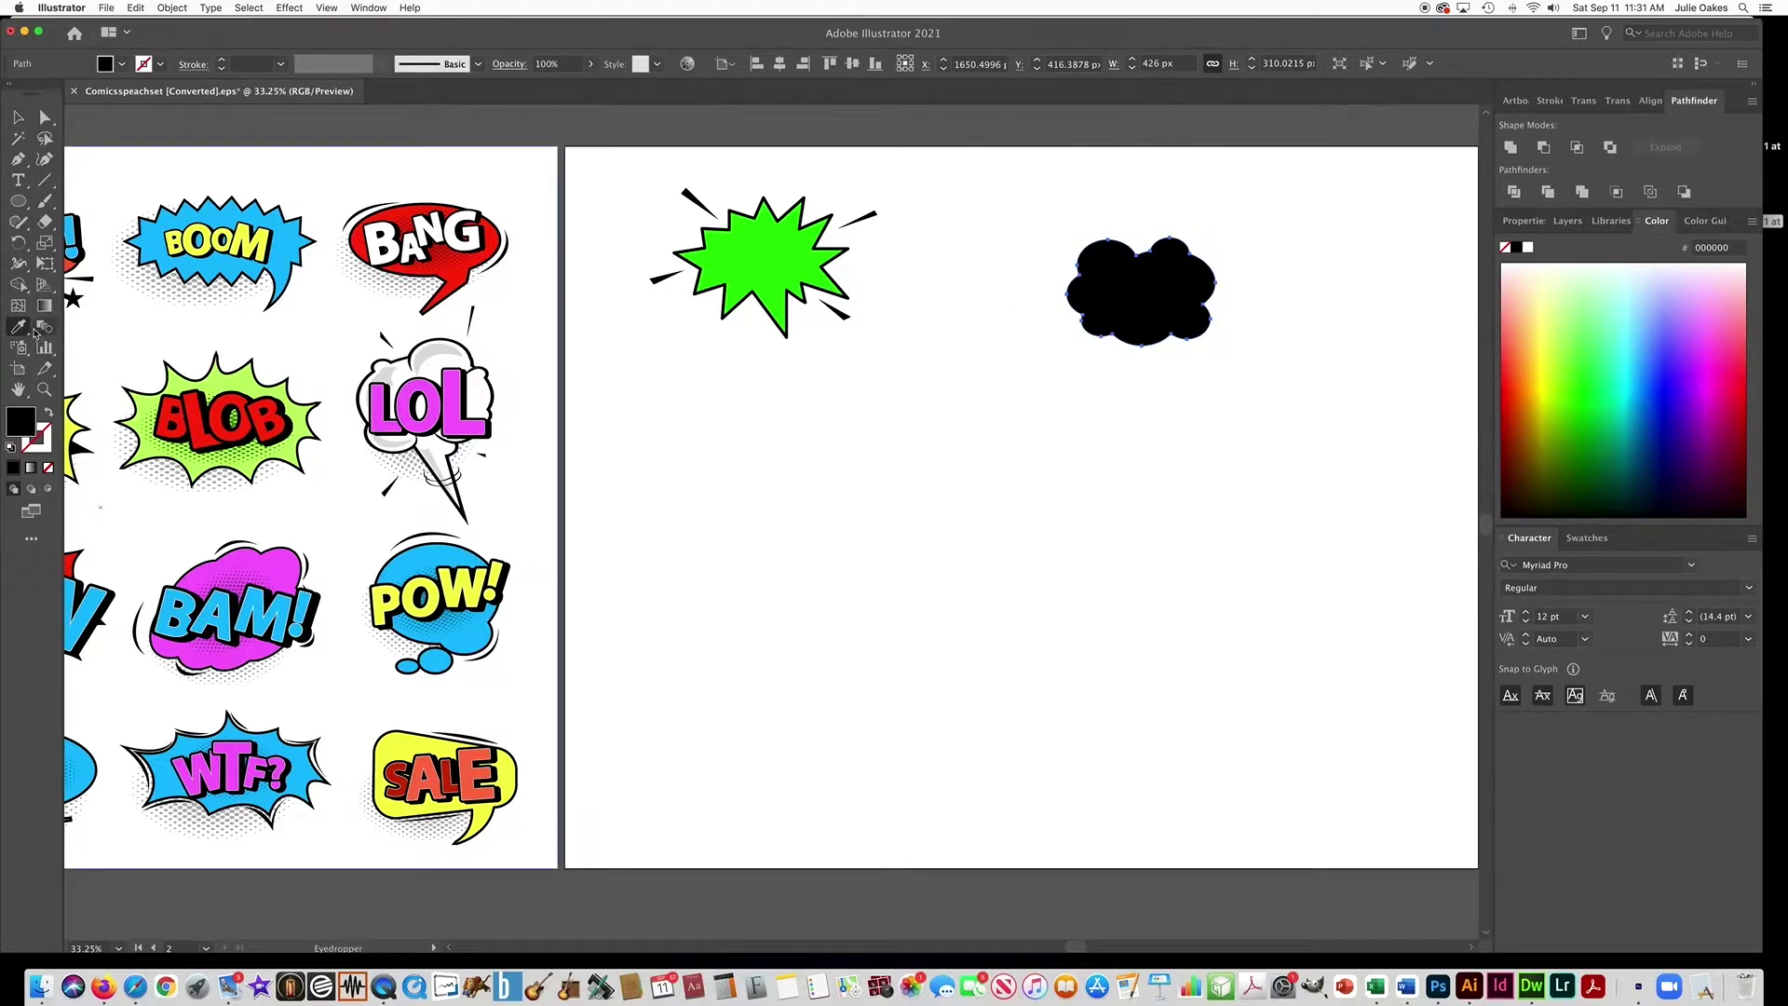
{"action": "left_click", "coordinate": [731, 249]}
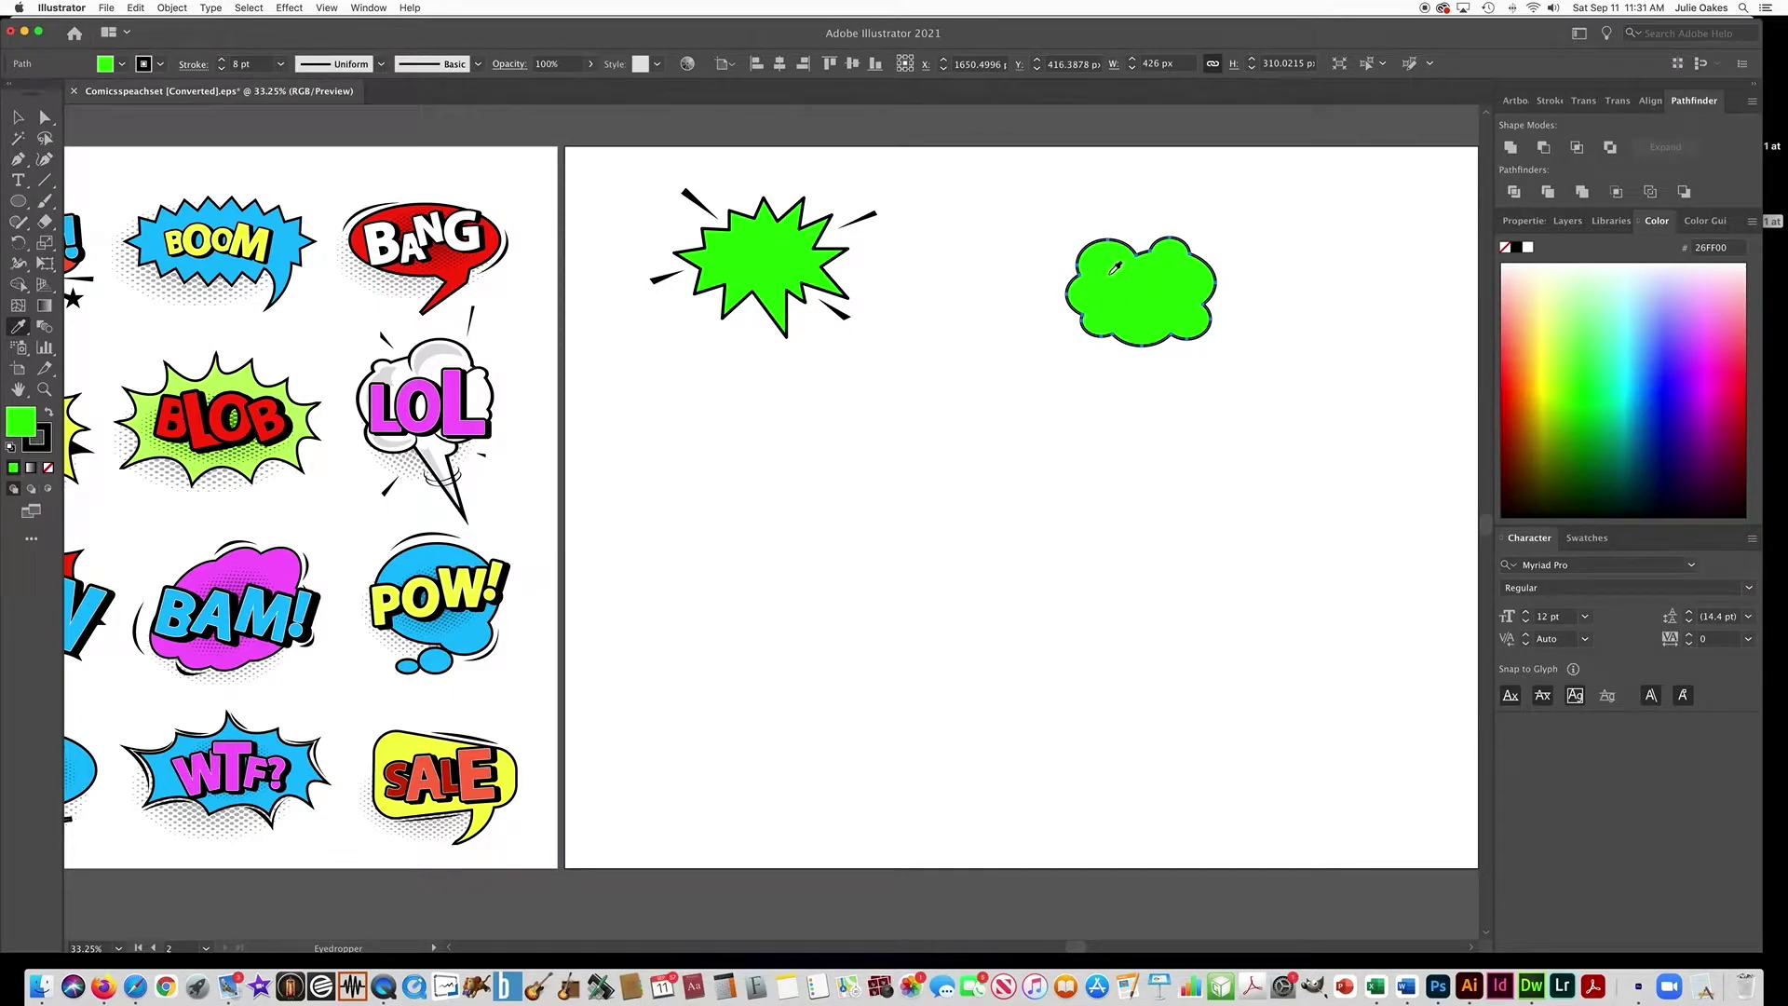
{"action": "double_click", "coordinate": [25, 430]}
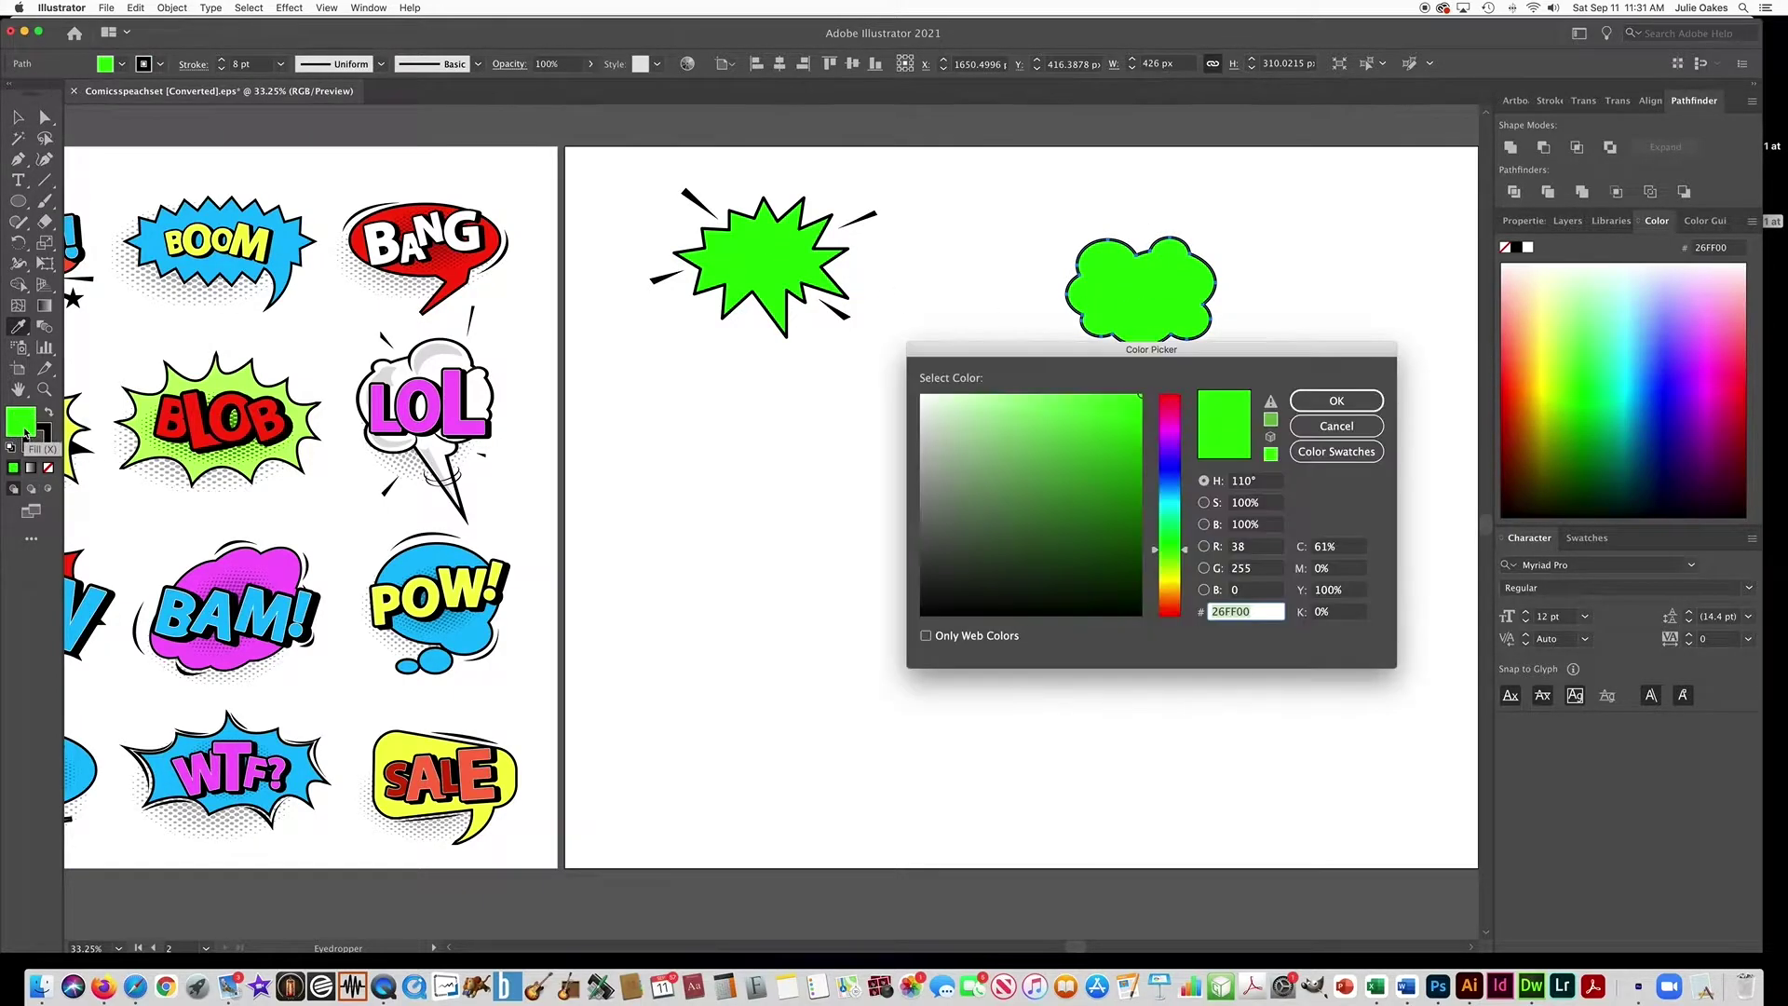
{"action": "left_click", "coordinate": [1173, 494]}
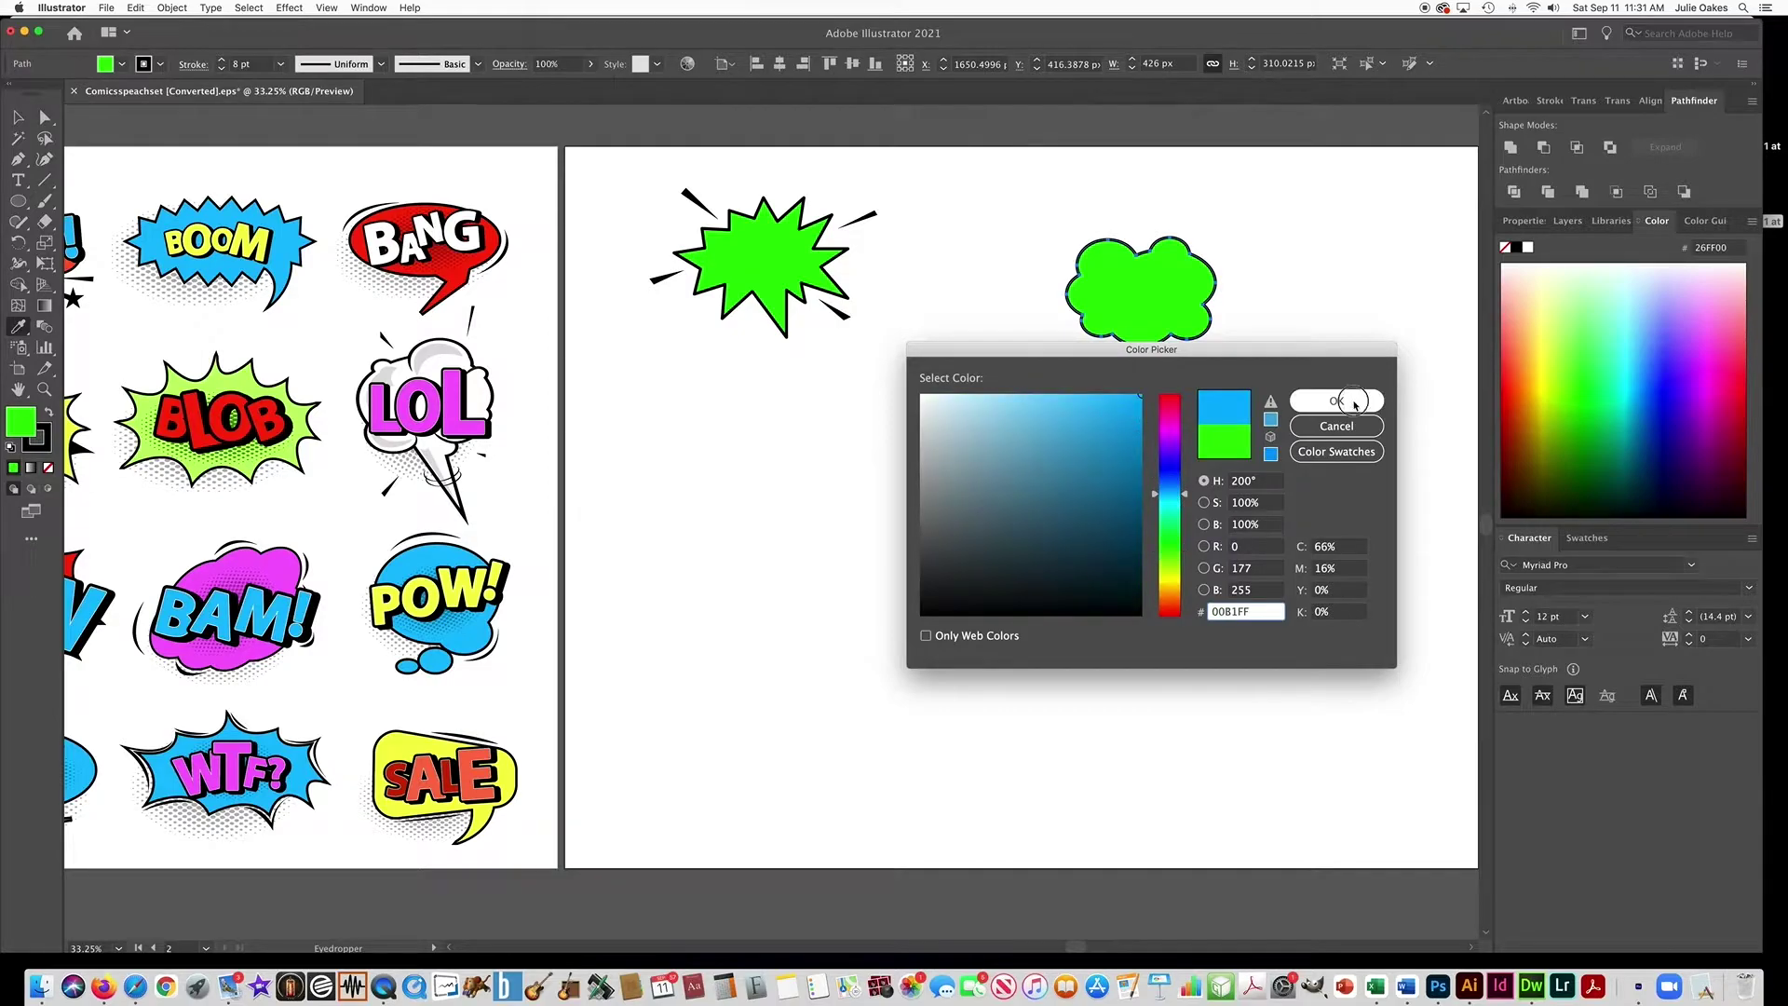
{"action": "left_click", "coordinate": [1336, 400]}
{"action": "left_click", "coordinate": [19, 117]}
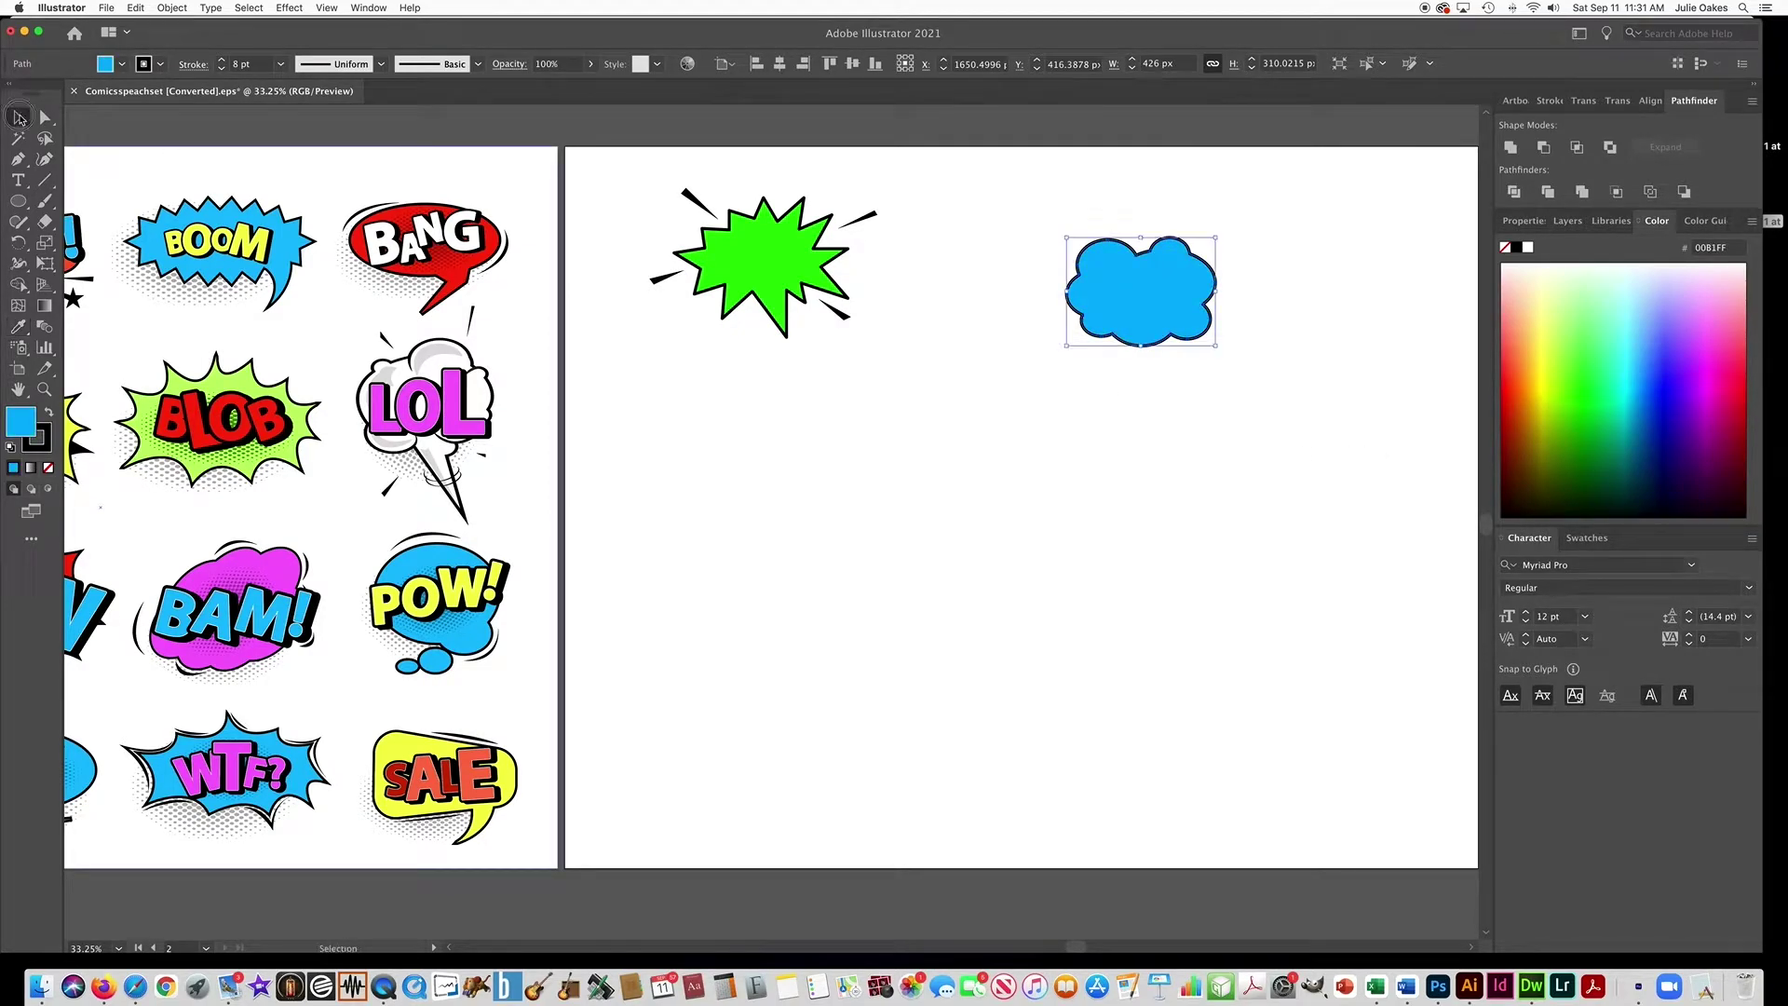
{"action": "left_click", "coordinate": [309, 337]}
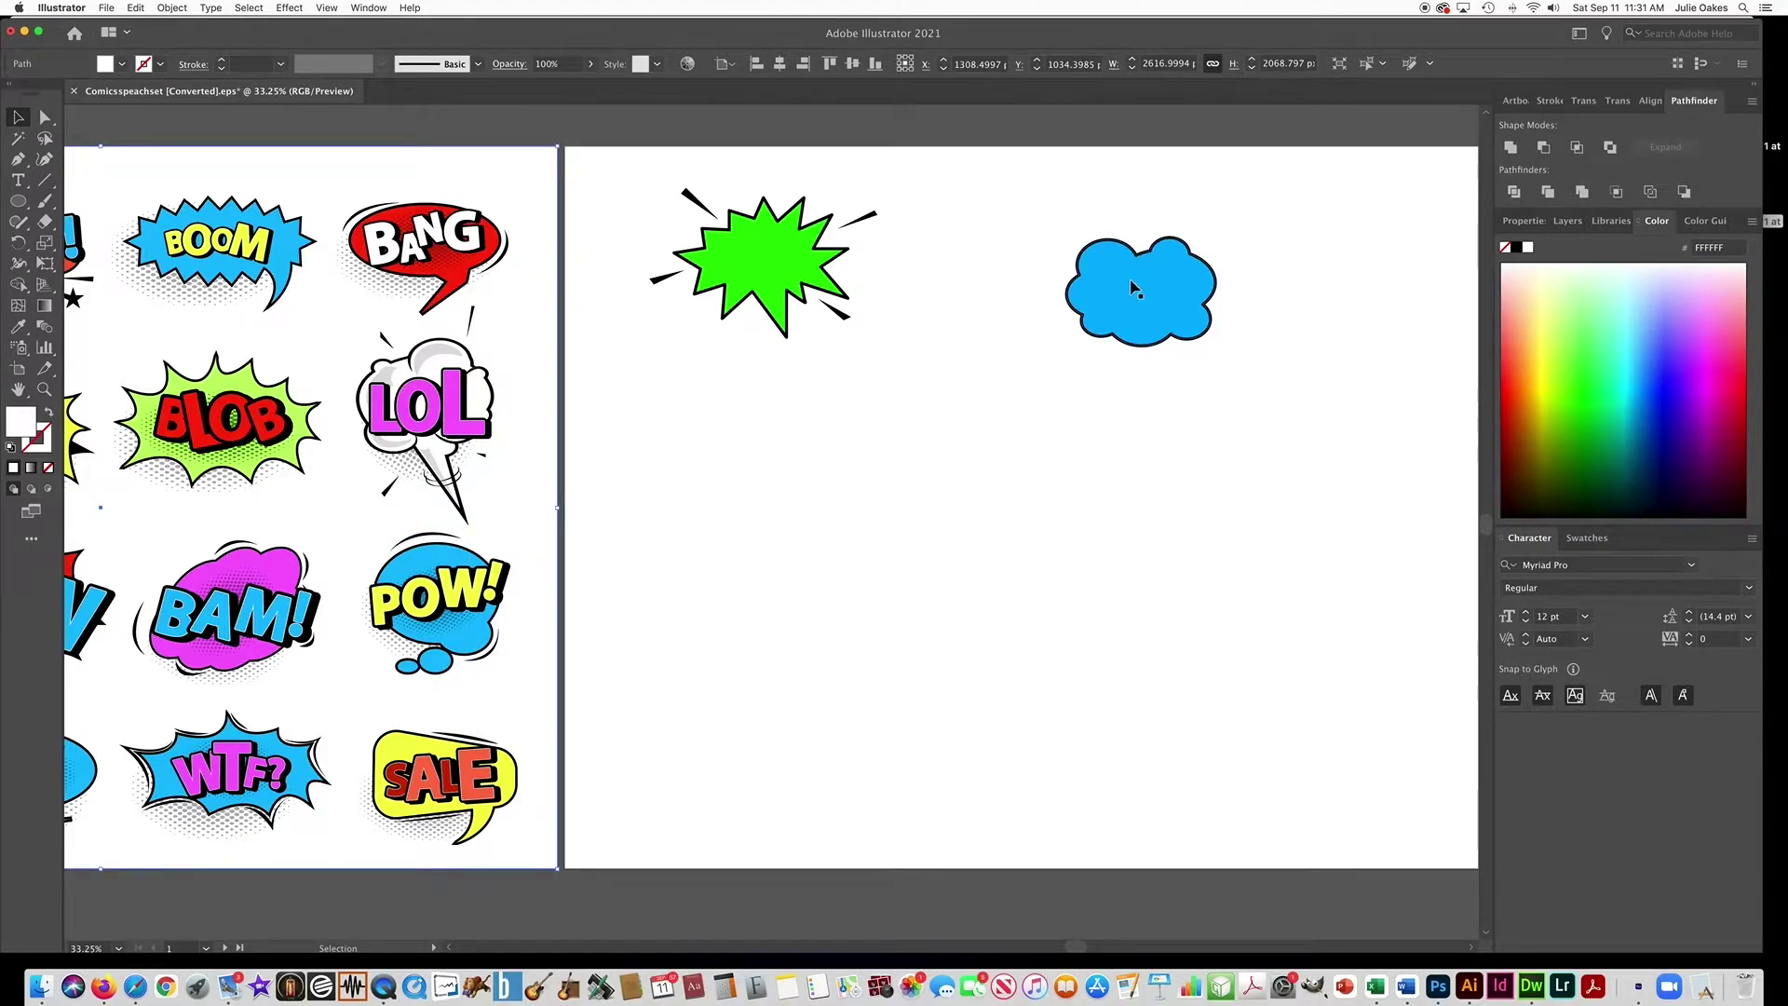
- Duplicate the blue cloud below the starburst, enlarge it slightly, and offset a second copy
{"action": "left_click", "coordinate": [1136, 285]}
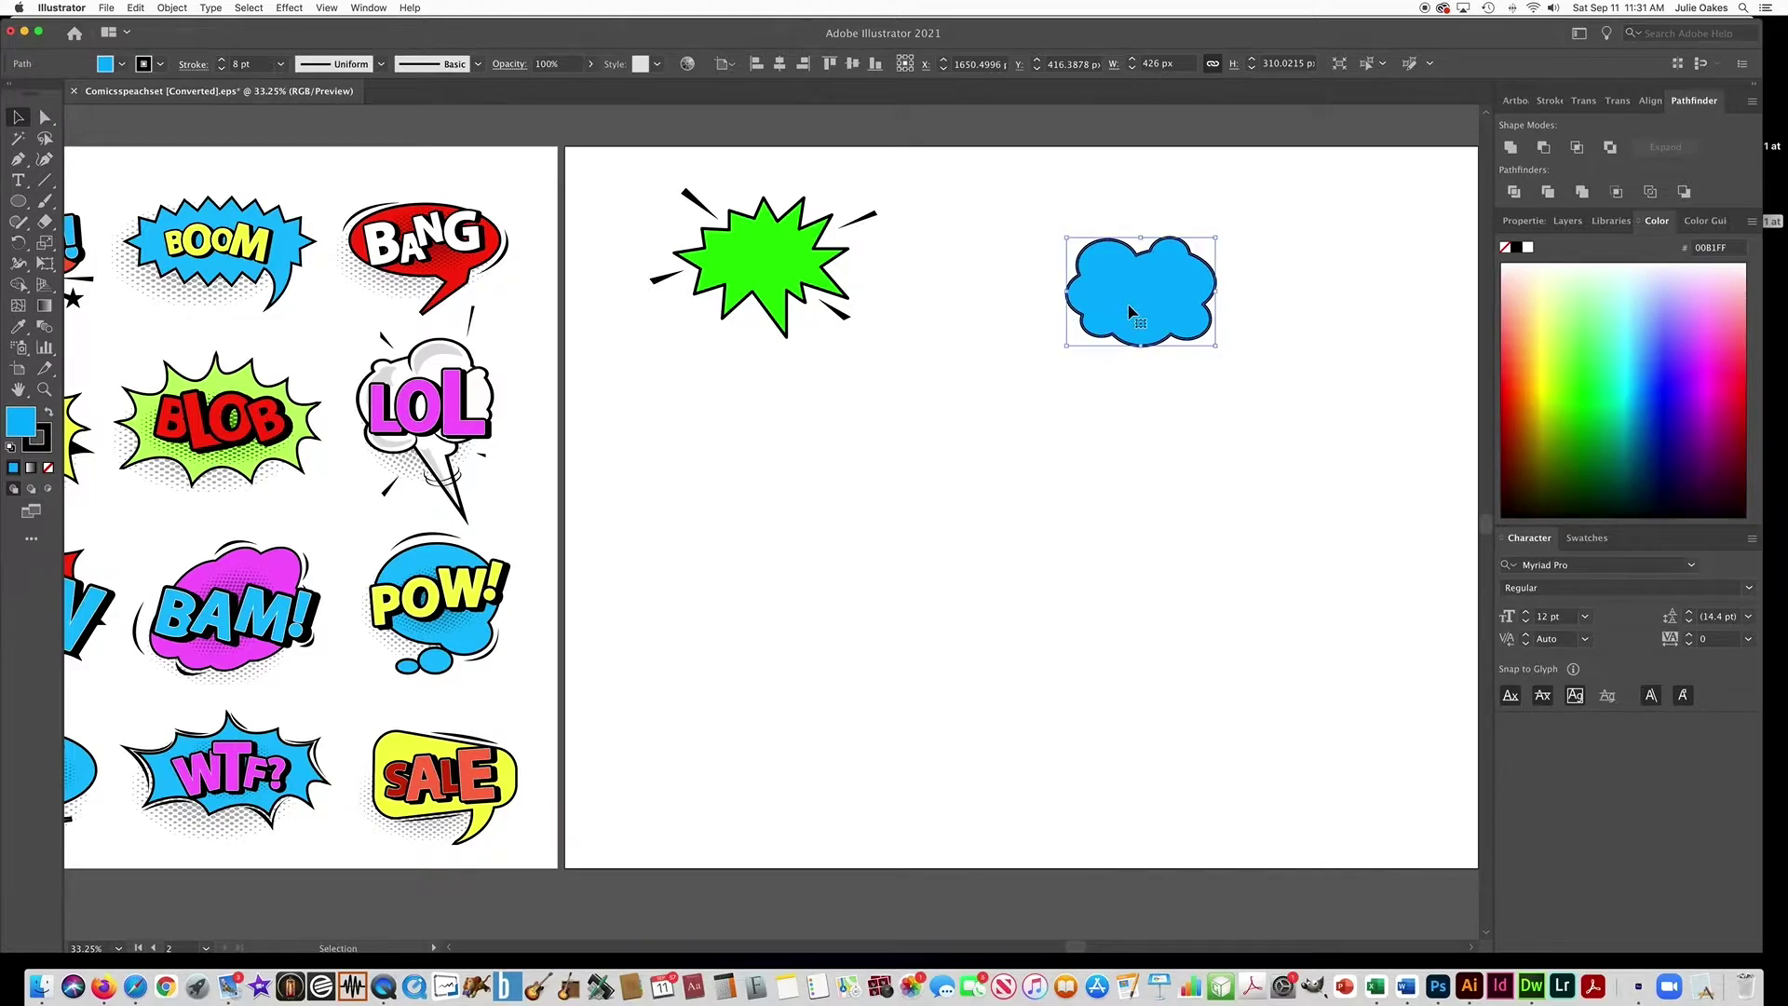
{"action": "left_click_drag", "start_coordinate": [1131, 312], "coordinate": [761, 542]}
{"action": "left_click_drag", "start_coordinate": [846, 471], "coordinate": [858, 457]}
{"action": "left_click", "coordinate": [855, 430]}
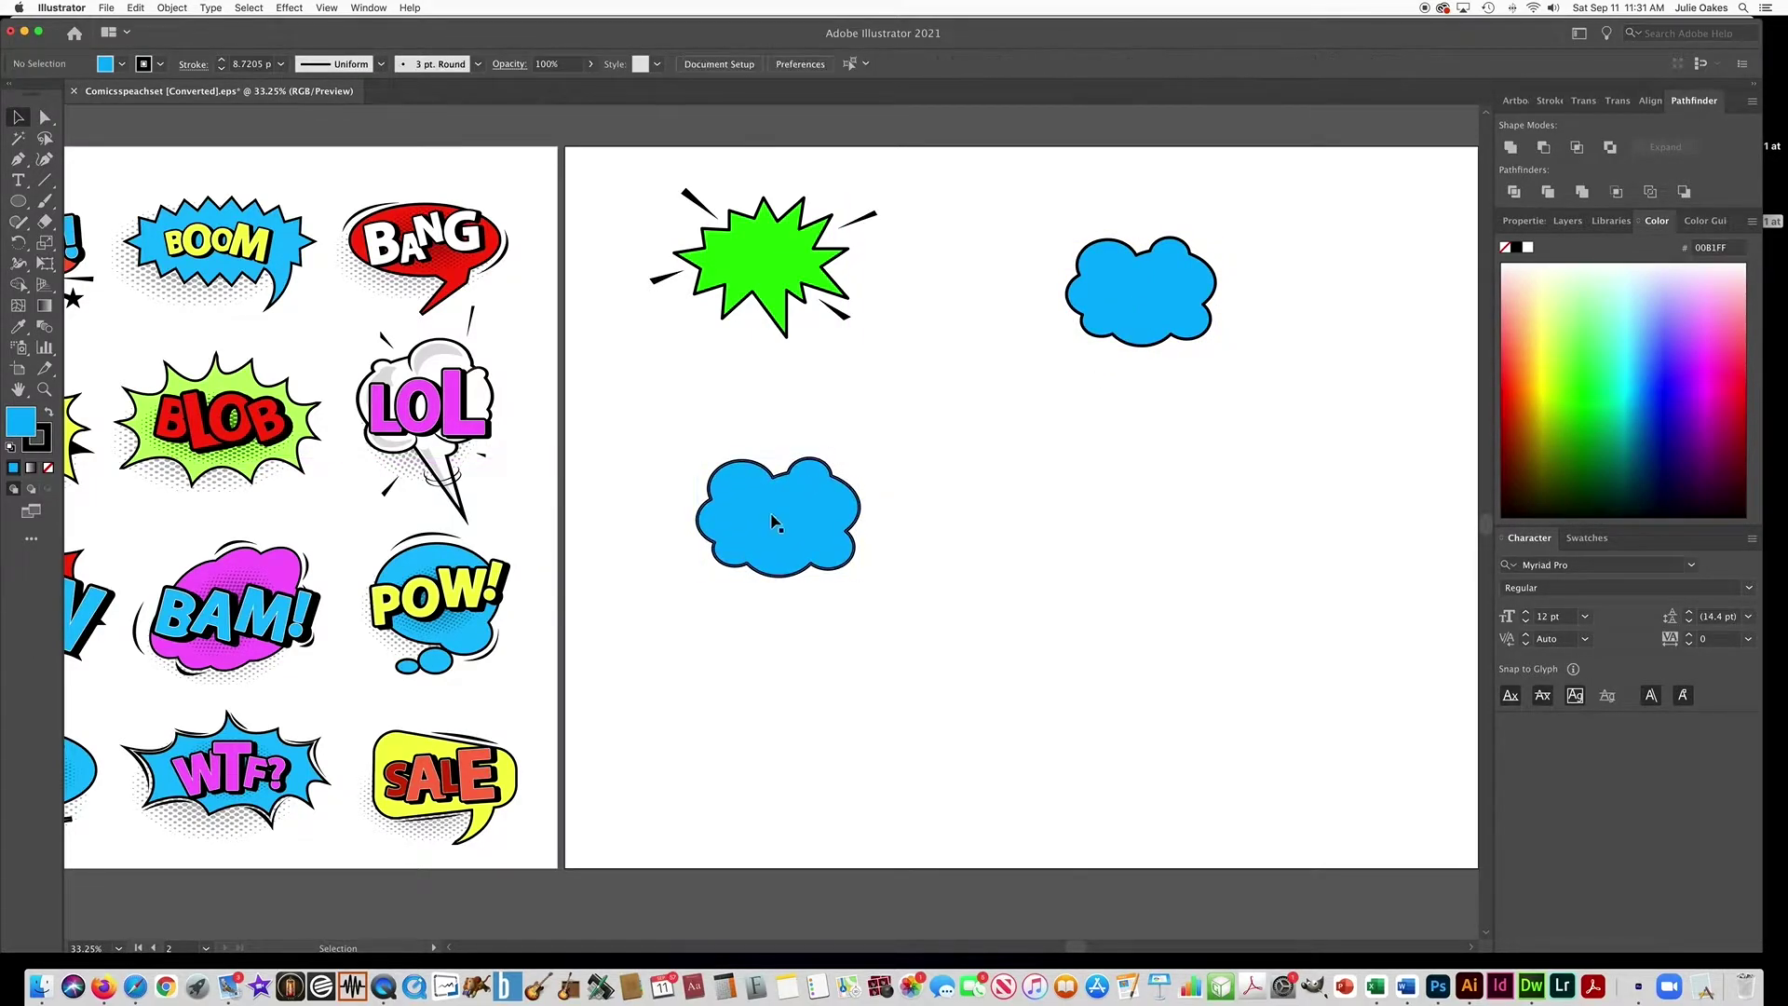
{"action": "left_click", "coordinate": [771, 520]}
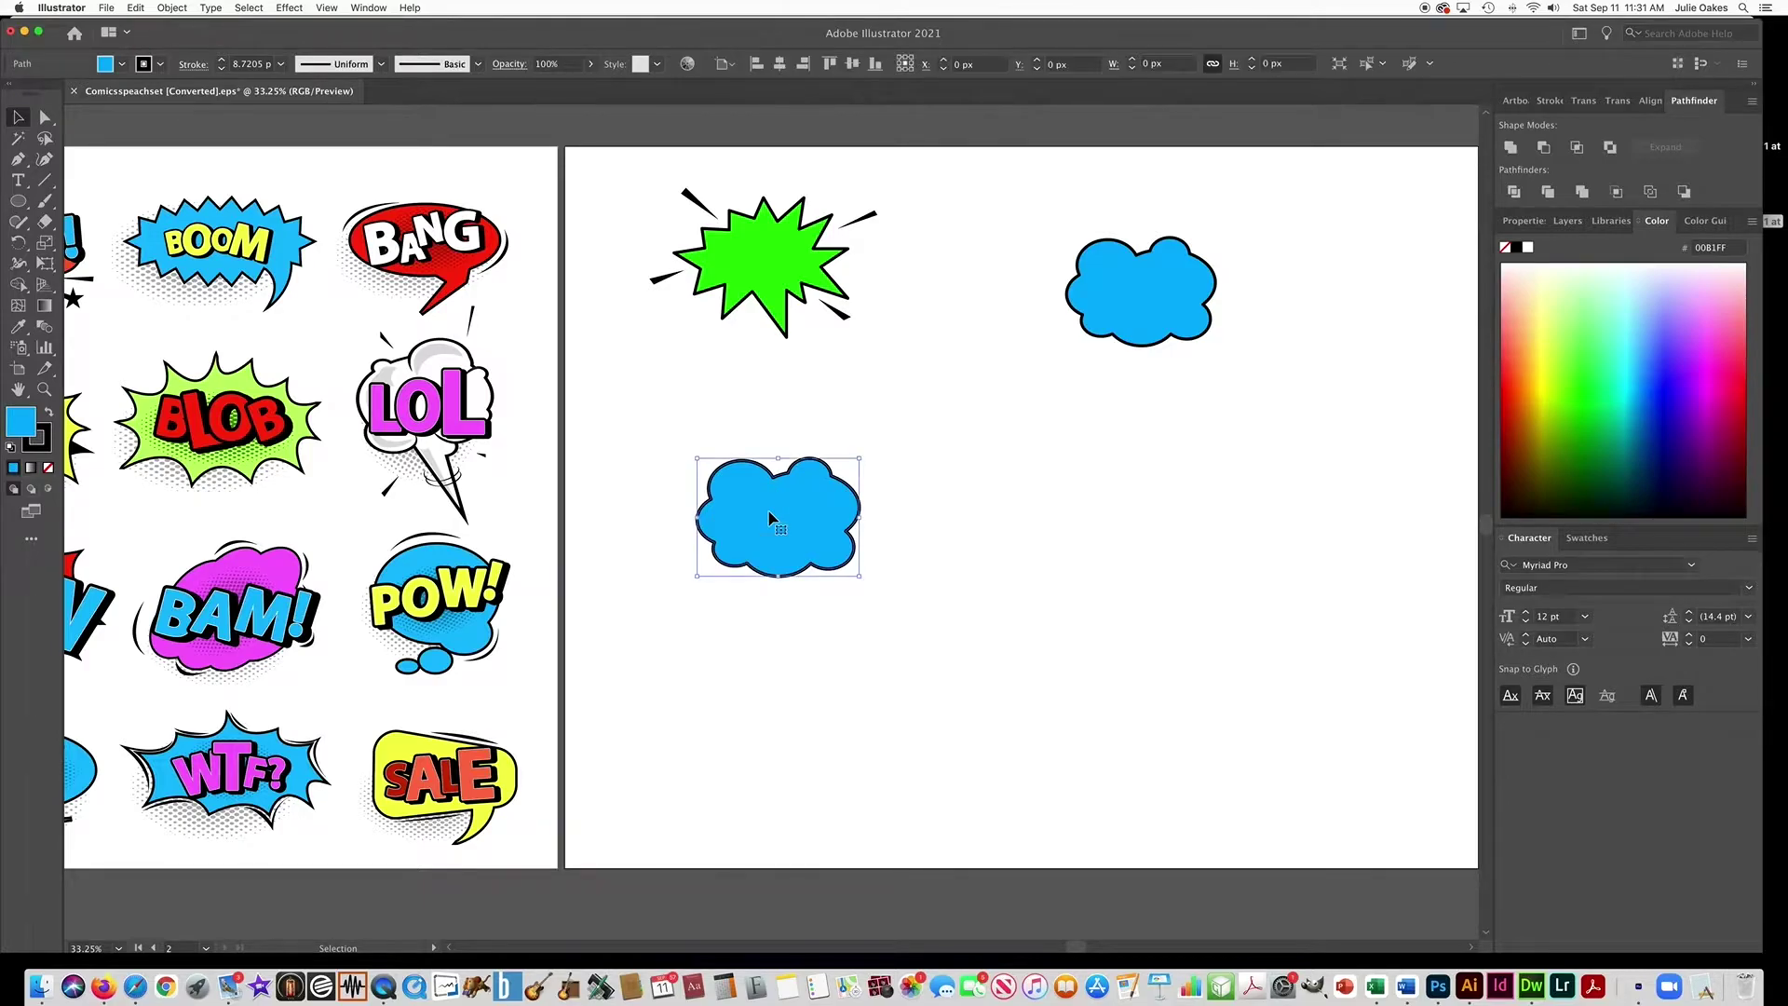
{"action": "left_click_drag", "start_coordinate": [771, 520], "coordinate": [777, 528]}
- Use Shape Builder to delete the fill and lower outline pieces, leaving only the upper arc
{"action": "left_click_drag", "start_coordinate": [658, 447], "coordinate": [920, 652]}
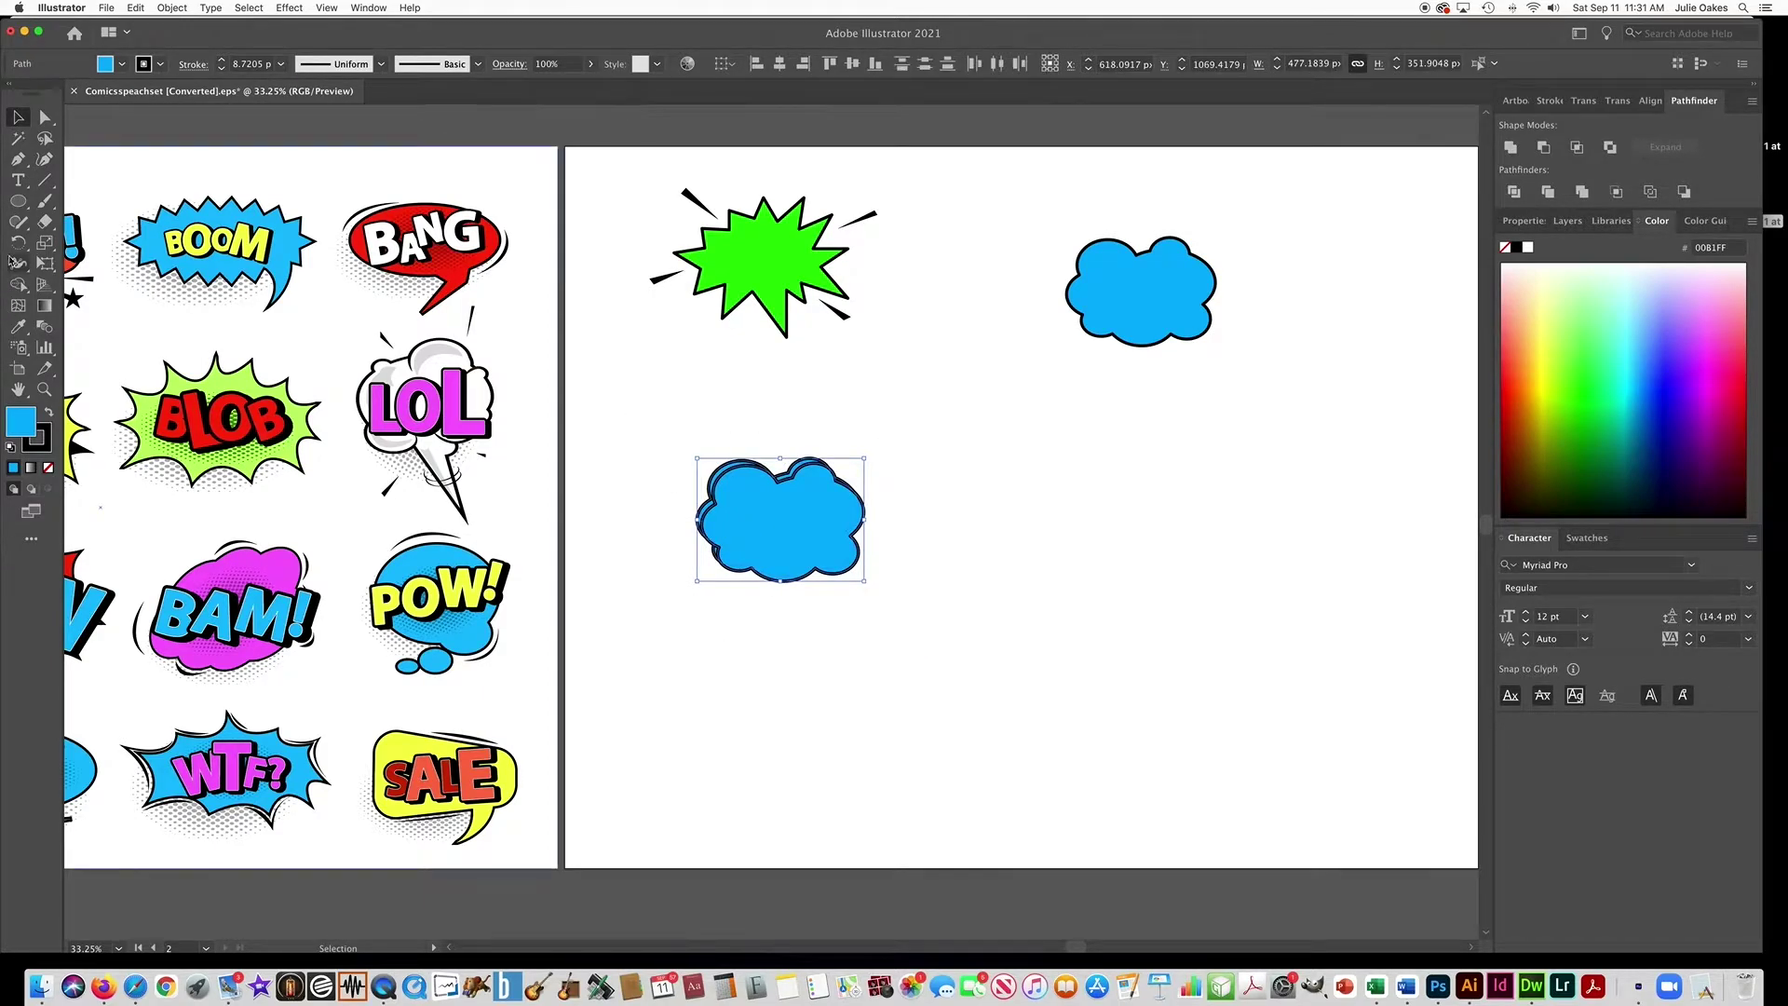
{"action": "left_click", "coordinate": [18, 284]}
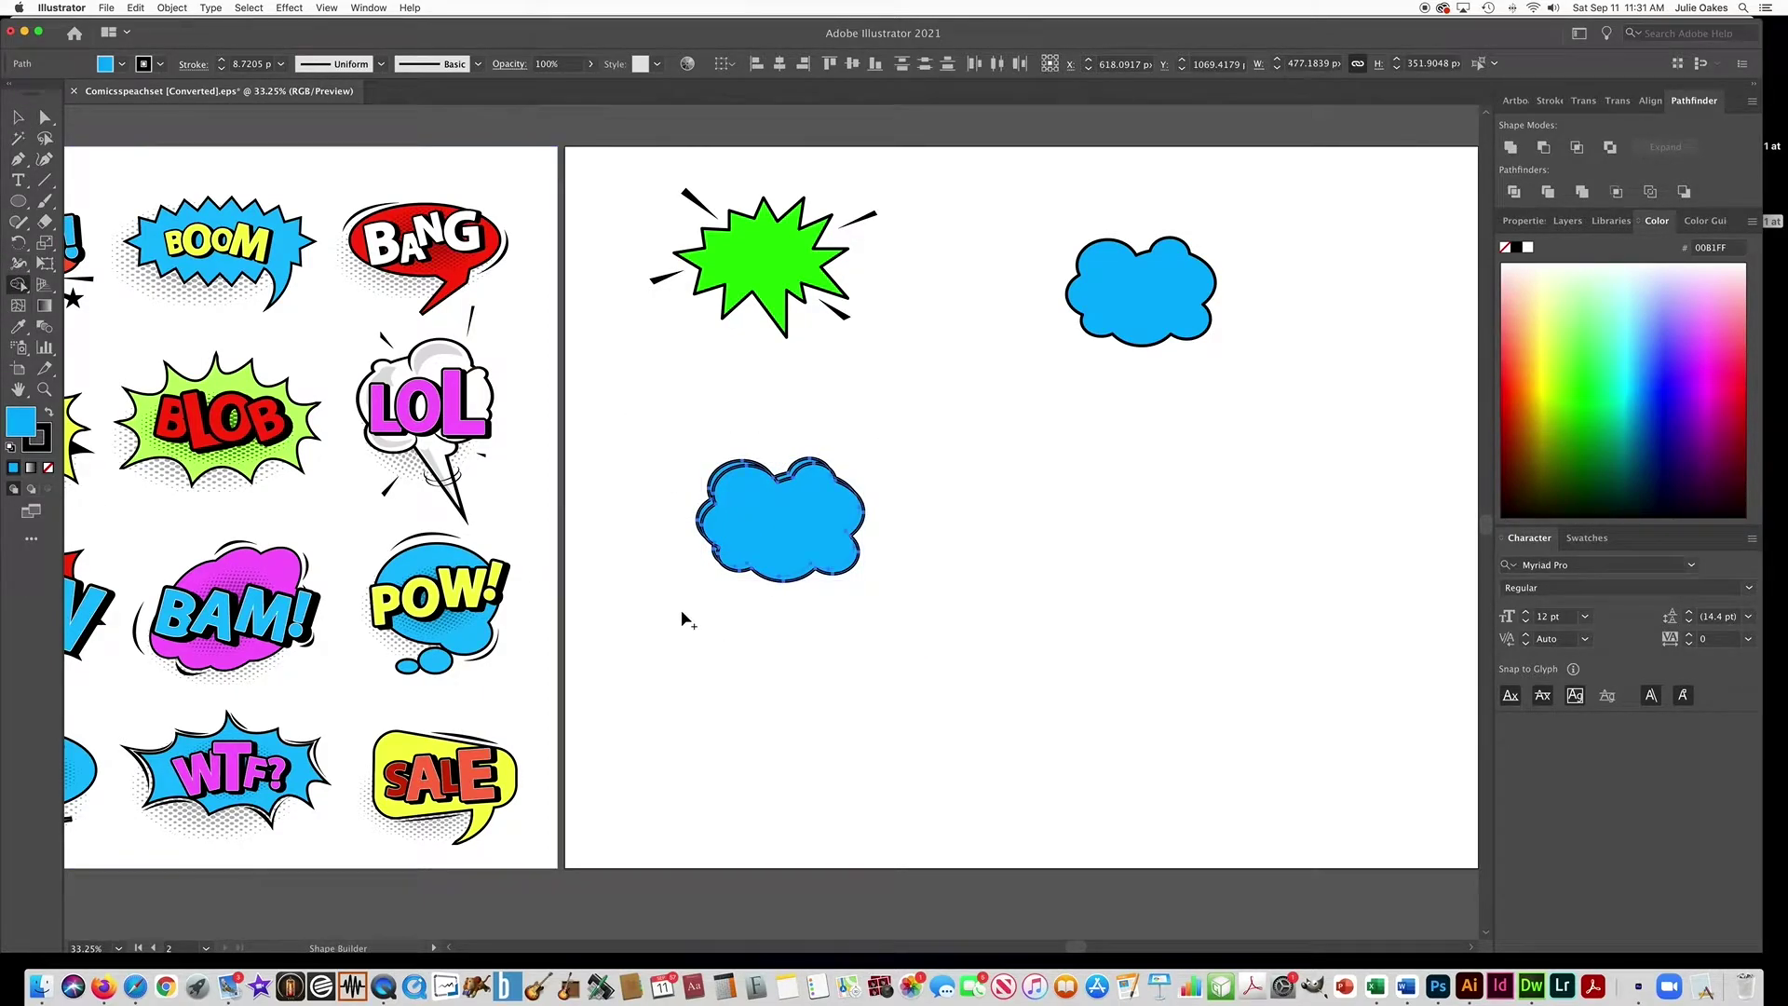
{"action": "left_click", "coordinate": [790, 515], "text": "alt"}
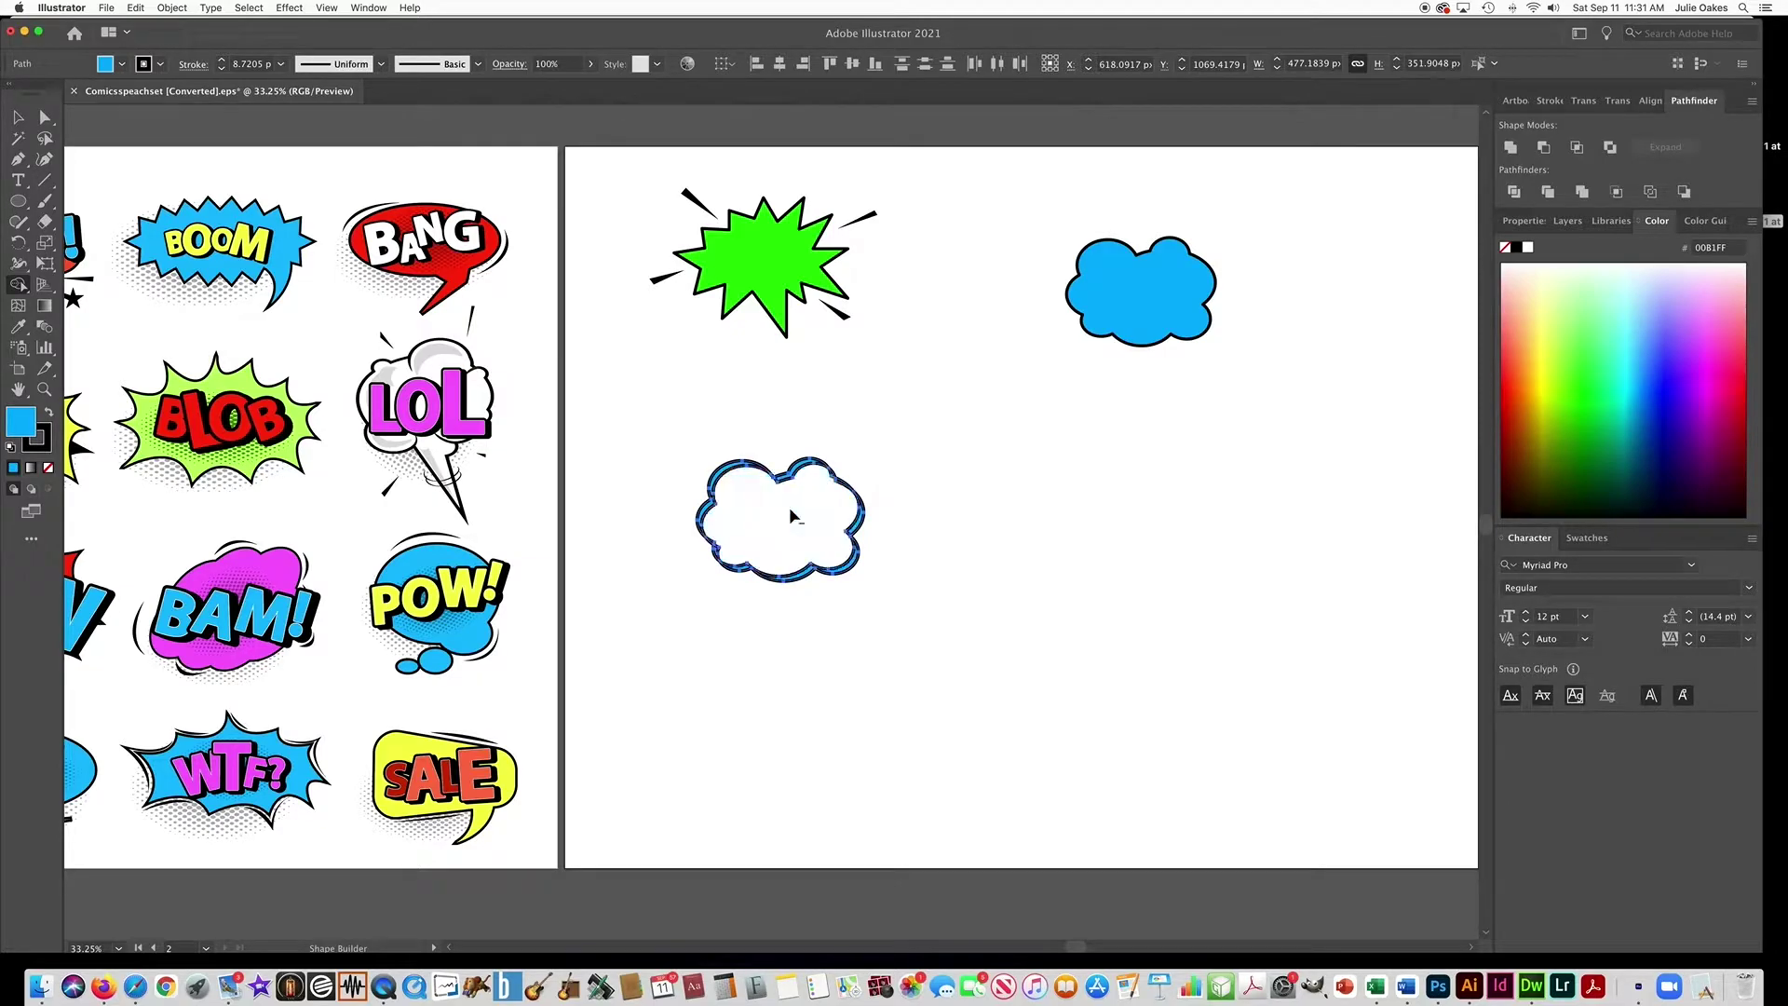
{"action": "left_click", "coordinate": [845, 563], "text": "alt"}
{"action": "left_click", "coordinate": [857, 526], "text": "alt"}
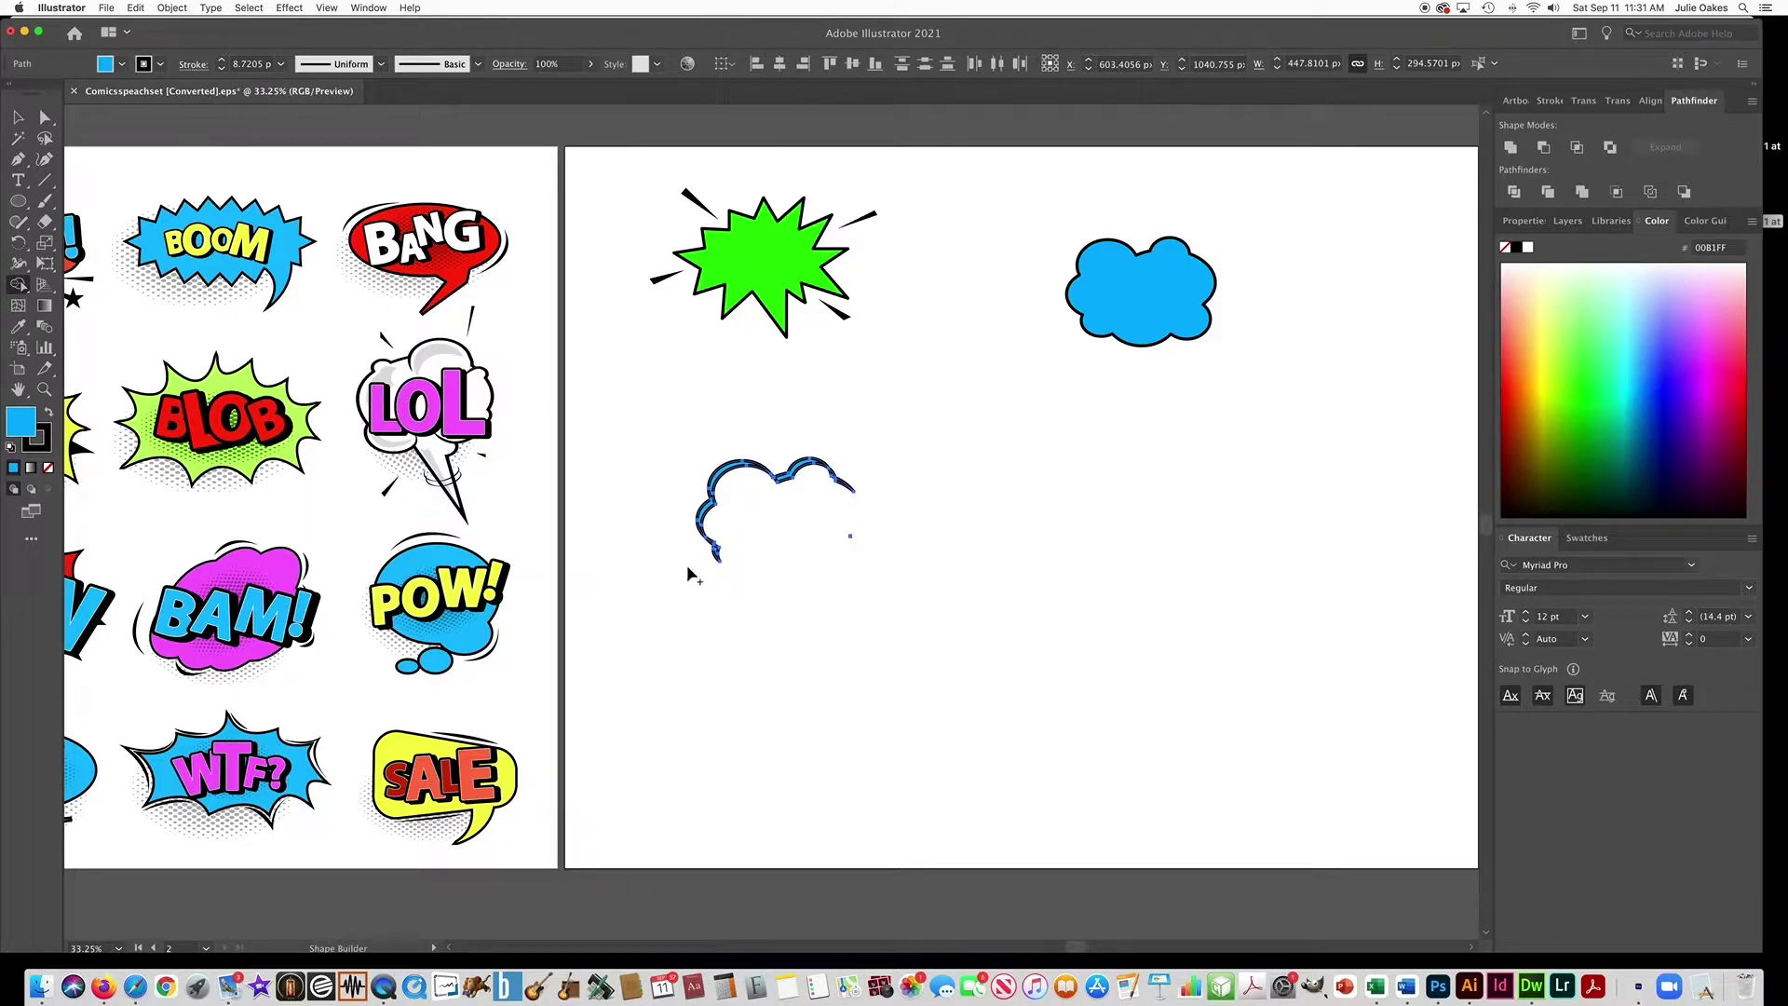
{"action": "key", "text": "v"}
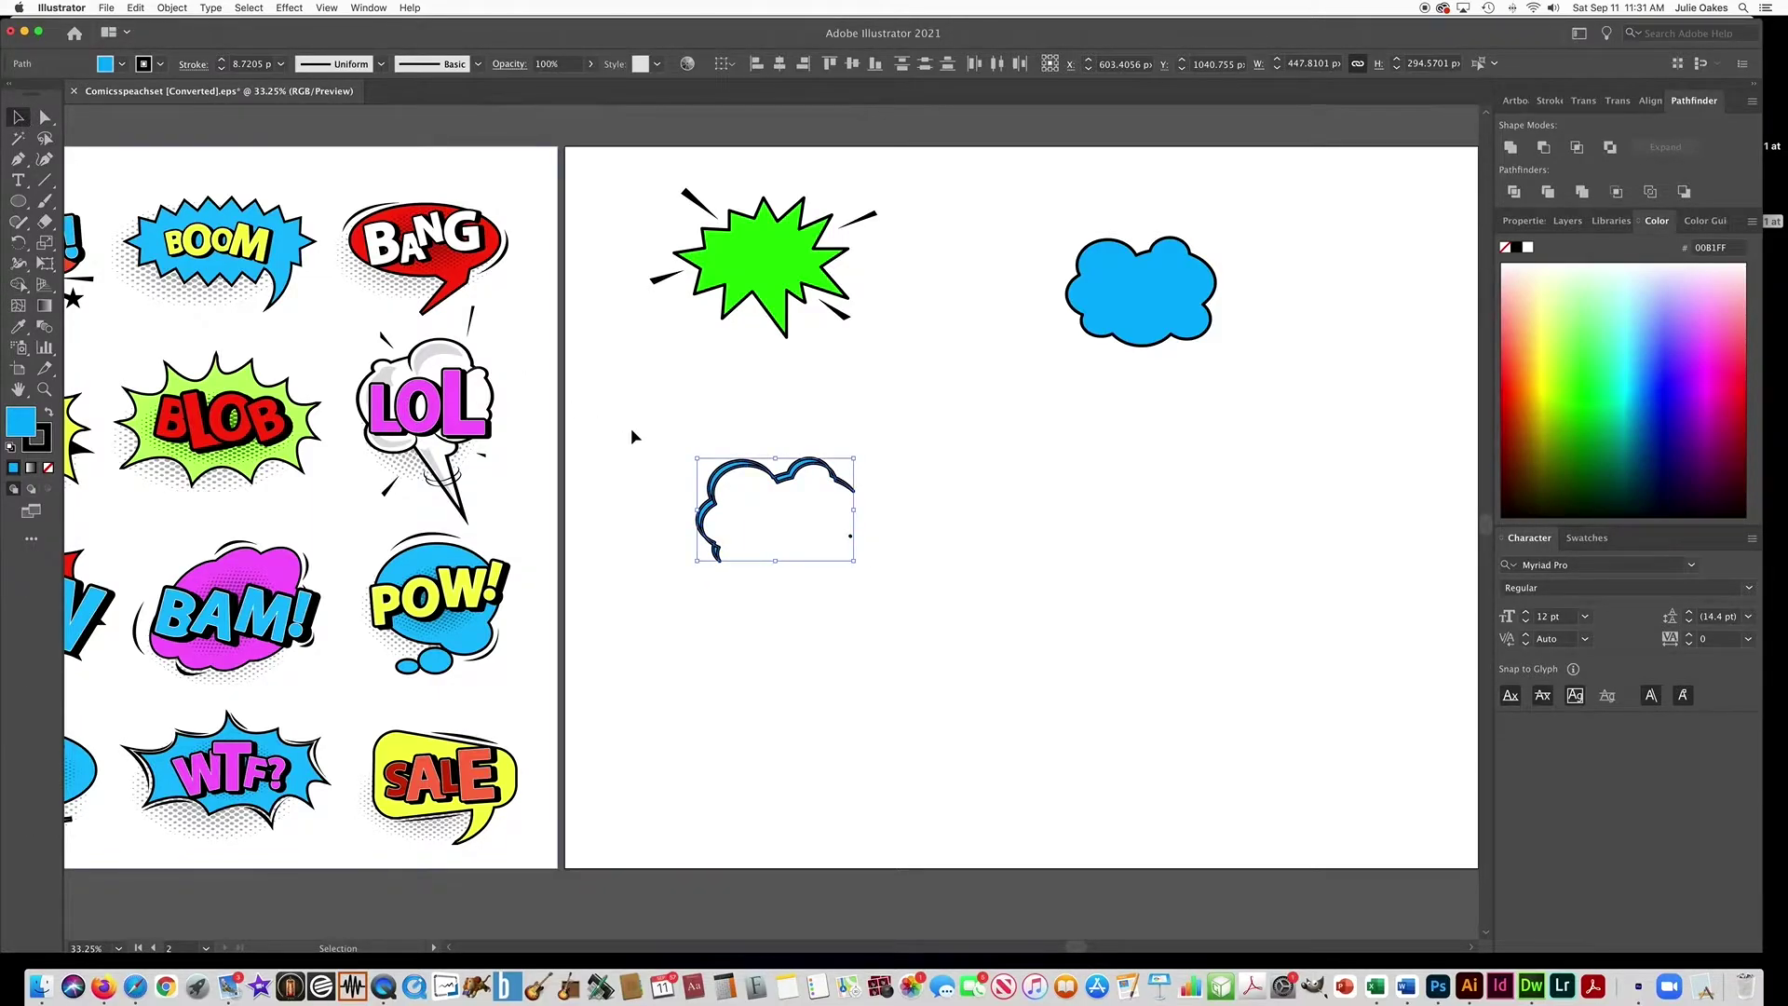
{"action": "left_click", "coordinate": [632, 435]}
{"action": "key", "text": "a"}
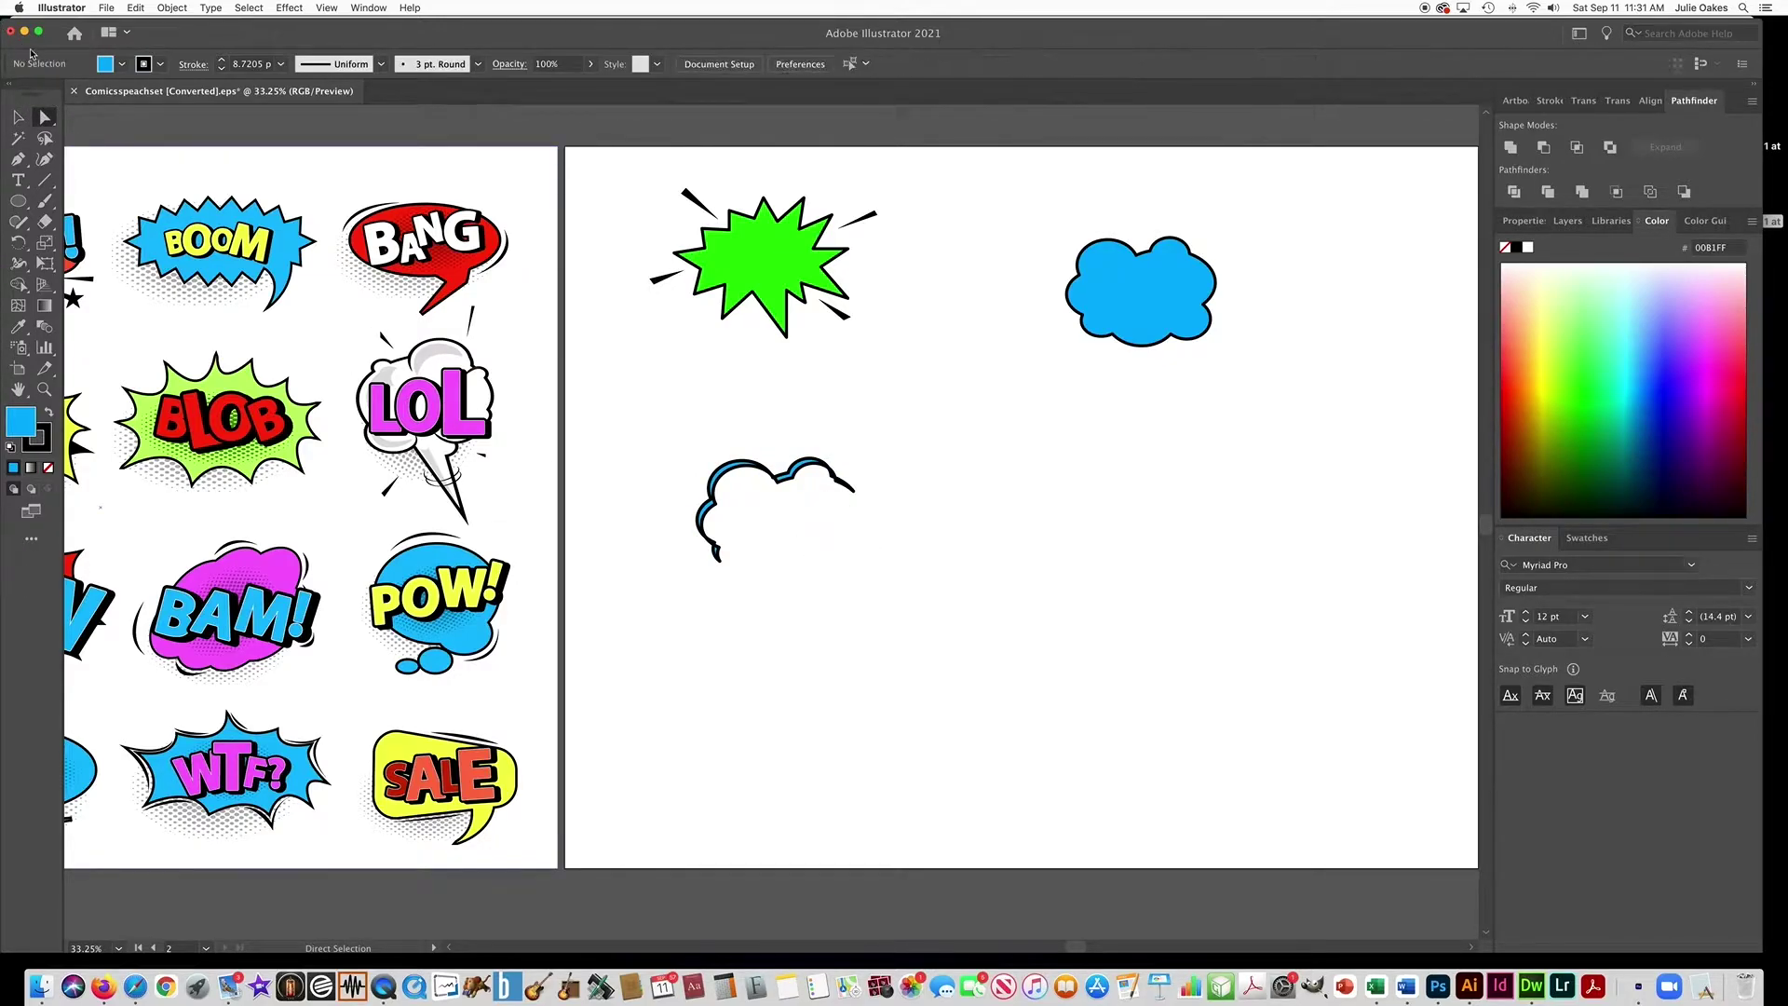
- Separate the left and right pieces of the cloud arc by moving them apart
{"action": "left_click", "coordinate": [18, 116]}
{"action": "left_click_drag", "start_coordinate": [662, 403], "coordinate": [773, 538]}
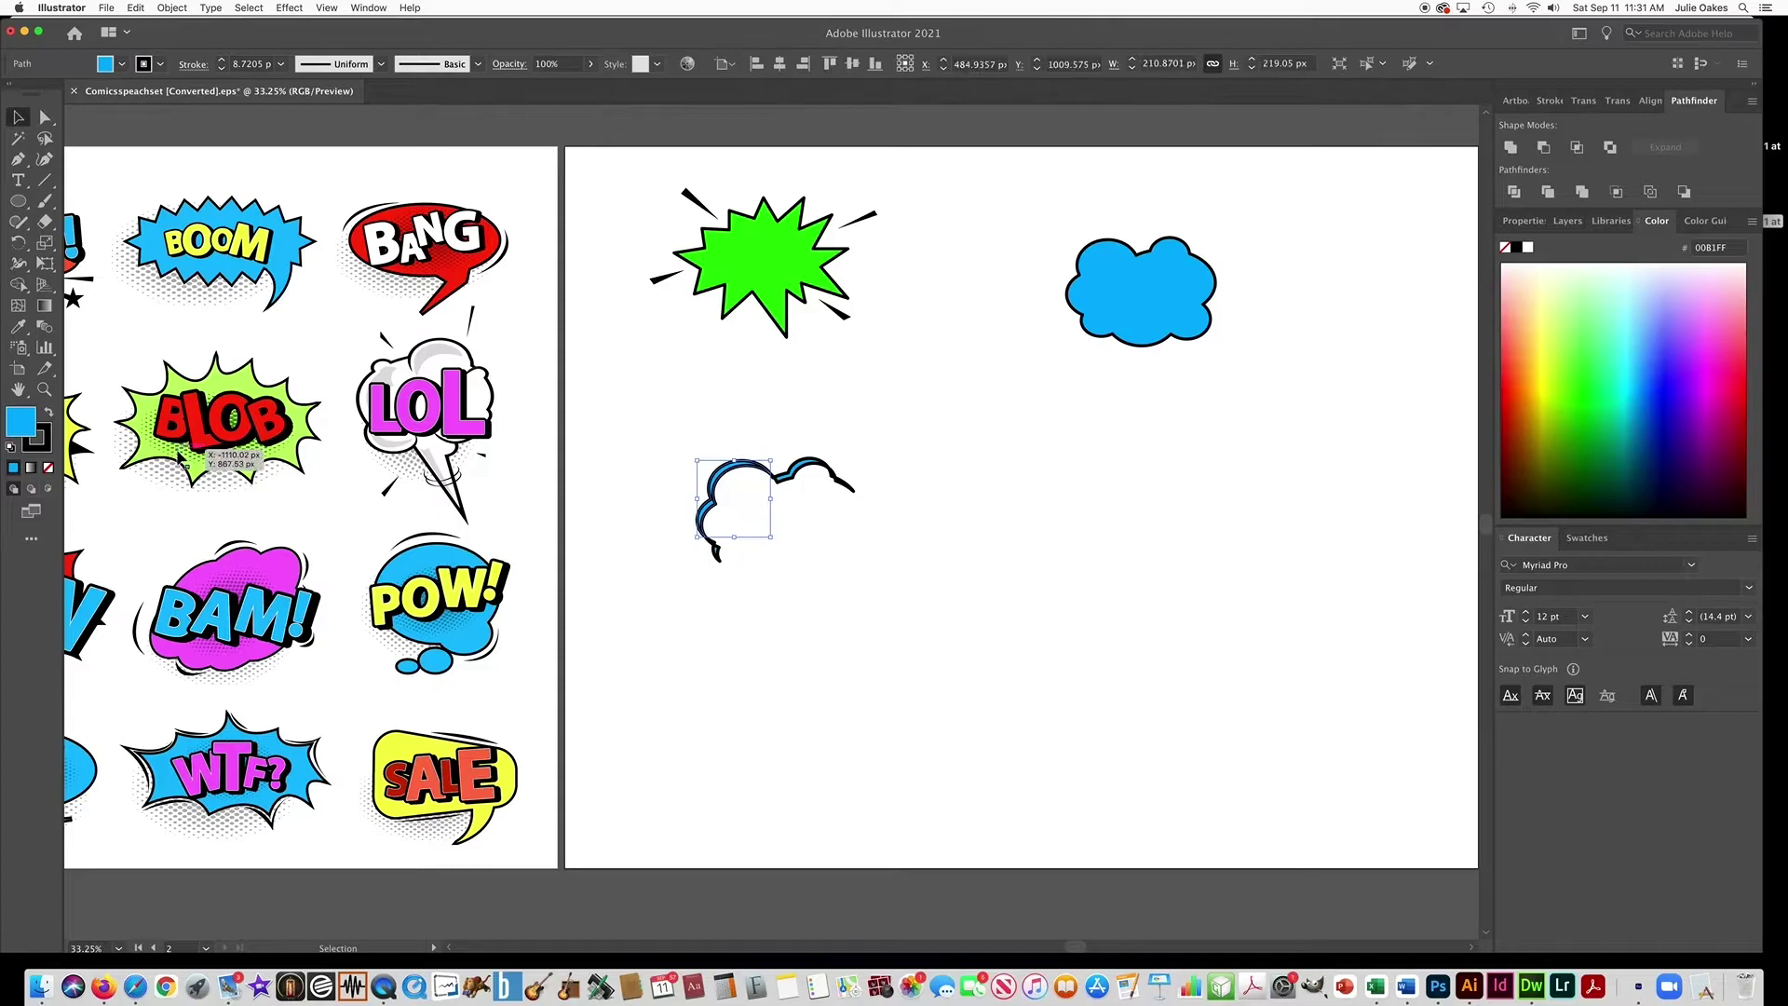
{"action": "left_click_drag", "start_coordinate": [699, 473], "coordinate": [677, 457]}
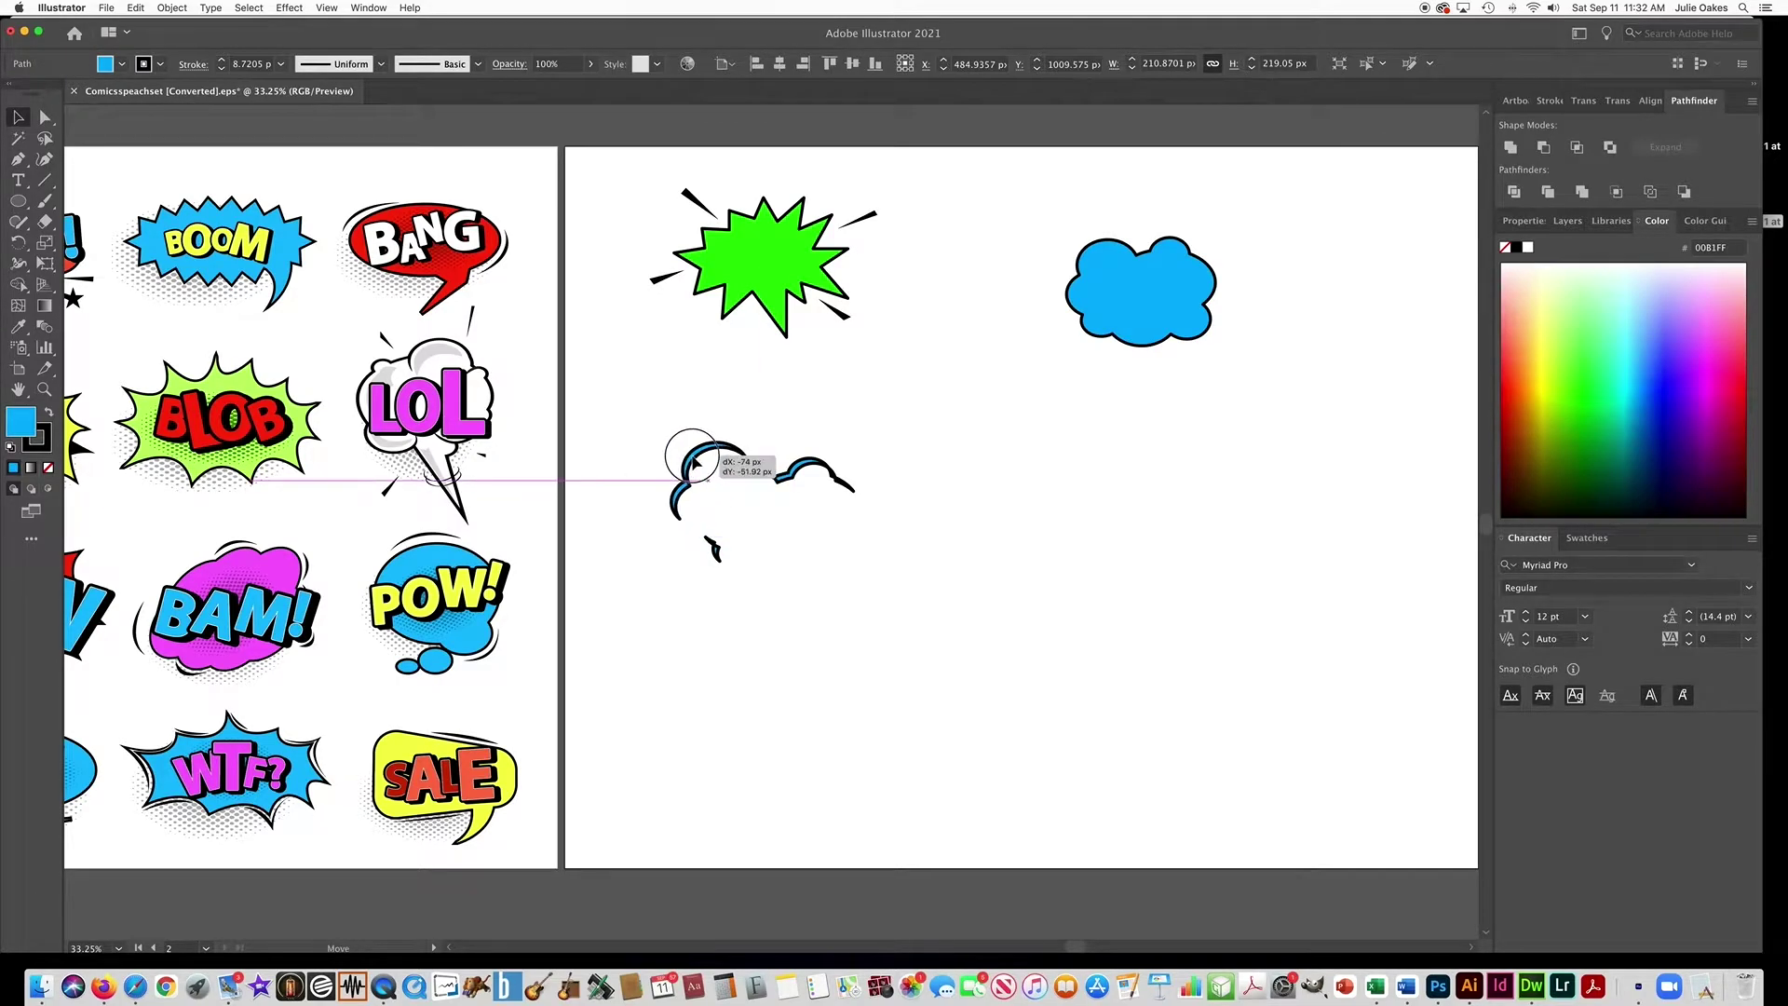
{"action": "left_click_drag", "start_coordinate": [826, 467], "coordinate": [829, 458]}
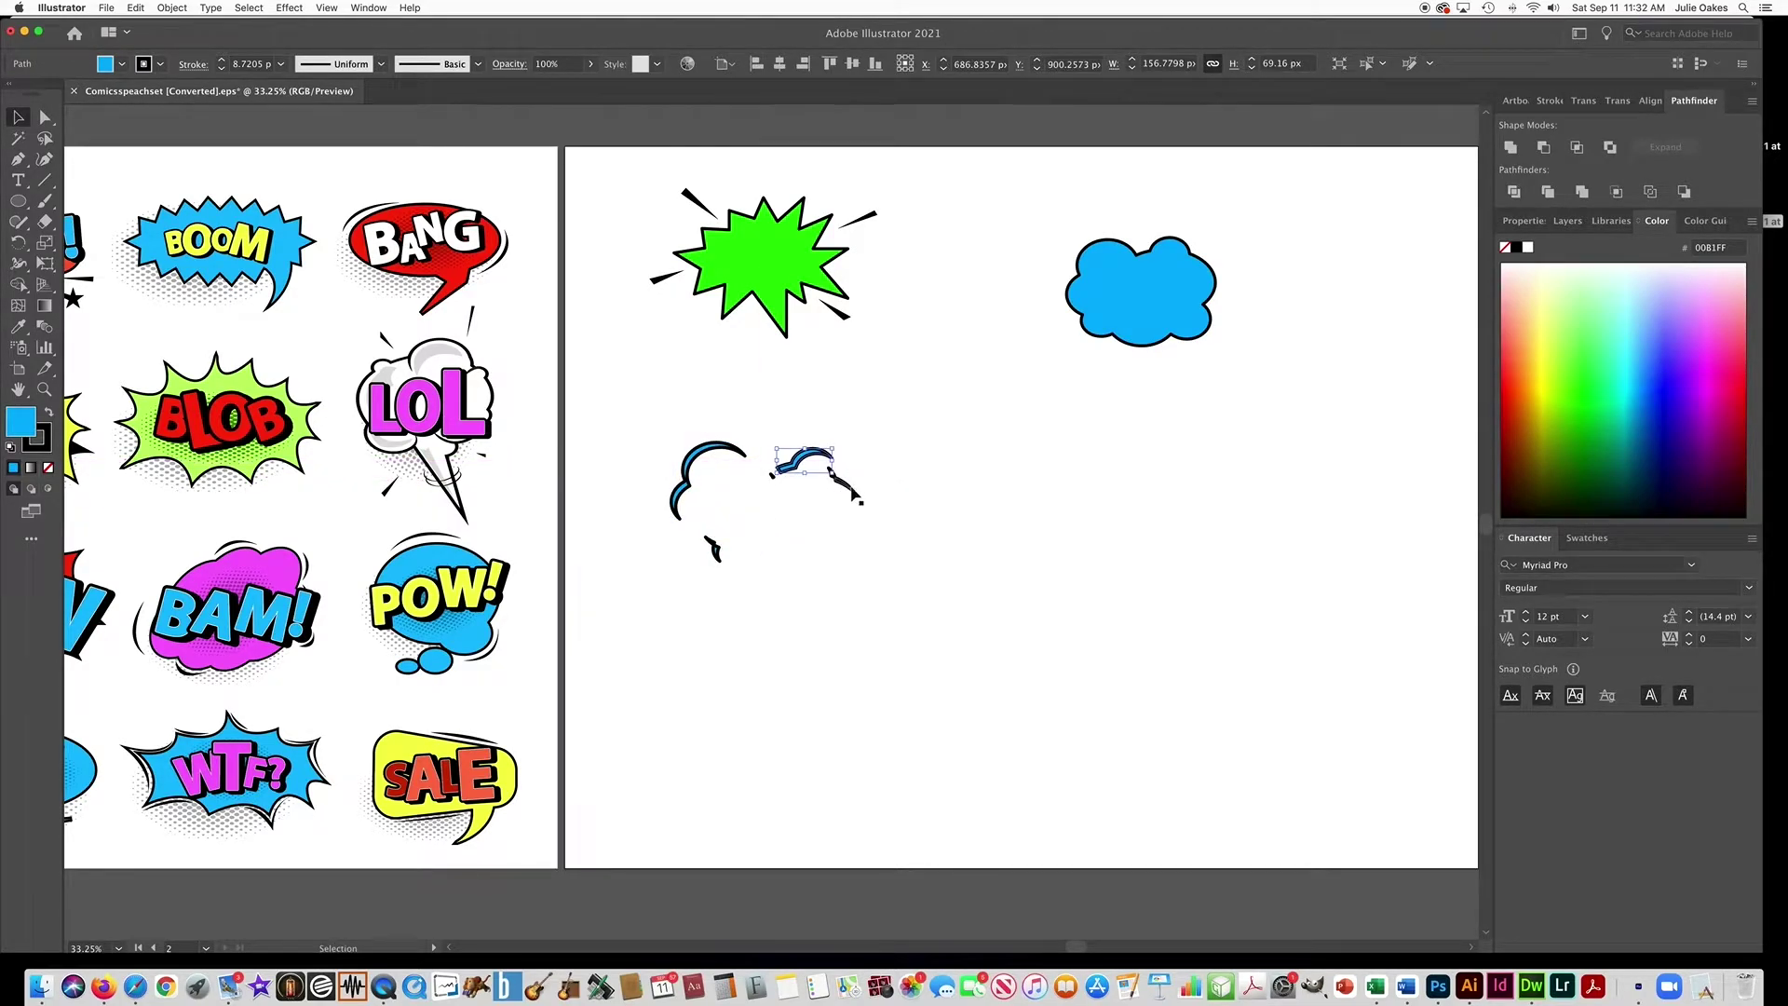
{"action": "left_click", "coordinate": [797, 502]}
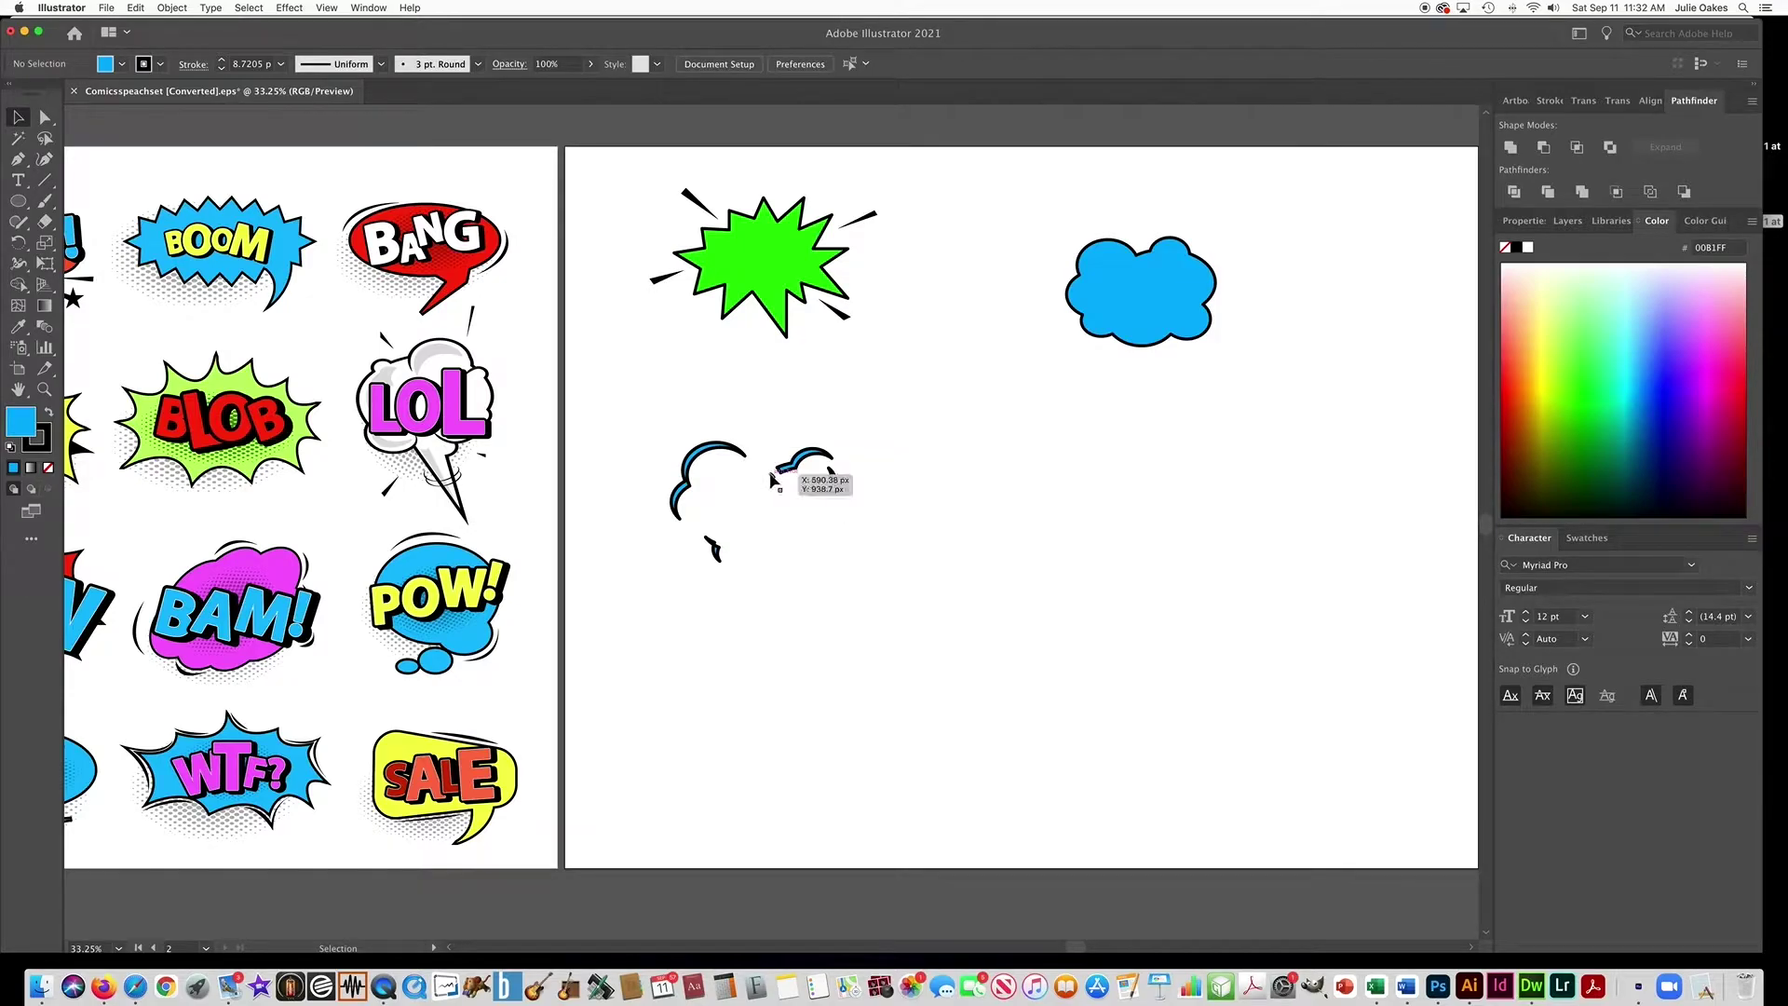
{"action": "left_click", "coordinate": [828, 473]}
{"action": "left_click_drag", "start_coordinate": [653, 430], "coordinate": [857, 571]}
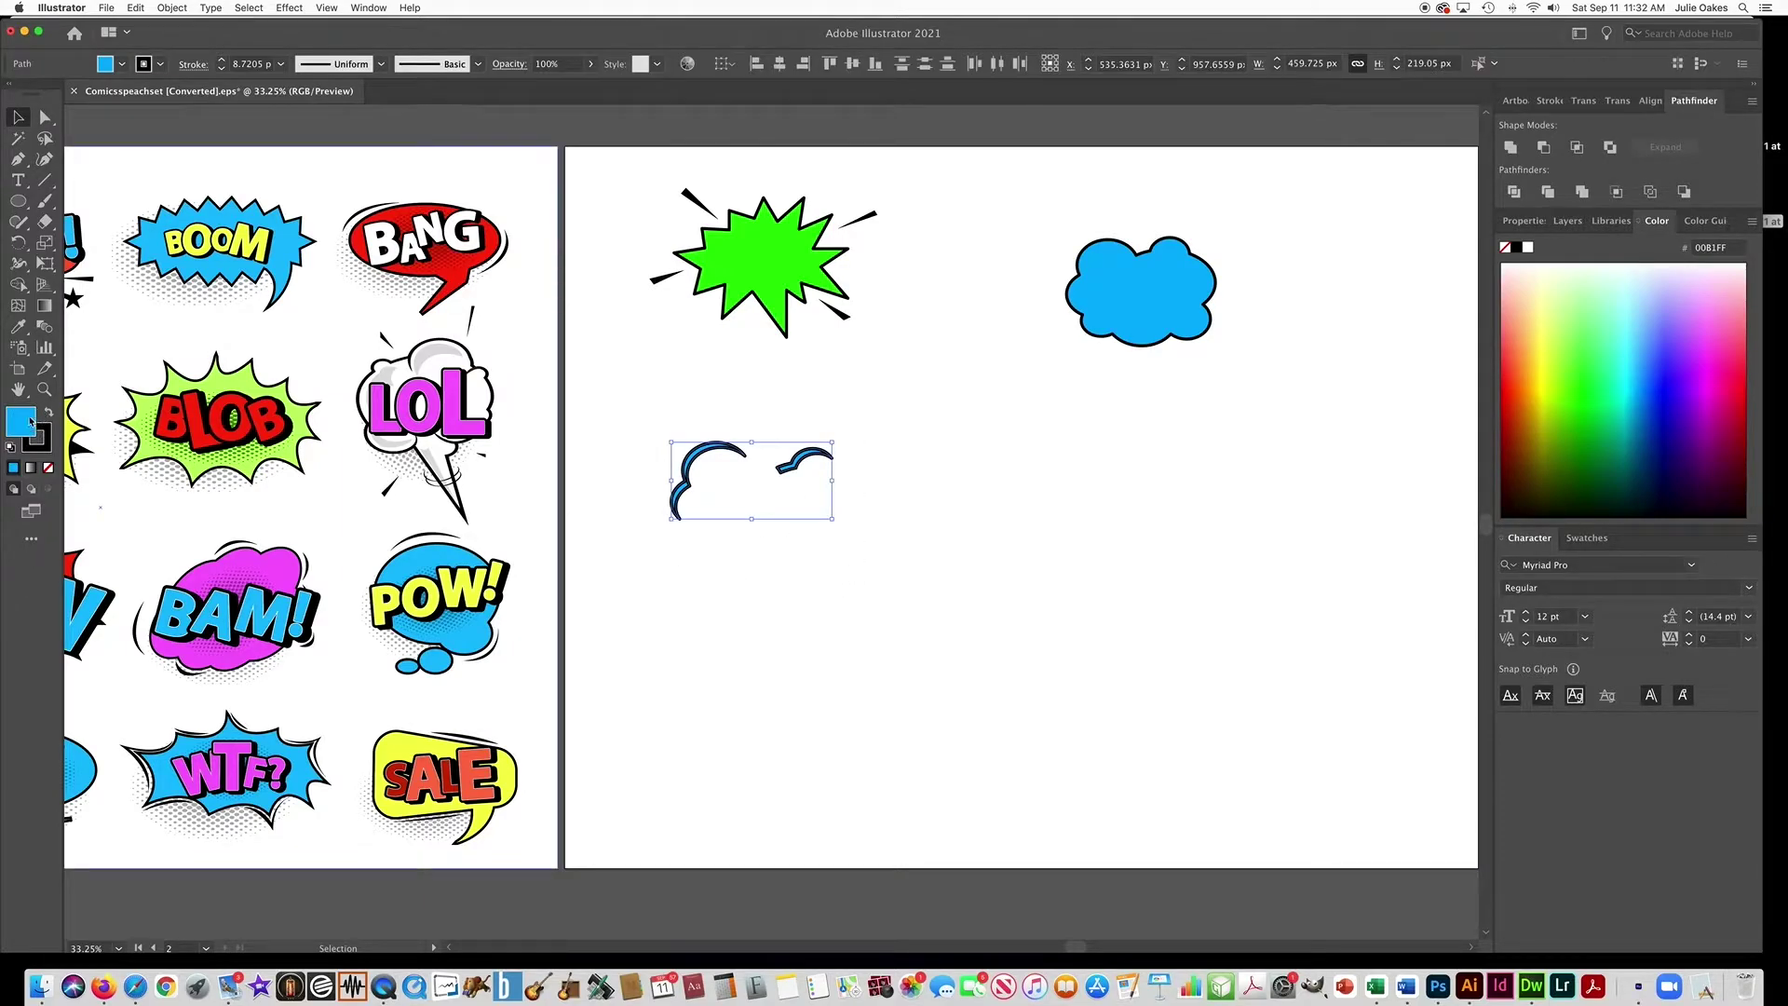
- Give both arc pieces a black fill and no stroke
{"action": "double_click", "coordinate": [31, 421]}
{"action": "left_click_drag", "start_coordinate": [1022, 570], "coordinate": [898, 638]}
{"action": "key", "text": "Return"}
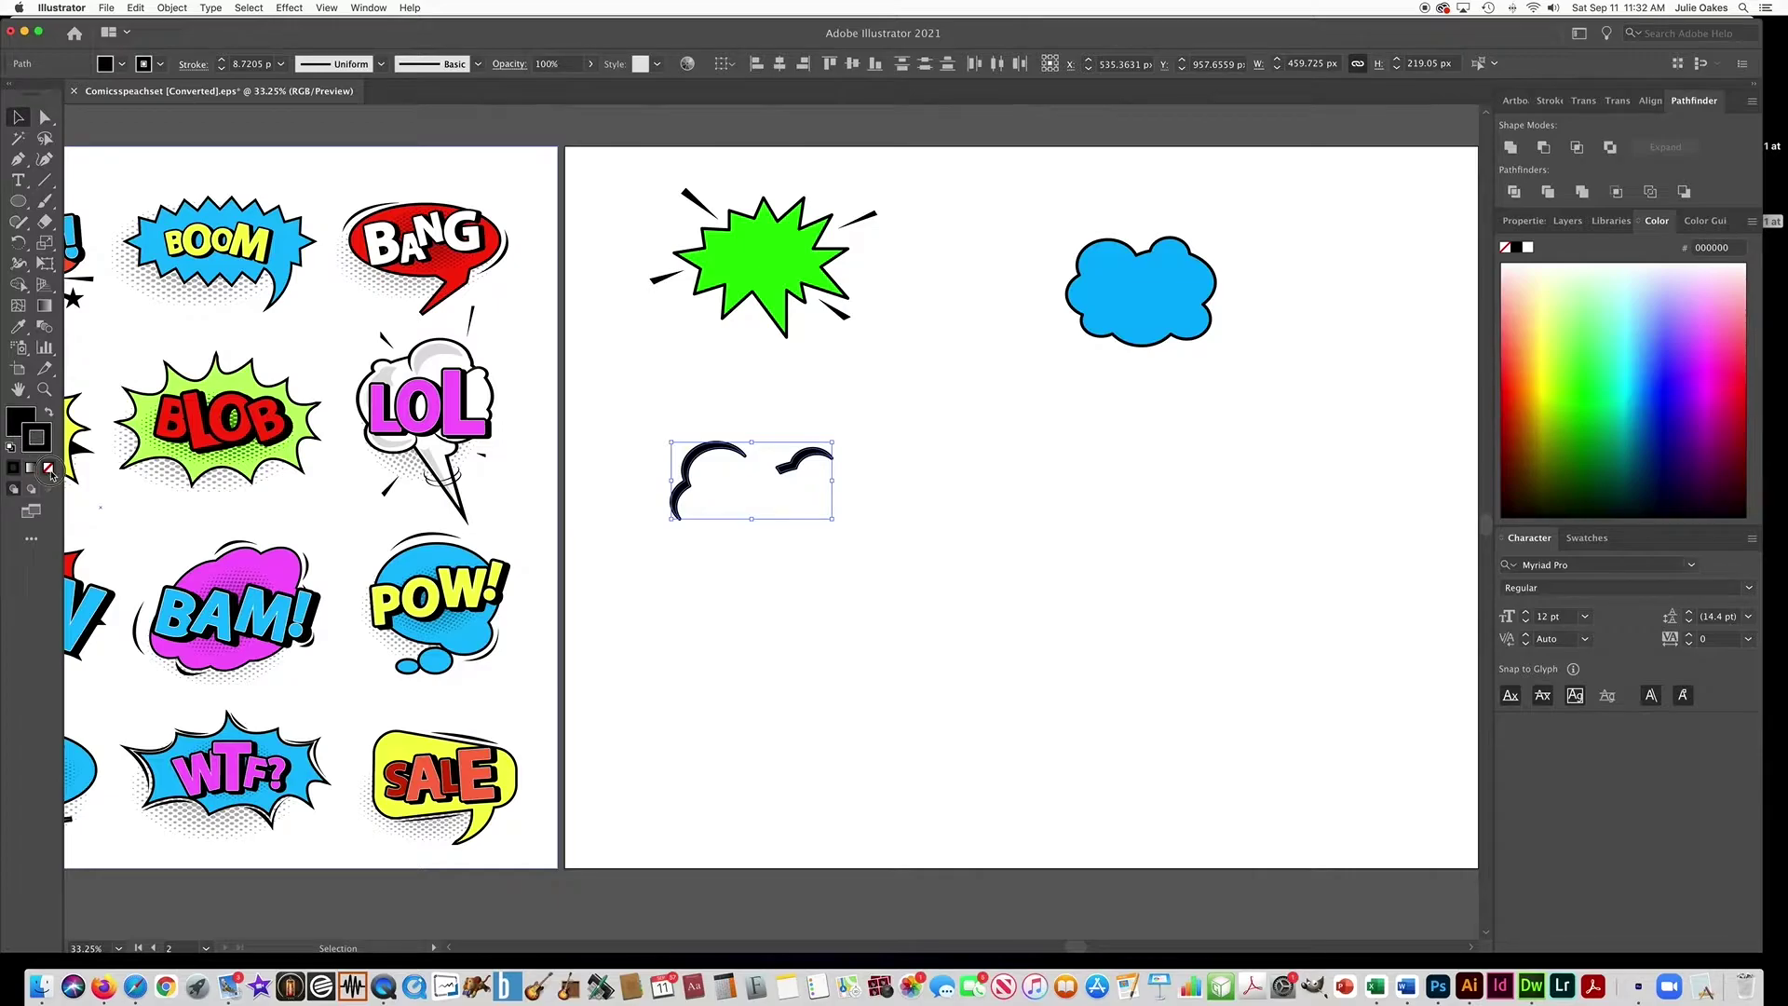
{"action": "left_click", "coordinate": [49, 468]}
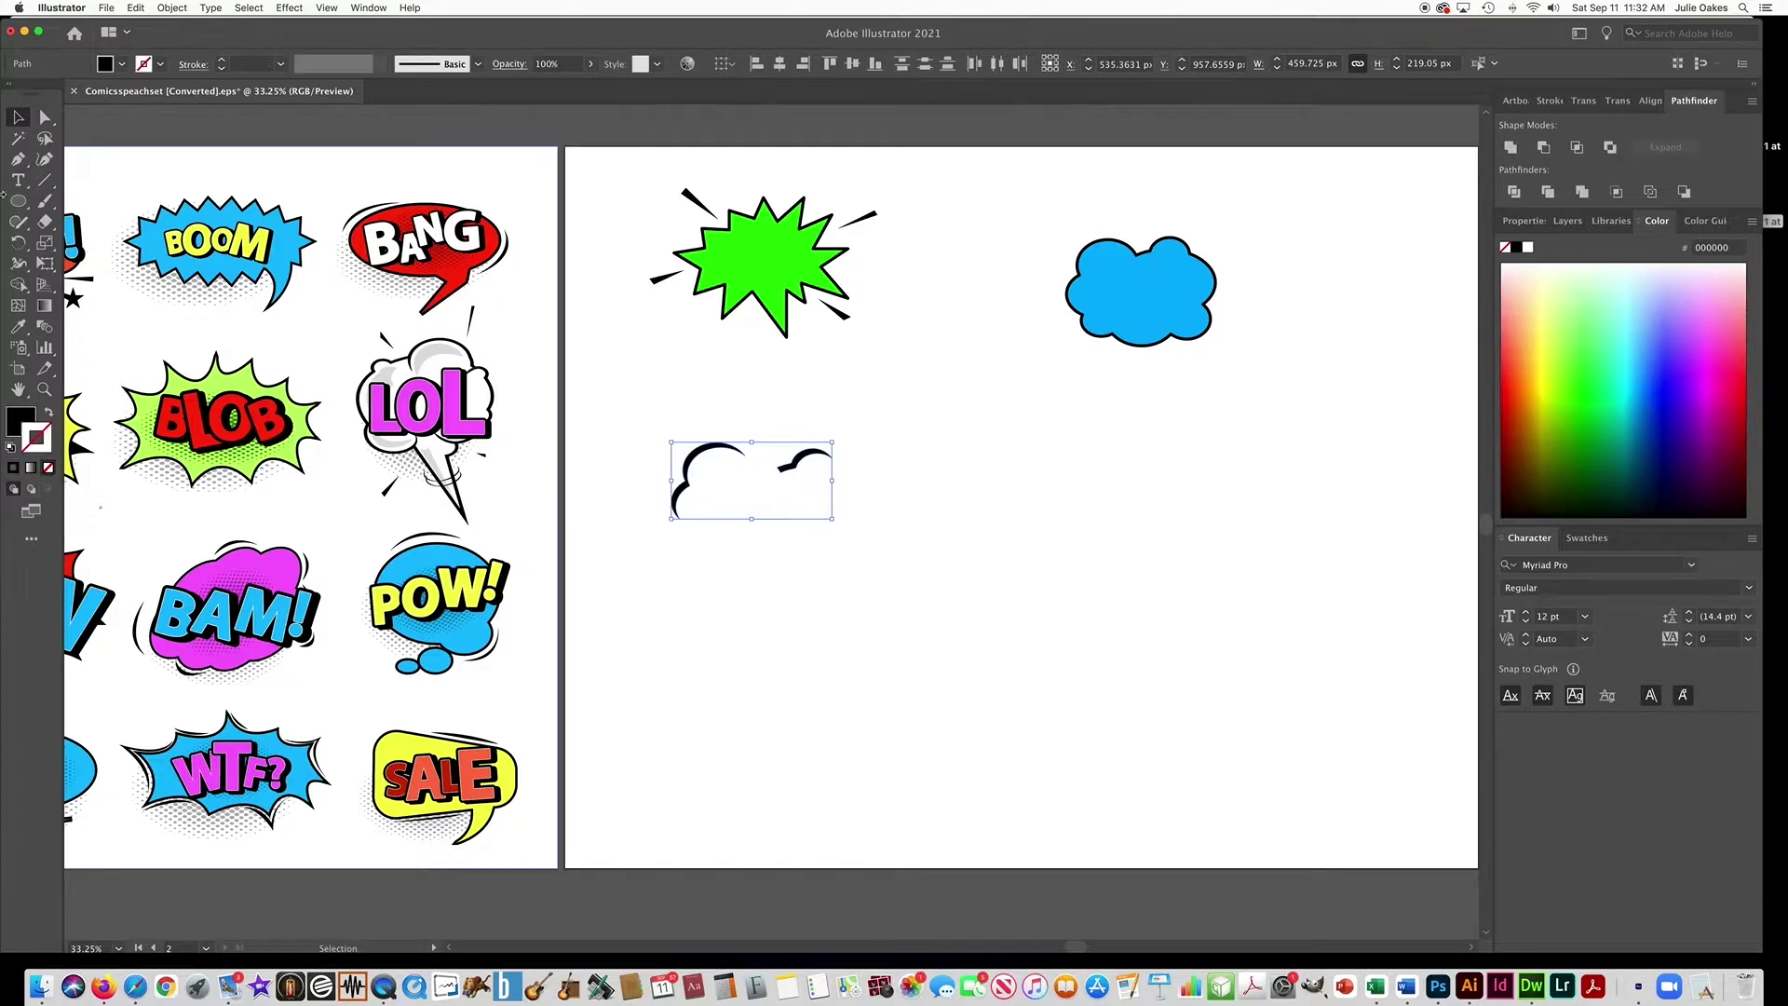
{"action": "left_click", "coordinate": [752, 409]}
- Set the black arcs along the blue cloud's top and place a cloud copy below the starburst
{"action": "left_click_drag", "start_coordinate": [731, 447], "coordinate": [1110, 235]}
{"action": "left_click_drag", "start_coordinate": [815, 454], "coordinate": [1168, 230]}
{"action": "left_click", "coordinate": [1006, 326]}
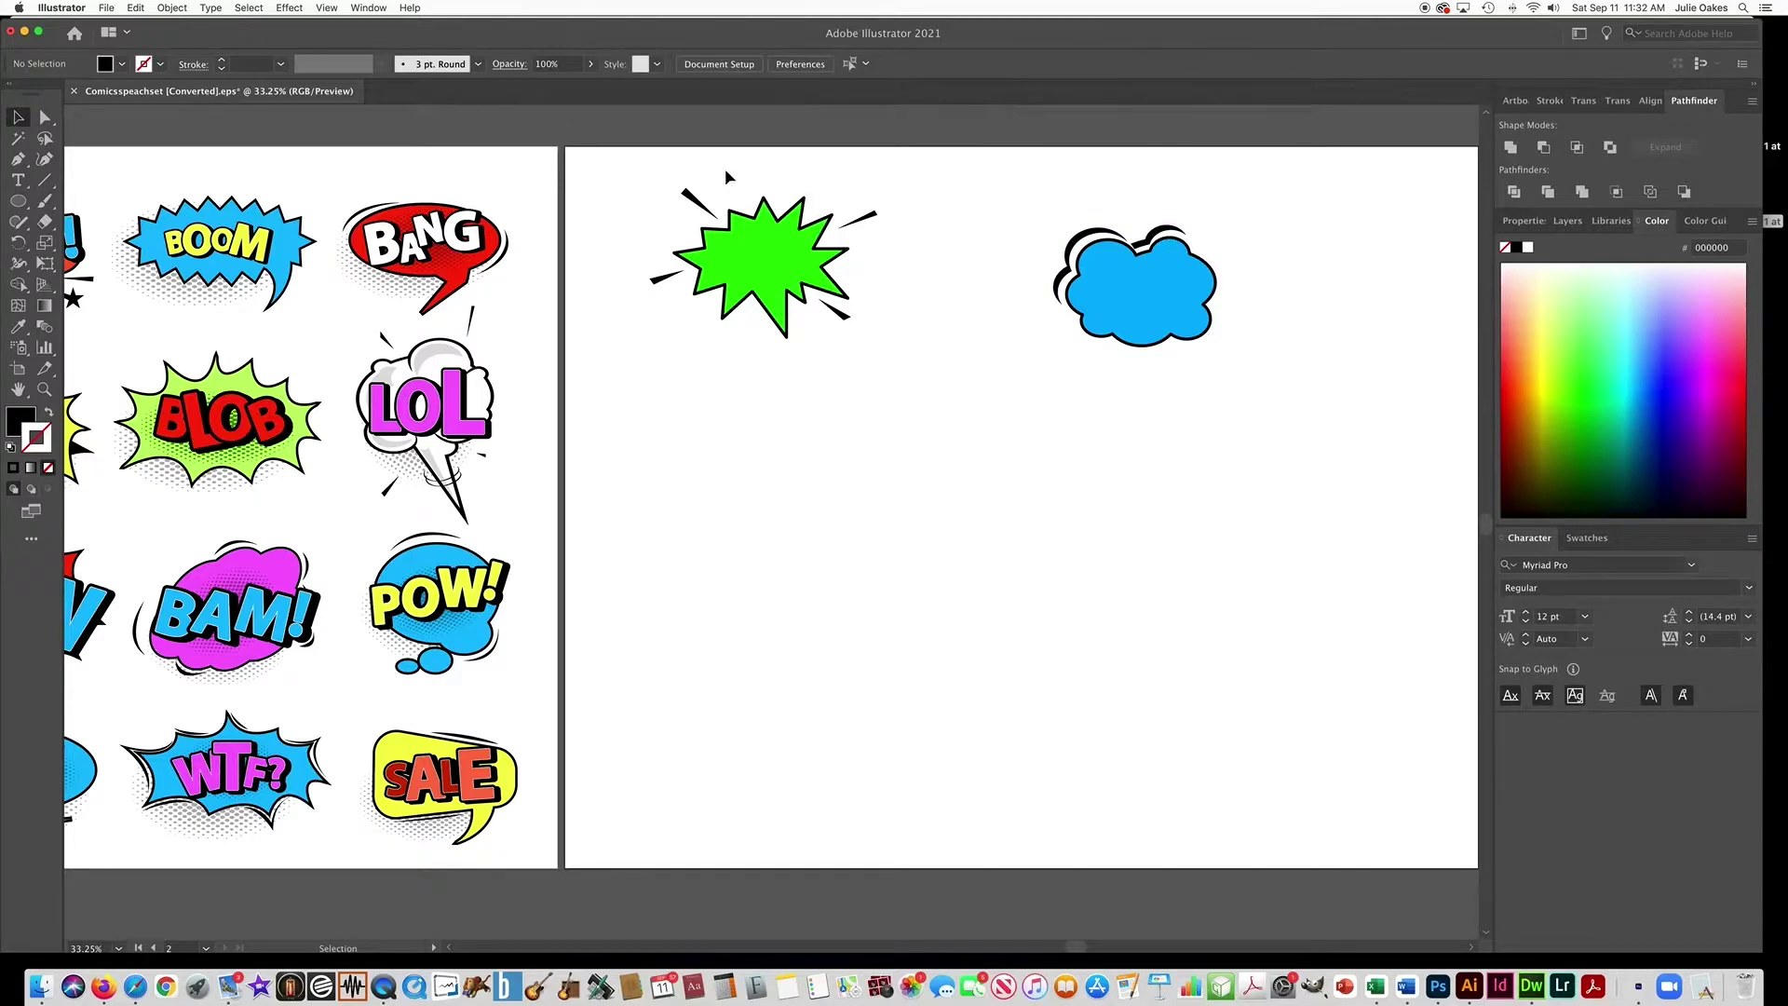
{"action": "left_click_drag", "start_coordinate": [1164, 316], "coordinate": [842, 508]}
{"action": "left_click", "coordinate": [708, 489]}
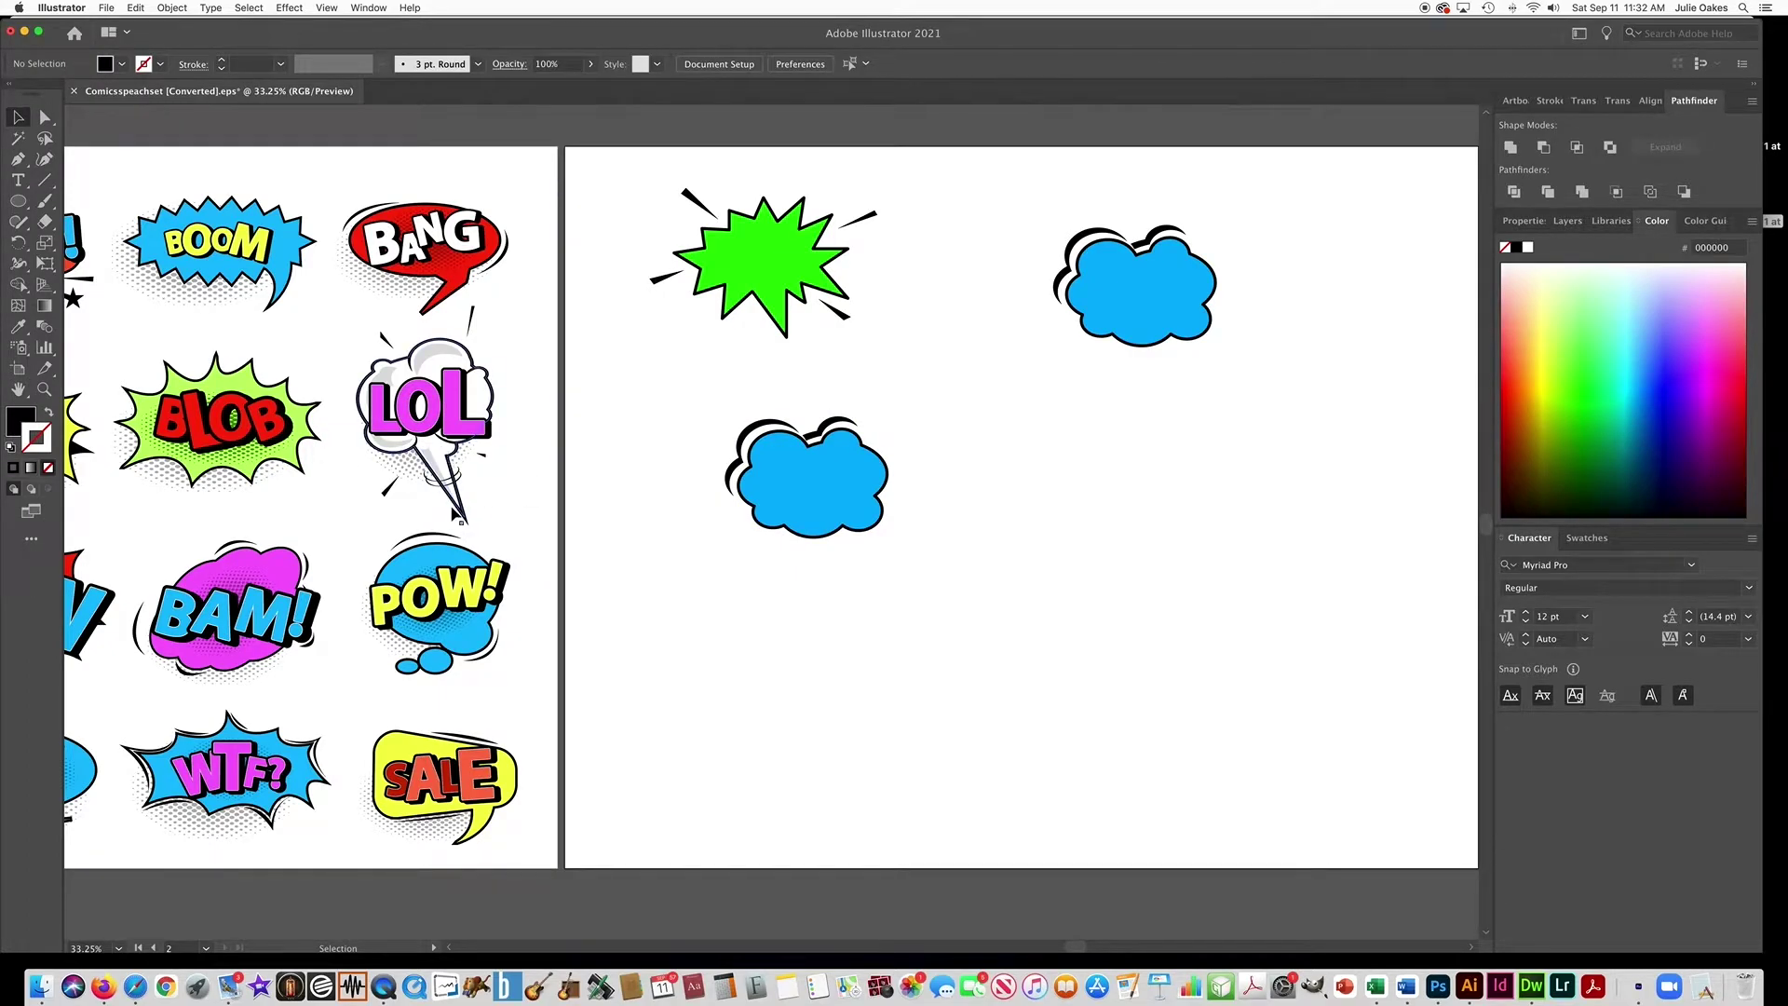
{"action": "left_click", "coordinate": [18, 158]}
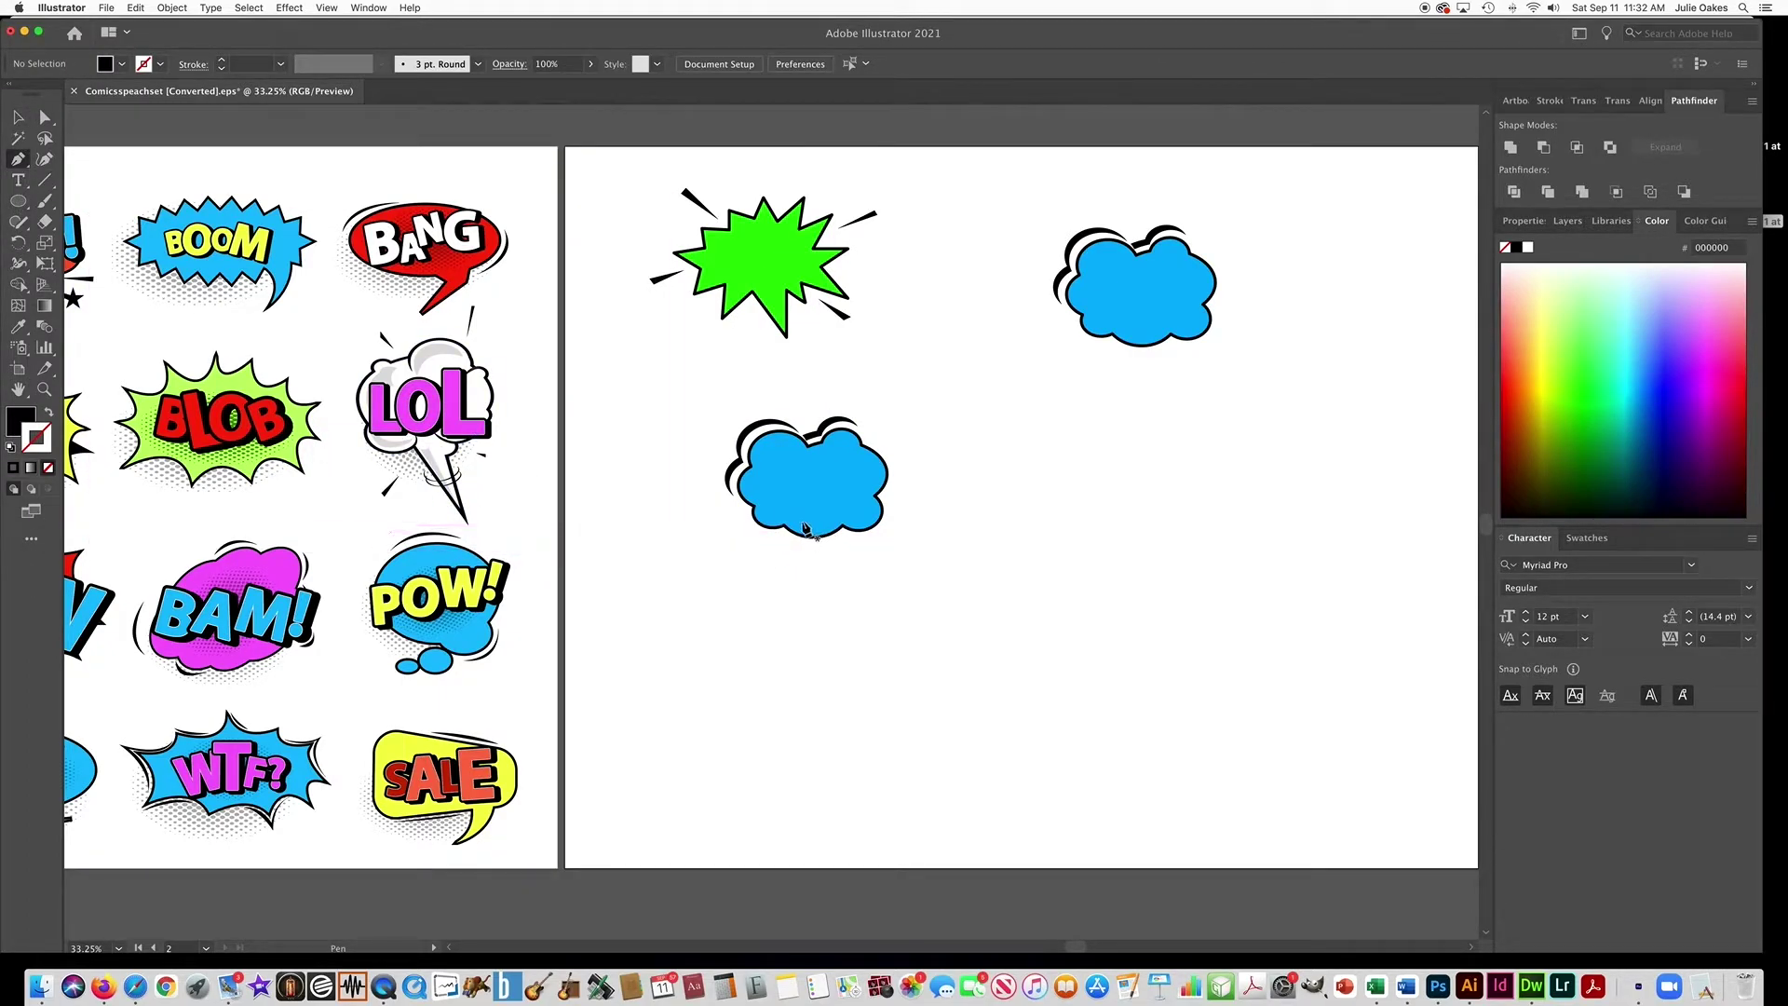
- Pen-draw a three-point triangular tail under the lower cloud and select it
{"action": "left_click", "coordinate": [870, 583]}
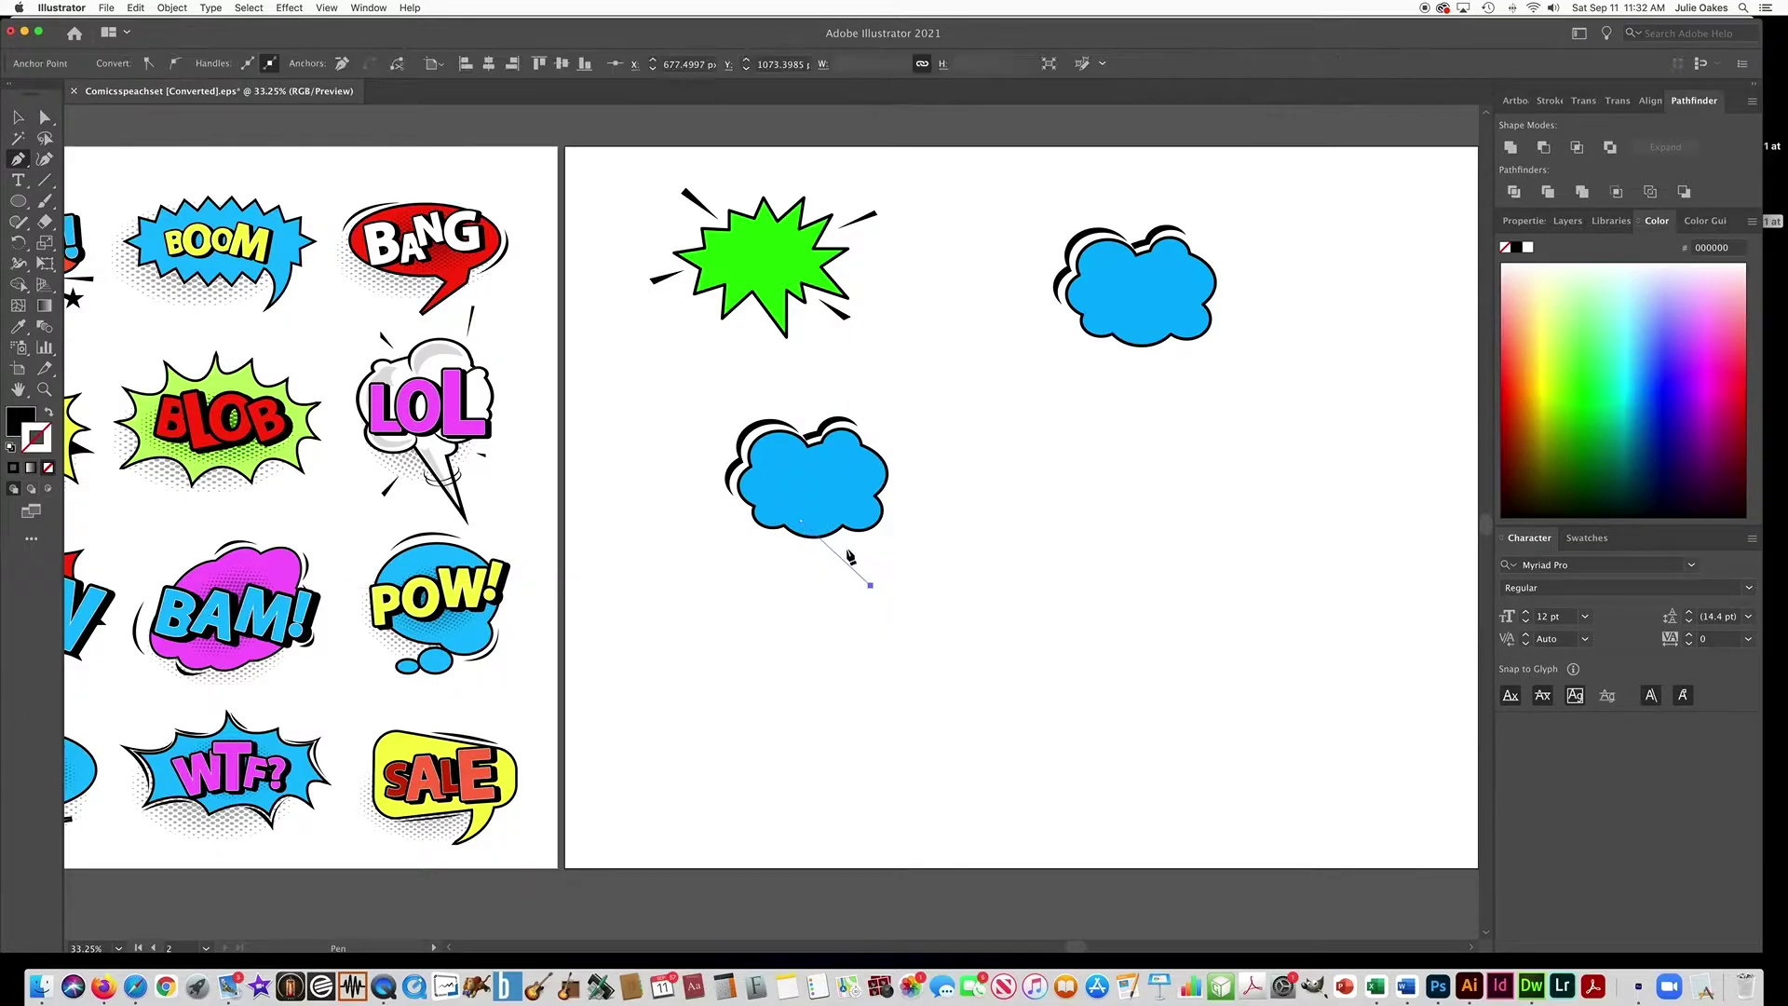
{"action": "left_click", "coordinate": [823, 520]}
{"action": "left_click", "coordinate": [803, 520]}
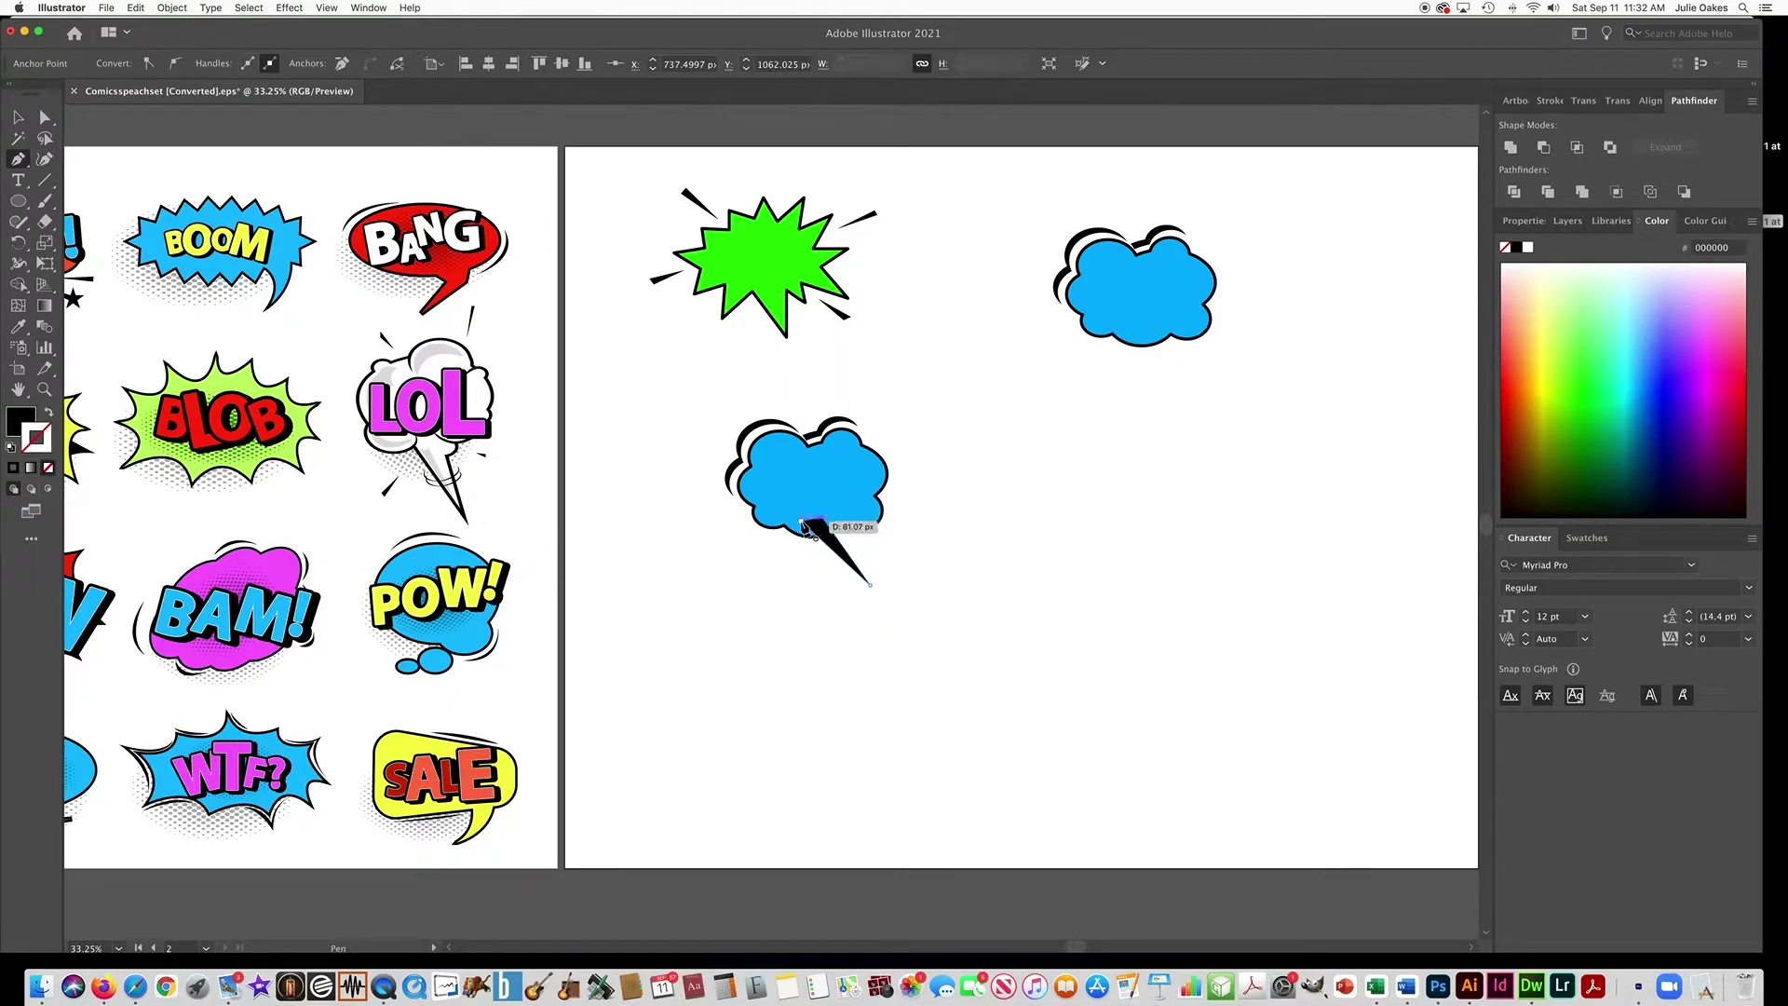
{"action": "key", "text": "v"}
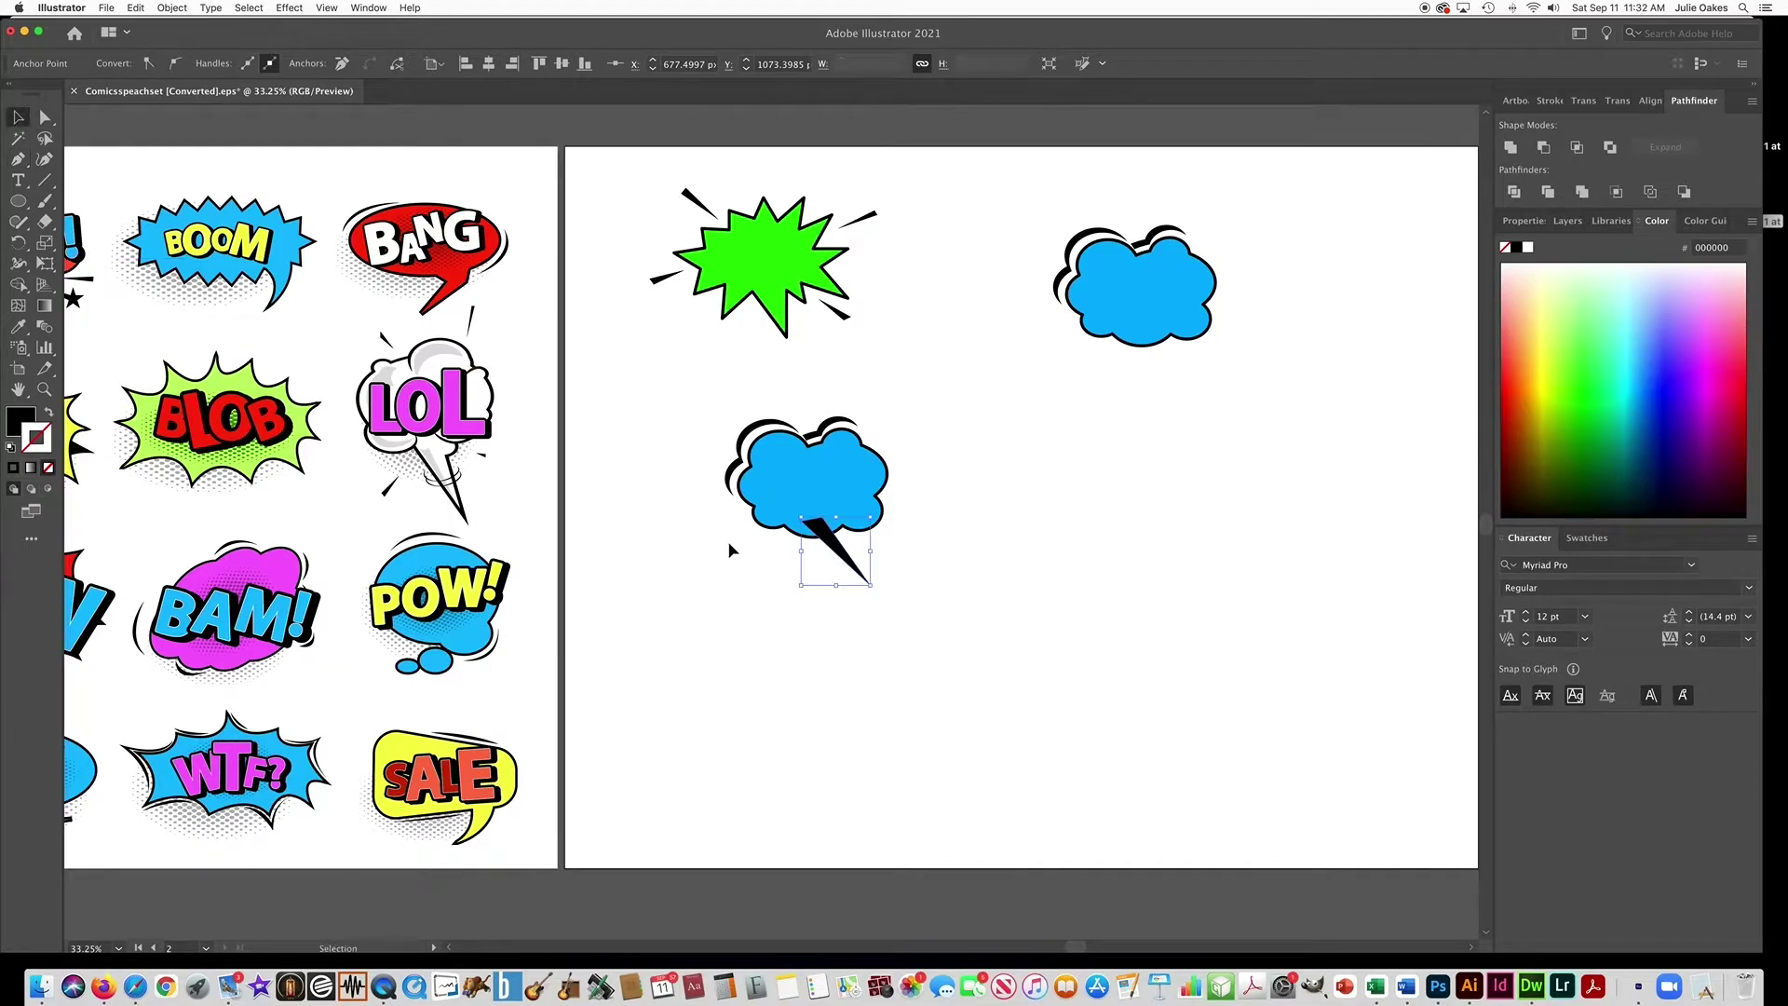
{"action": "left_click", "coordinate": [837, 527]}
- Merge the tail and the lower cloud into one shape with the Shape Builder
{"action": "left_click", "coordinate": [885, 493], "text": "shift"}
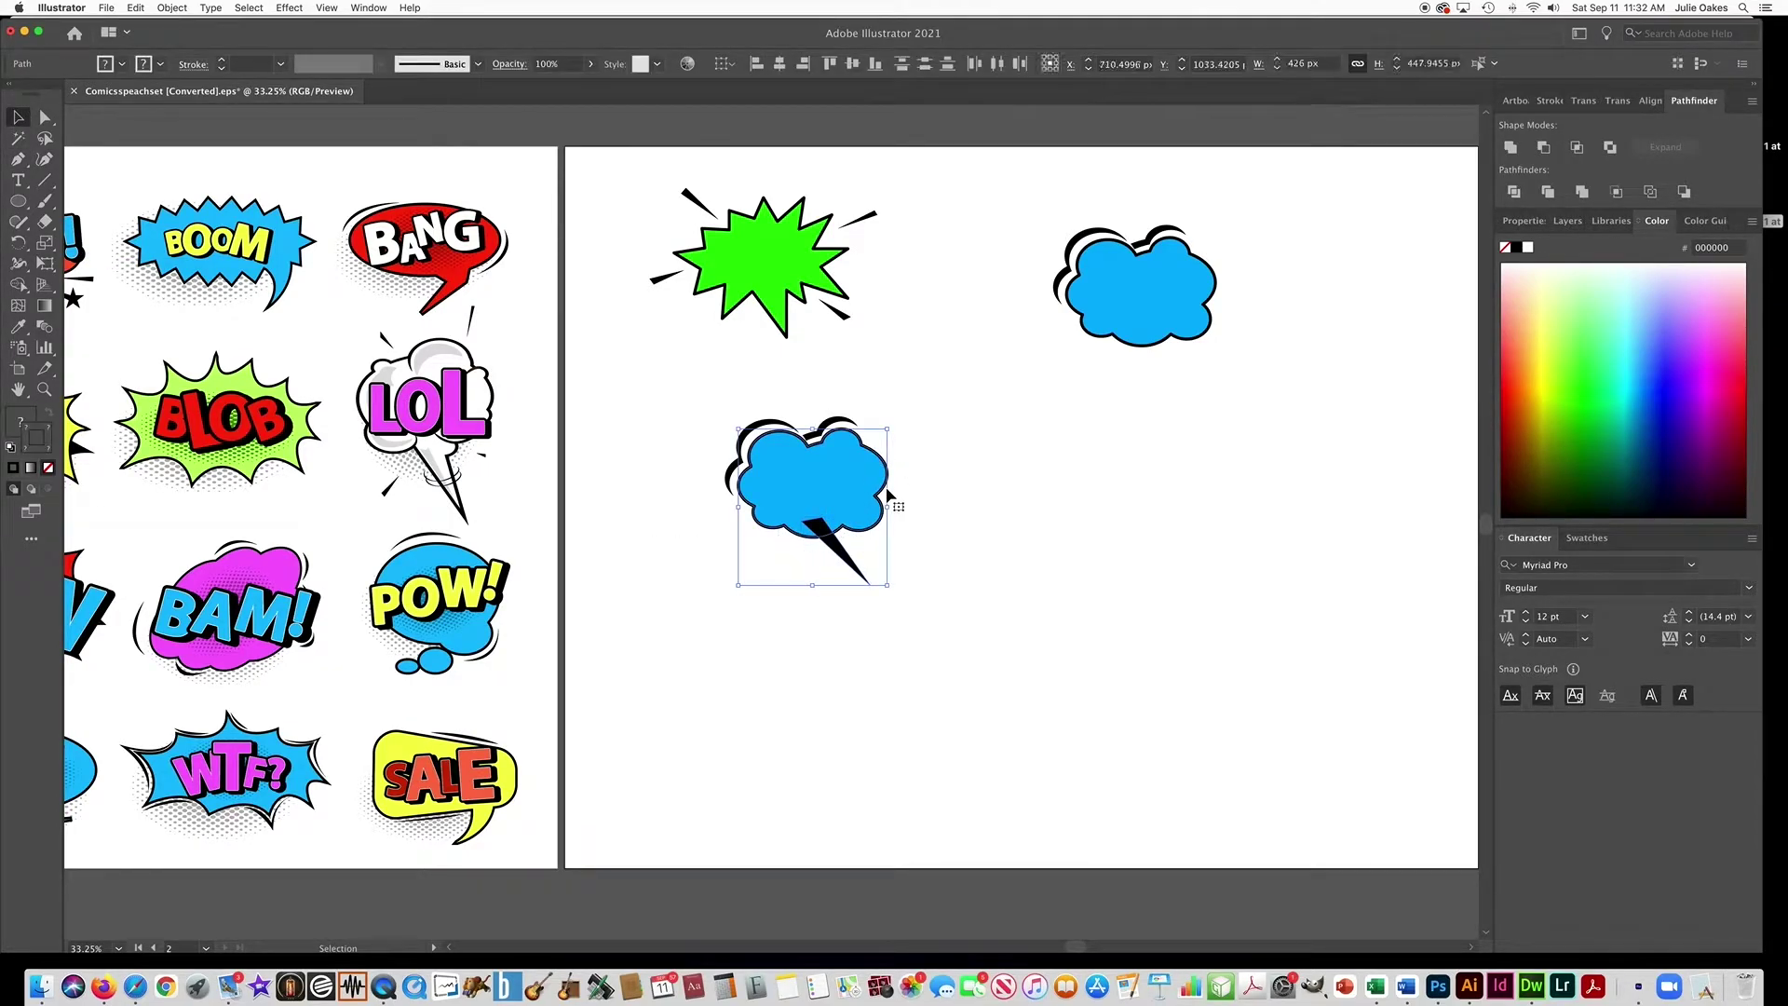
{"action": "left_click", "coordinate": [17, 285]}
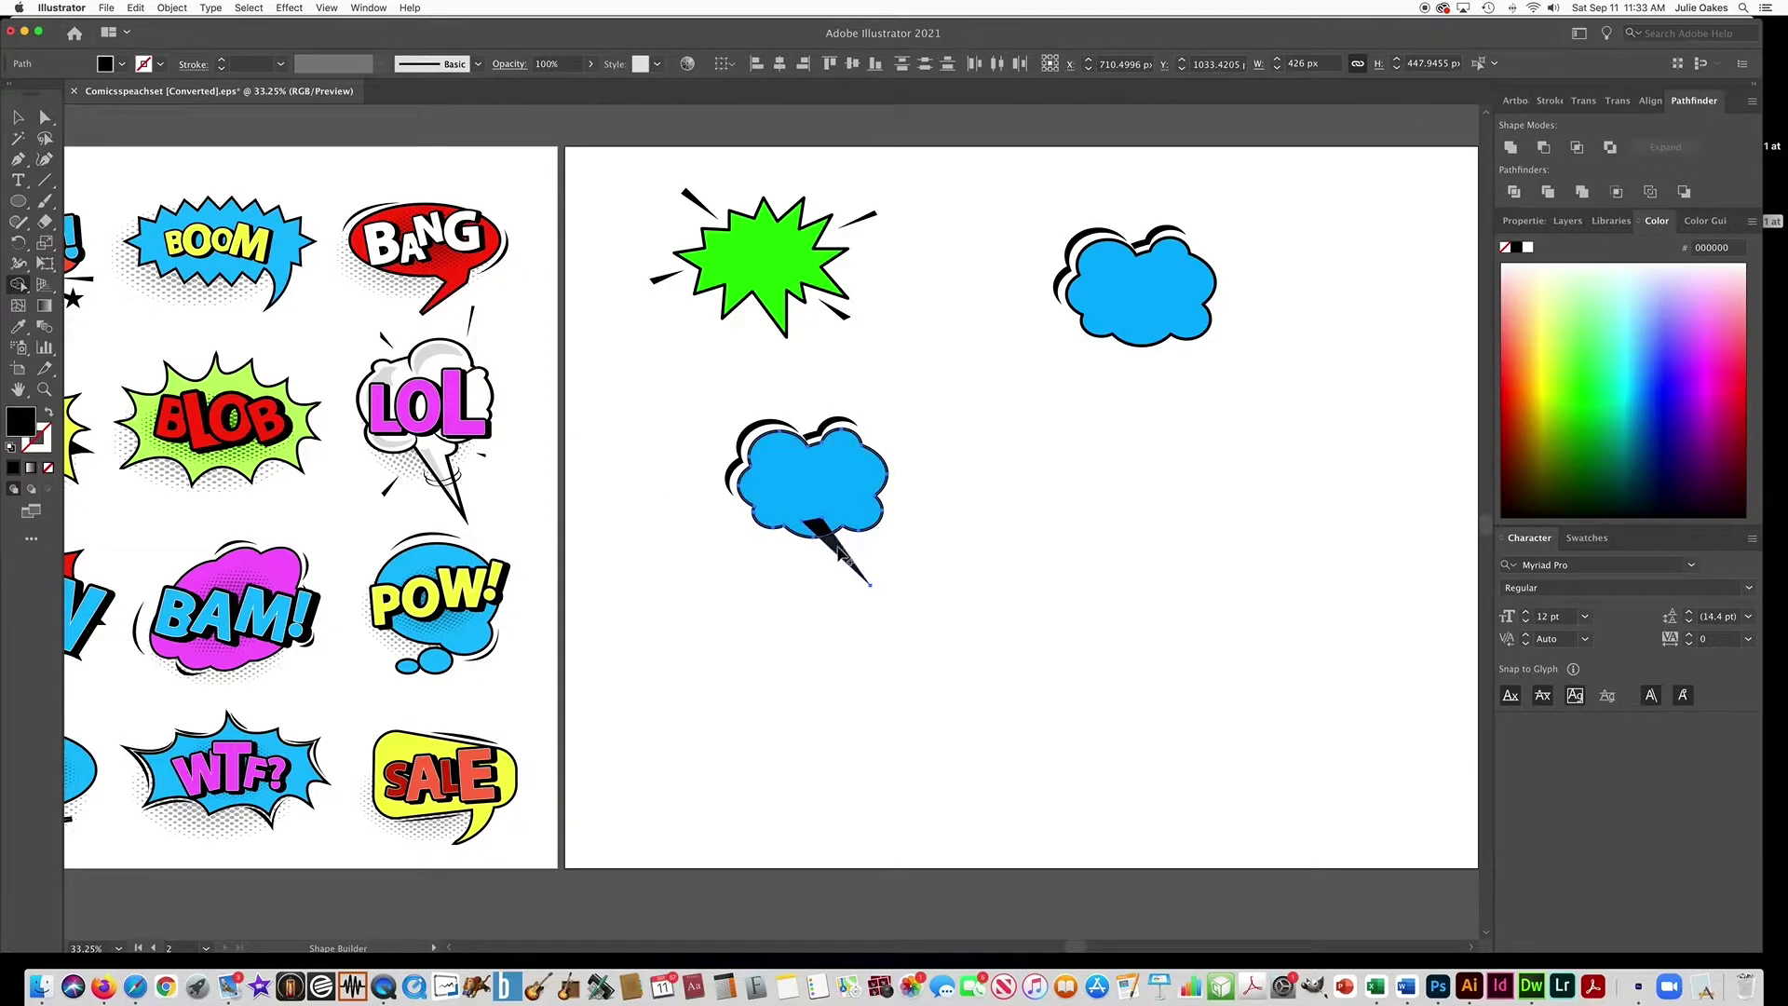
{"action": "left_click_drag", "start_coordinate": [825, 538], "coordinate": [800, 480]}
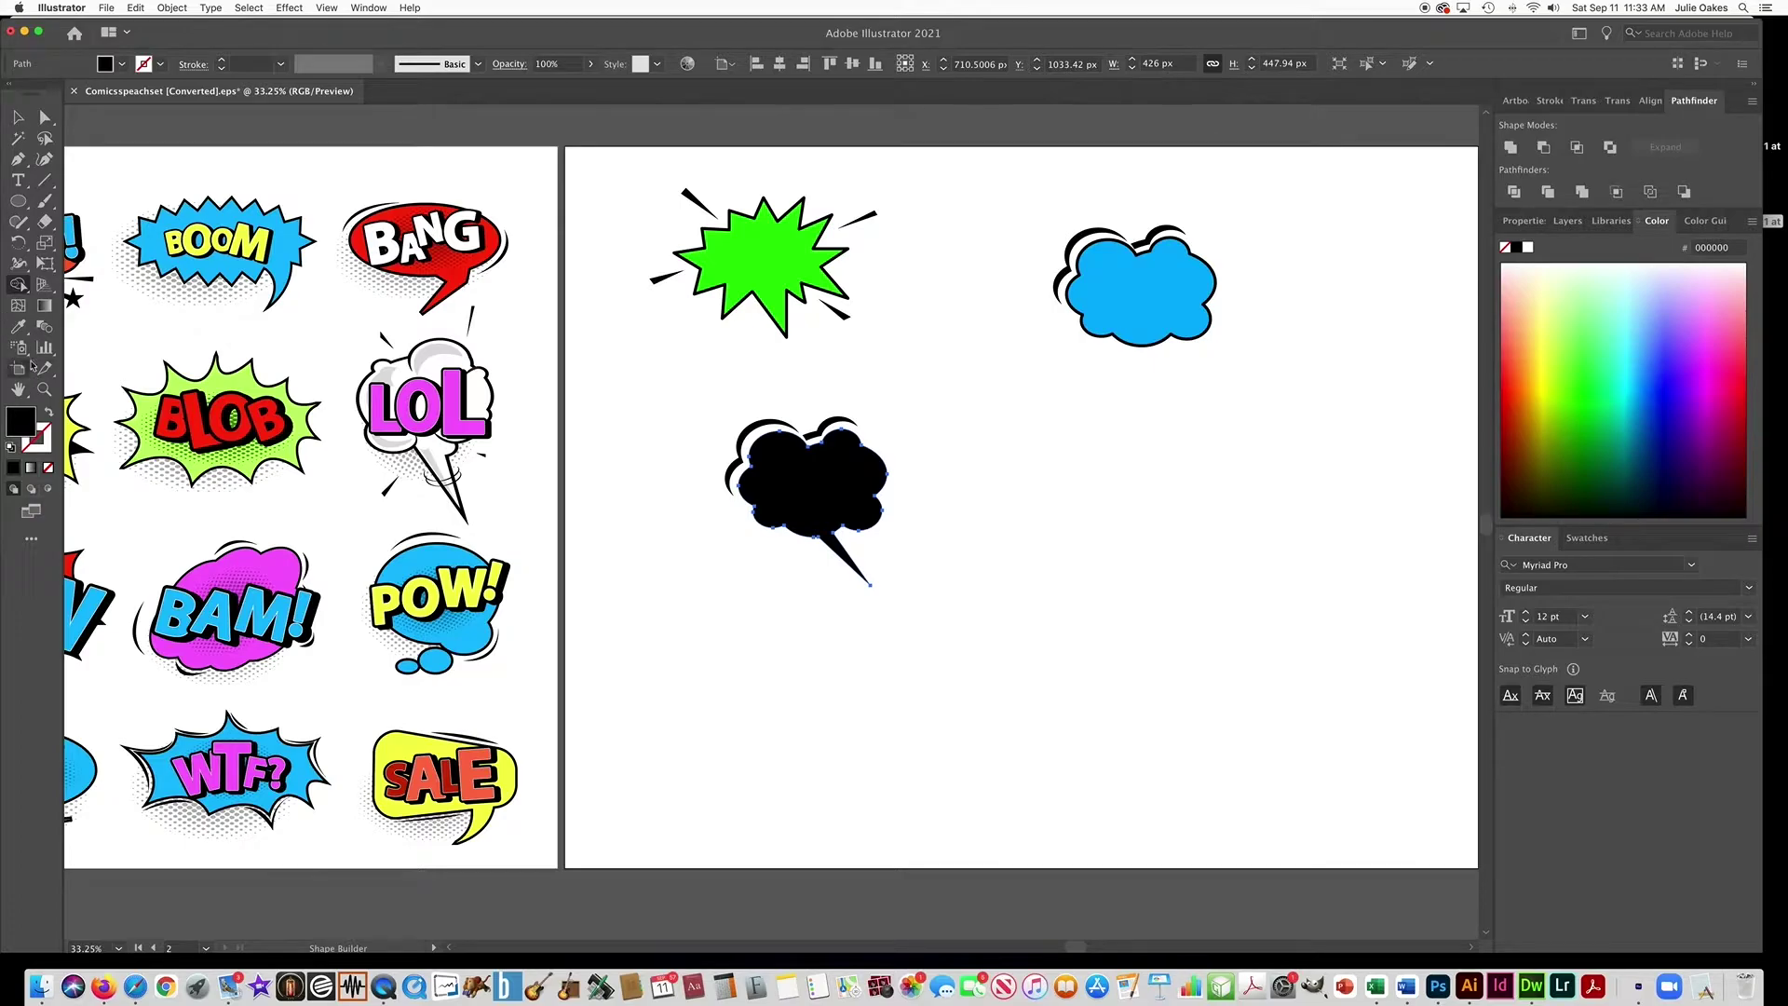
- Copy the blue cloud's fill and thick black outline onto the merged speech bubble
{"action": "left_click", "coordinate": [19, 326]}
{"action": "left_click", "coordinate": [1192, 279]}
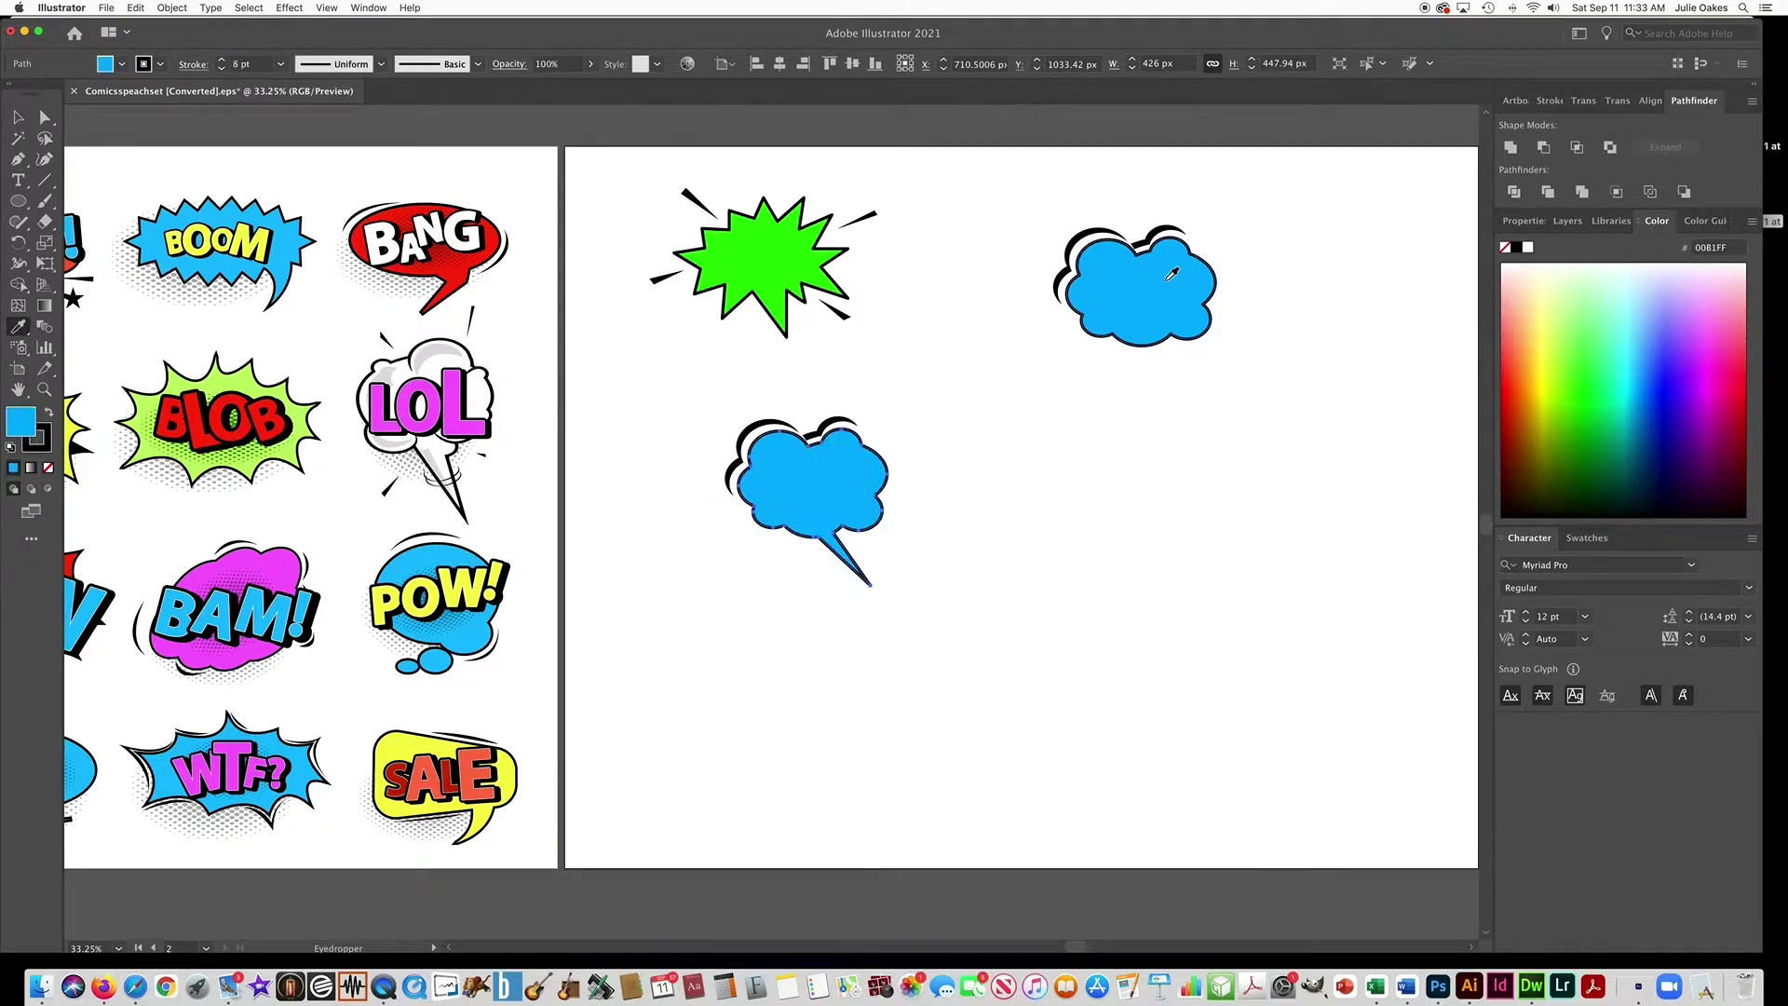
{"action": "left_click", "coordinate": [21, 118]}
{"action": "left_click", "coordinate": [648, 429]}
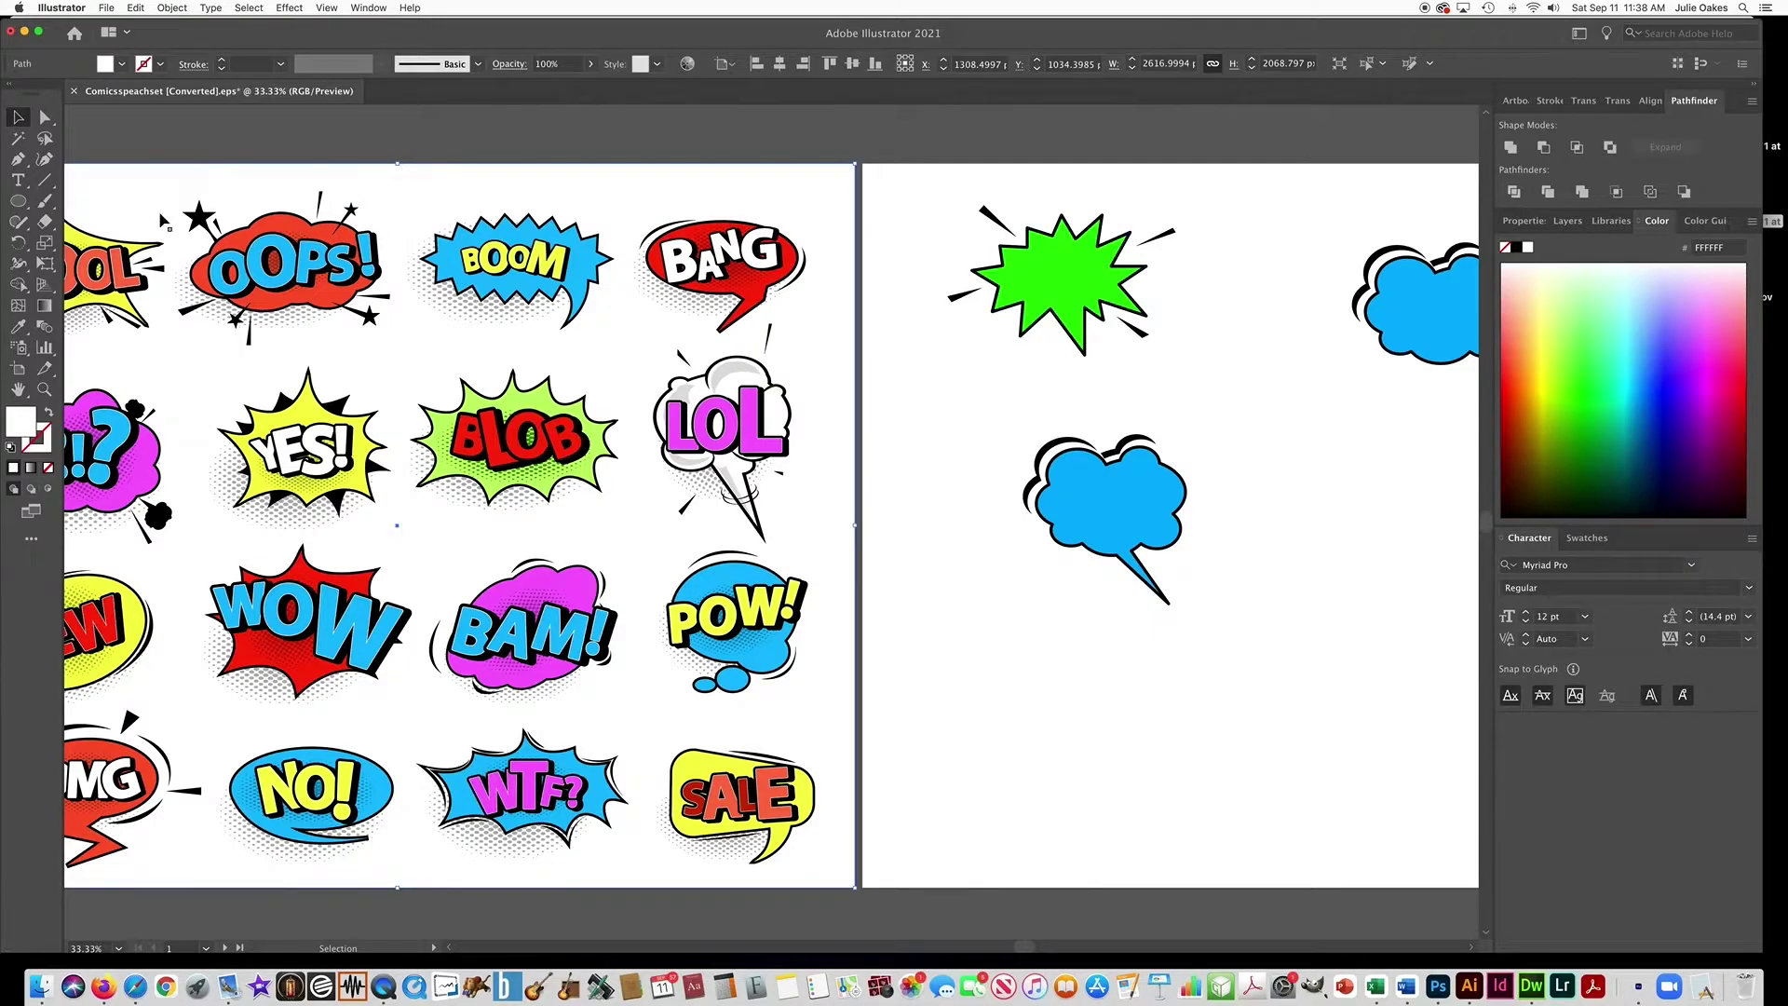
- Create a five-point star with a near-black #020202 fill
{"action": "left_click_drag", "start_coordinate": [18, 202], "coordinate": [116, 289]}
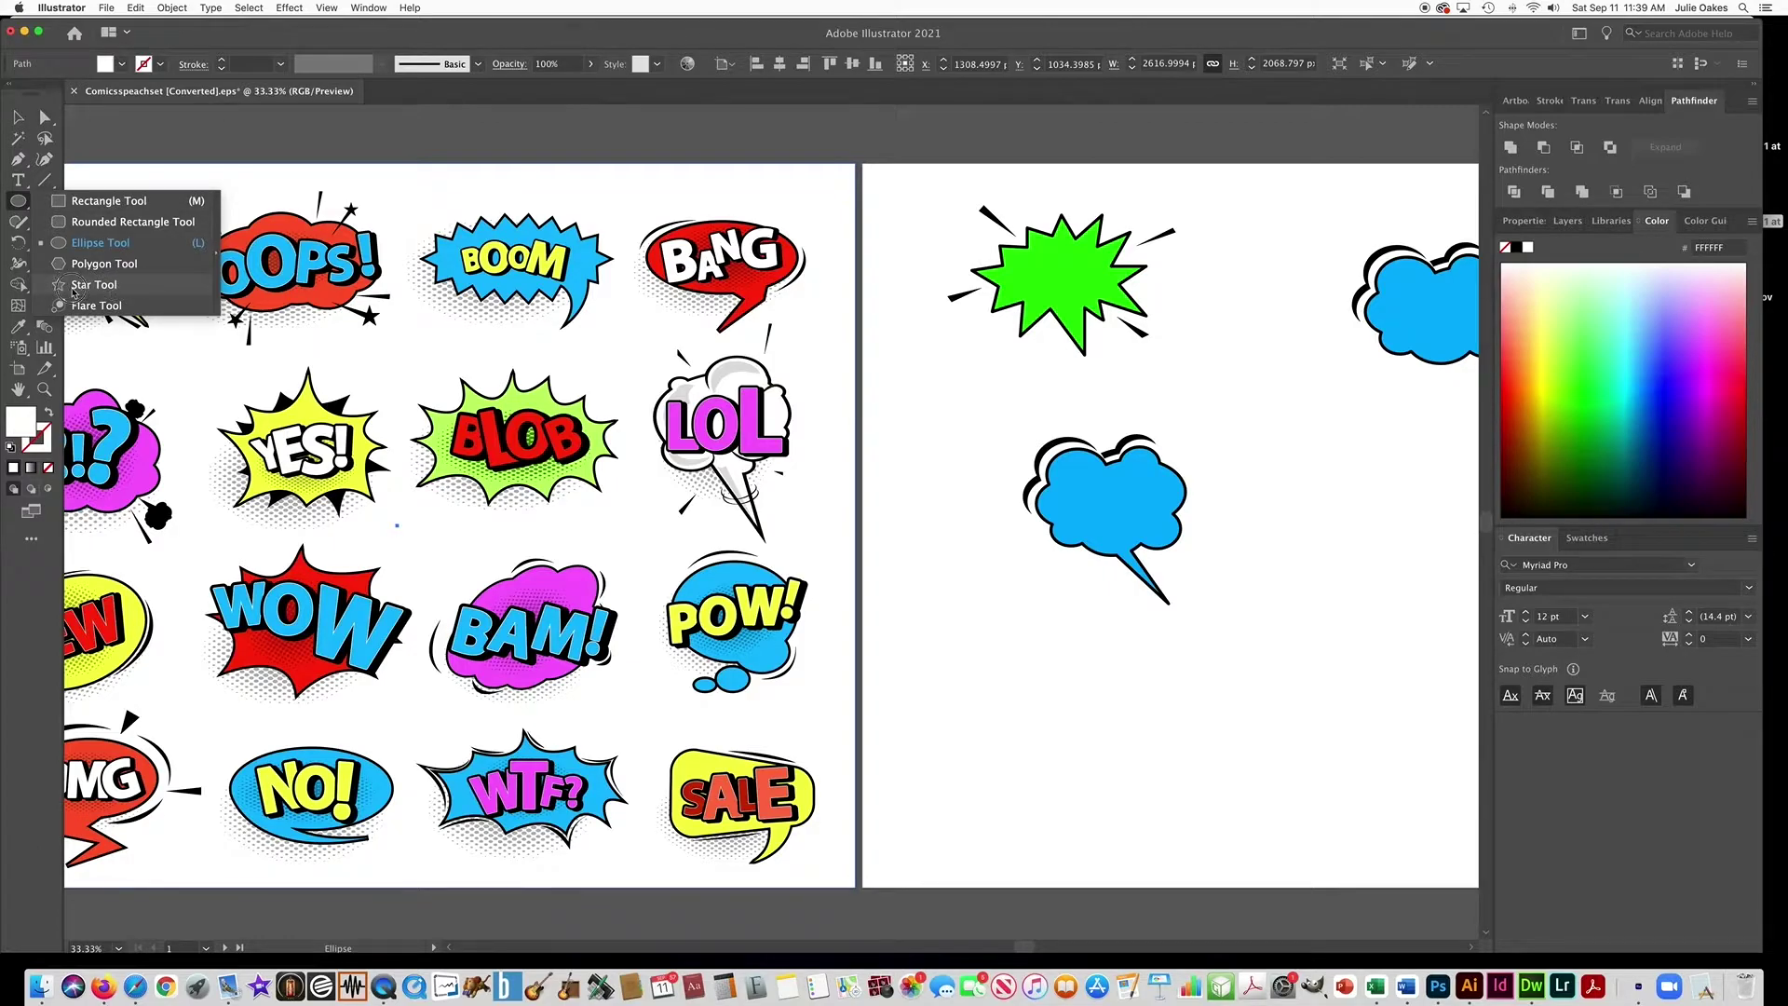
{"action": "left_click_drag", "start_coordinate": [106, 291], "coordinate": [106, 291]}
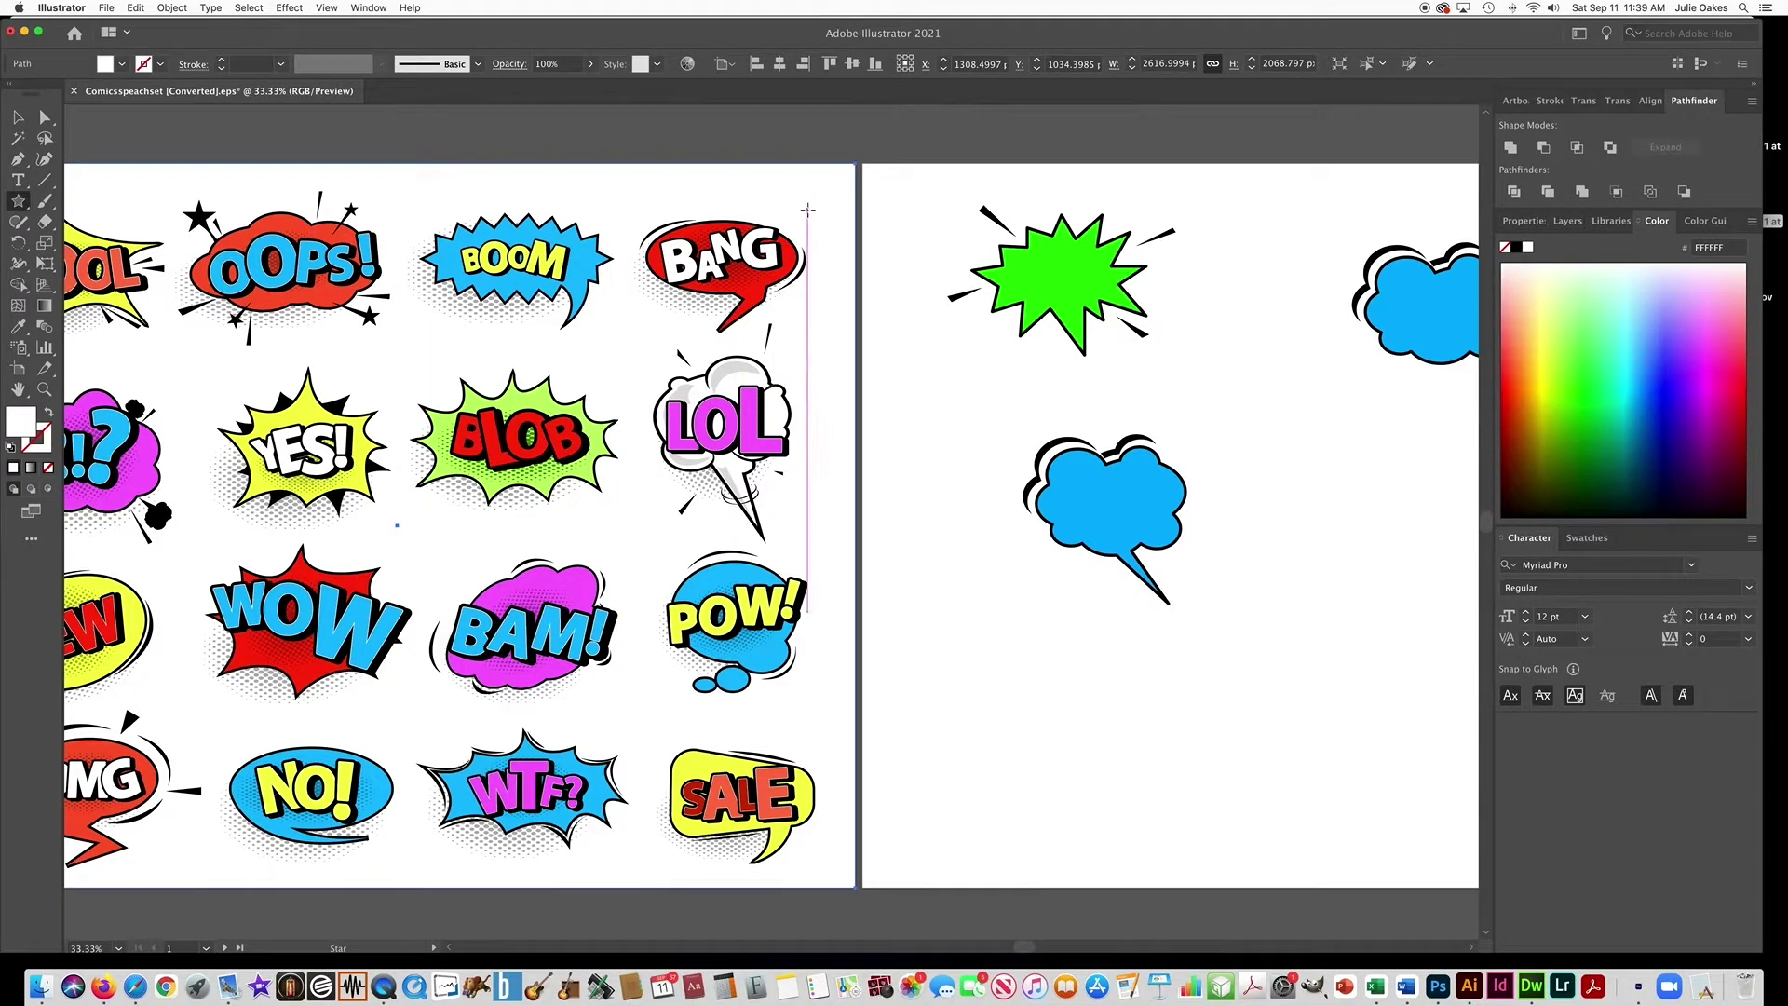
{"action": "left_click", "coordinate": [964, 387]}
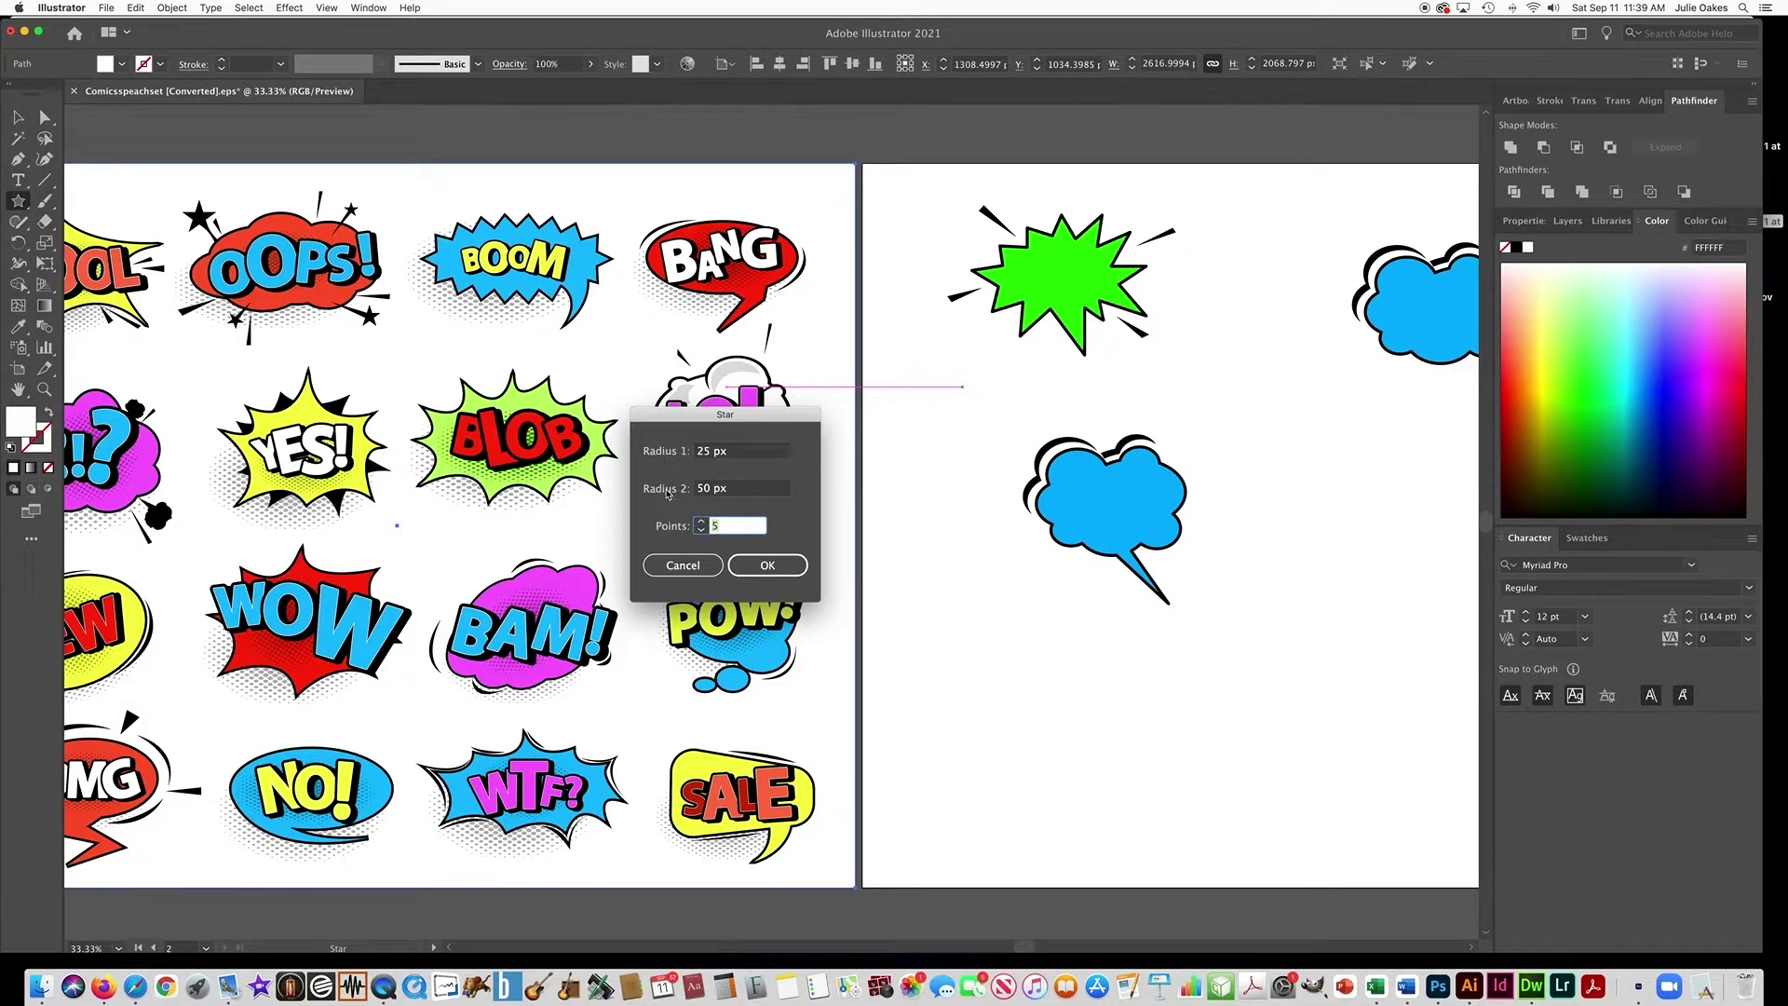
{"action": "key", "text": "Return"}
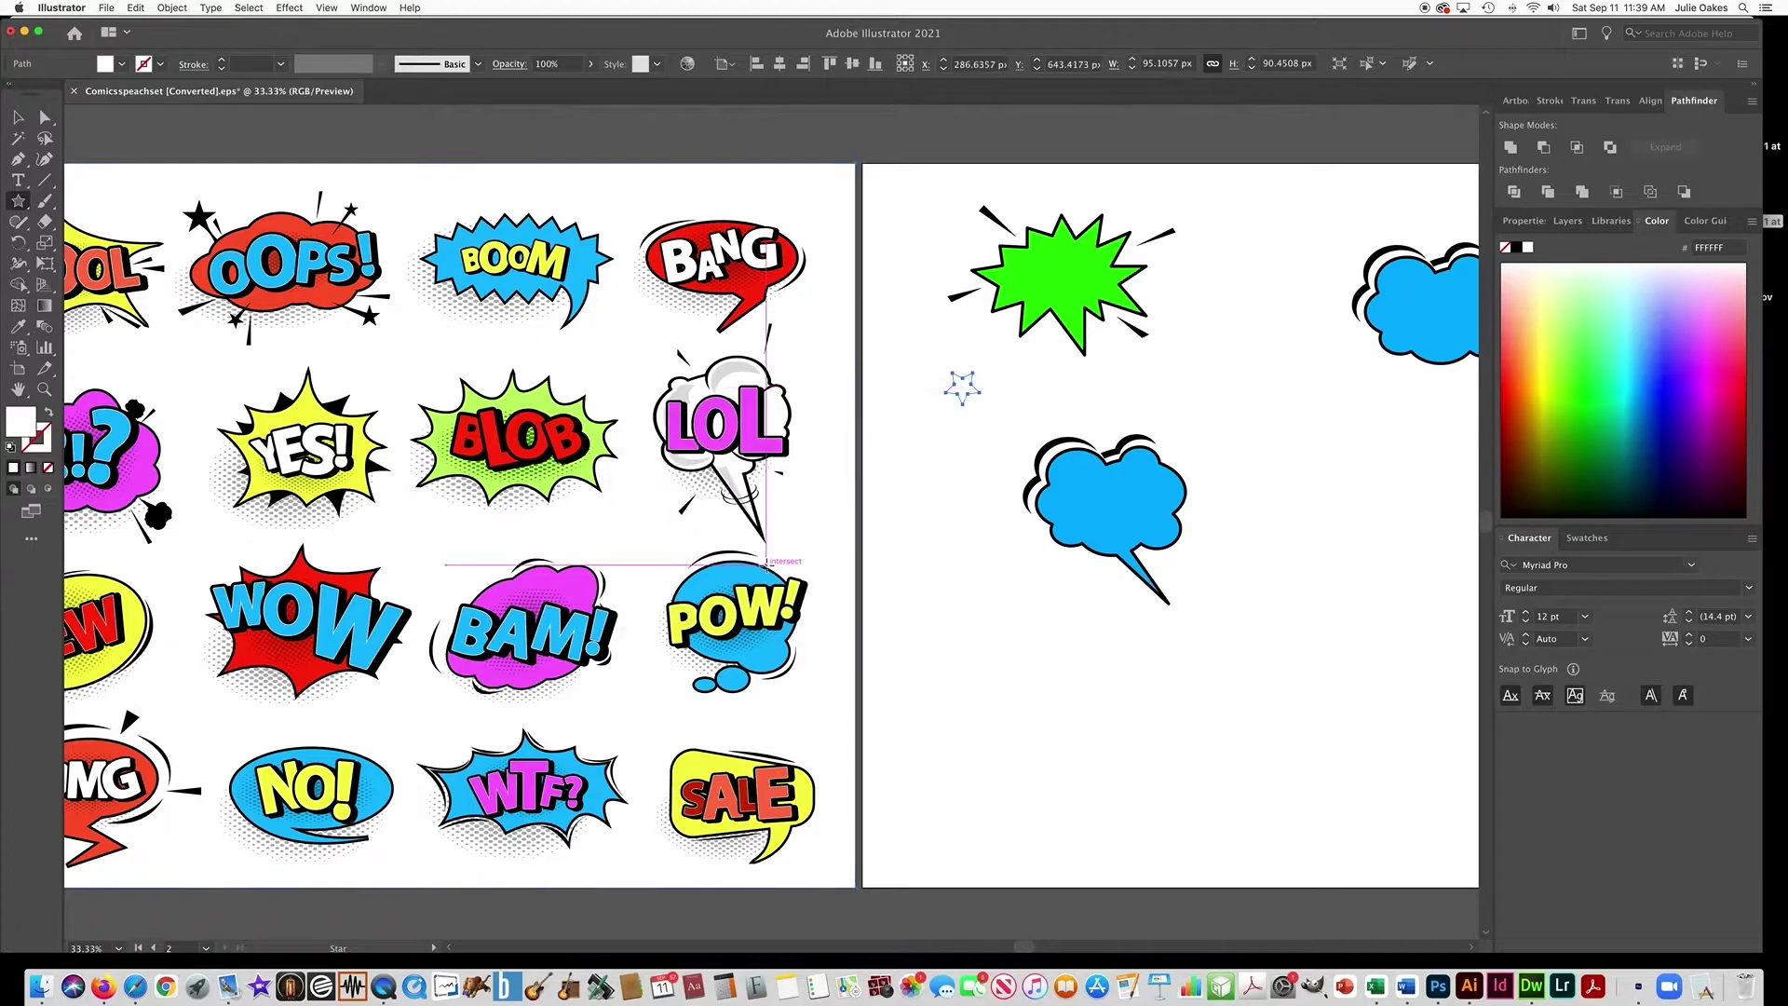
{"action": "double_click", "coordinate": [22, 423]}
{"action": "left_click_drag", "start_coordinate": [929, 608], "coordinate": [908, 612]}
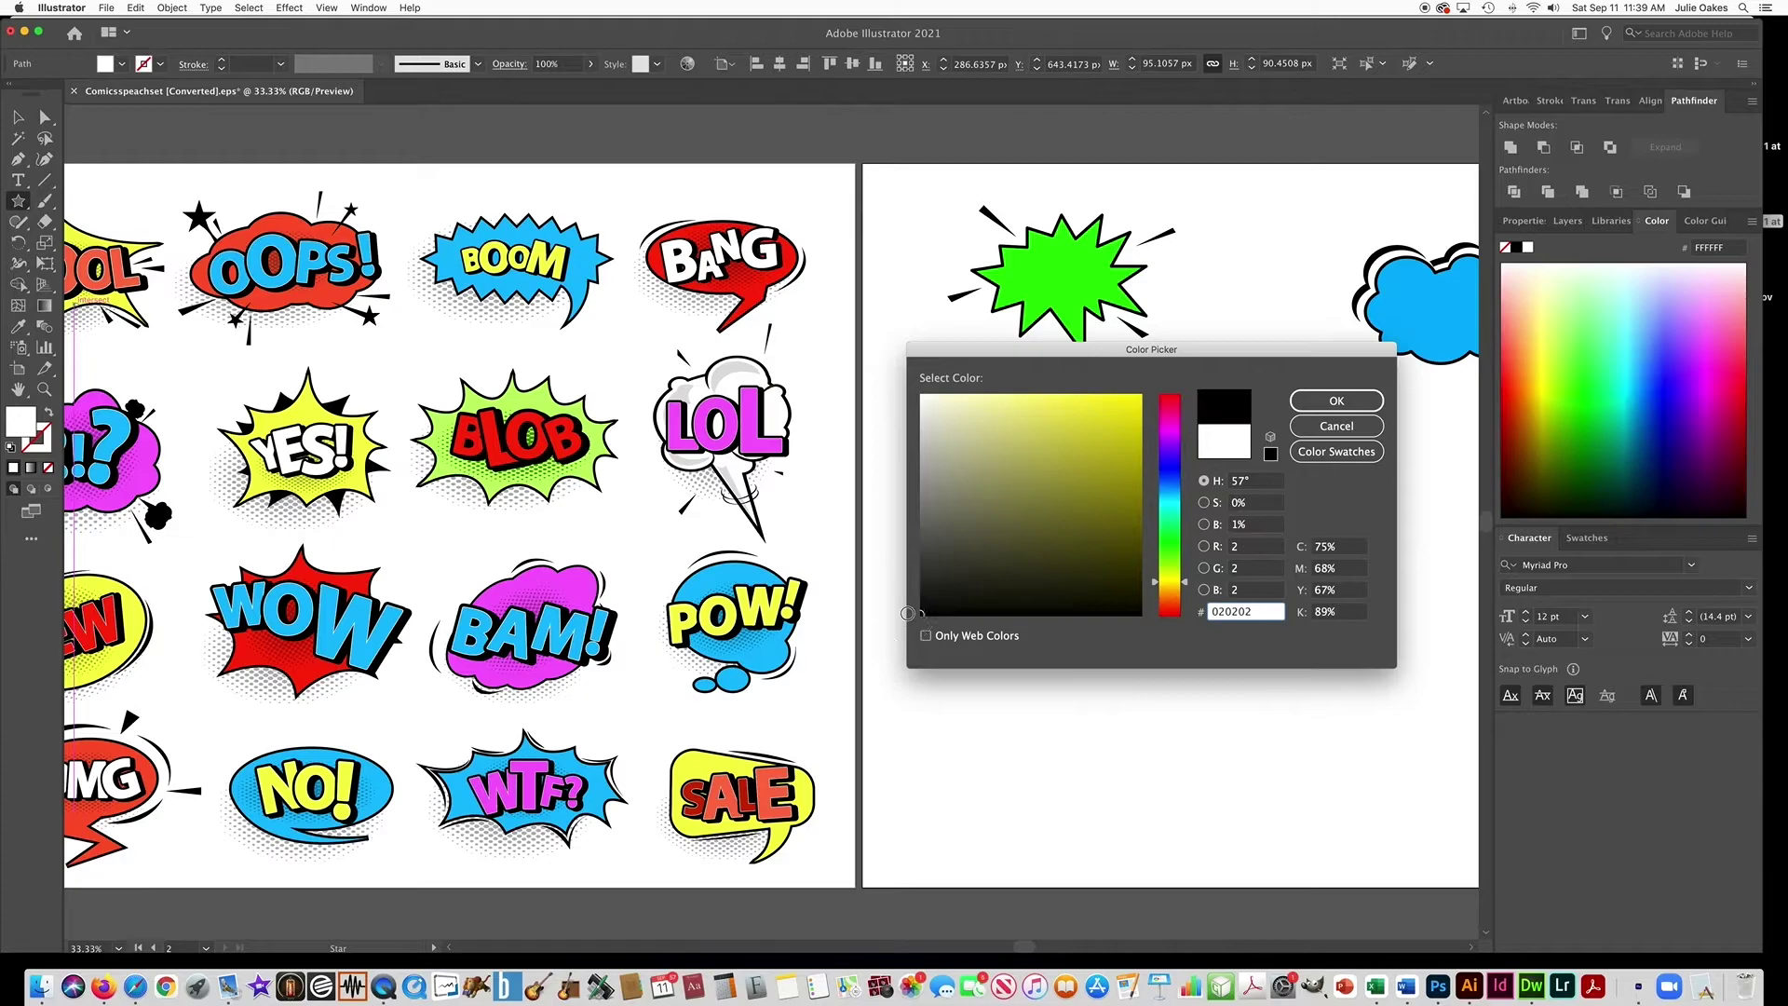
{"action": "key", "text": "Return"}
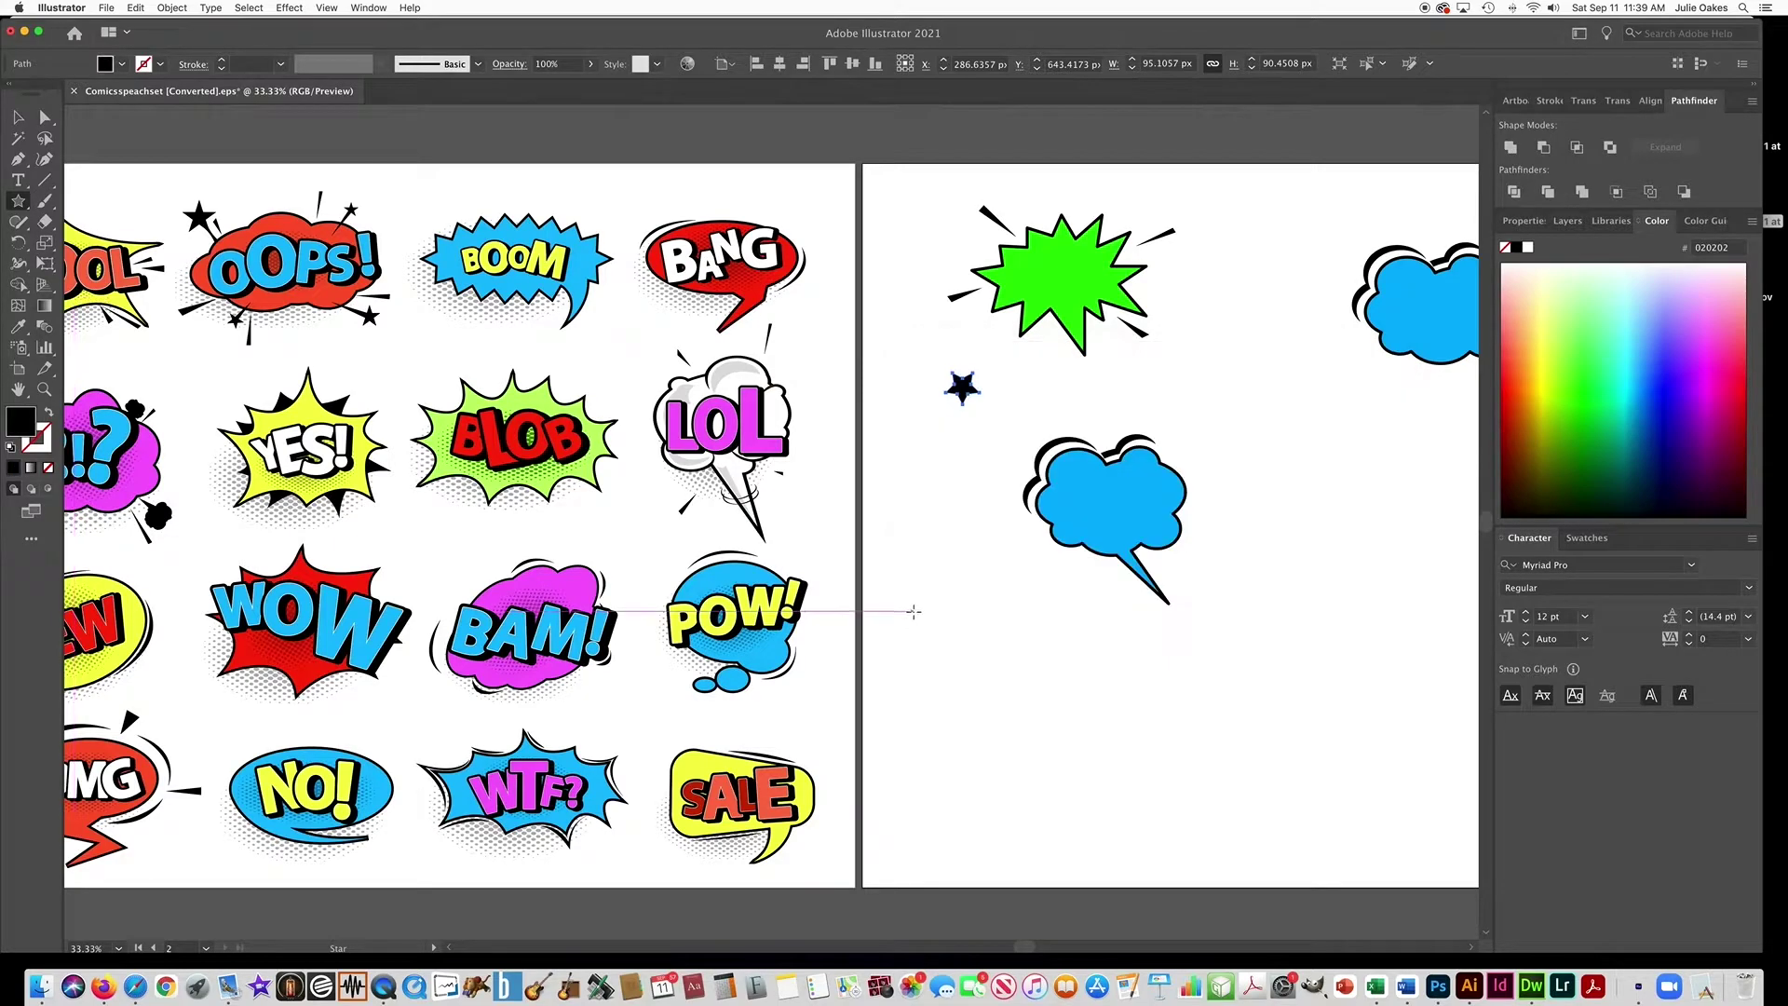
- Tilt the star slightly and place it at the green starburst's upper left
{"action": "left_click", "coordinate": [23, 115]}
{"action": "left_click_drag", "start_coordinate": [985, 369], "coordinate": [980, 232]}
{"action": "left_click", "coordinate": [928, 299]}
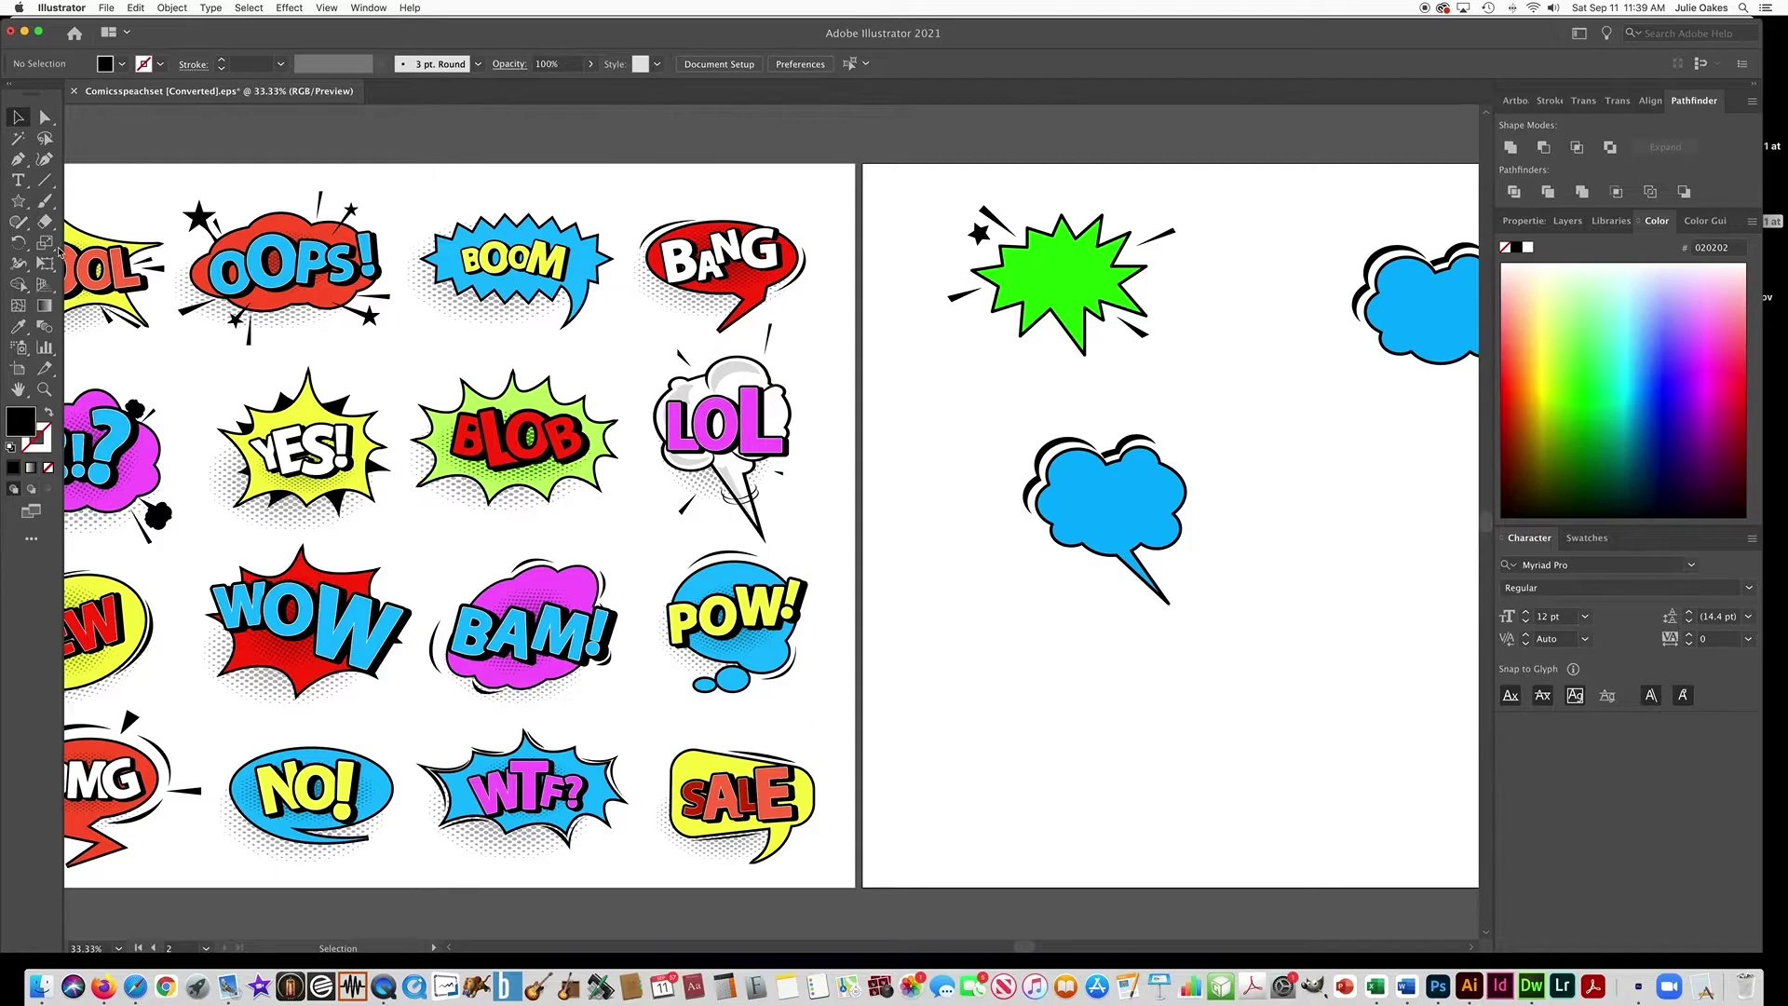
- Create a 20-point star with Radius 2 set to 70 px
{"action": "left_click", "coordinate": [18, 201]}
{"action": "left_click", "coordinate": [983, 577]}
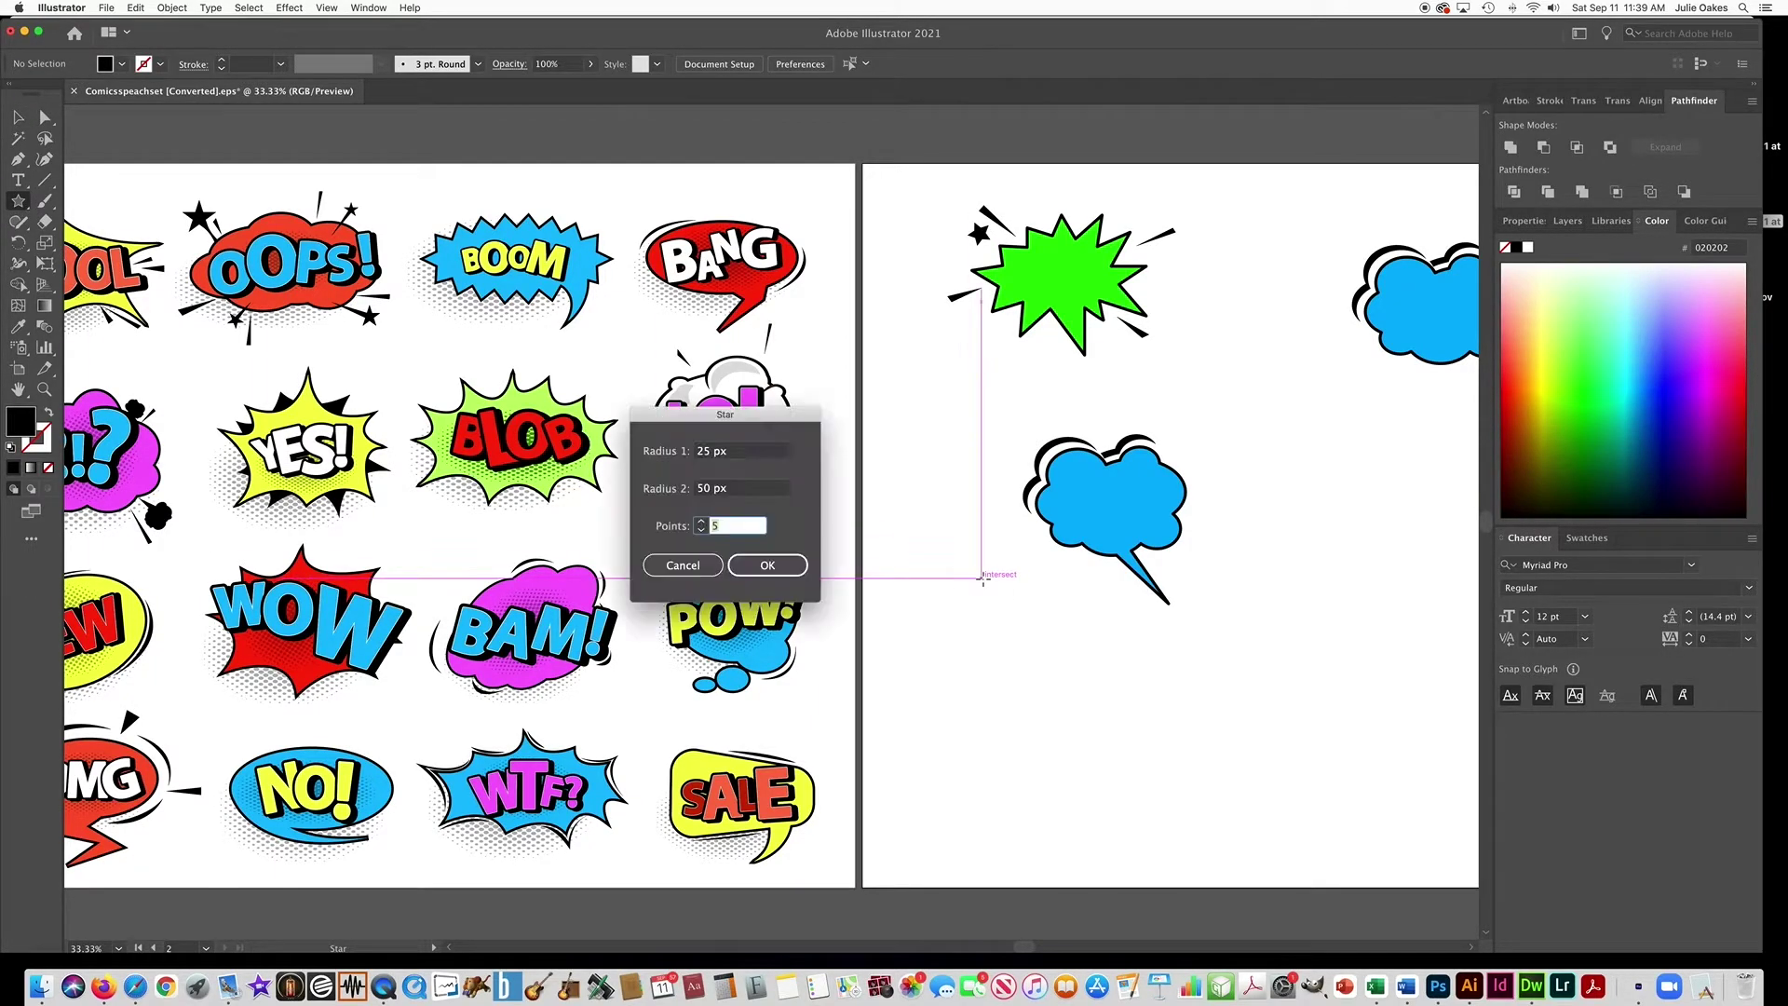
{"action": "left_click", "coordinate": [702, 522]}
{"action": "left_click", "coordinate": [702, 523]}
{"action": "left_click", "coordinate": [706, 493]}
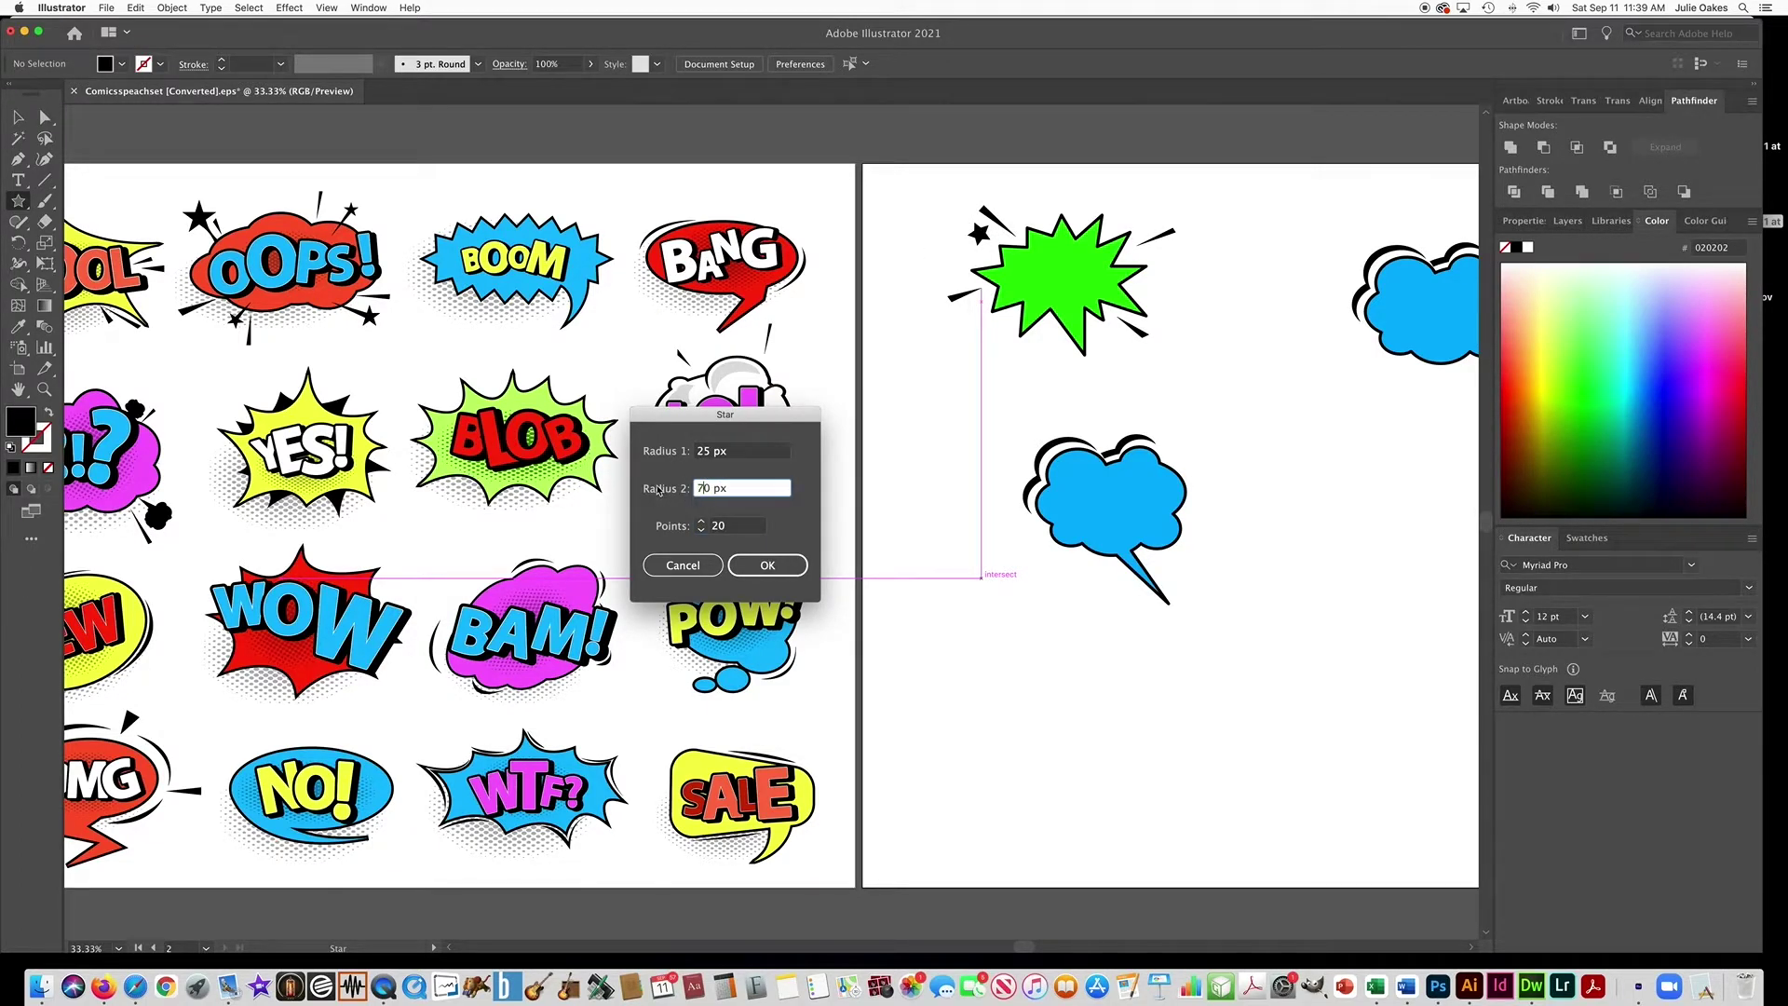
{"action": "left_click", "coordinate": [762, 563]}
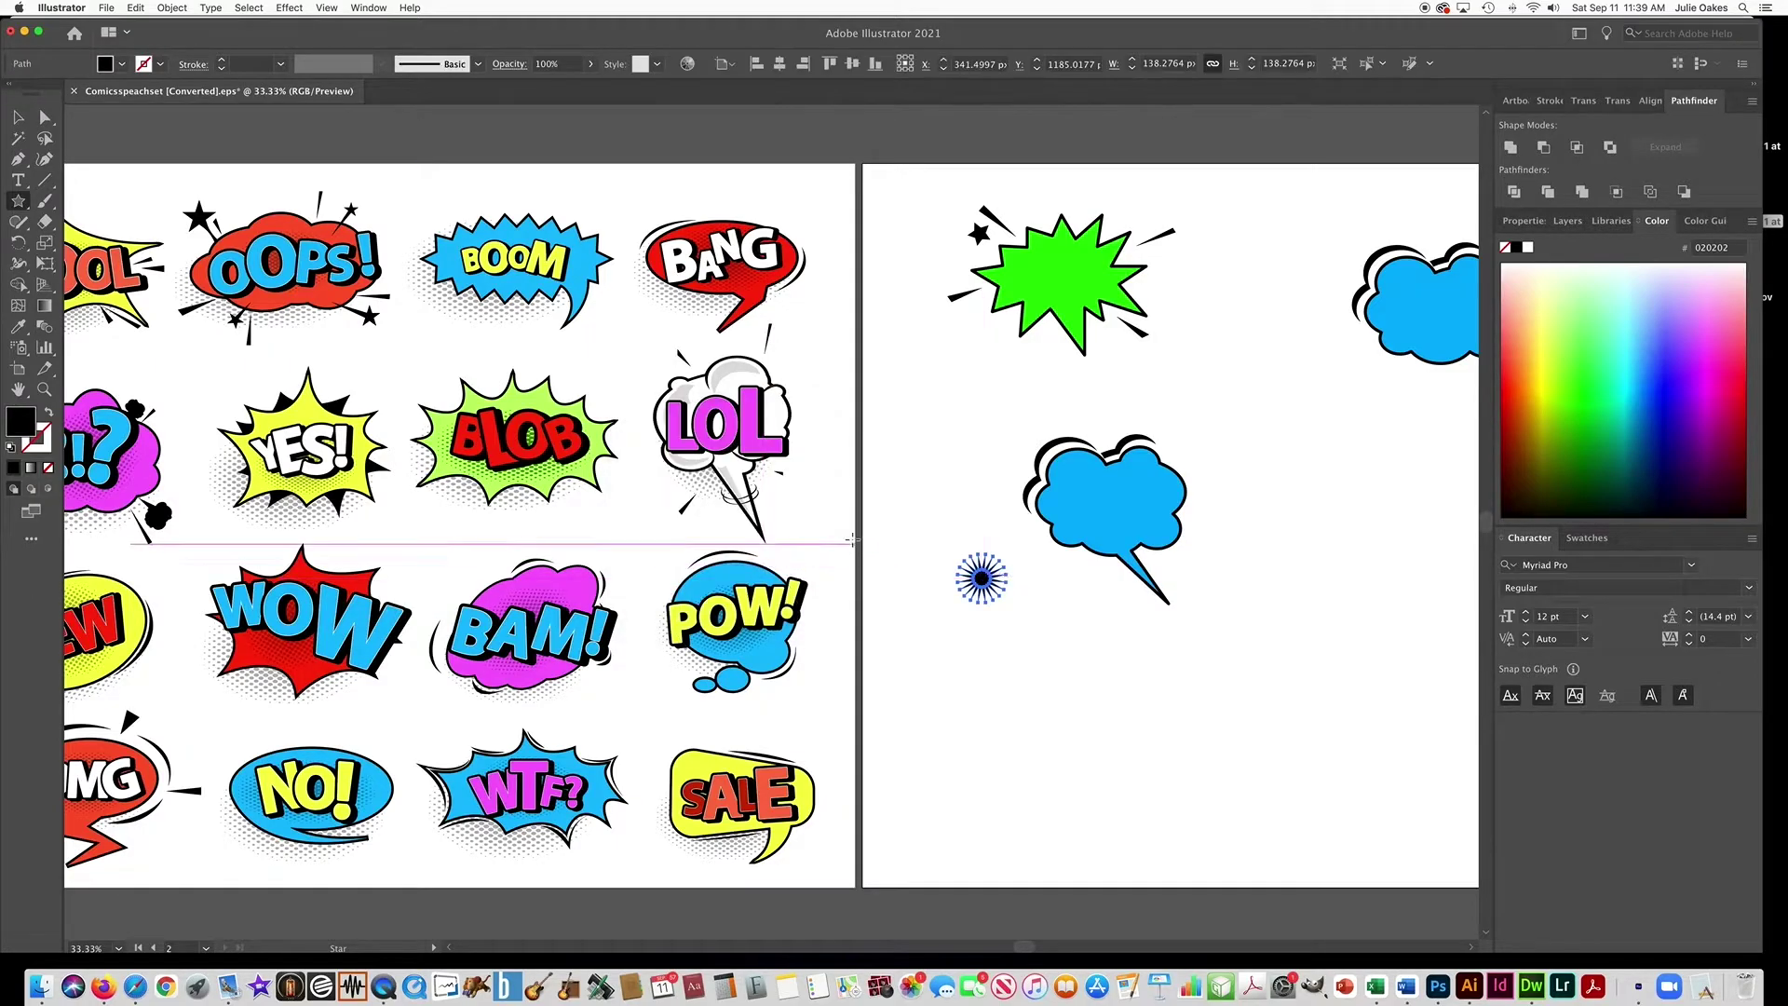
- Shrink the starburst to a compact size just left of the blue speech bubble's top
{"action": "left_click", "coordinate": [18, 117]}
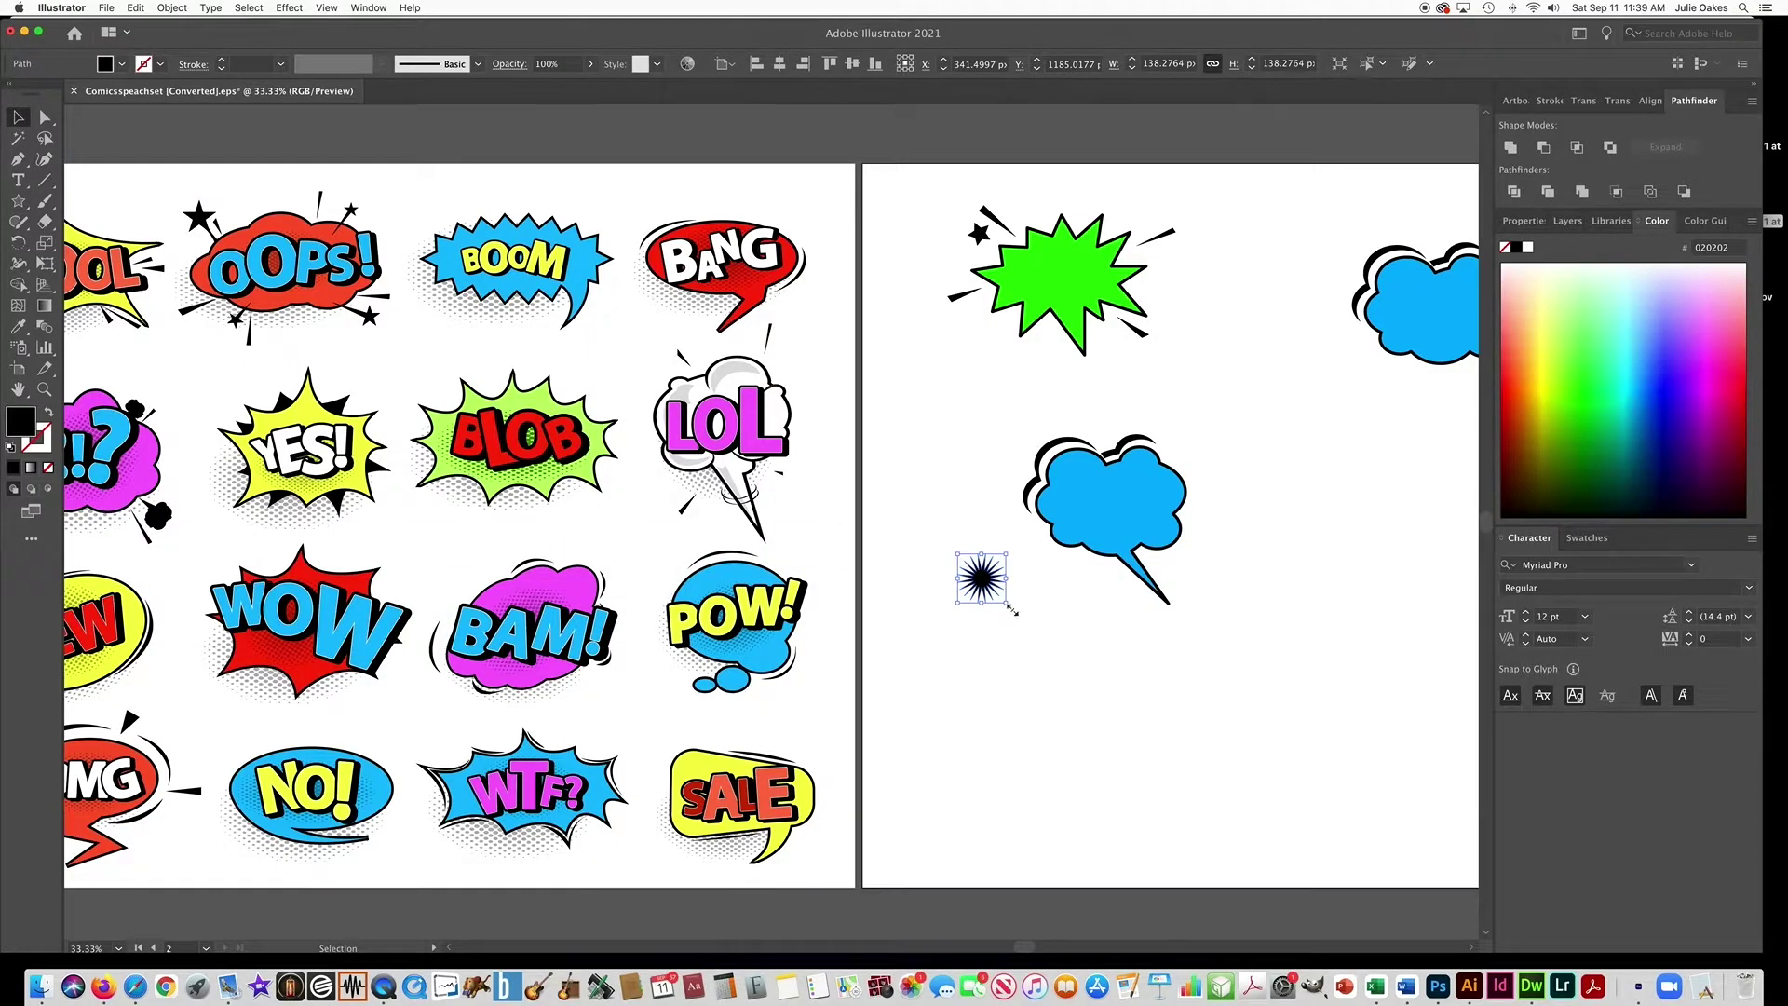
{"action": "left_click_drag", "start_coordinate": [1006, 603], "coordinate": [1358, 738]}
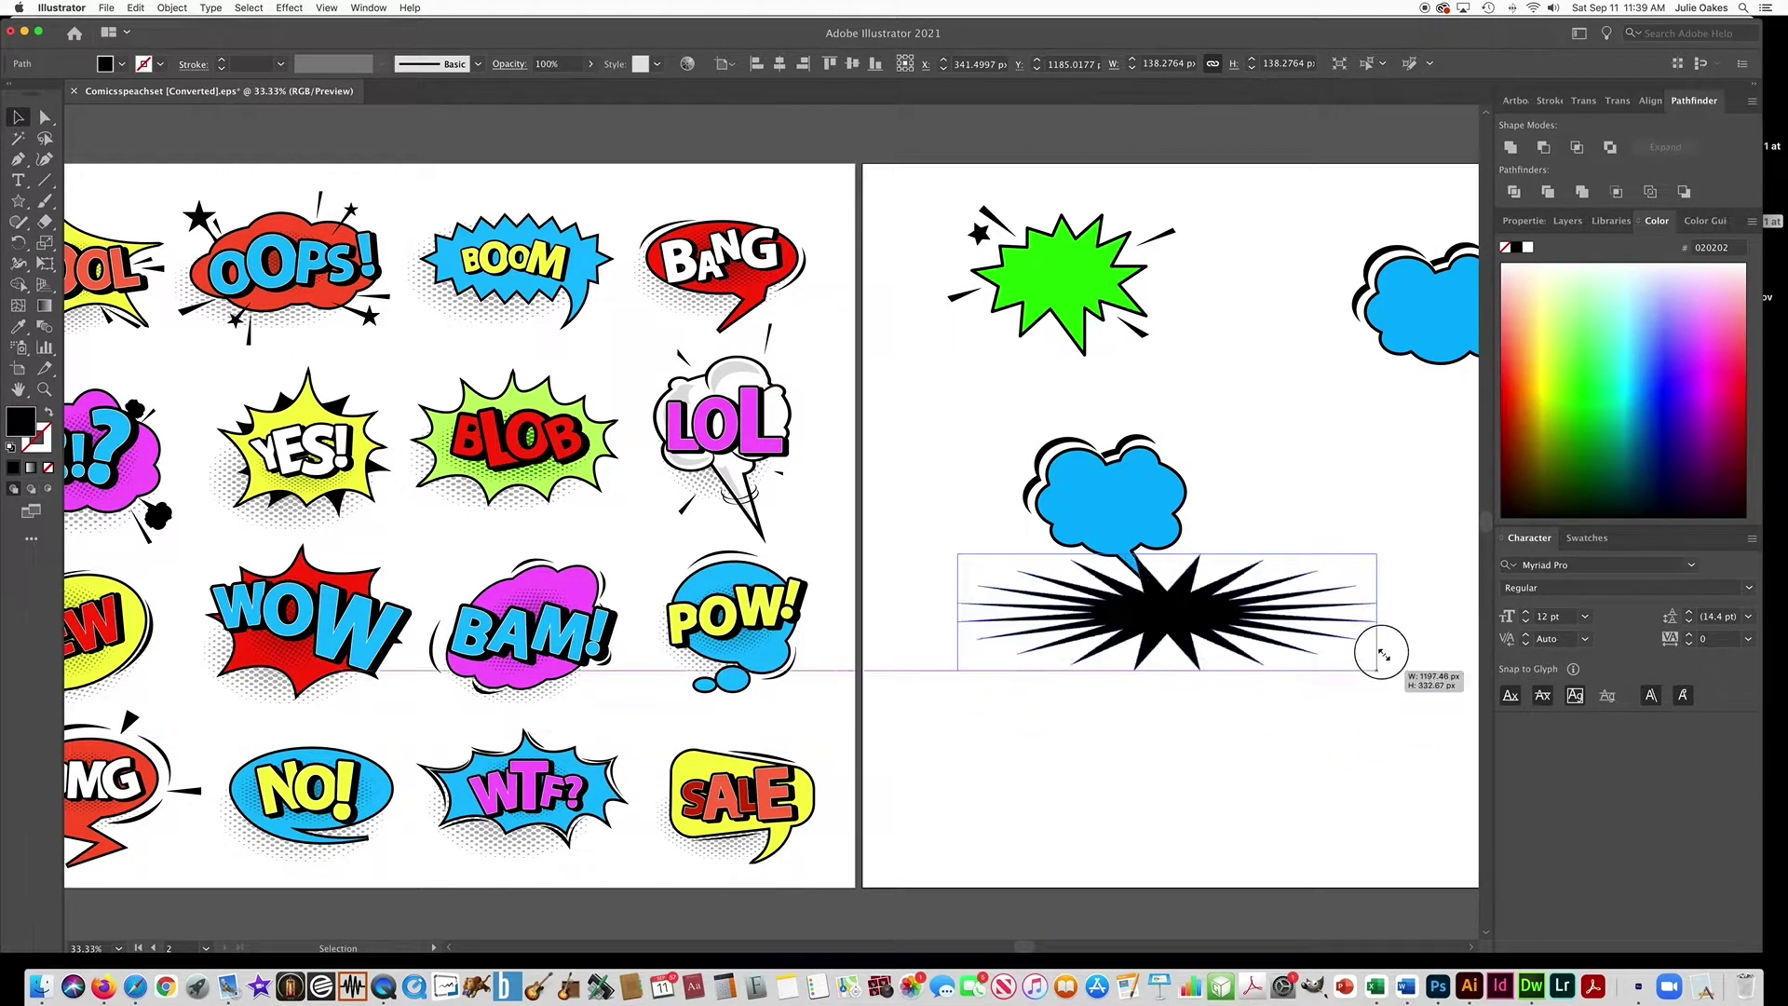
{"action": "left_click_drag", "start_coordinate": [1381, 653], "coordinate": [997, 446]}
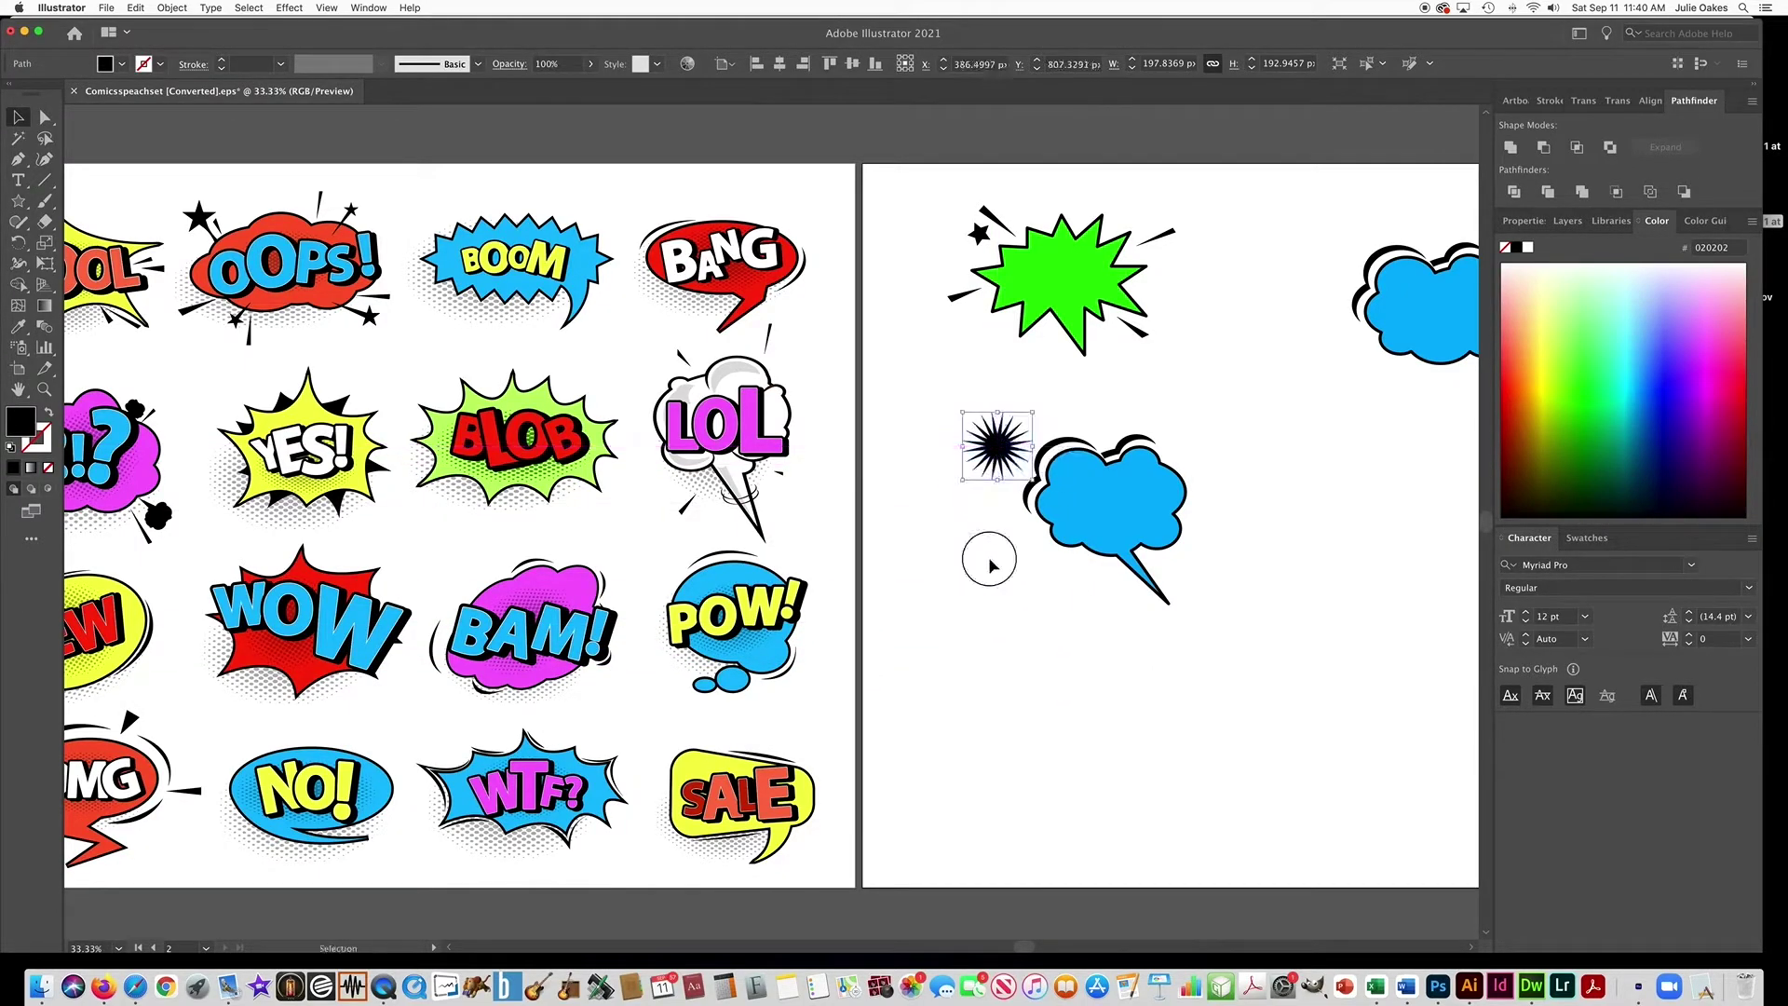
{"action": "left_click", "coordinate": [990, 564]}
{"action": "left_click", "coordinate": [18, 201]}
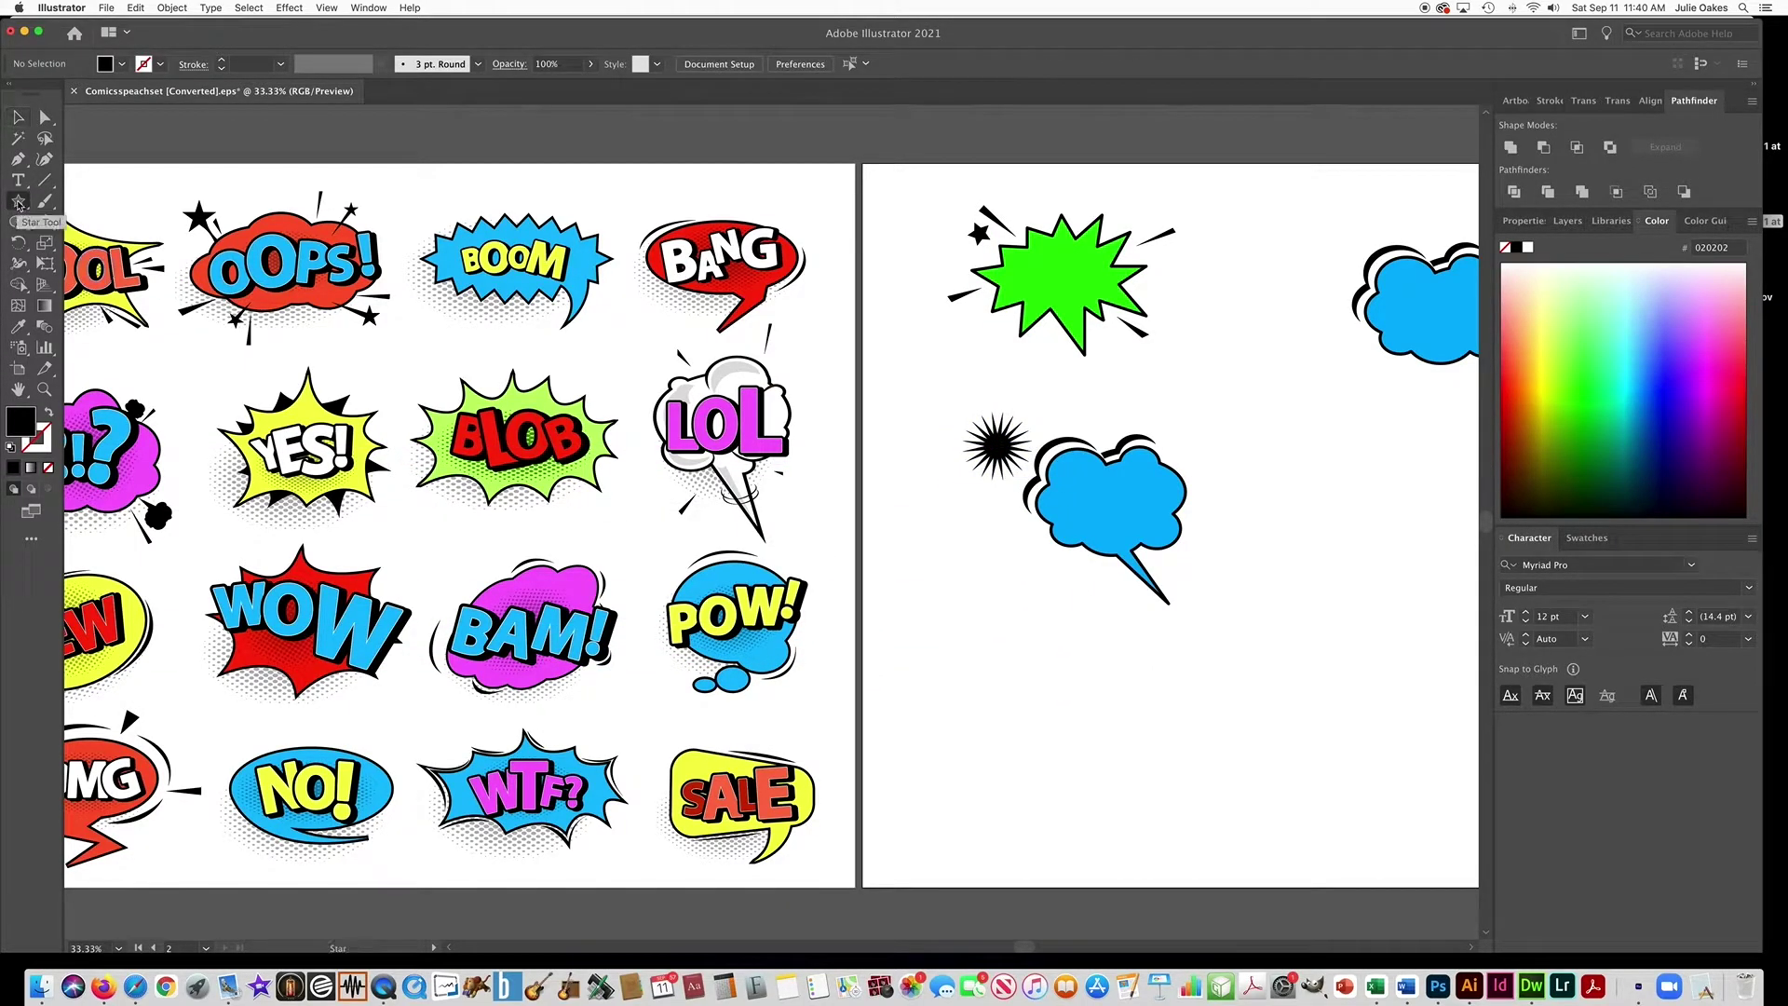
- Create a 20-point star with Radius 1 of 40 px and Radius 2 of 50 px
{"action": "left_click", "coordinate": [925, 385]}
{"action": "left_click", "coordinate": [695, 491]}
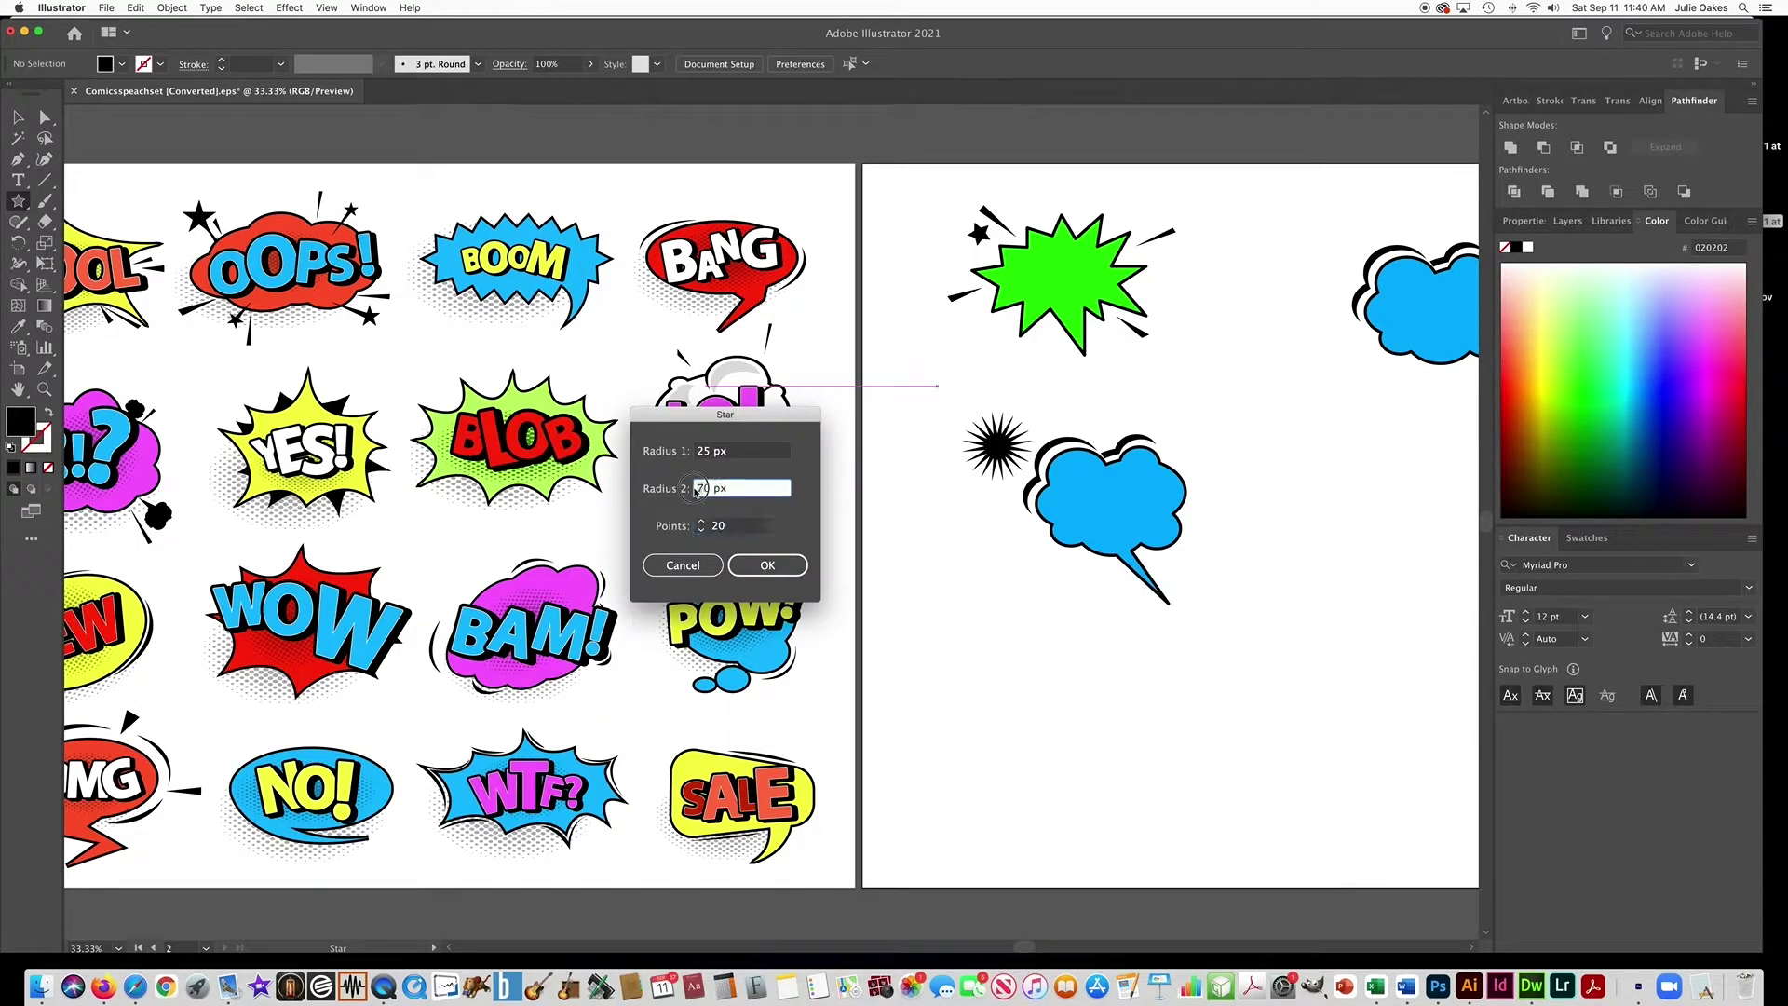
{"action": "type", "text": "5"}
{"action": "double_click", "coordinate": [713, 456]}
{"action": "type", "text": "40"}
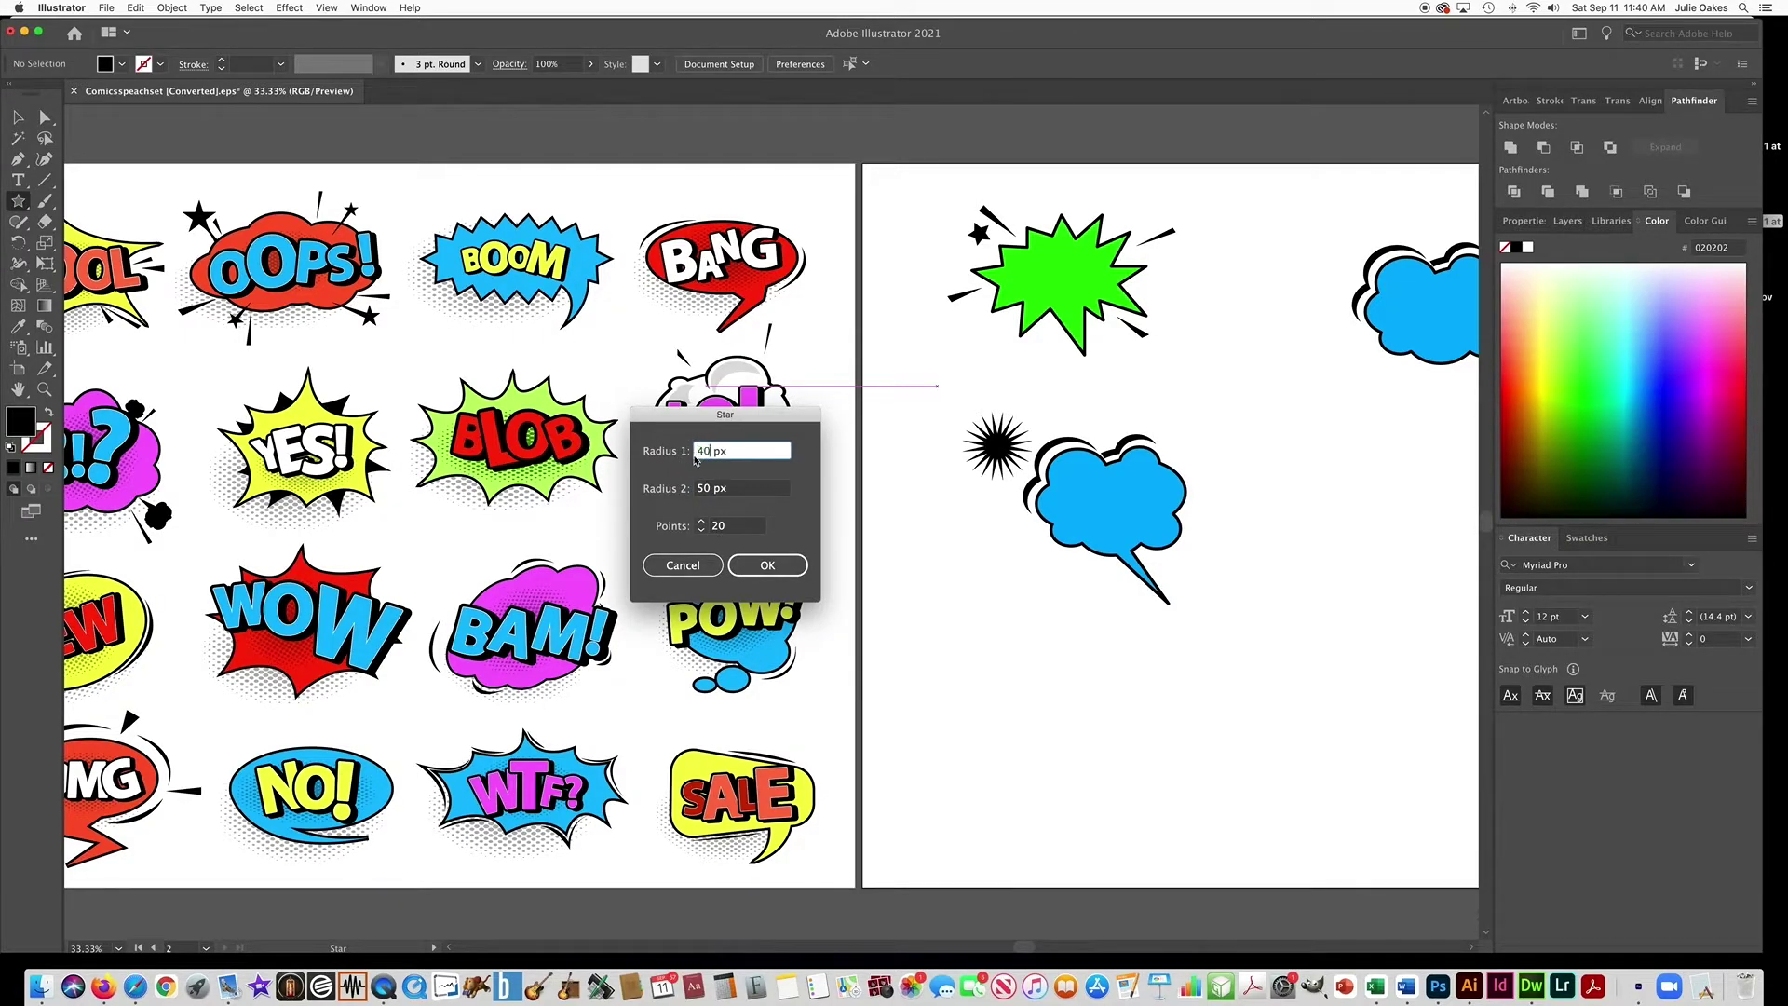
{"action": "left_click", "coordinate": [774, 565]}
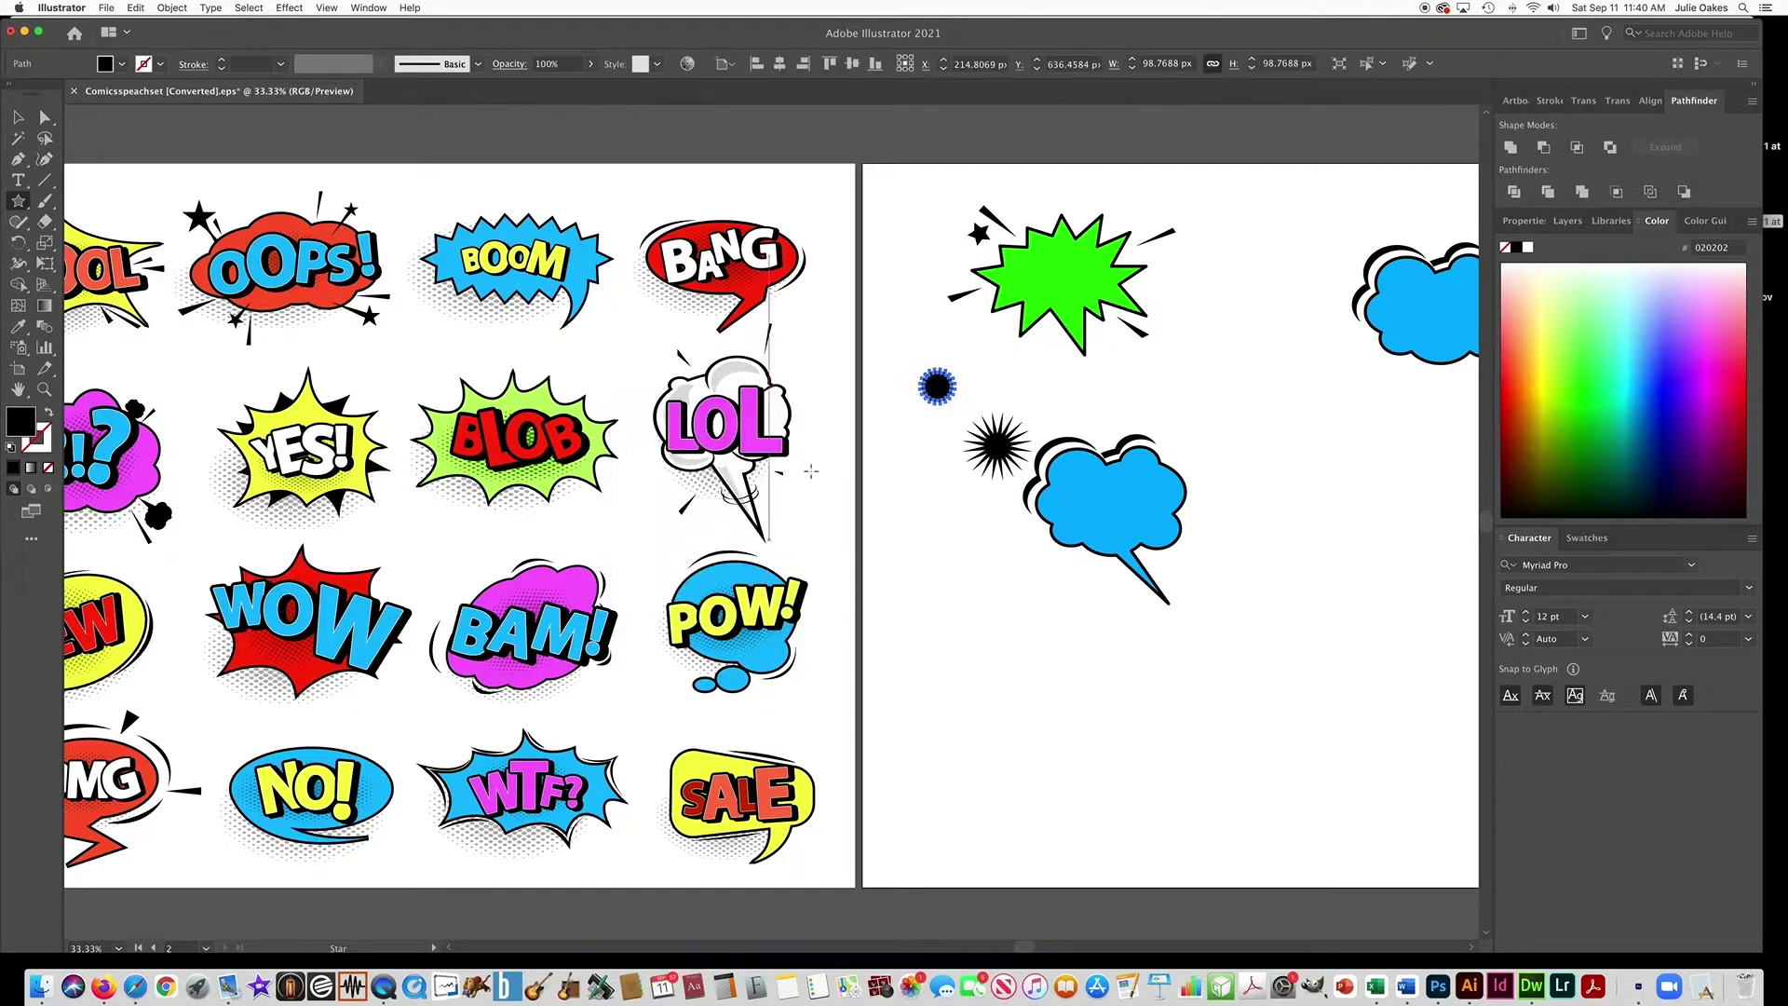
- Enlarge the black star to about 398 px and place it beside the green starburst
{"action": "key", "text": "v"}
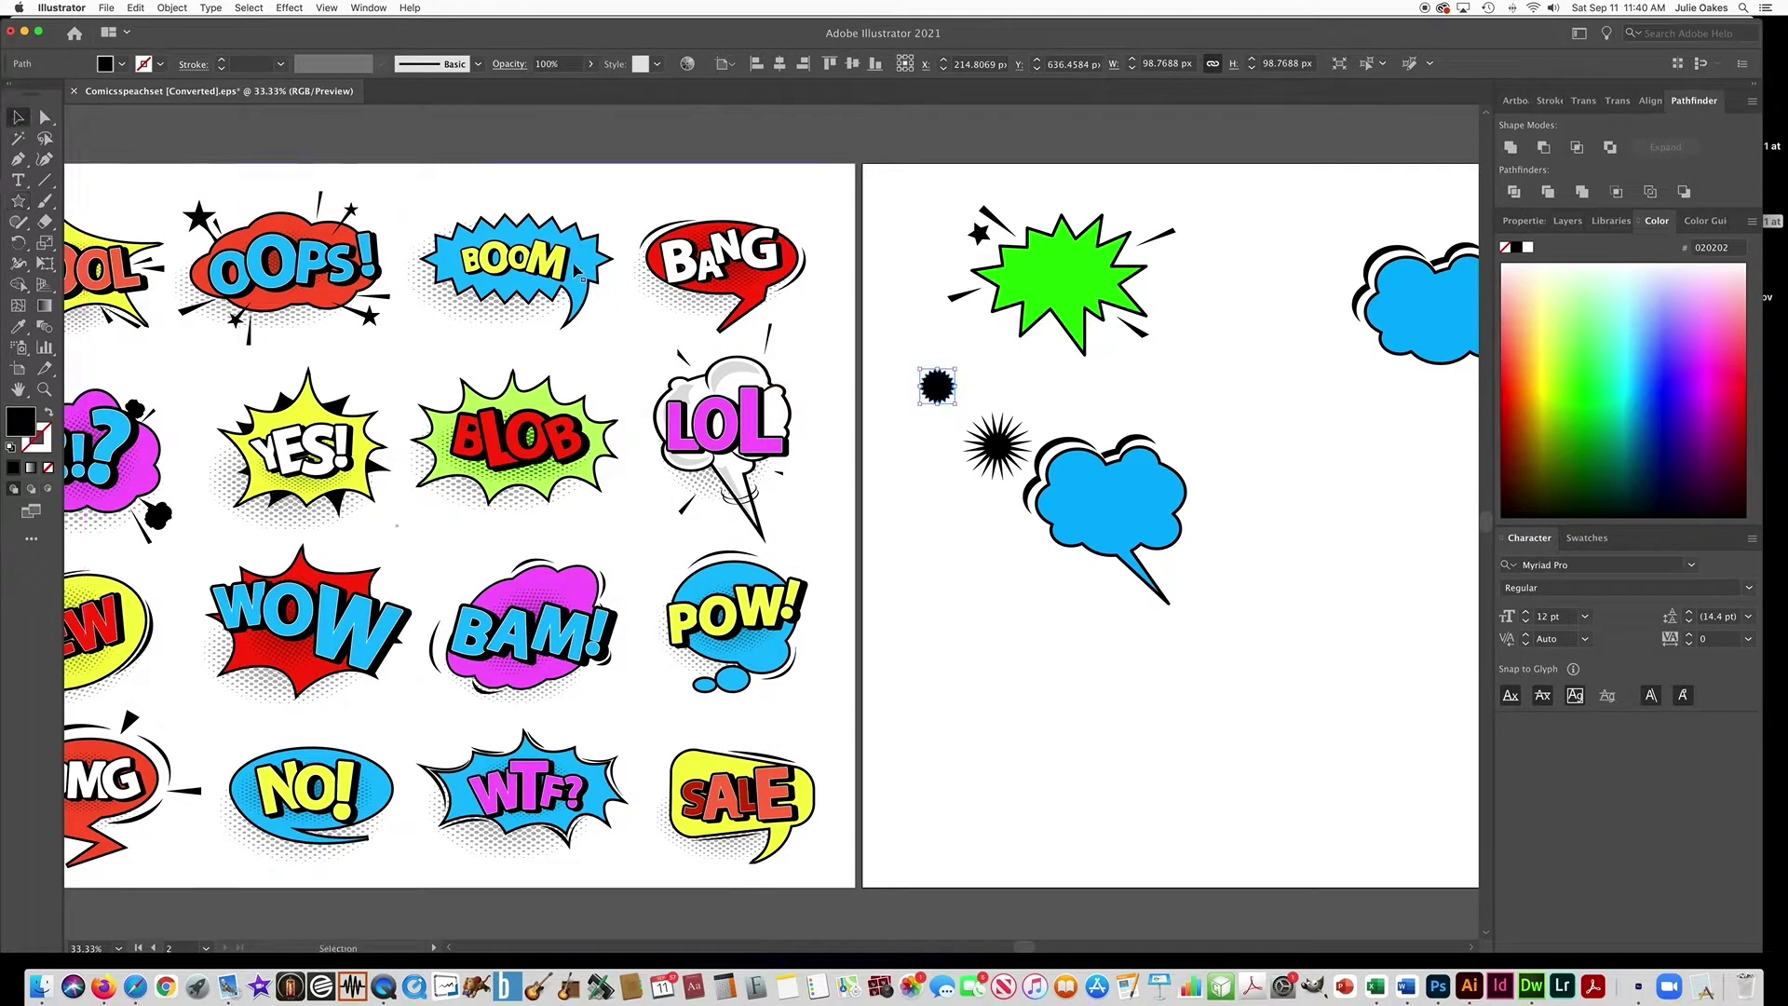
{"action": "left_click_drag", "start_coordinate": [954, 405], "coordinate": [1059, 508]}
{"action": "left_click", "coordinate": [942, 381]}
{"action": "left_click_drag", "start_coordinate": [942, 382], "coordinate": [864, 323]}
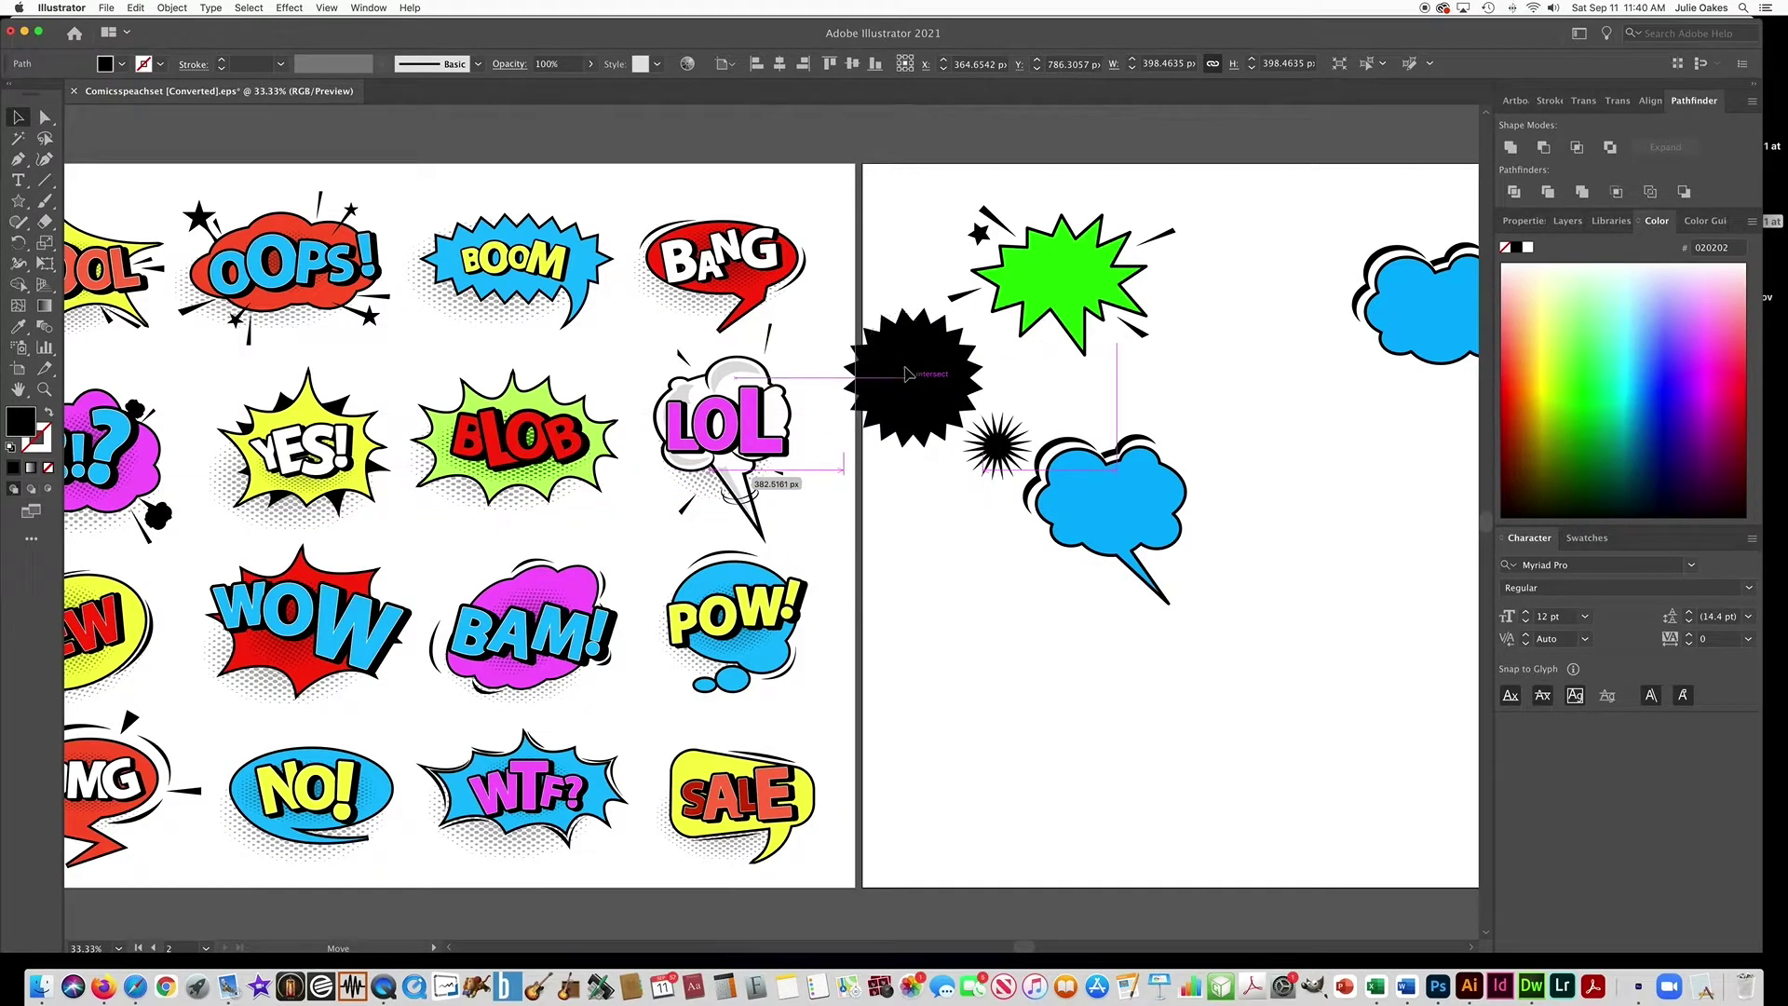
{"action": "left_click", "coordinate": [959, 560]}
{"action": "left_click_drag", "start_coordinate": [952, 561], "coordinate": [607, 564]}
{"action": "left_click_drag", "start_coordinate": [596, 377], "coordinate": [934, 313]}
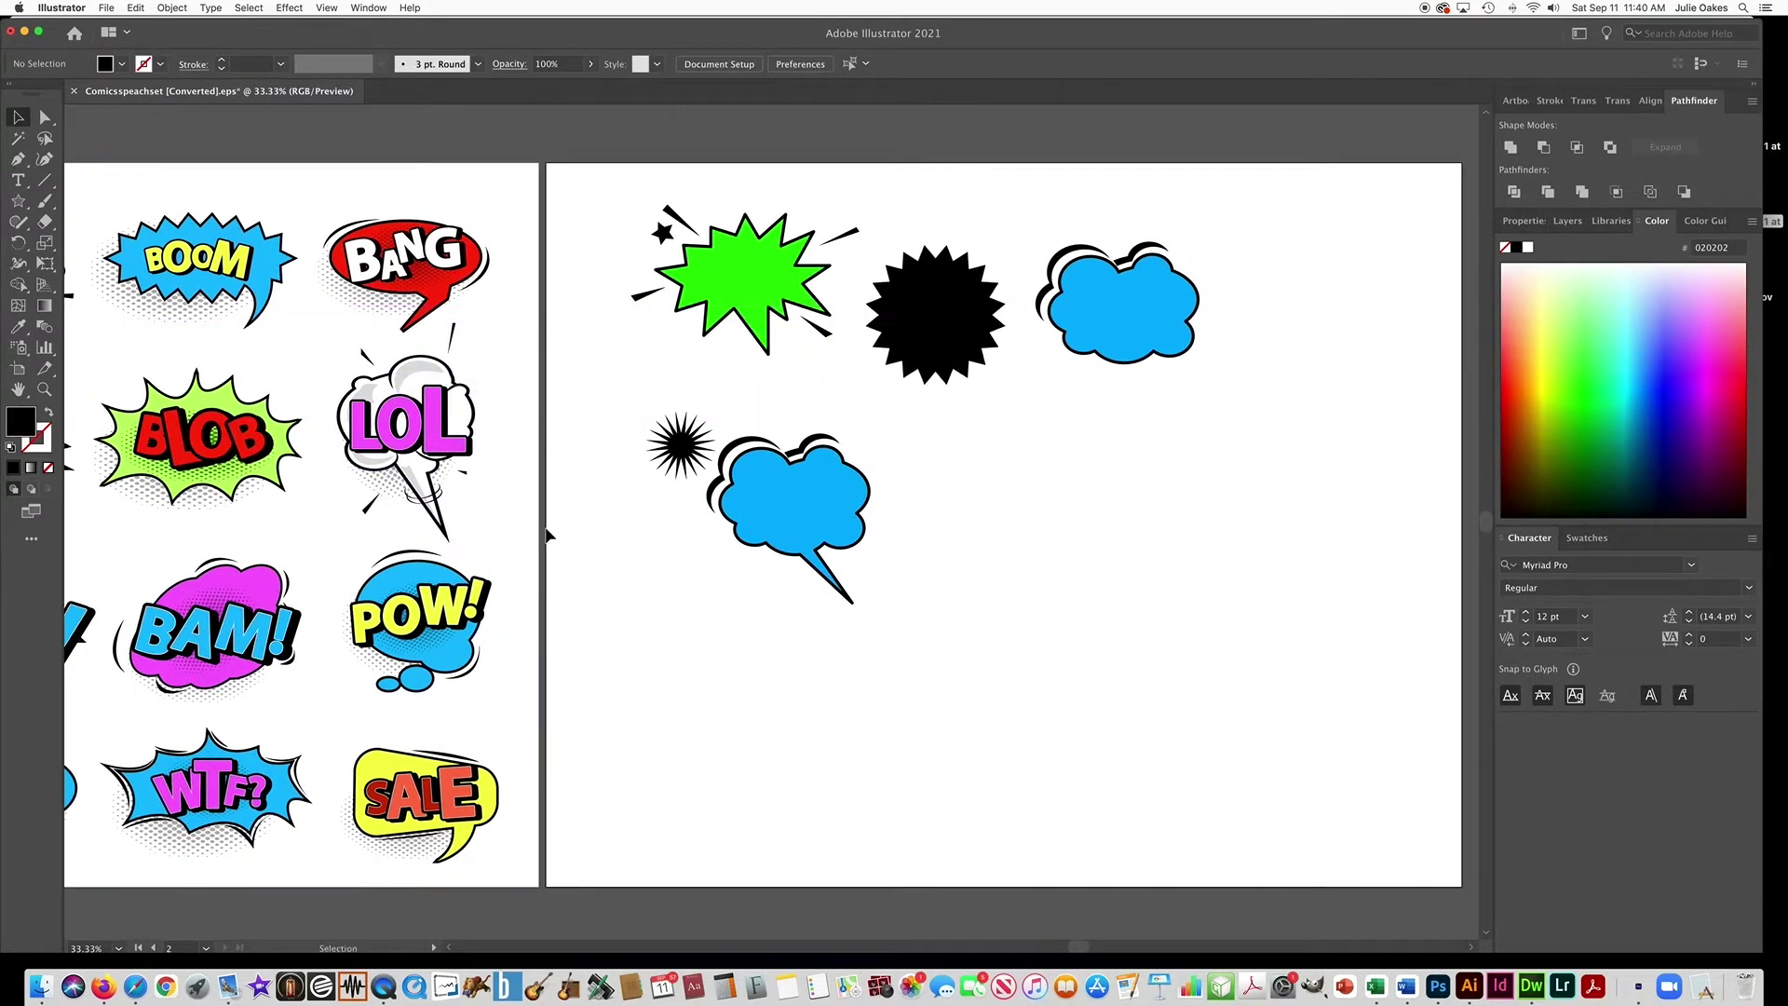
- Move the Paintbrush Tool Options Fidelity slider one stop toward Smooth
{"action": "left_click", "coordinate": [45, 204]}
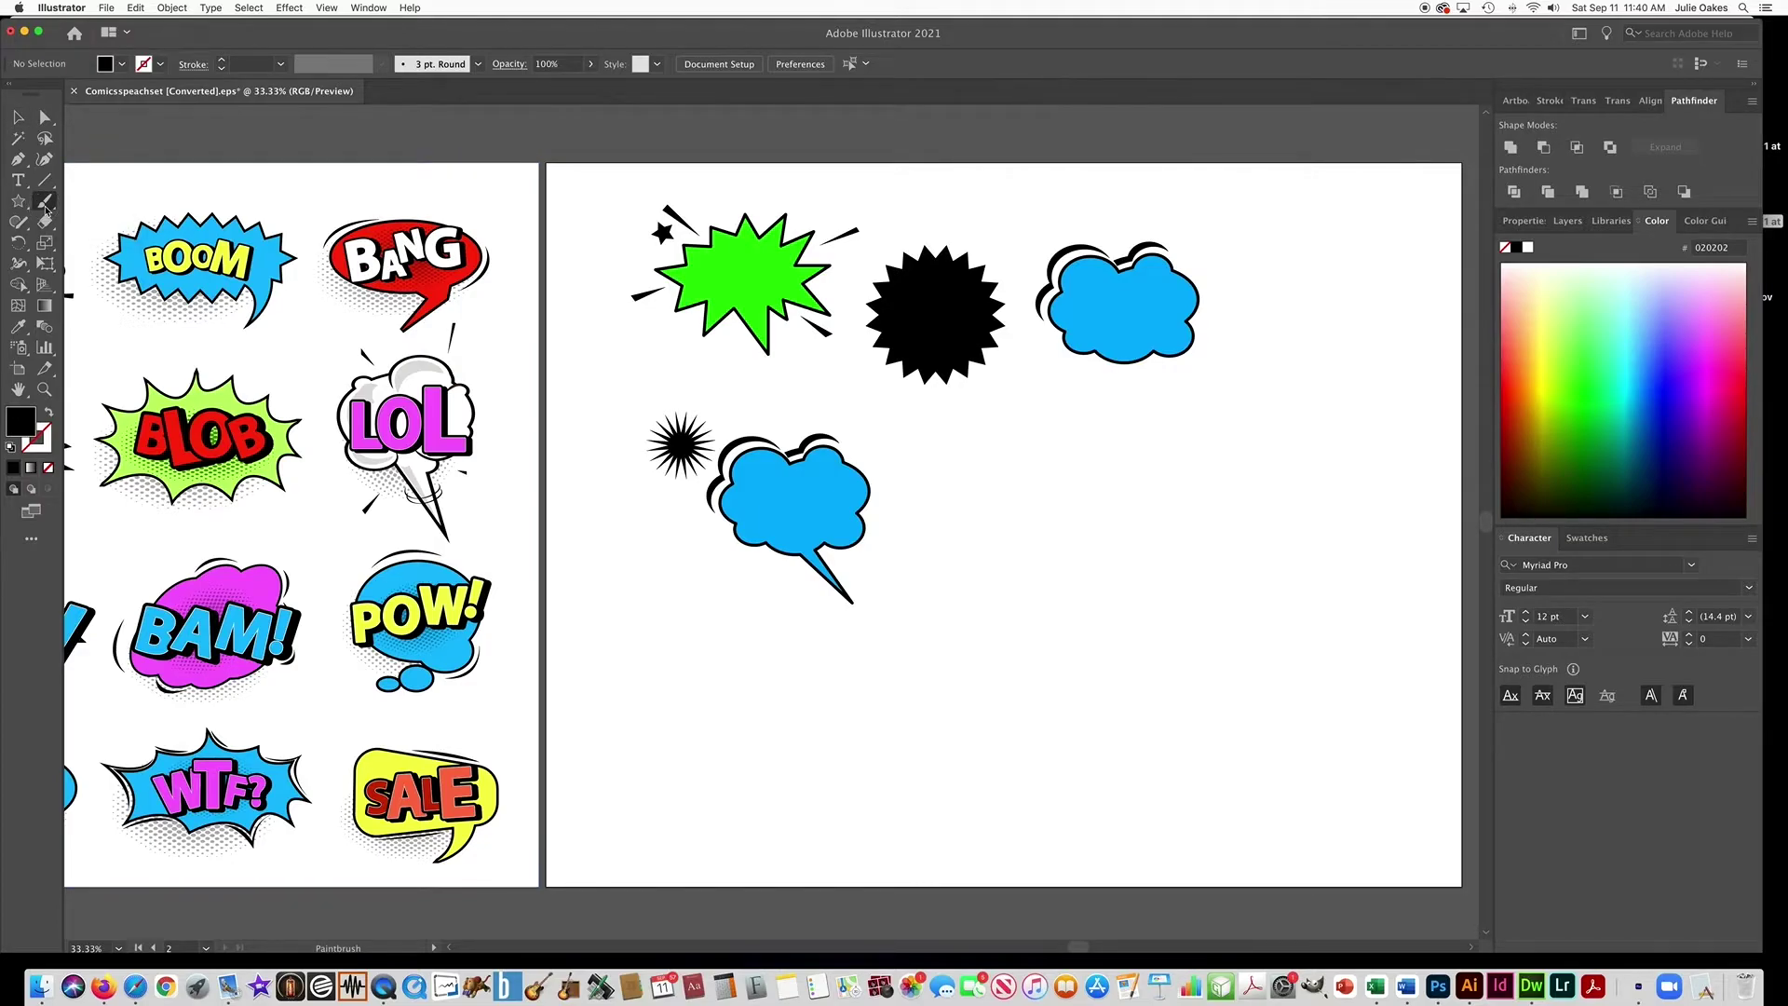
{"action": "double_click", "coordinate": [44, 207]}
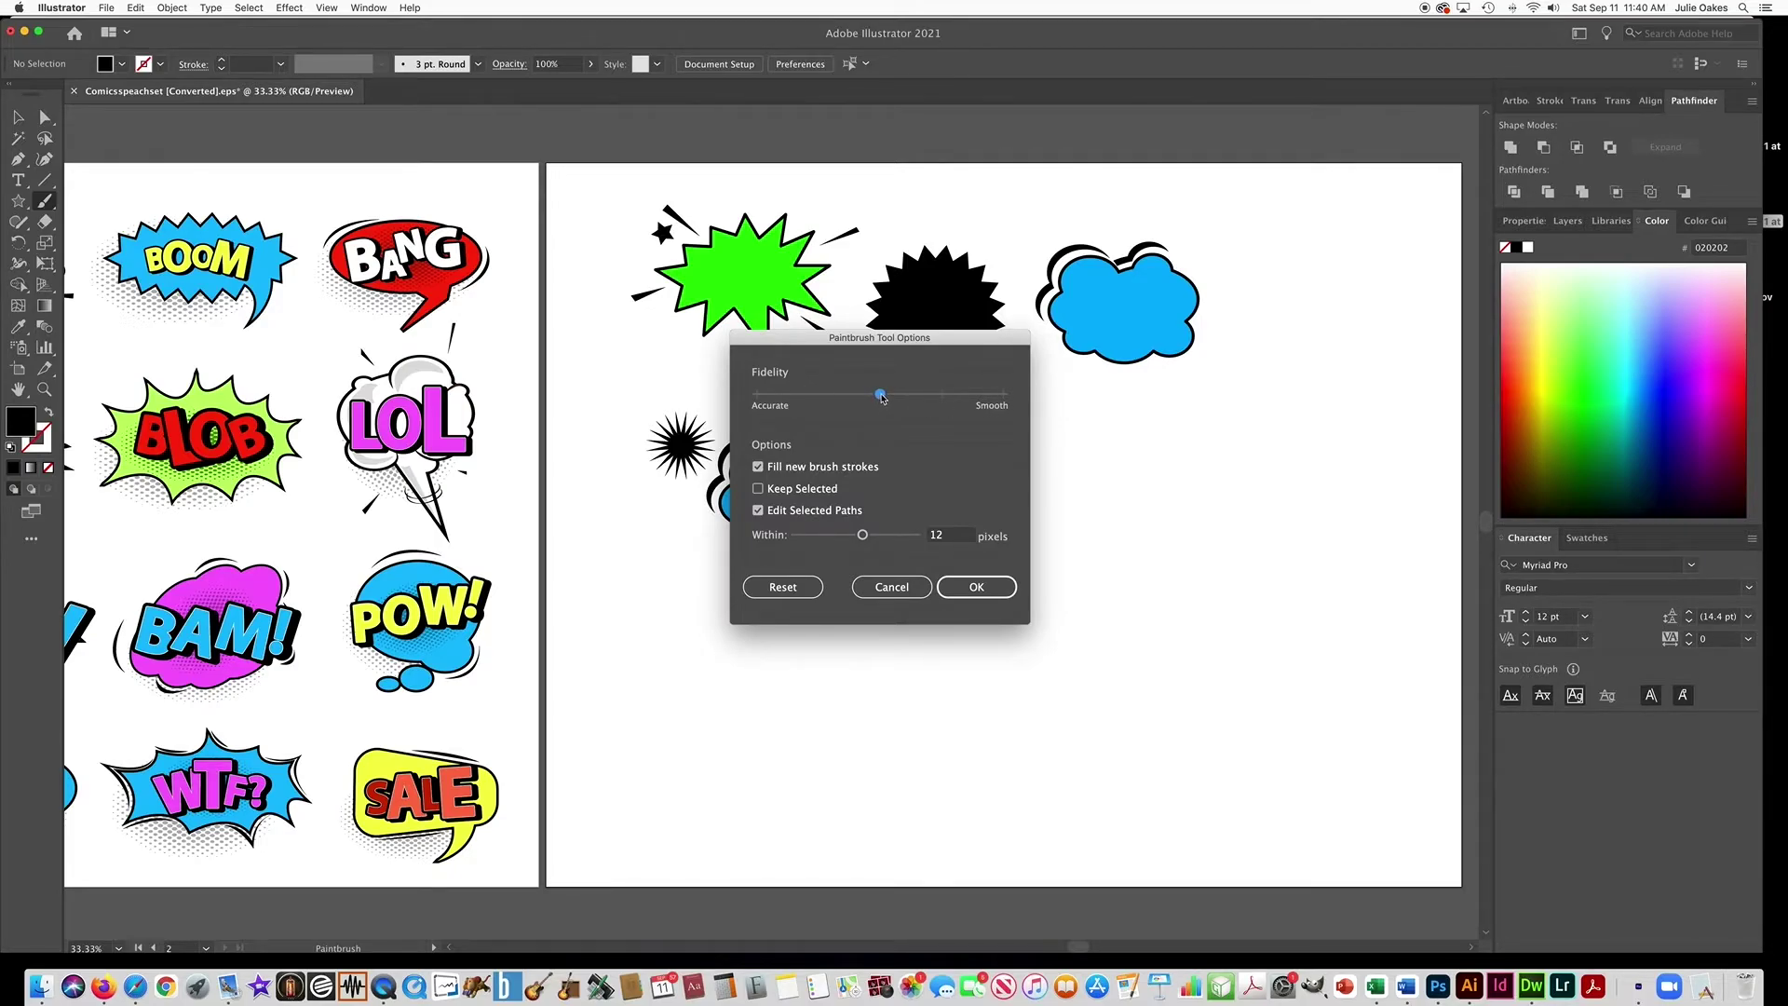
{"action": "left_click_drag", "start_coordinate": [881, 396], "coordinate": [929, 406]}
{"action": "left_click", "coordinate": [976, 586]}
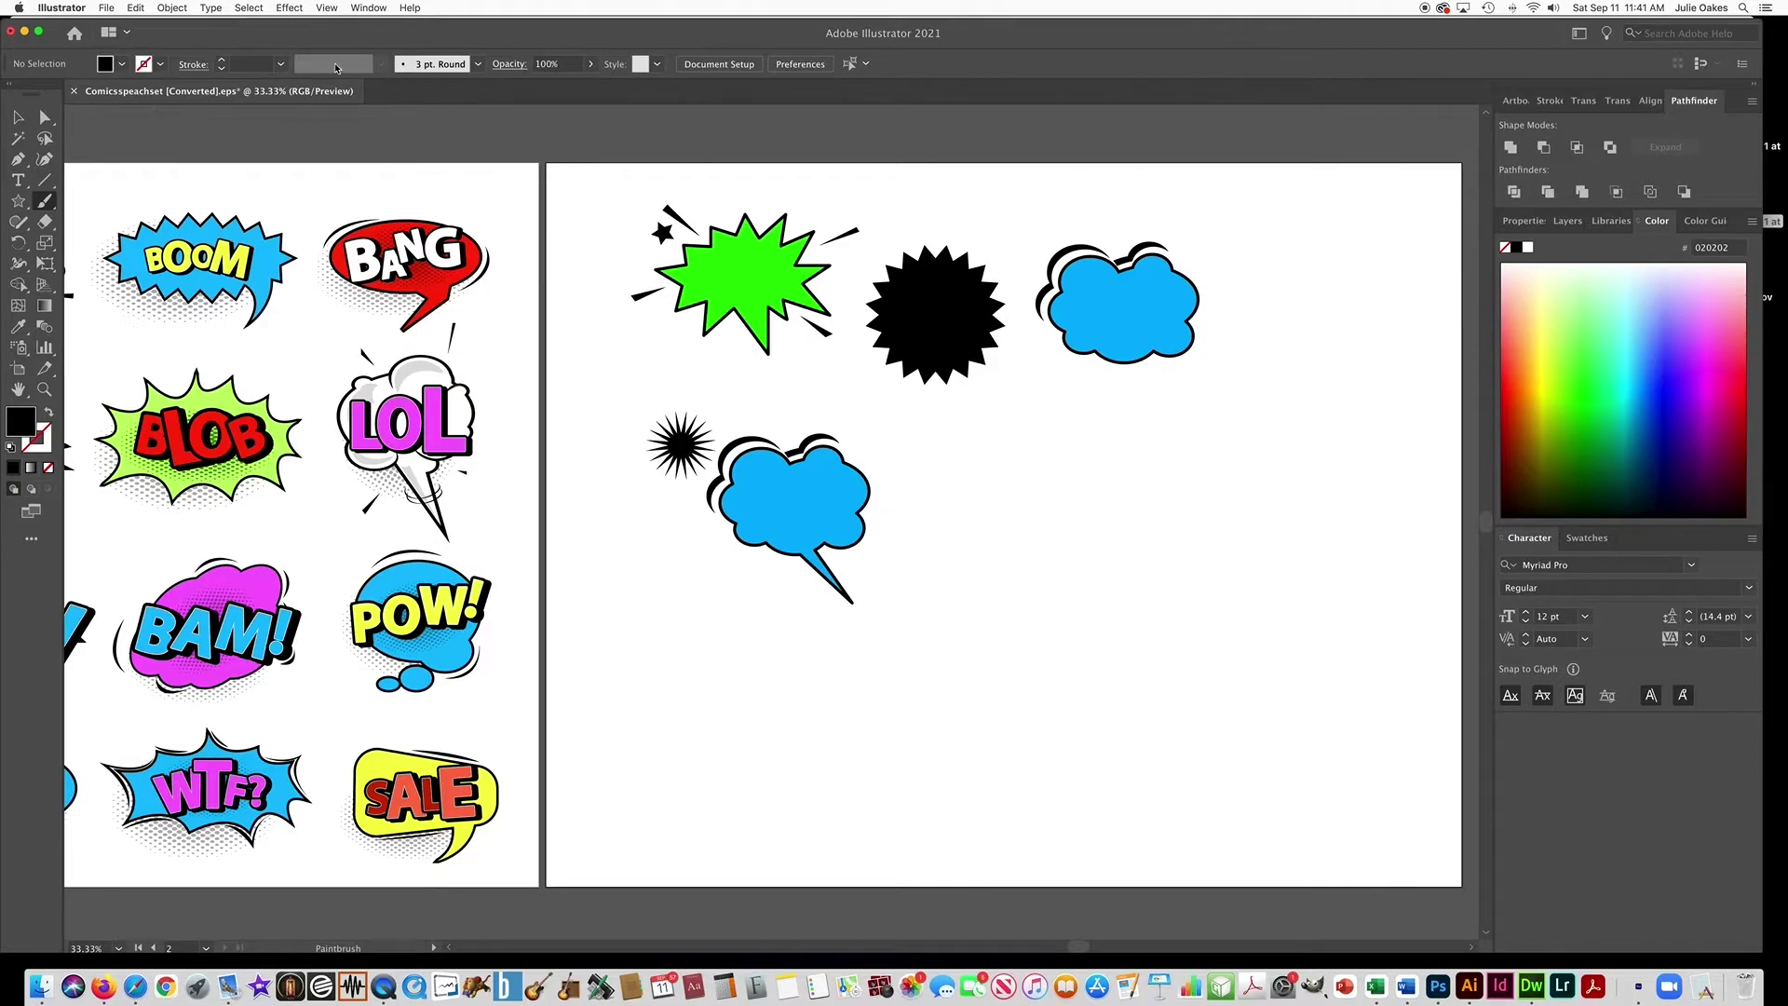
- Set a cyan fill and black stroke, adjust stroke weight, and choose the 10 pt. Round brush
{"action": "left_click", "coordinate": [122, 65]}
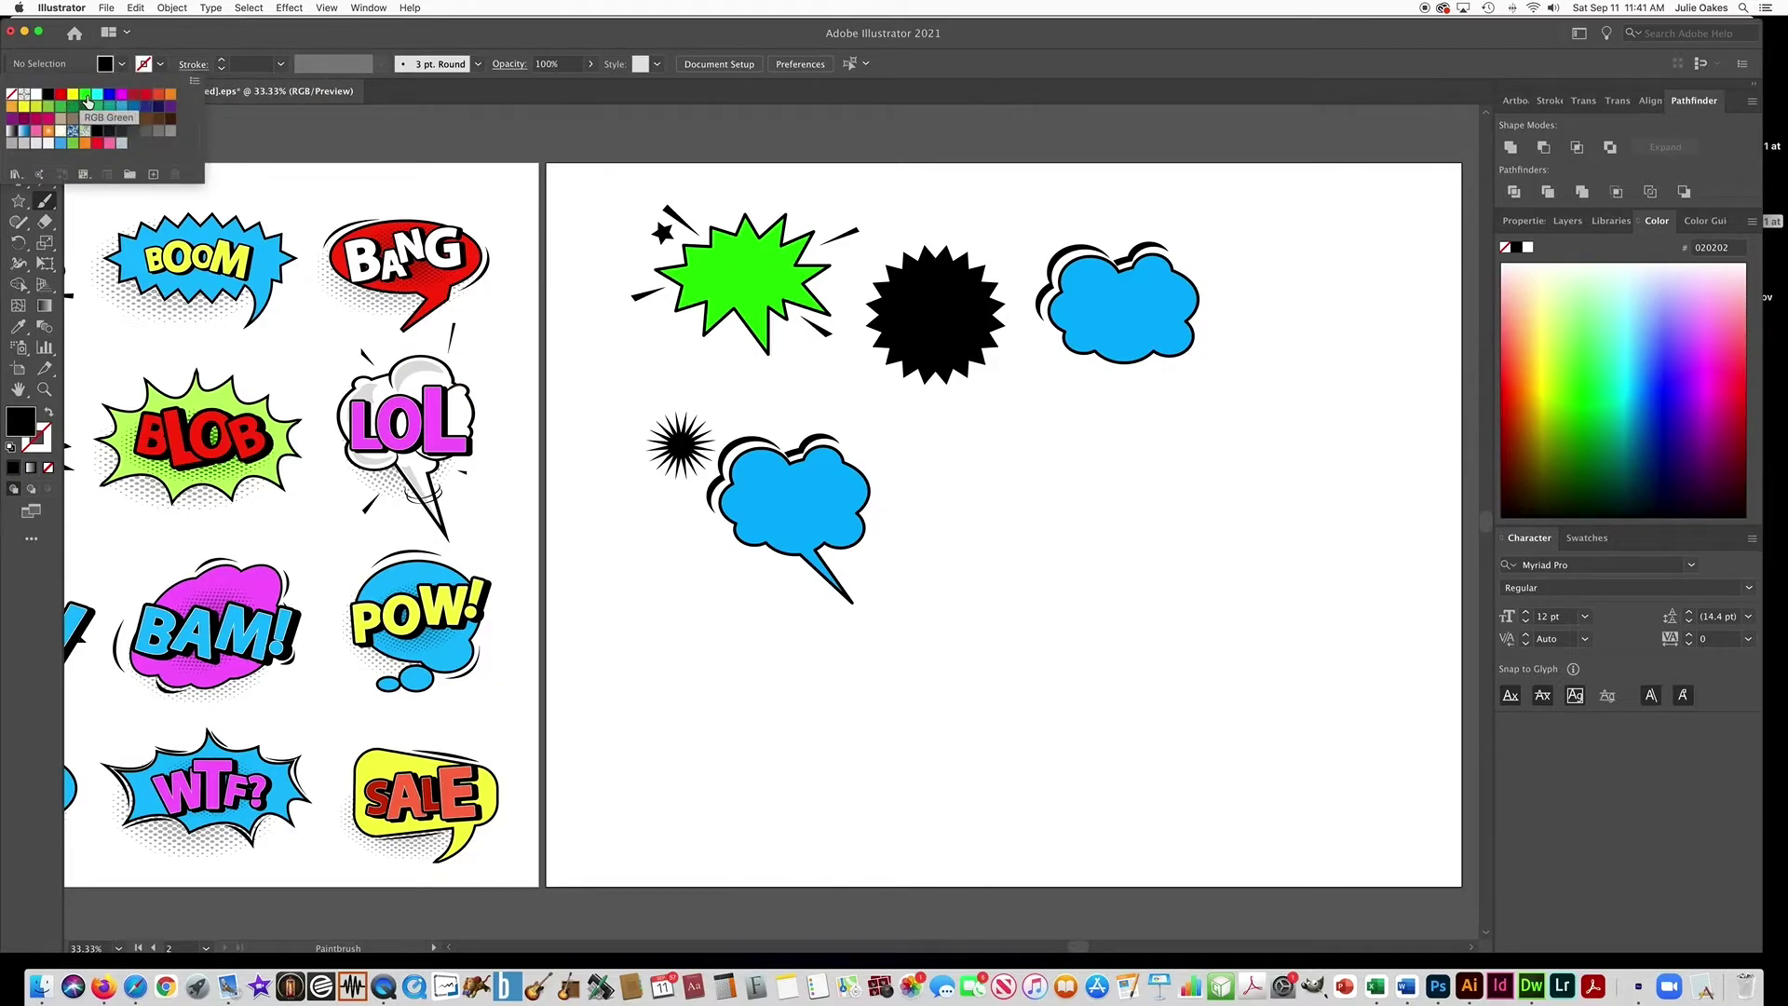
{"action": "left_click", "coordinate": [97, 101]}
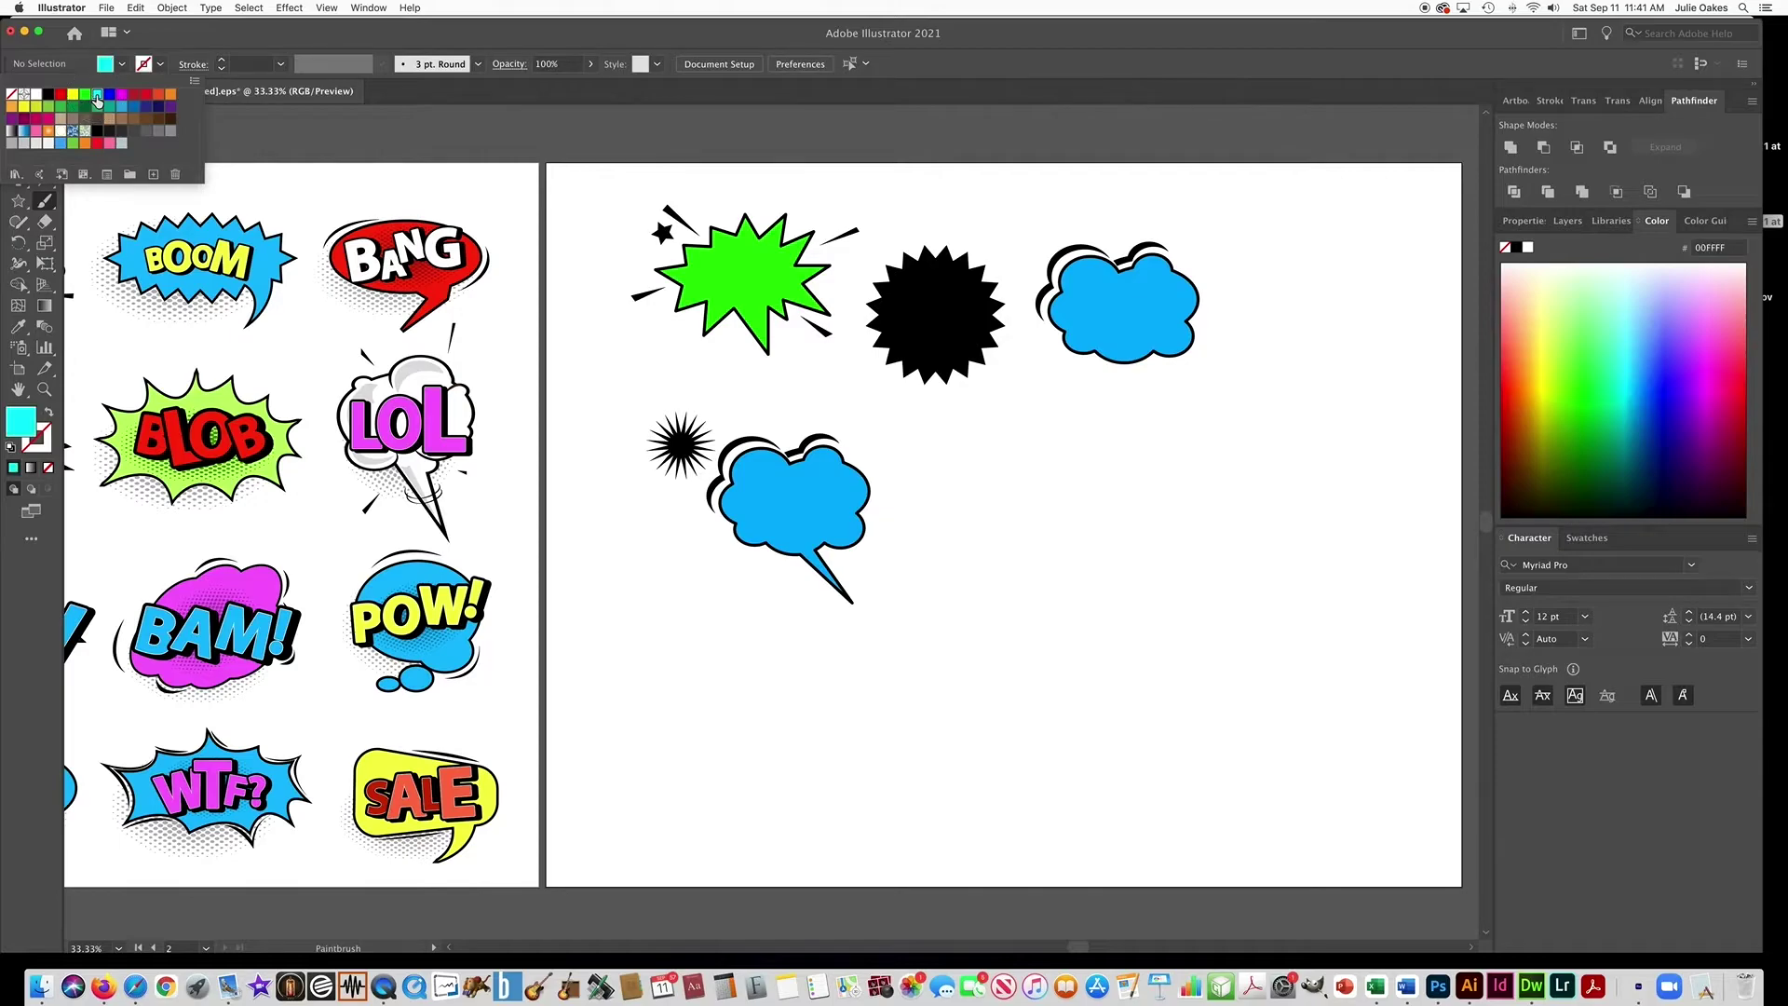
{"action": "left_click", "coordinate": [161, 65]}
{"action": "left_click", "coordinate": [48, 94]}
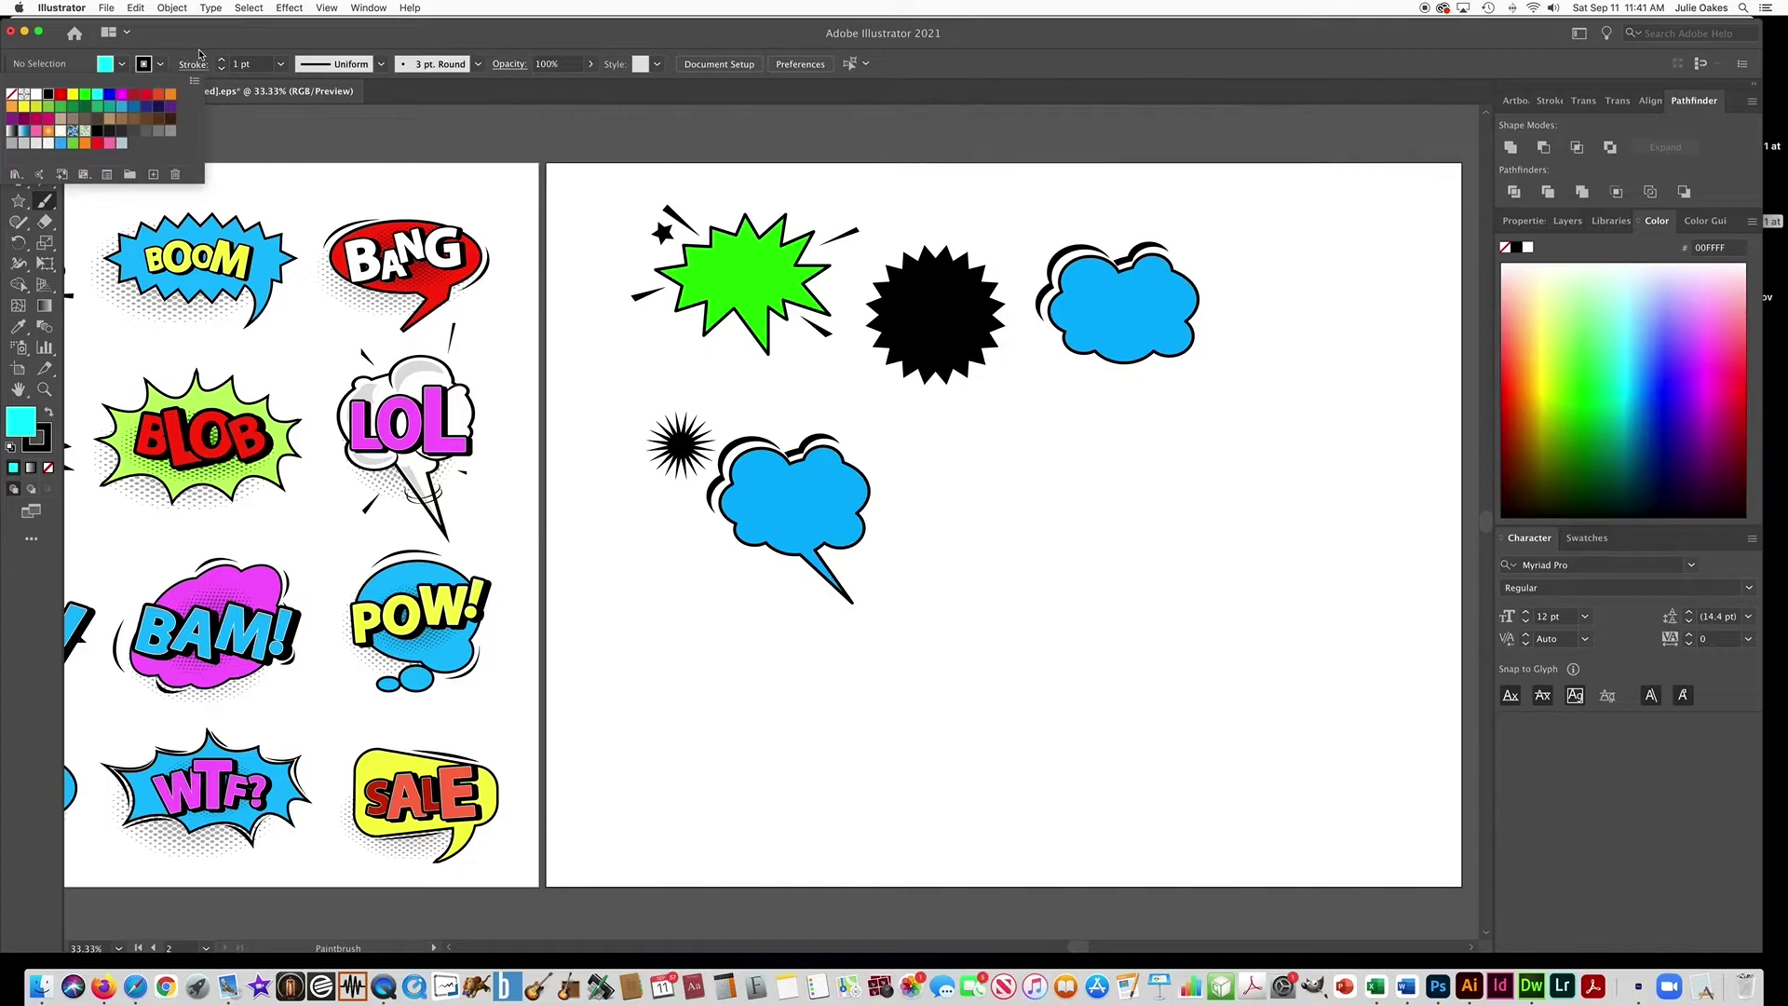
{"action": "left_click", "coordinate": [244, 63]}
{"action": "type", "text": "9"}
{"action": "left_click", "coordinate": [477, 65]}
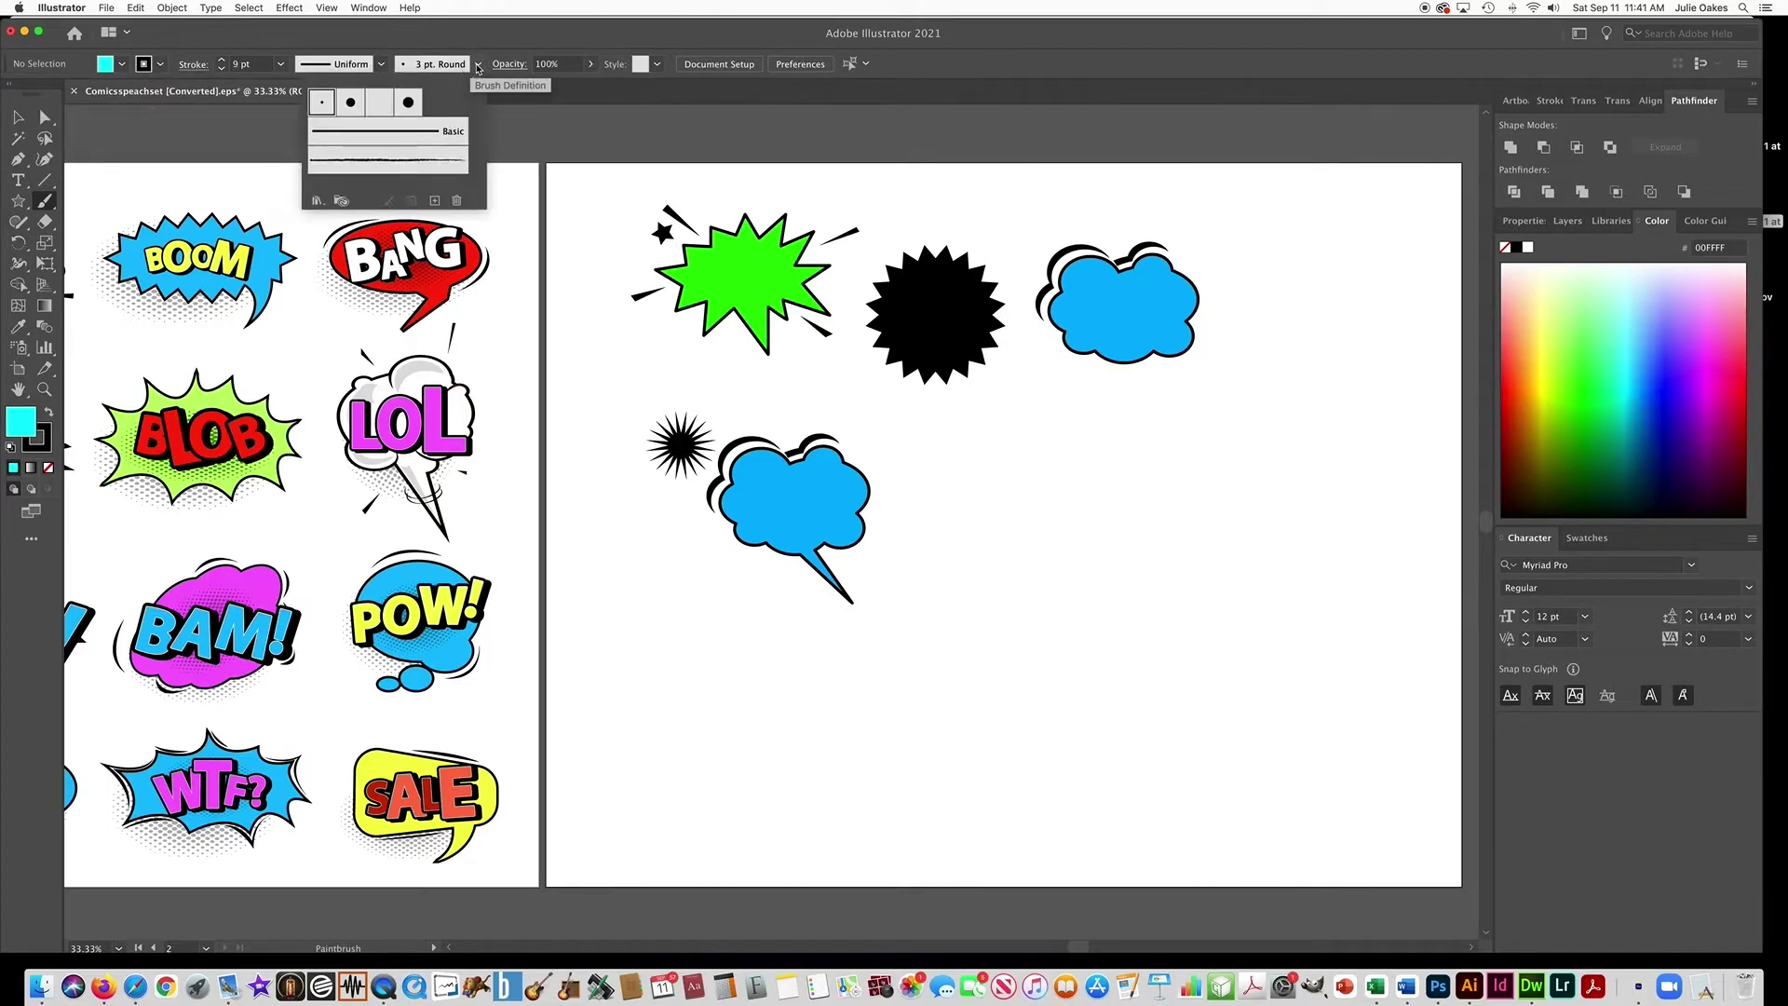
{"action": "left_click", "coordinate": [350, 104]}
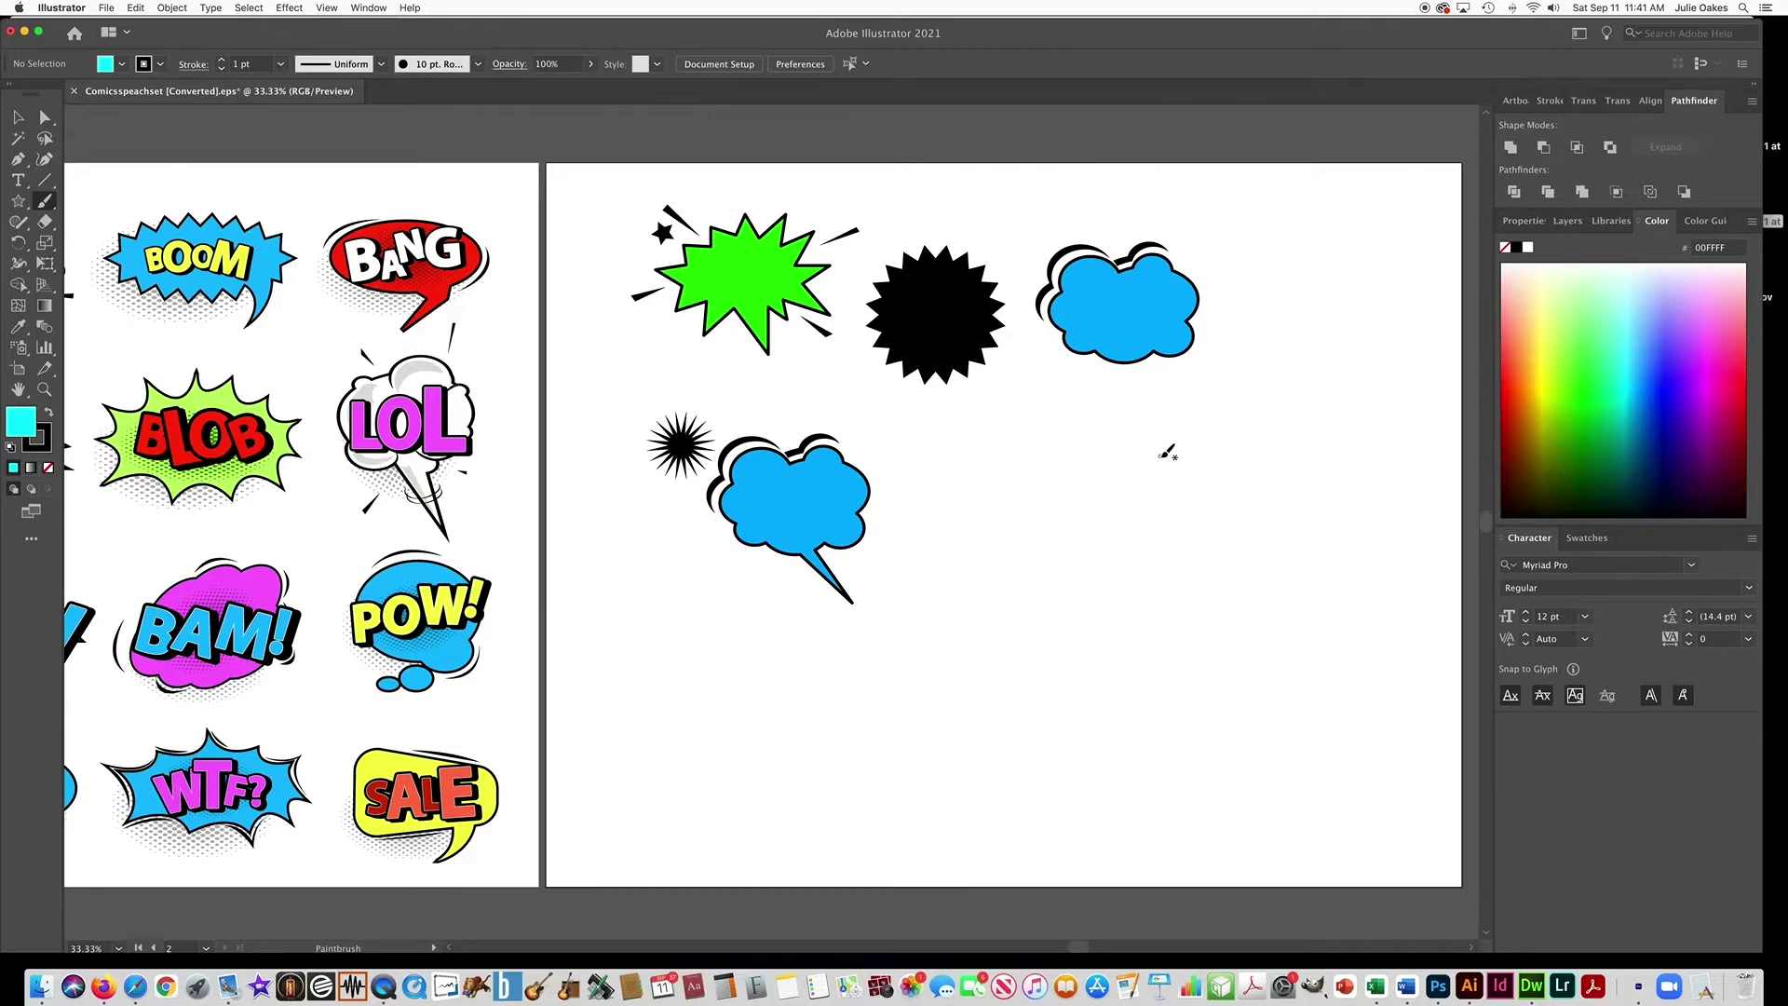
- Paint a closed cyan cloud right of the speech bubble, undoing a stray small blob
{"action": "mouse_move", "coordinate": [1161, 456]}
{"action": "left_mouse_down"}
{"action": "mouse_move", "coordinate": [1062, 462]}
{"action": "mouse_move", "coordinate": [1058, 549]}
{"action": "mouse_move", "coordinate": [1109, 546]}
{"action": "mouse_move", "coordinate": [1128, 570]}
{"action": "mouse_move", "coordinate": [1272, 531]}
{"action": "mouse_move", "coordinate": [1231, 463]}
{"action": "mouse_move", "coordinate": [1200, 473]}
{"action": "mouse_move", "coordinate": [1161, 455]}
{"action": "left_mouse_up"}
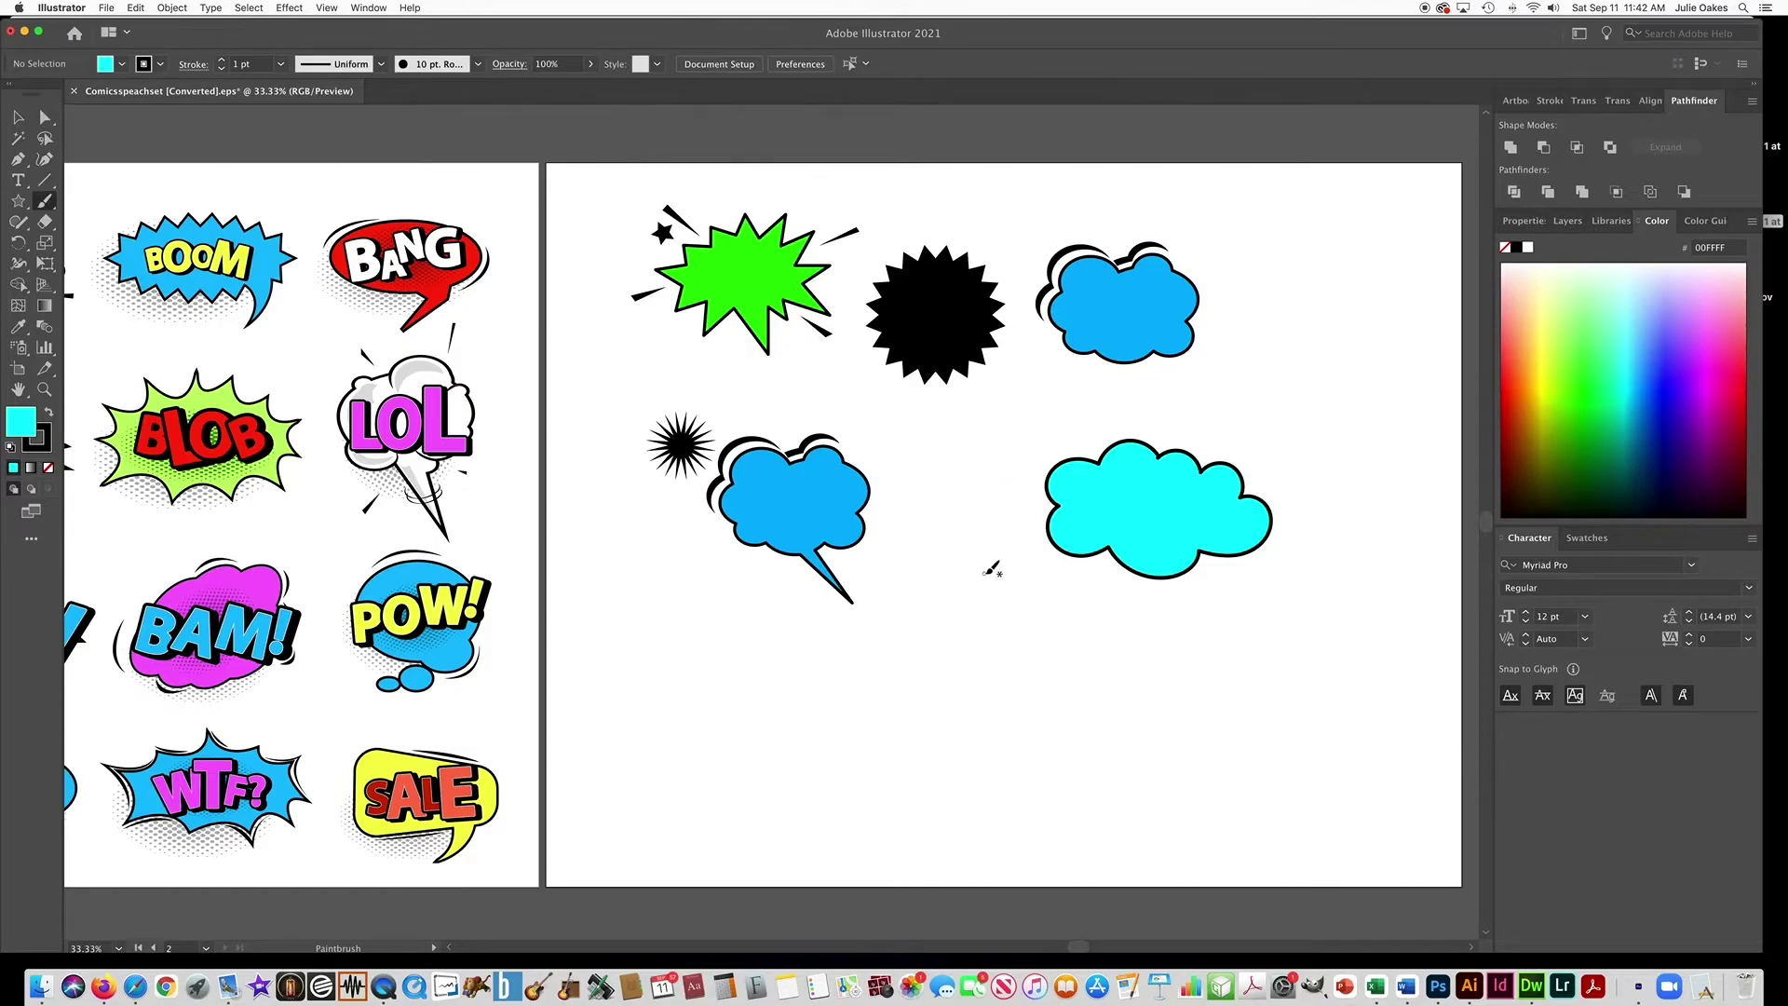
{"action": "mouse_move", "coordinate": [986, 565]}
{"action": "left_mouse_down"}
{"action": "mouse_move", "coordinate": [958, 567]}
{"action": "mouse_move", "coordinate": [953, 606]}
{"action": "mouse_move", "coordinate": [1034, 636]}
{"action": "mouse_move", "coordinate": [1025, 593]}
{"action": "left_mouse_up"}
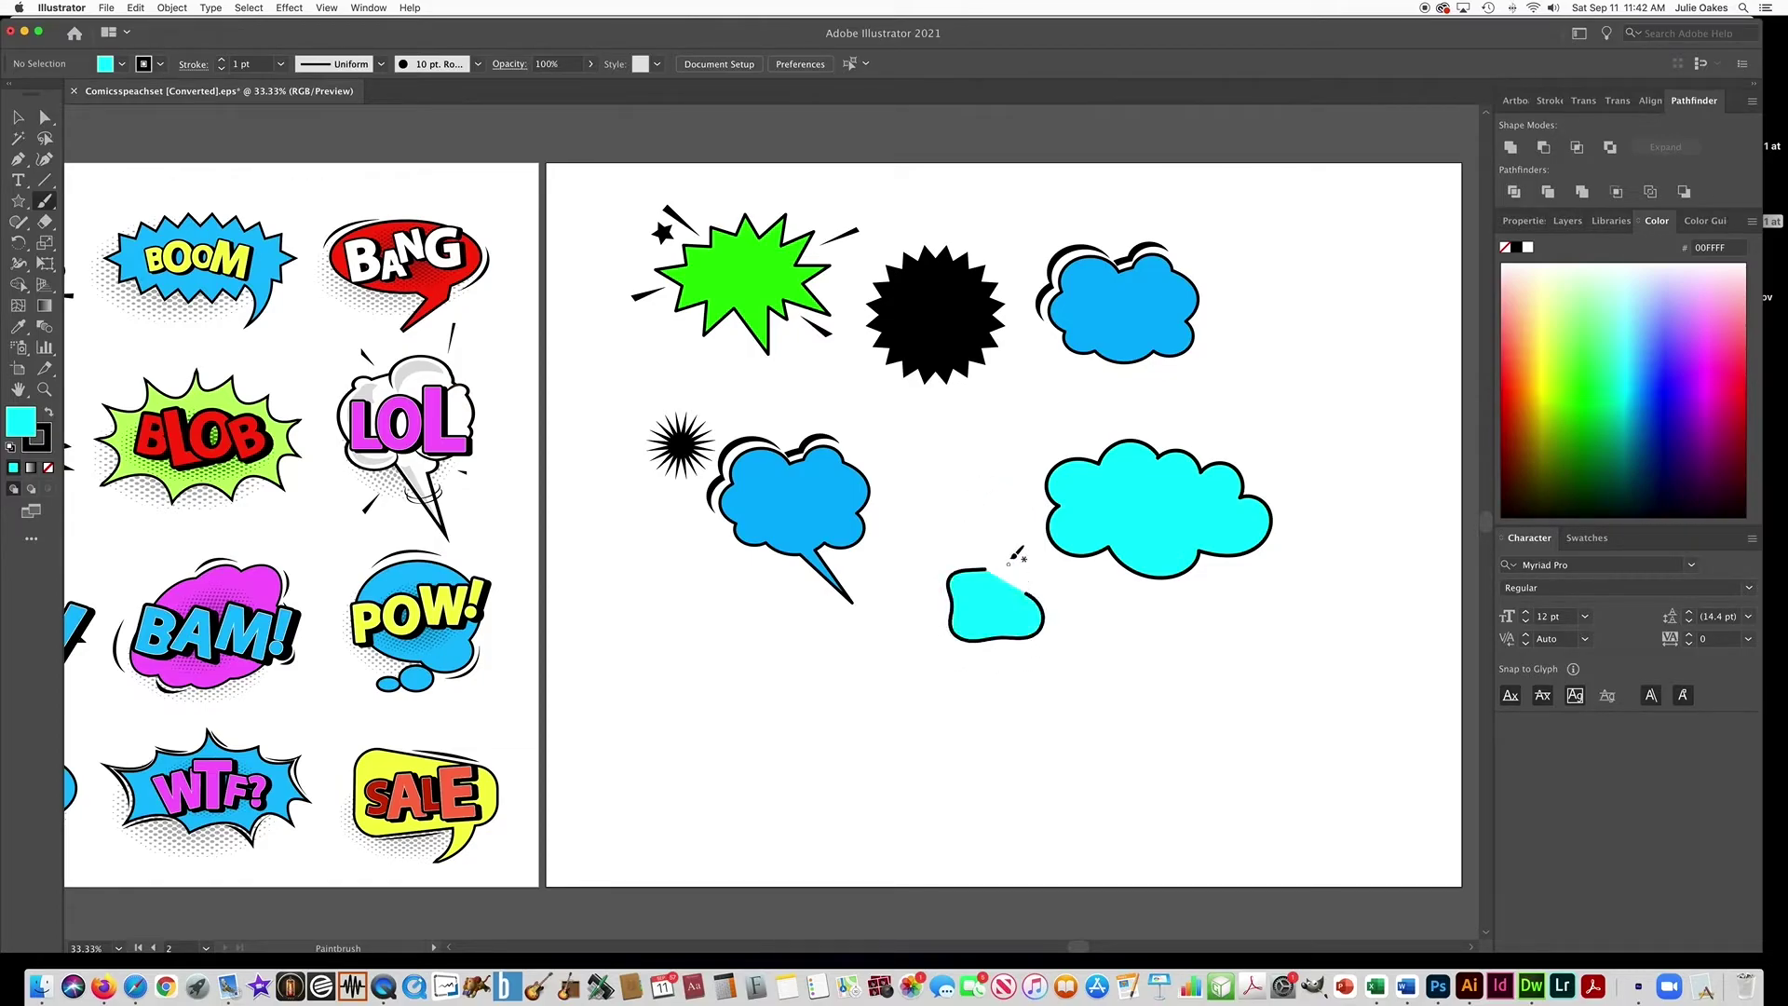
{"action": "key", "text": "super+z"}
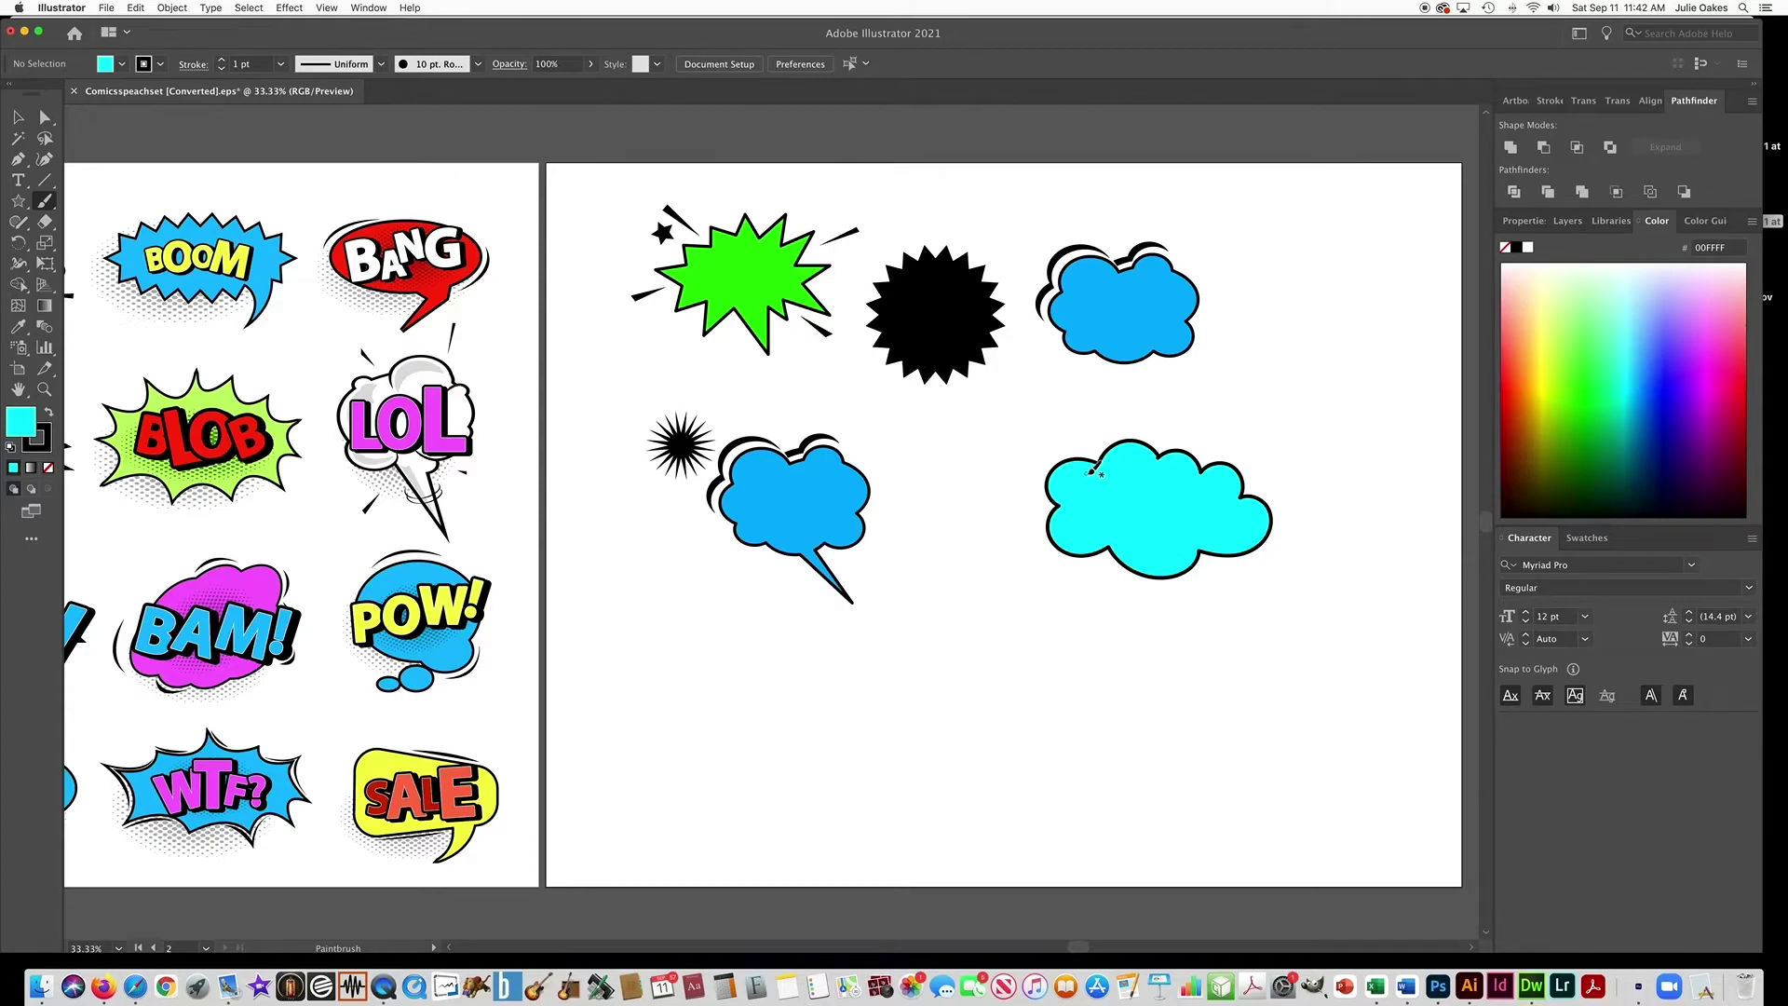
- Paint accent strokes on the cloud's upper-left, right and upper-right edges
{"action": "mouse_move", "coordinate": [1093, 470]}
{"action": "left_mouse_down"}
{"action": "mouse_move", "coordinate": [1056, 479]}
{"action": "mouse_move", "coordinate": [1073, 538]}
{"action": "left_mouse_up"}
{"action": "mouse_move", "coordinate": [1256, 501]}
{"action": "left_mouse_down"}
{"action": "mouse_move", "coordinate": [1243, 540]}
{"action": "mouse_move", "coordinate": [1164, 567]}
{"action": "mouse_move", "coordinate": [1133, 553]}
{"action": "left_mouse_up"}
{"action": "left_click_drag", "start_coordinate": [1208, 457], "coordinate": [1246, 471]}
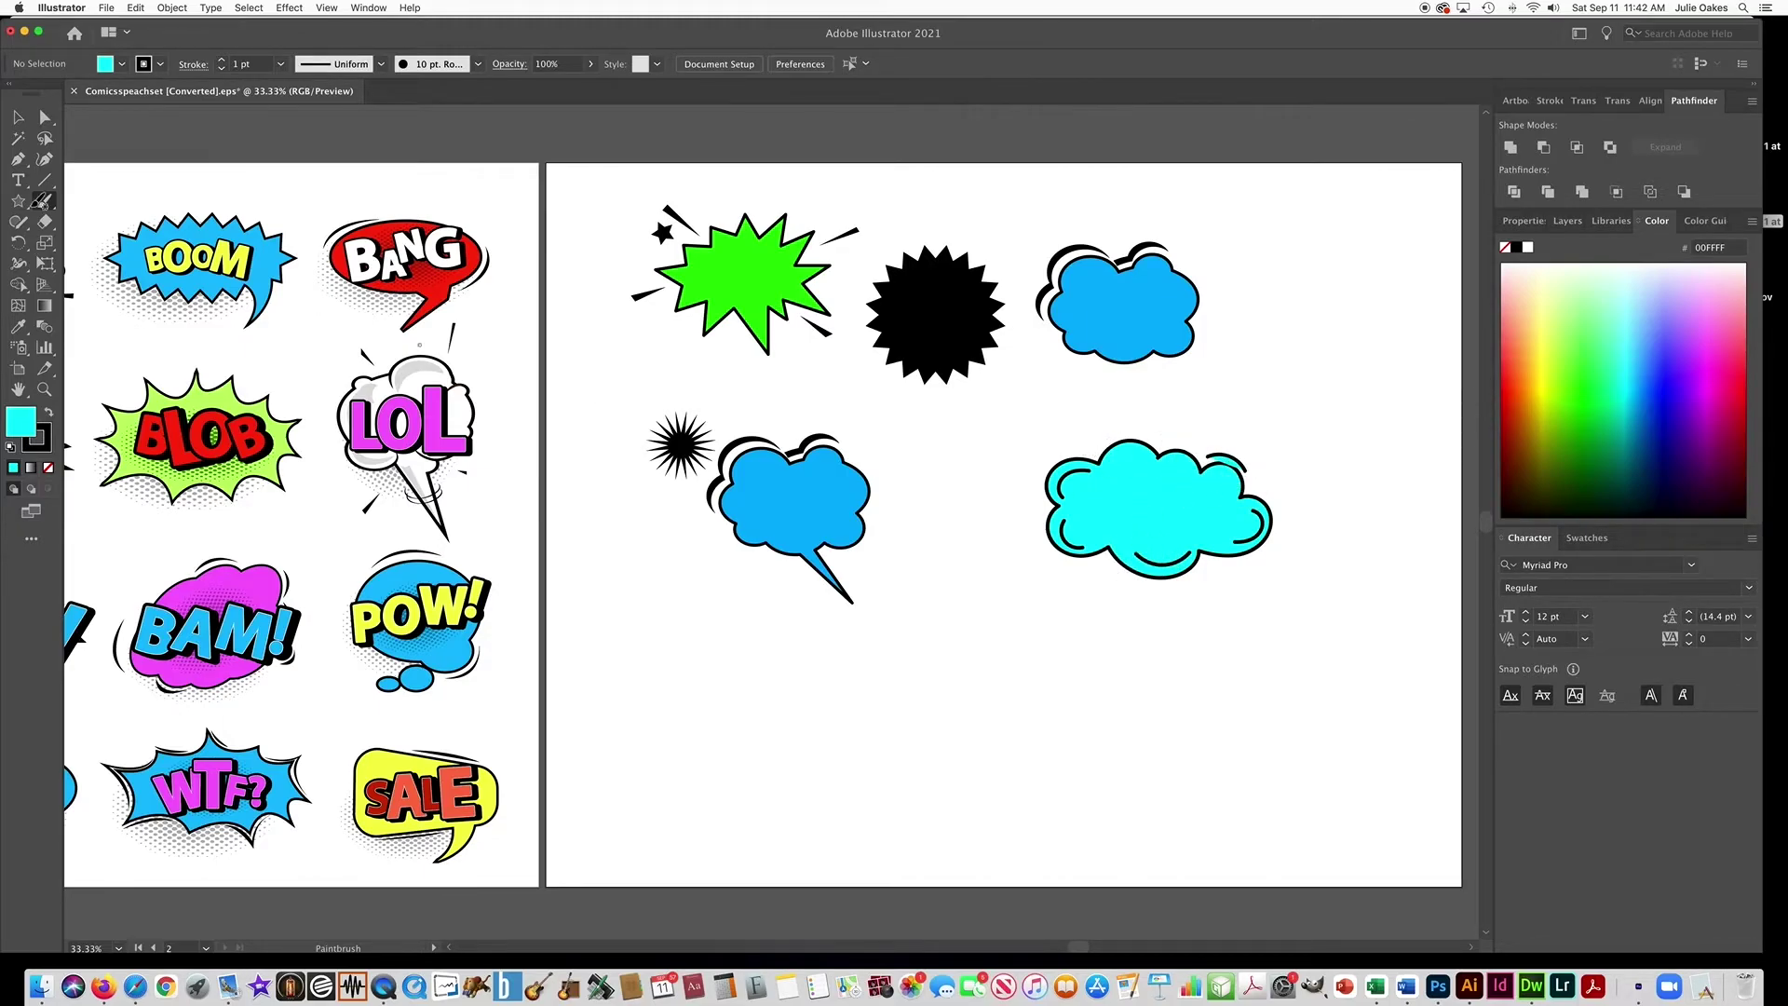
- Set the fill of the small upper-right accent stroke to None
{"action": "left_click", "coordinate": [18, 117]}
{"action": "left_click", "coordinate": [1226, 457]}
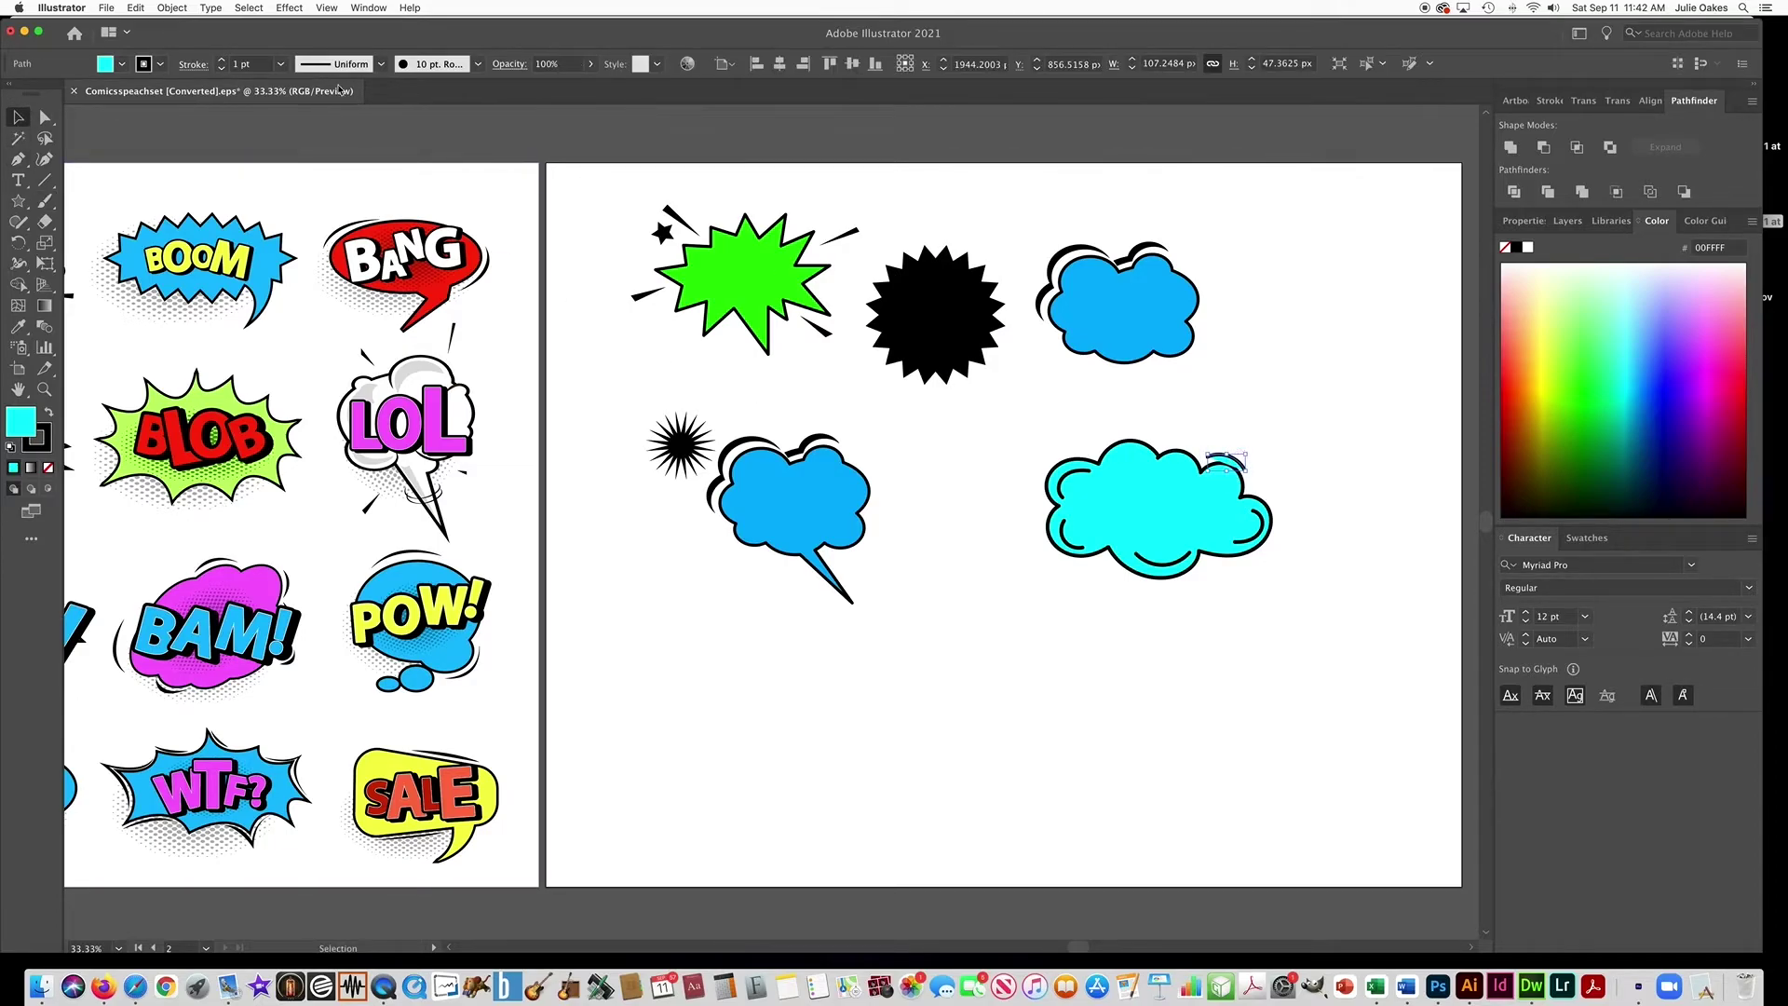
{"action": "left_click", "coordinate": [48, 468]}
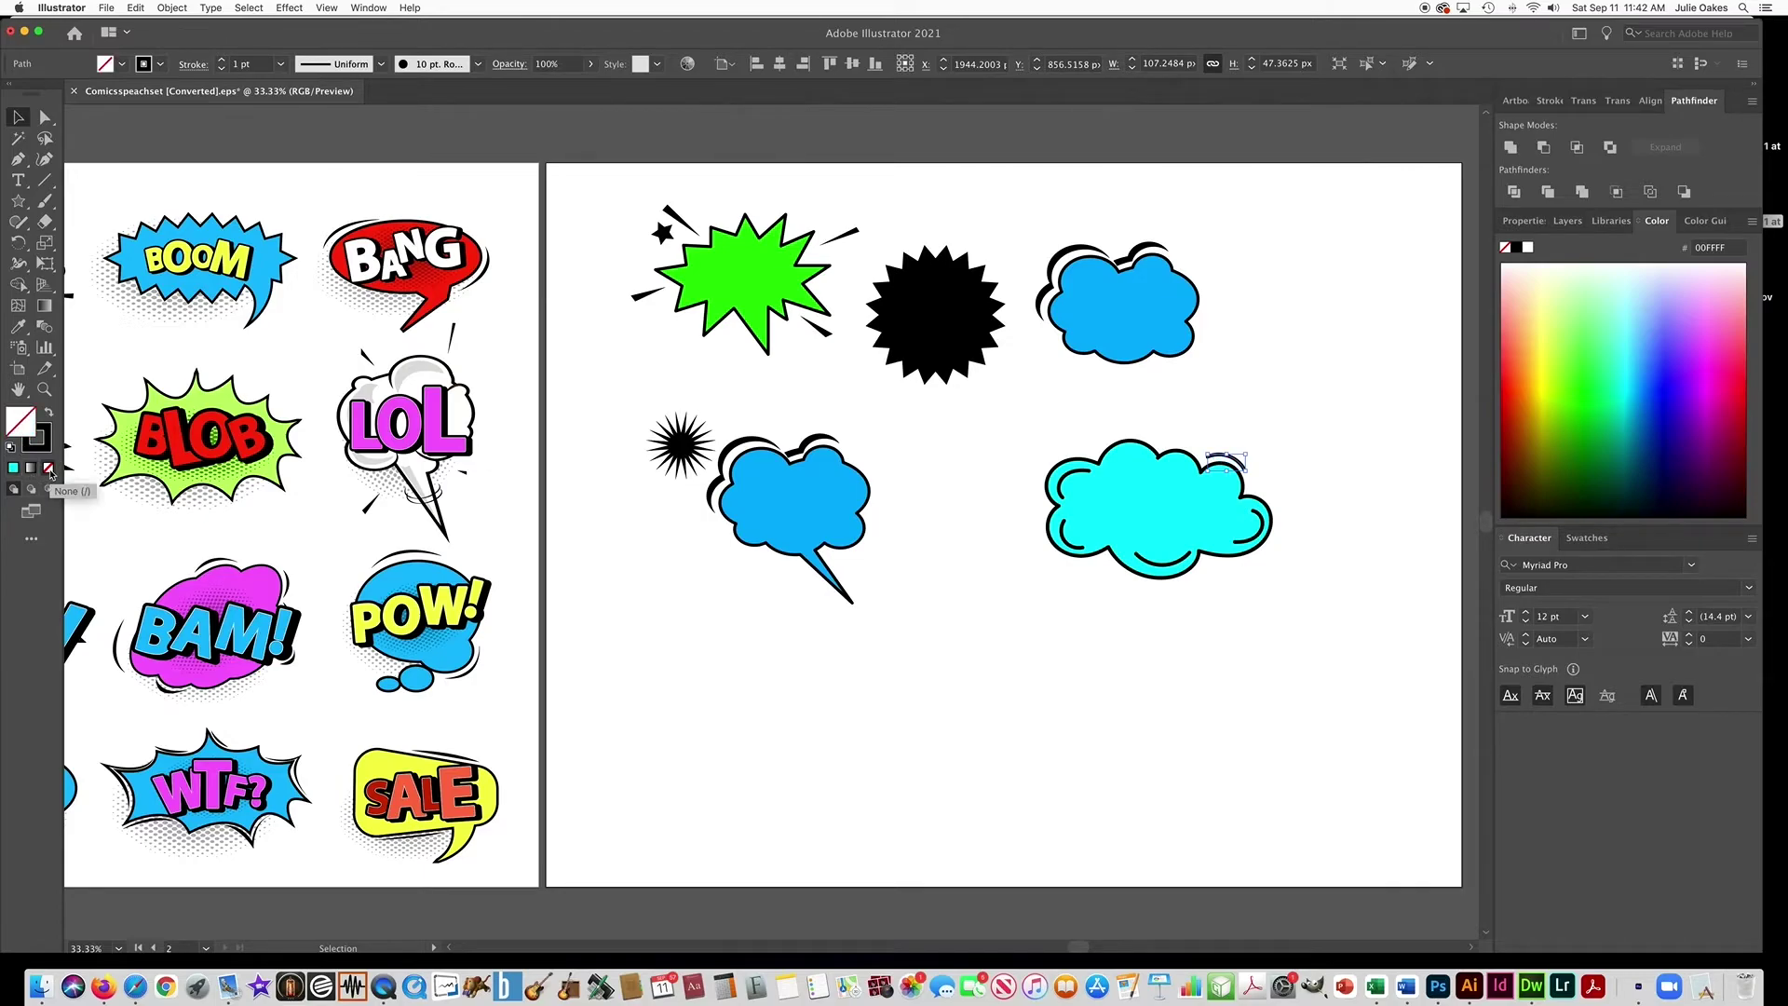
{"action": "left_click", "coordinate": [1085, 440]}
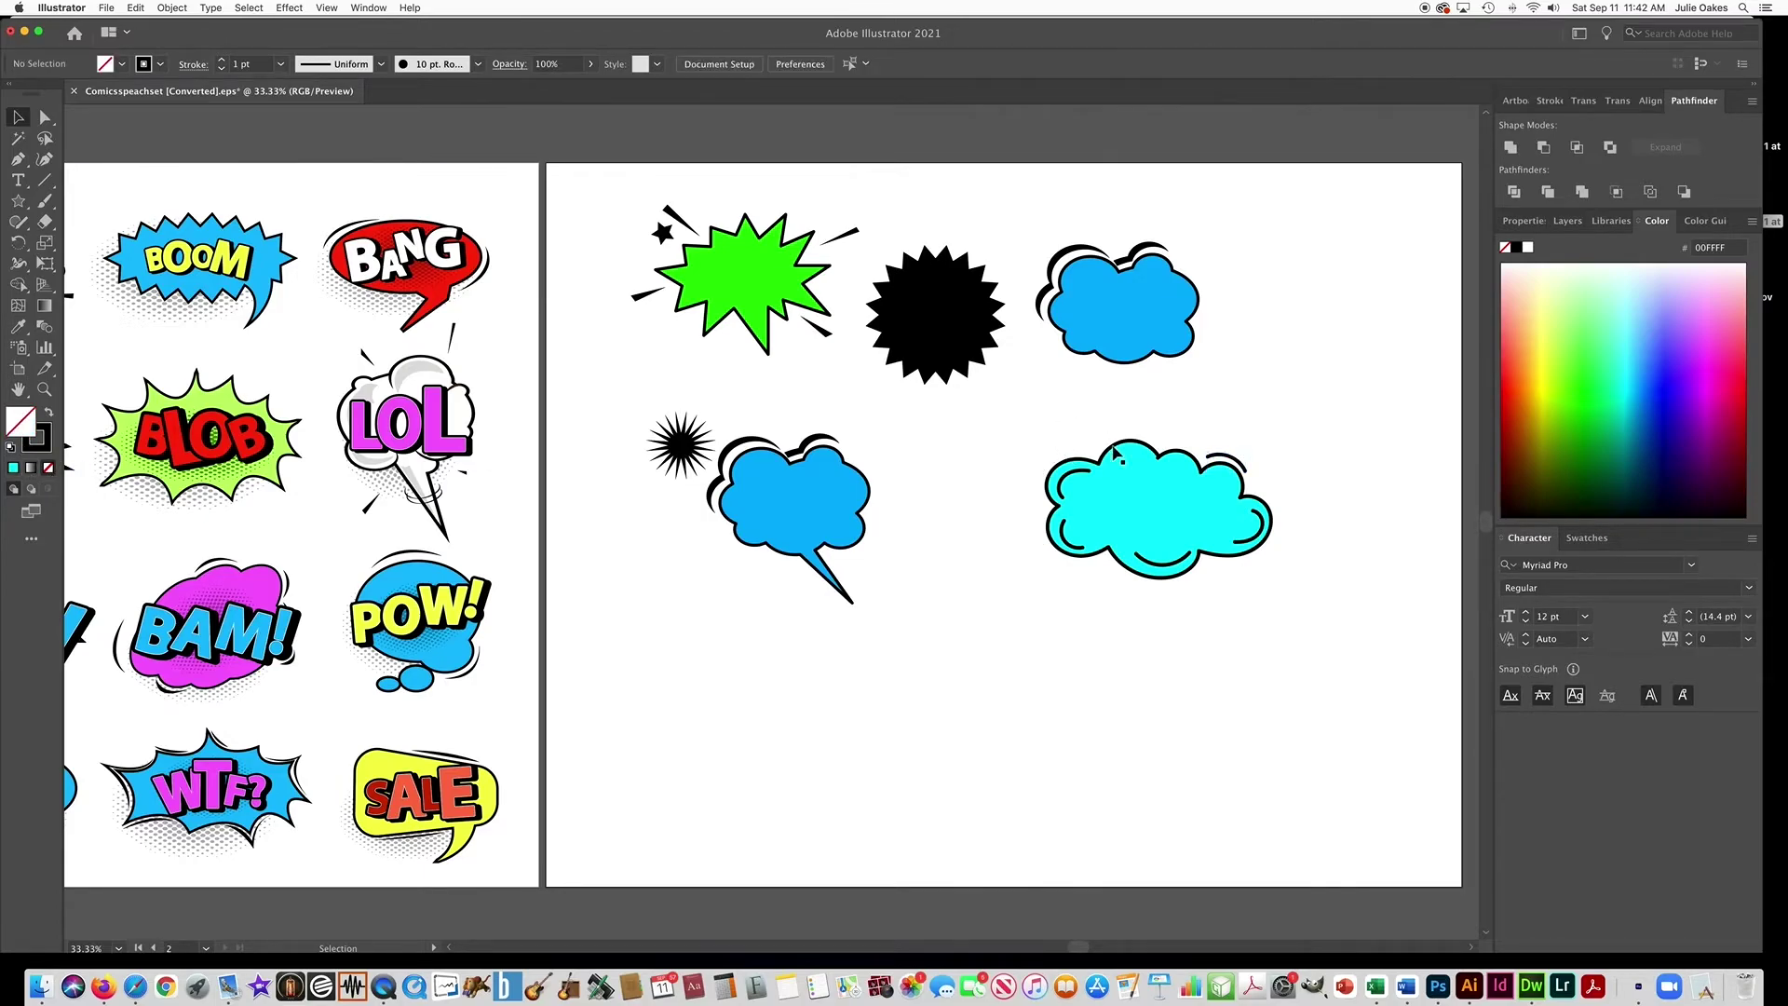
- Paint more arcs above the cloud's top and around its lower-left edge
{"action": "left_click", "coordinate": [45, 202]}
{"action": "mouse_move", "coordinate": [1158, 442]}
{"action": "left_mouse_down"}
{"action": "mouse_move", "coordinate": [1130, 424]}
{"action": "mouse_move", "coordinate": [1095, 440]}
{"action": "left_mouse_up"}
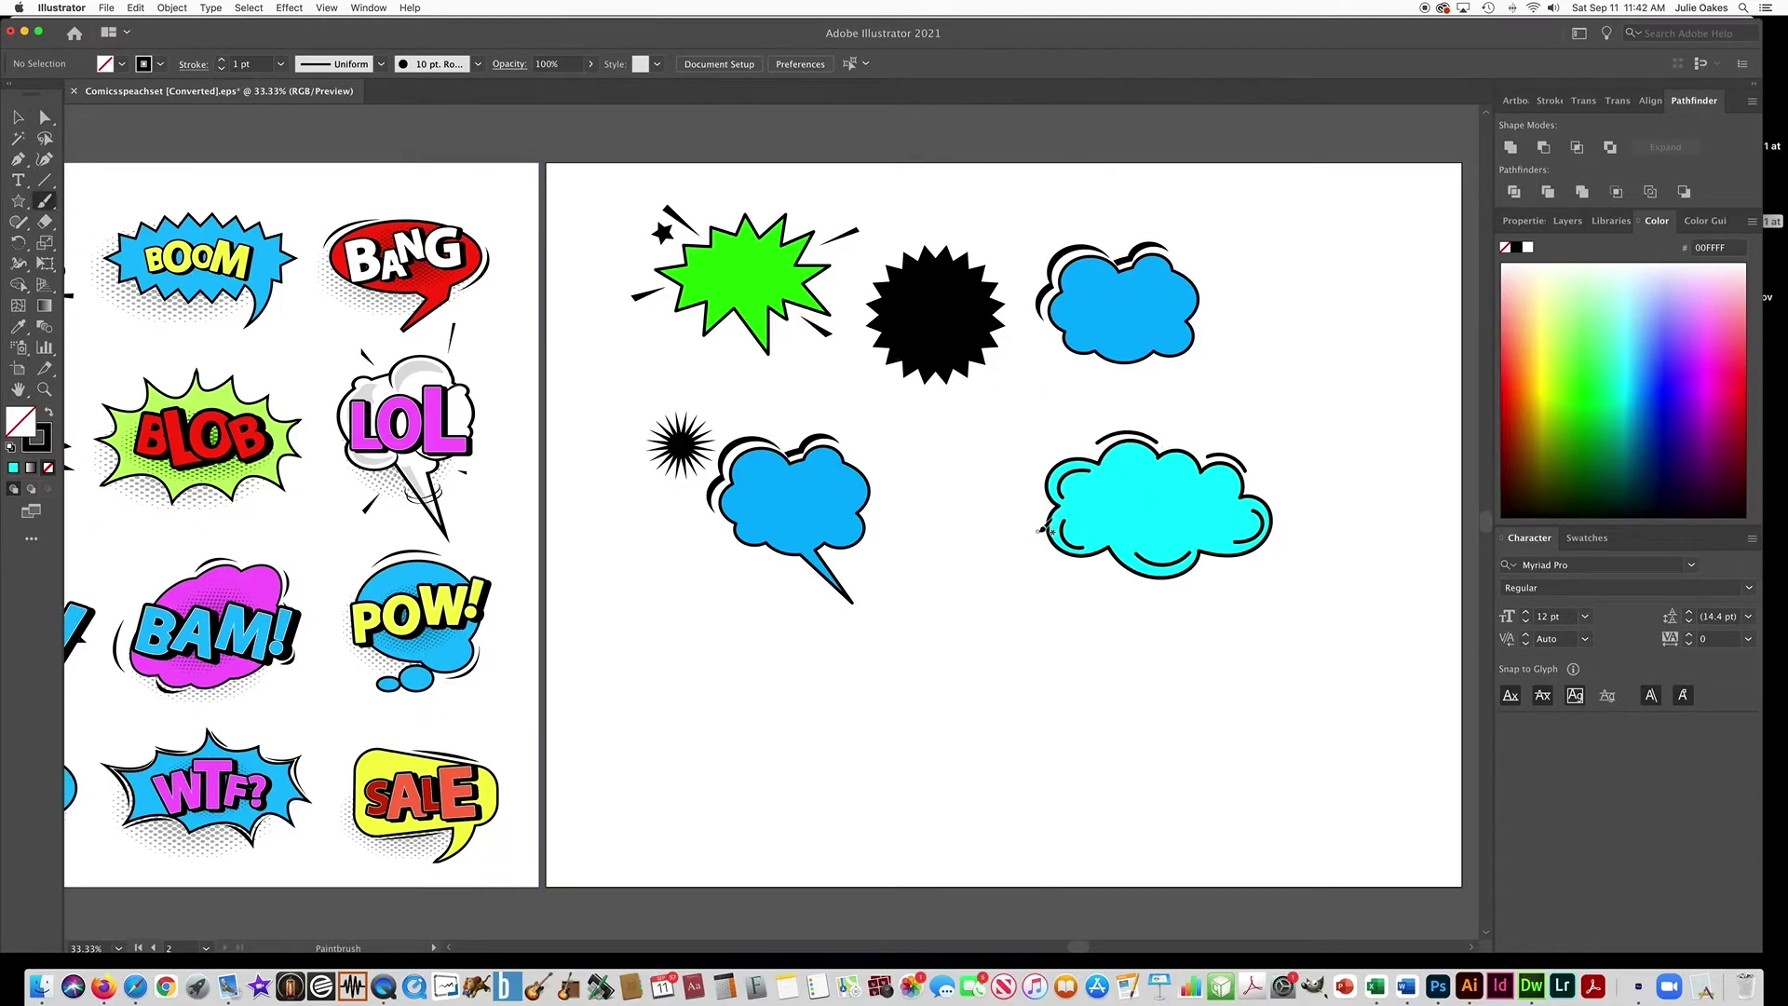
{"action": "mouse_move", "coordinate": [1043, 529]}
{"action": "left_mouse_down"}
{"action": "mouse_move", "coordinate": [1045, 550]}
{"action": "mouse_move", "coordinate": [1117, 564]}
{"action": "left_mouse_up"}
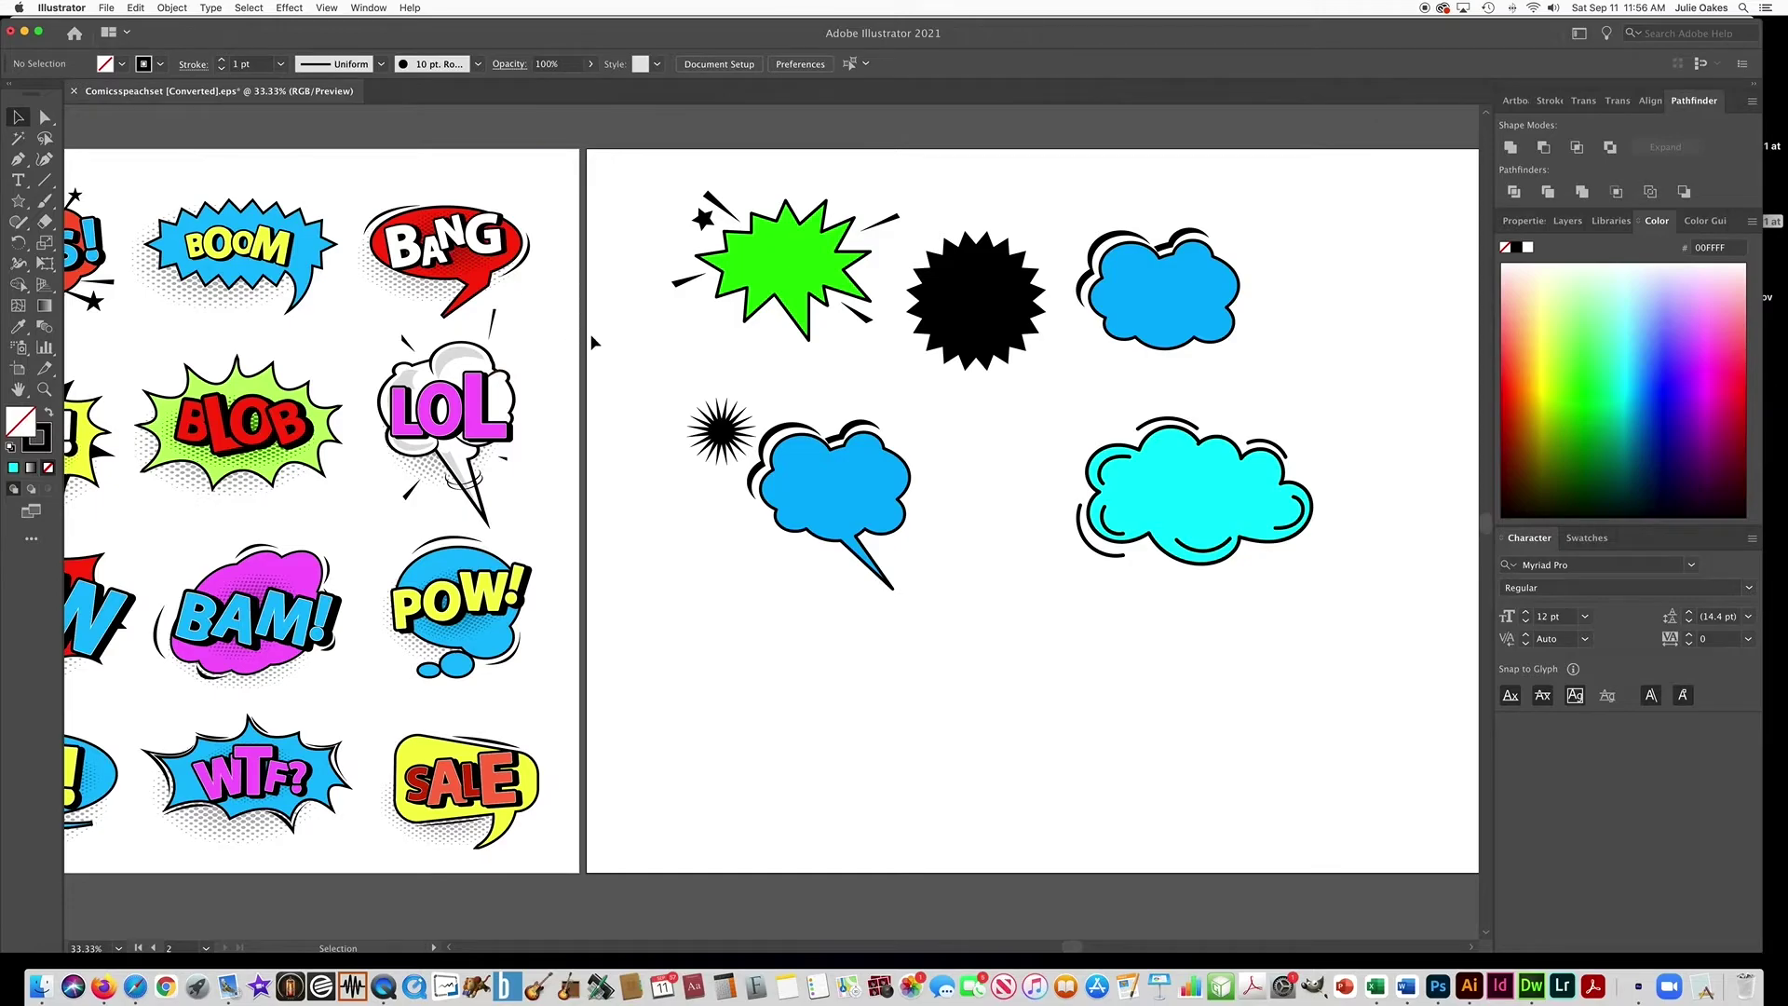
{"action": "scroll", "coordinate": [594, 341], "scroll_direction": "left", "scroll_amount": 1}
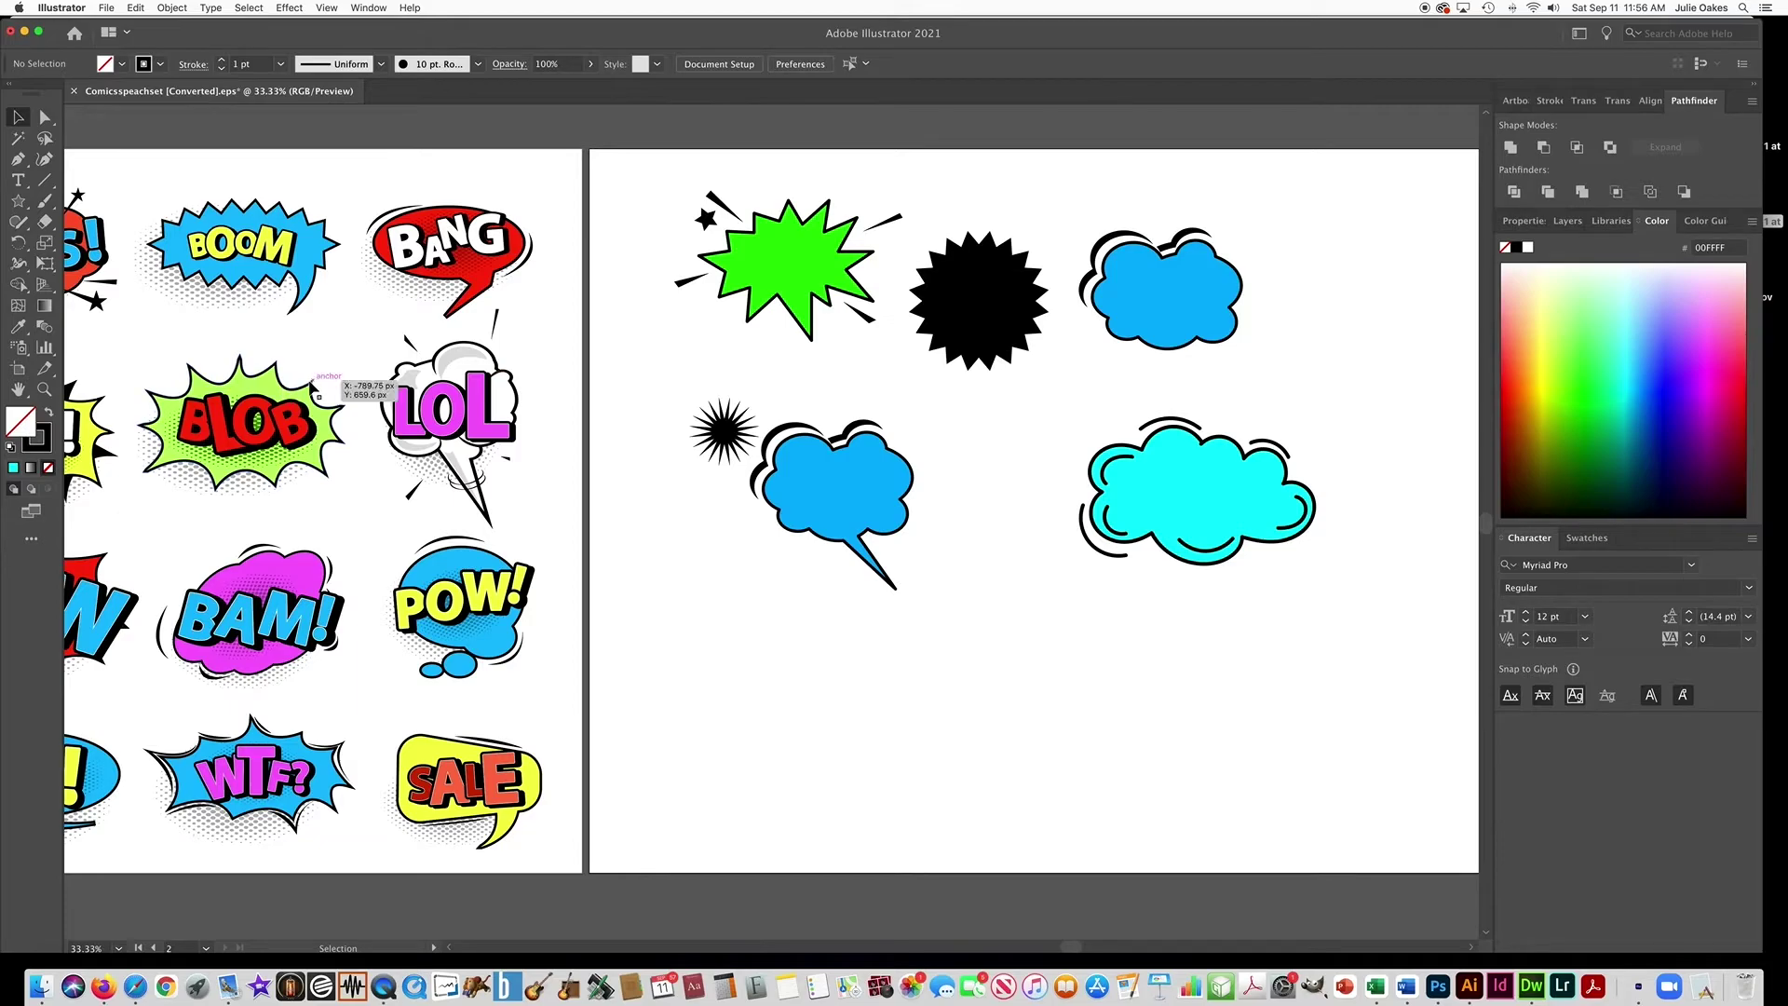
- Start the burst path with the Pen tool, adding sharp-cornered curved scallops down its left side
{"action": "left_click", "coordinate": [19, 159]}
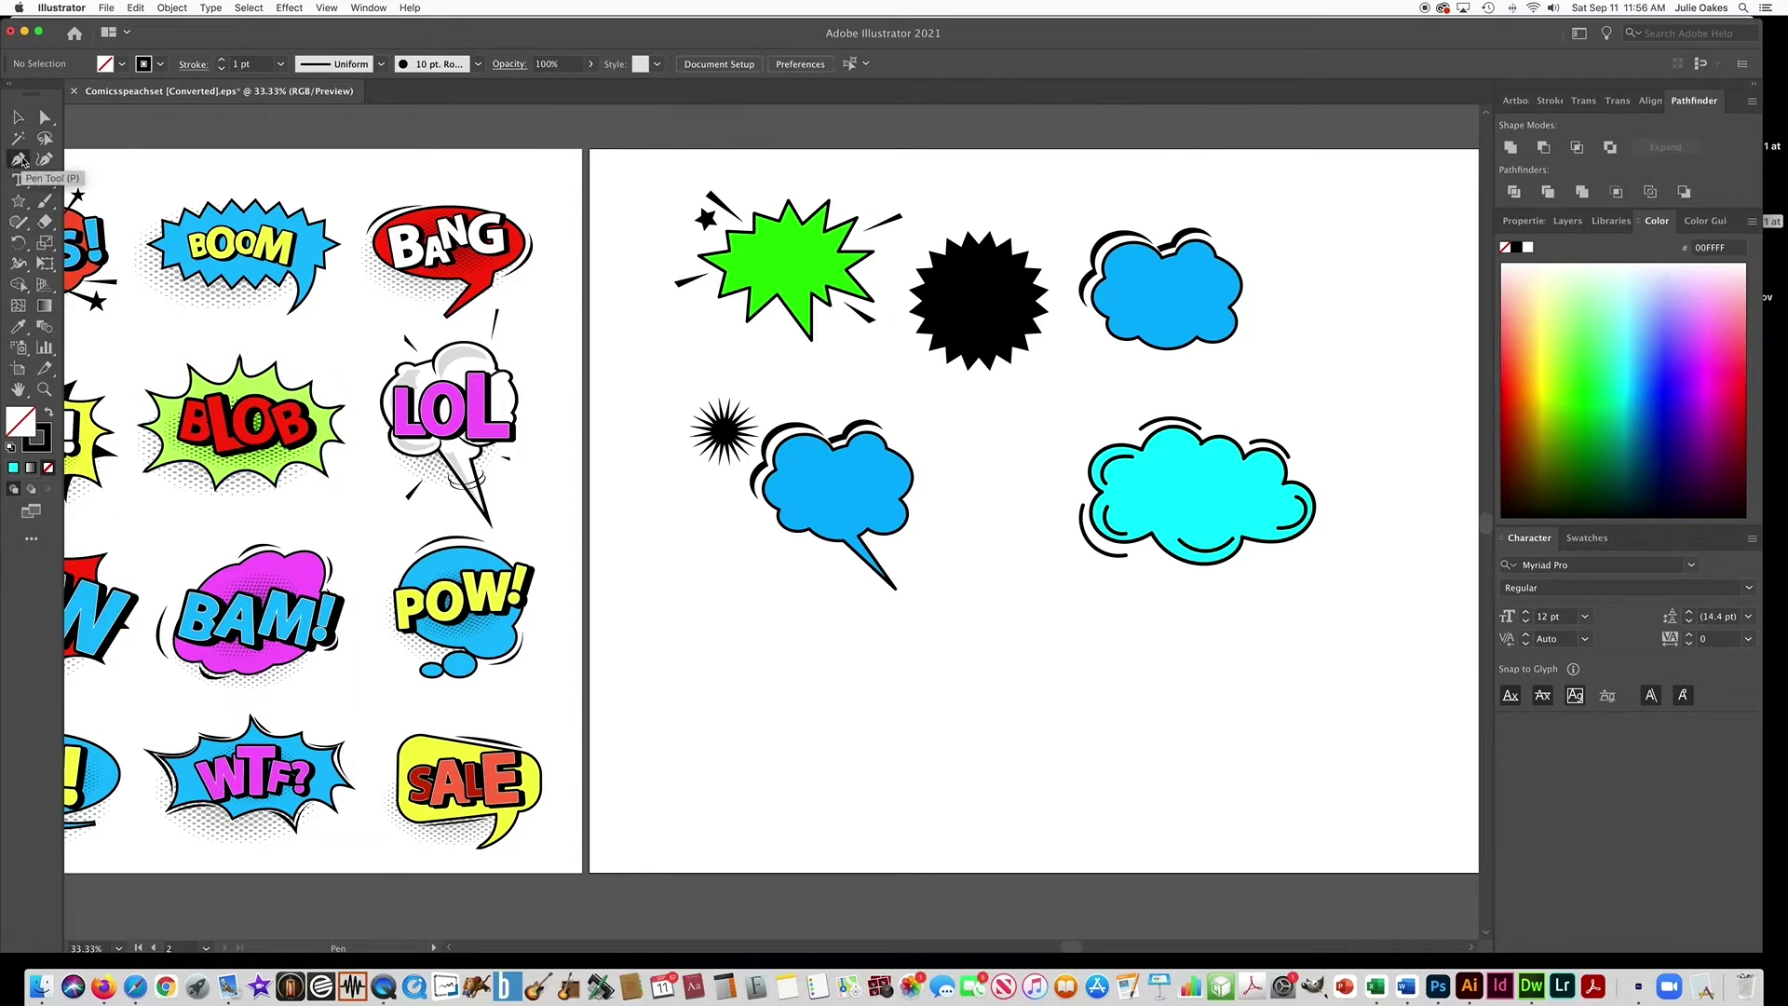
{"action": "left_click", "coordinate": [809, 609]}
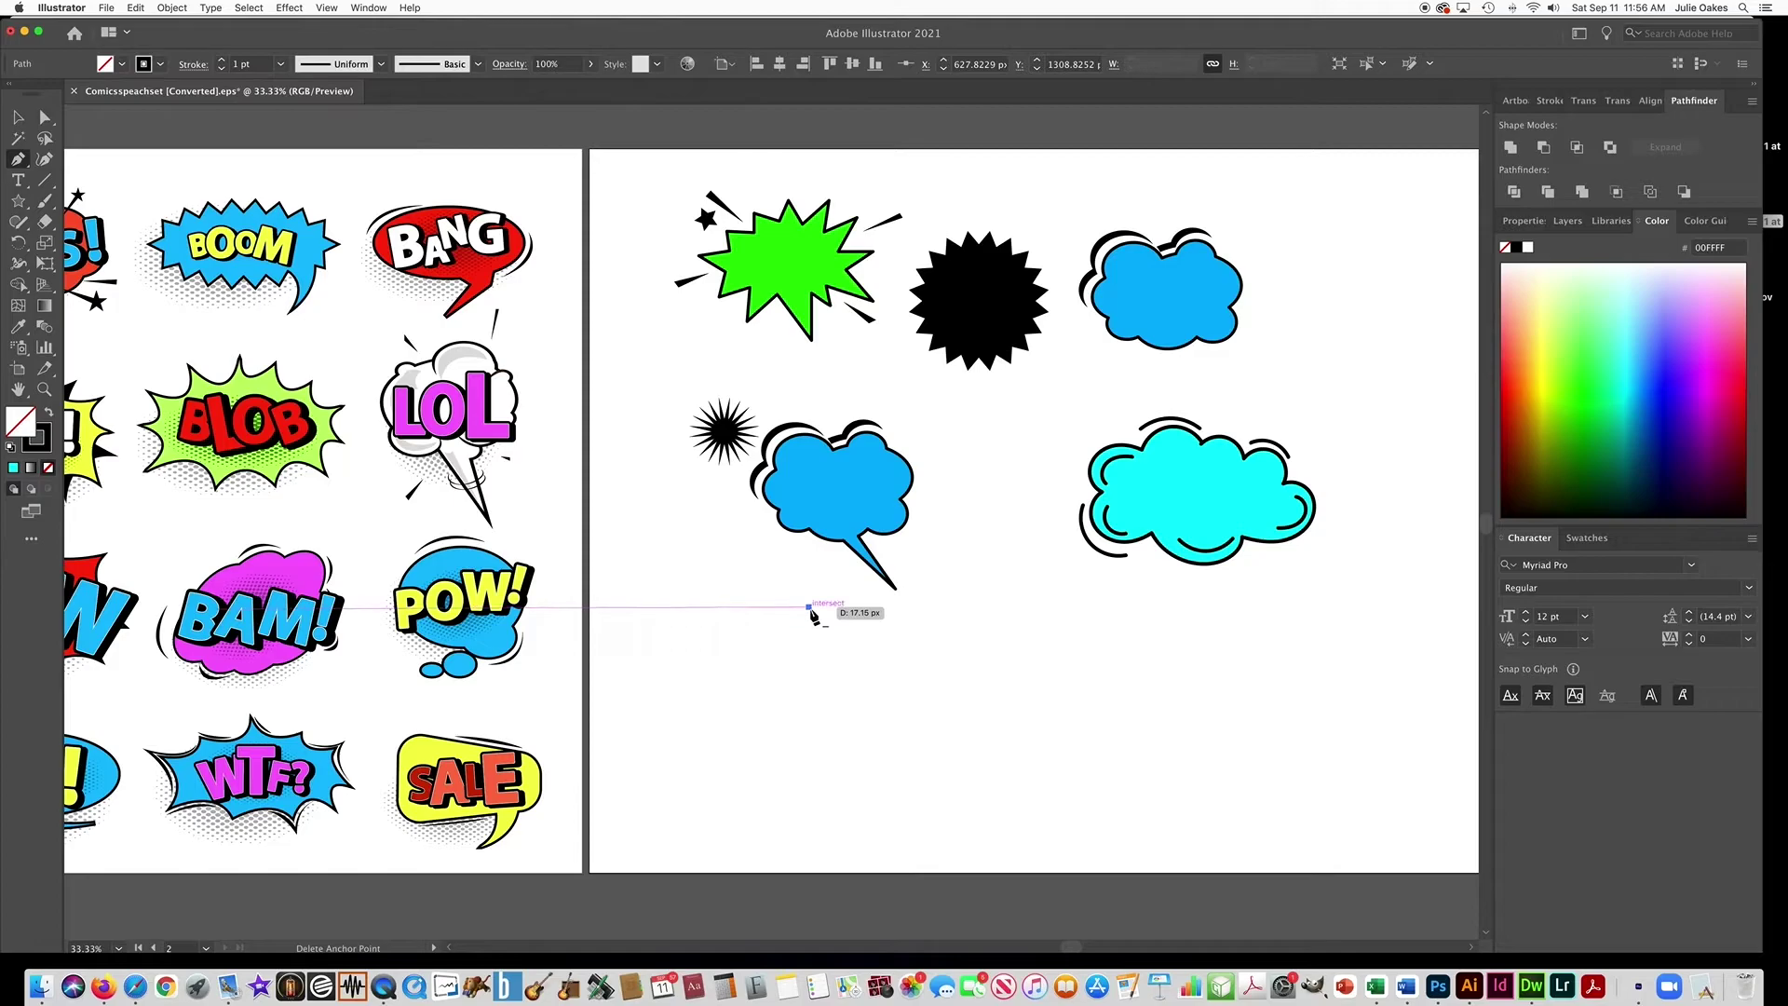
{"action": "left_click", "coordinate": [787, 652]}
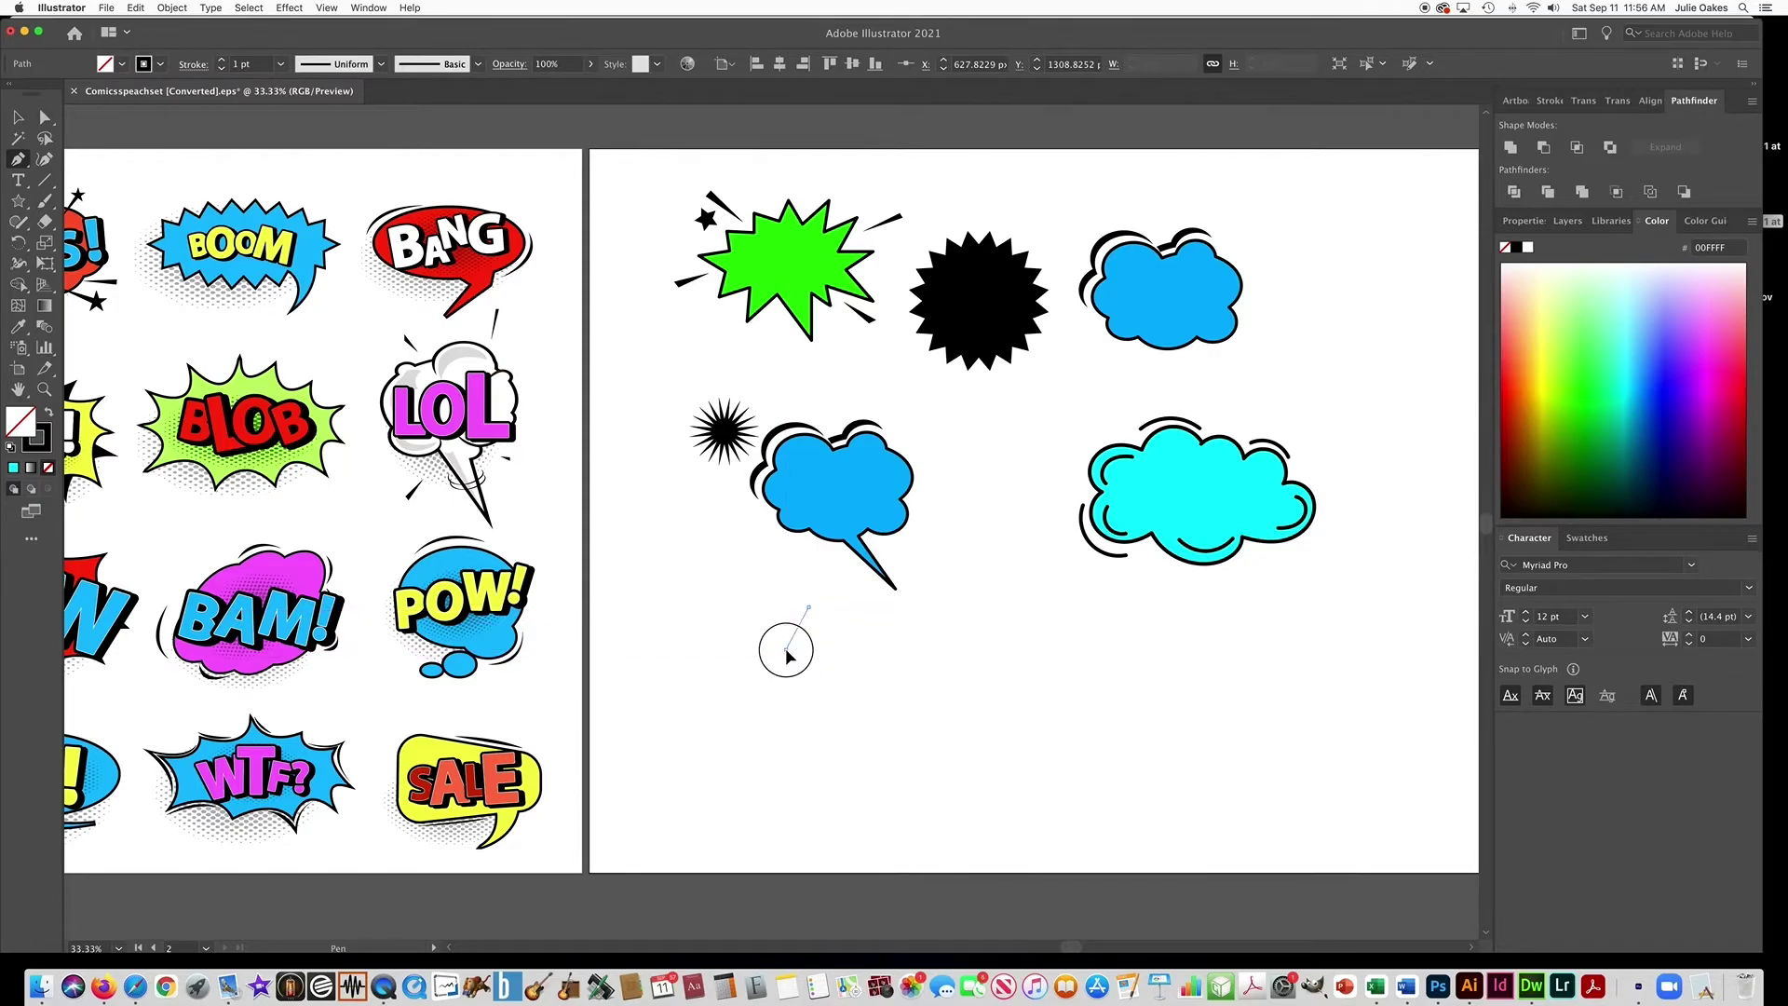
{"action": "left_click_drag", "start_coordinate": [787, 657], "coordinate": [740, 659]}
{"action": "left_click_drag", "start_coordinate": [736, 659], "coordinate": [736, 658]}
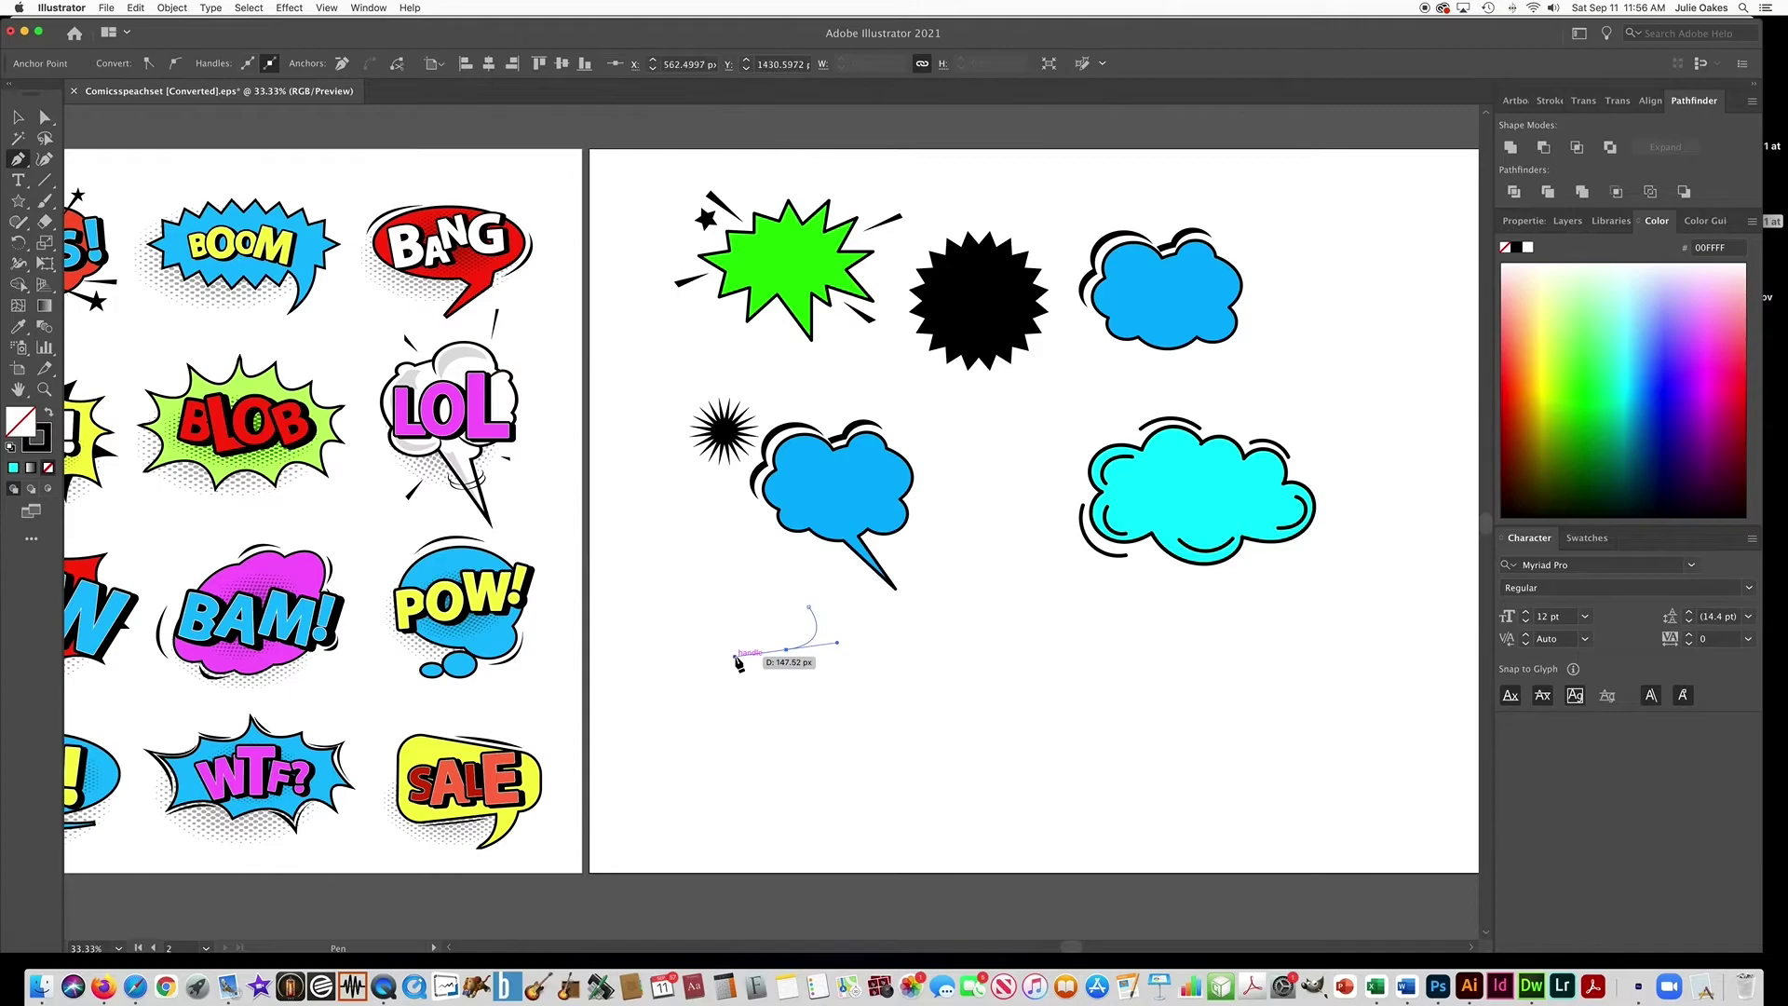
{"action": "left_click", "coordinate": [787, 652]}
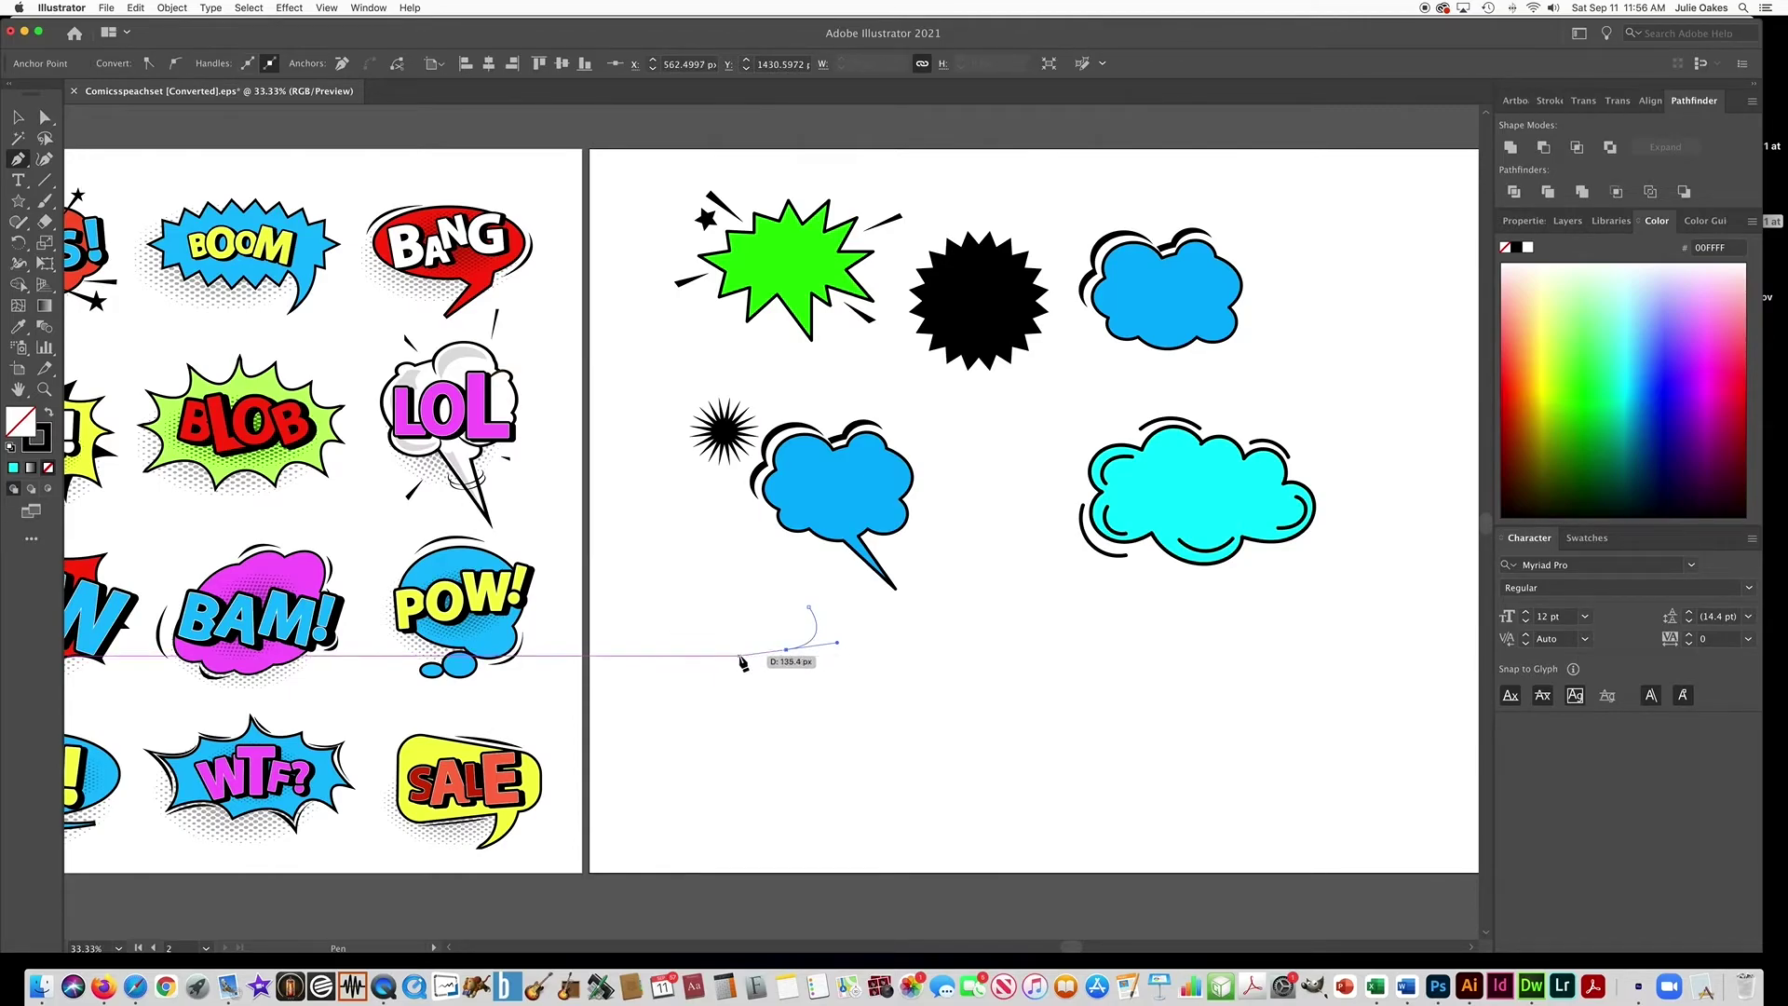
{"action": "left_click", "coordinate": [805, 691]}
{"action": "left_click_drag", "start_coordinate": [803, 689], "coordinate": [778, 719]}
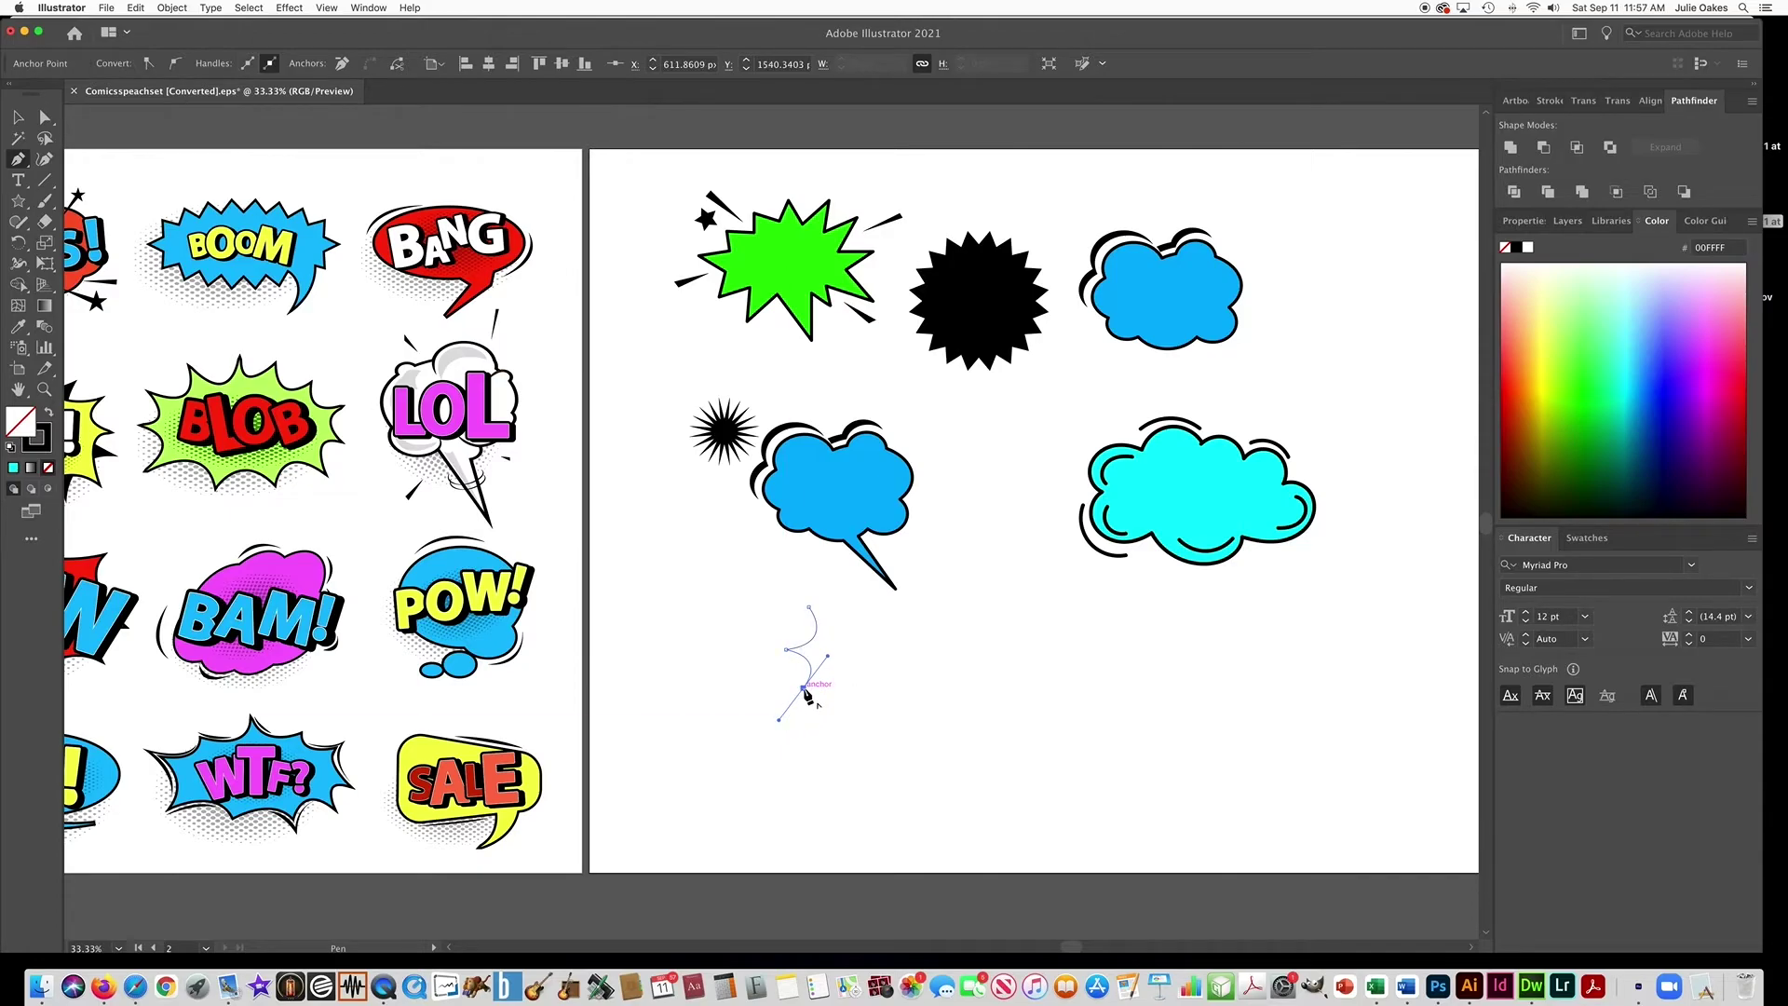
{"action": "left_click", "coordinate": [804, 689]}
- Add the remaining scallops along the bottom, right and top, then close the path at the start
{"action": "left_click", "coordinate": [867, 709]}
{"action": "left_click_drag", "start_coordinate": [867, 709], "coordinate": [877, 728]}
{"action": "left_click", "coordinate": [859, 696]}
{"action": "left_click_drag", "start_coordinate": [907, 685], "coordinate": [936, 703]}
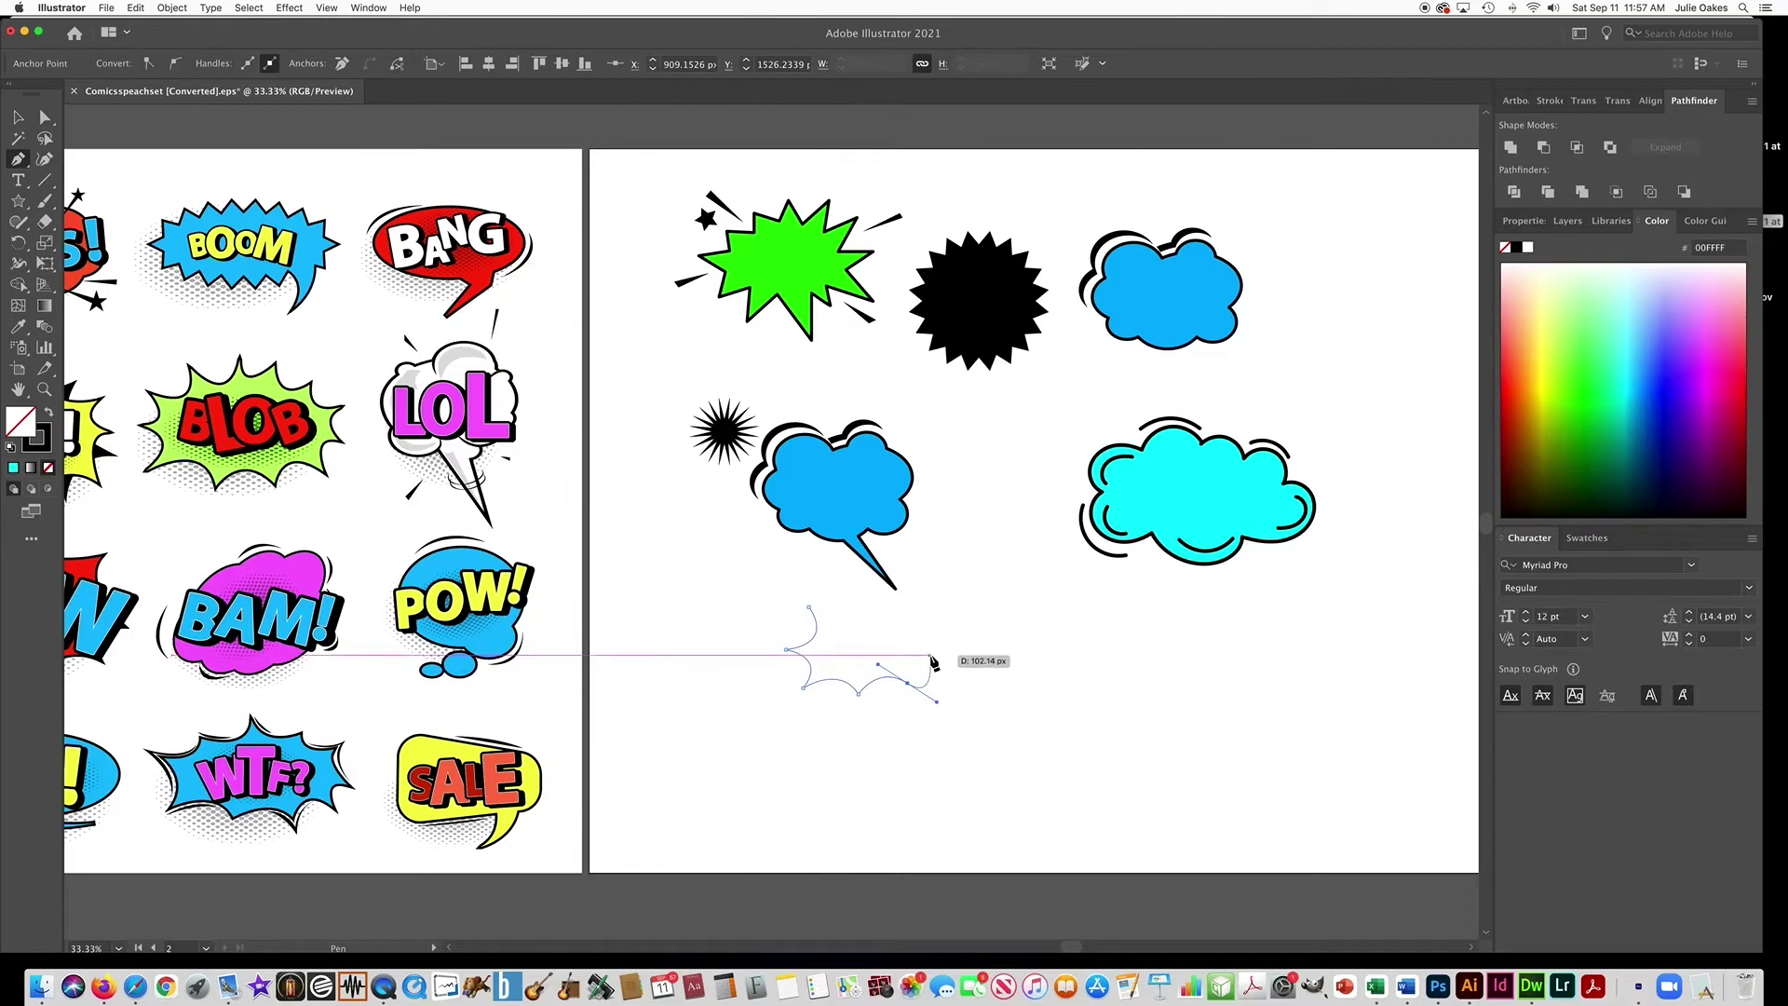
{"action": "left_click", "coordinate": [929, 655]}
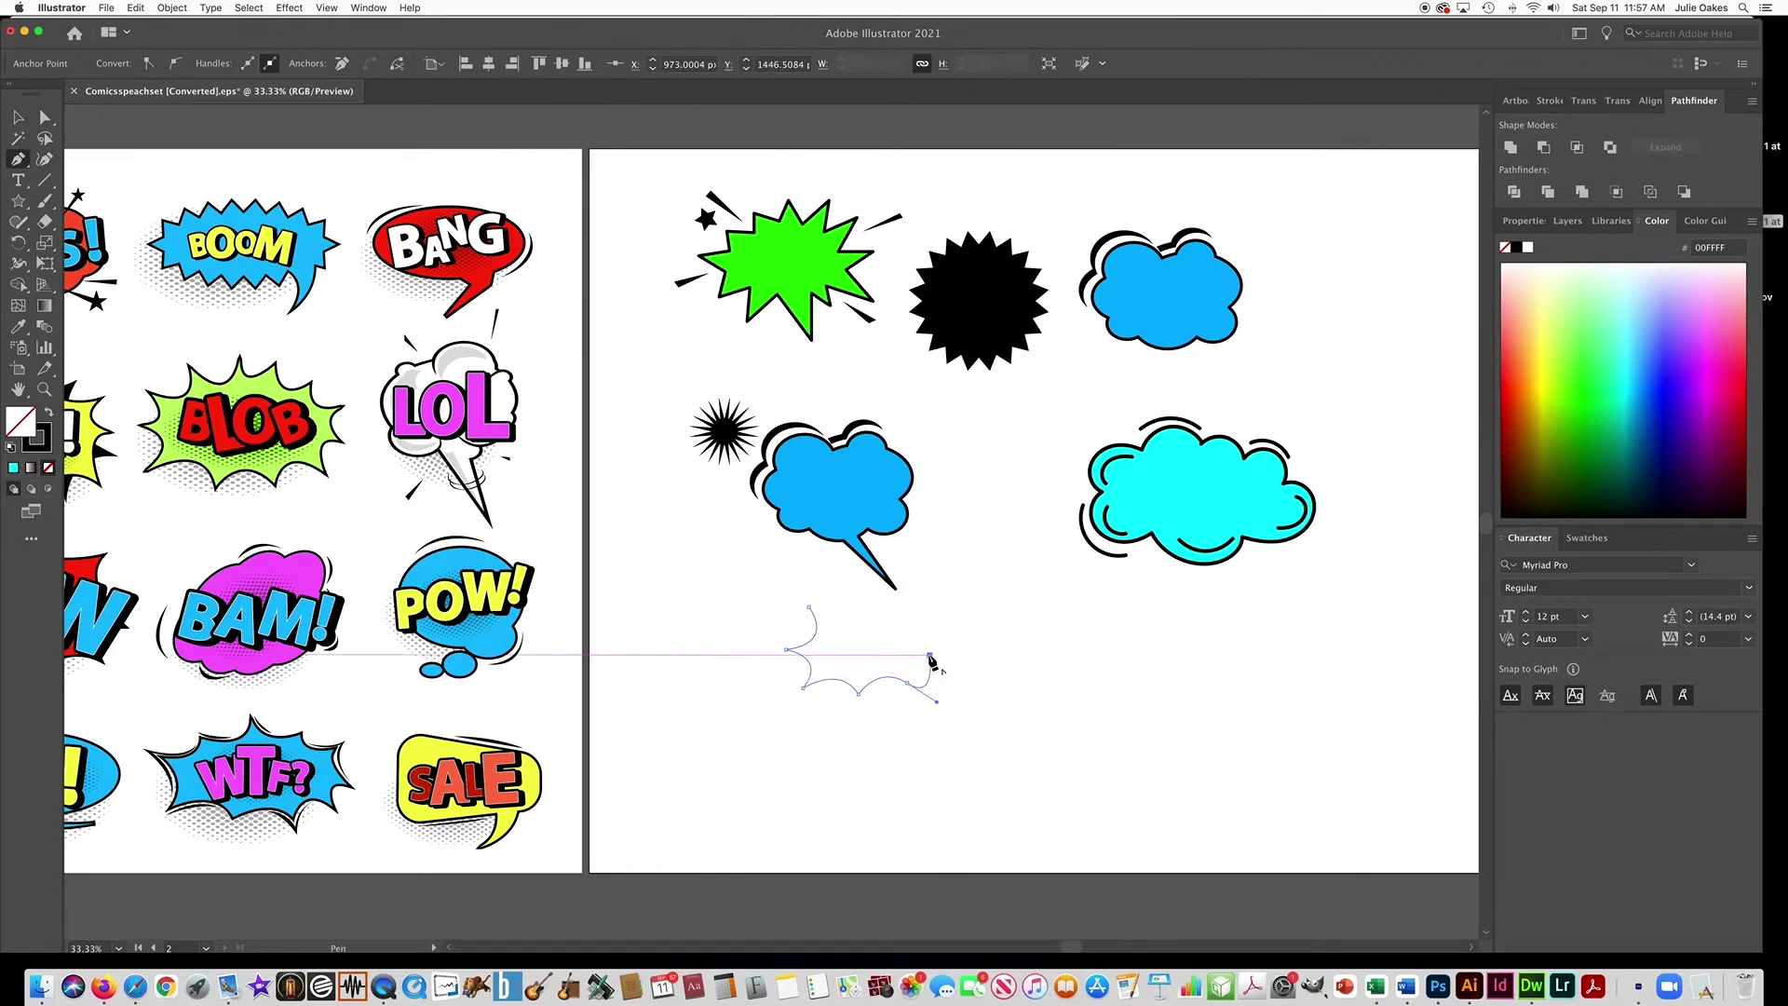
{"action": "key", "text": "super+z"}
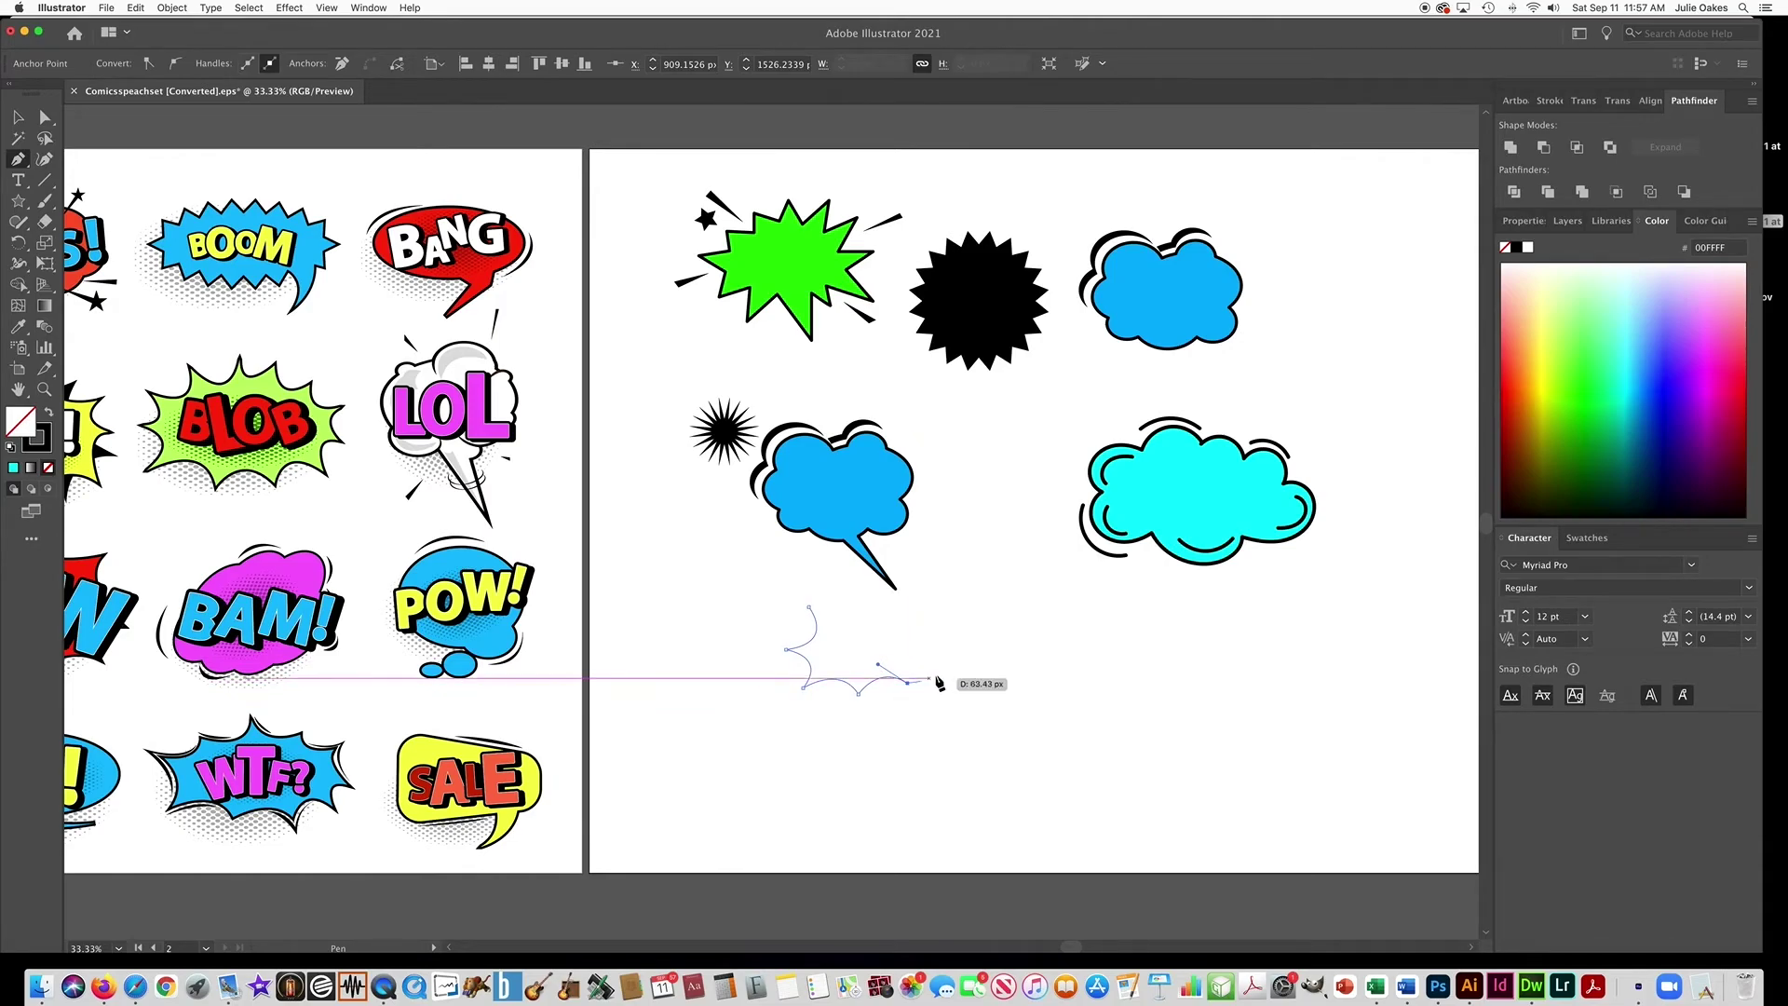
{"action": "left_click", "coordinate": [934, 655]}
{"action": "left_click_drag", "start_coordinate": [938, 659], "coordinate": [981, 667]}
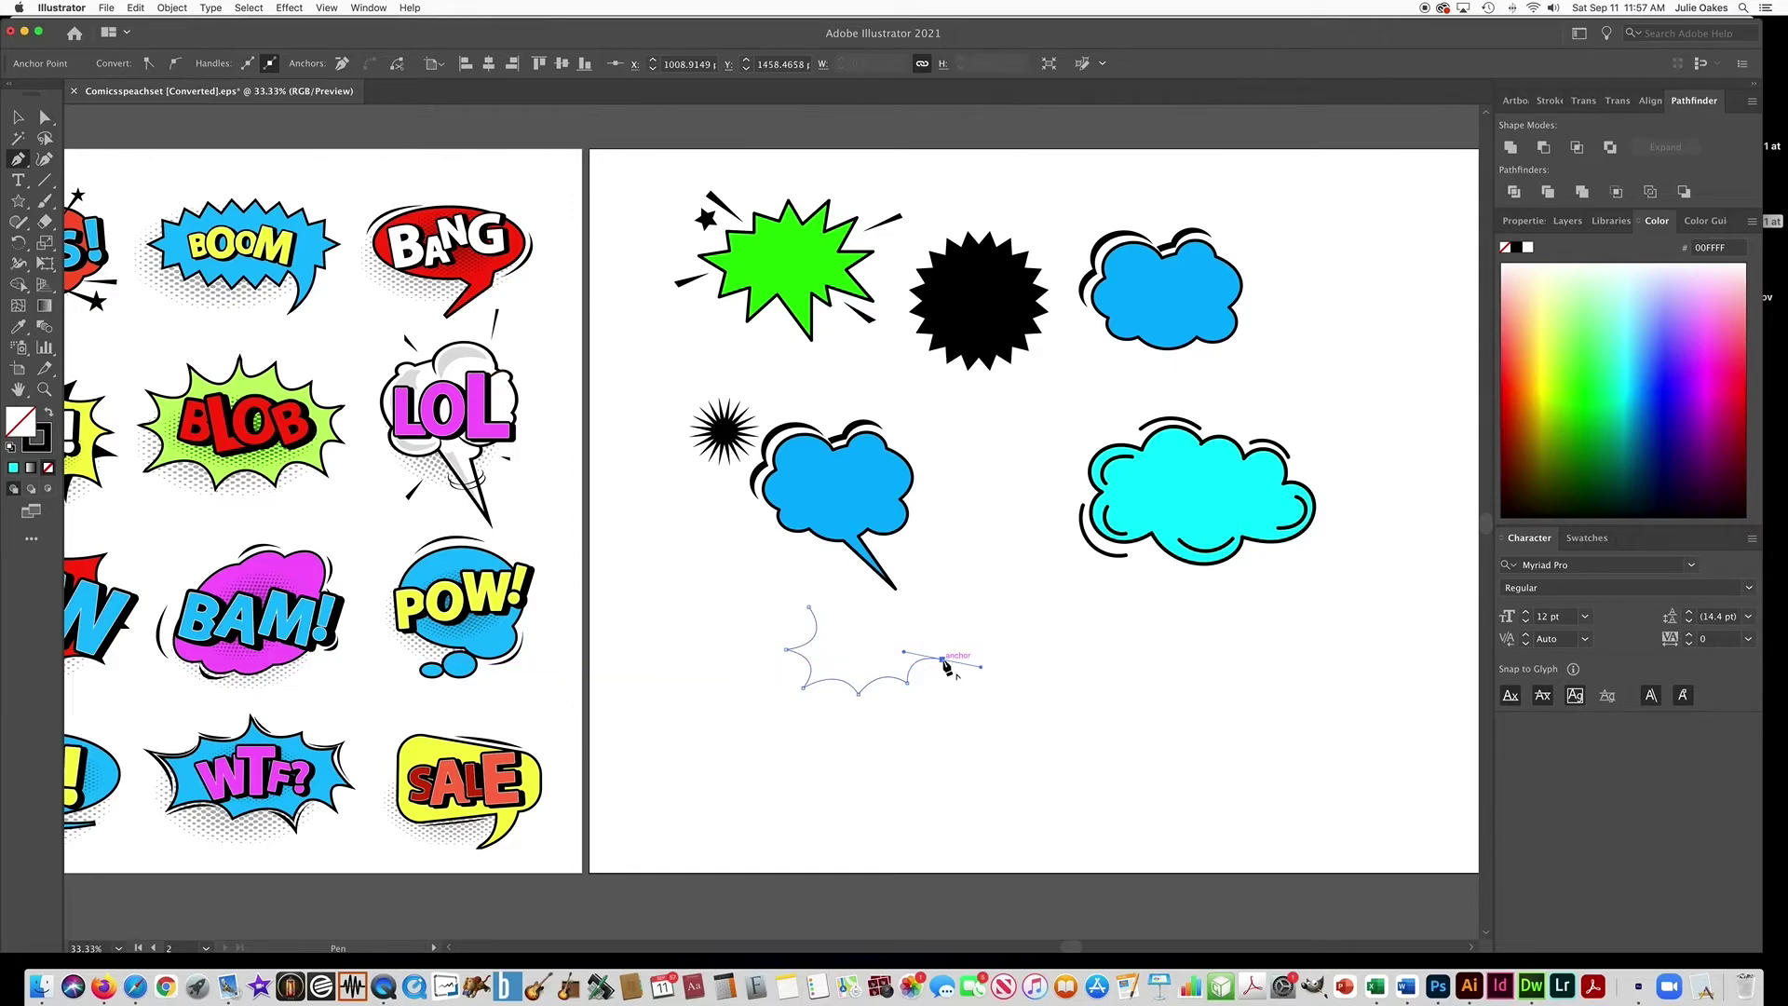
{"action": "left_click", "coordinate": [942, 658]}
{"action": "left_click_drag", "start_coordinate": [925, 615], "coordinate": [858, 602]}
{"action": "left_click", "coordinate": [925, 613]}
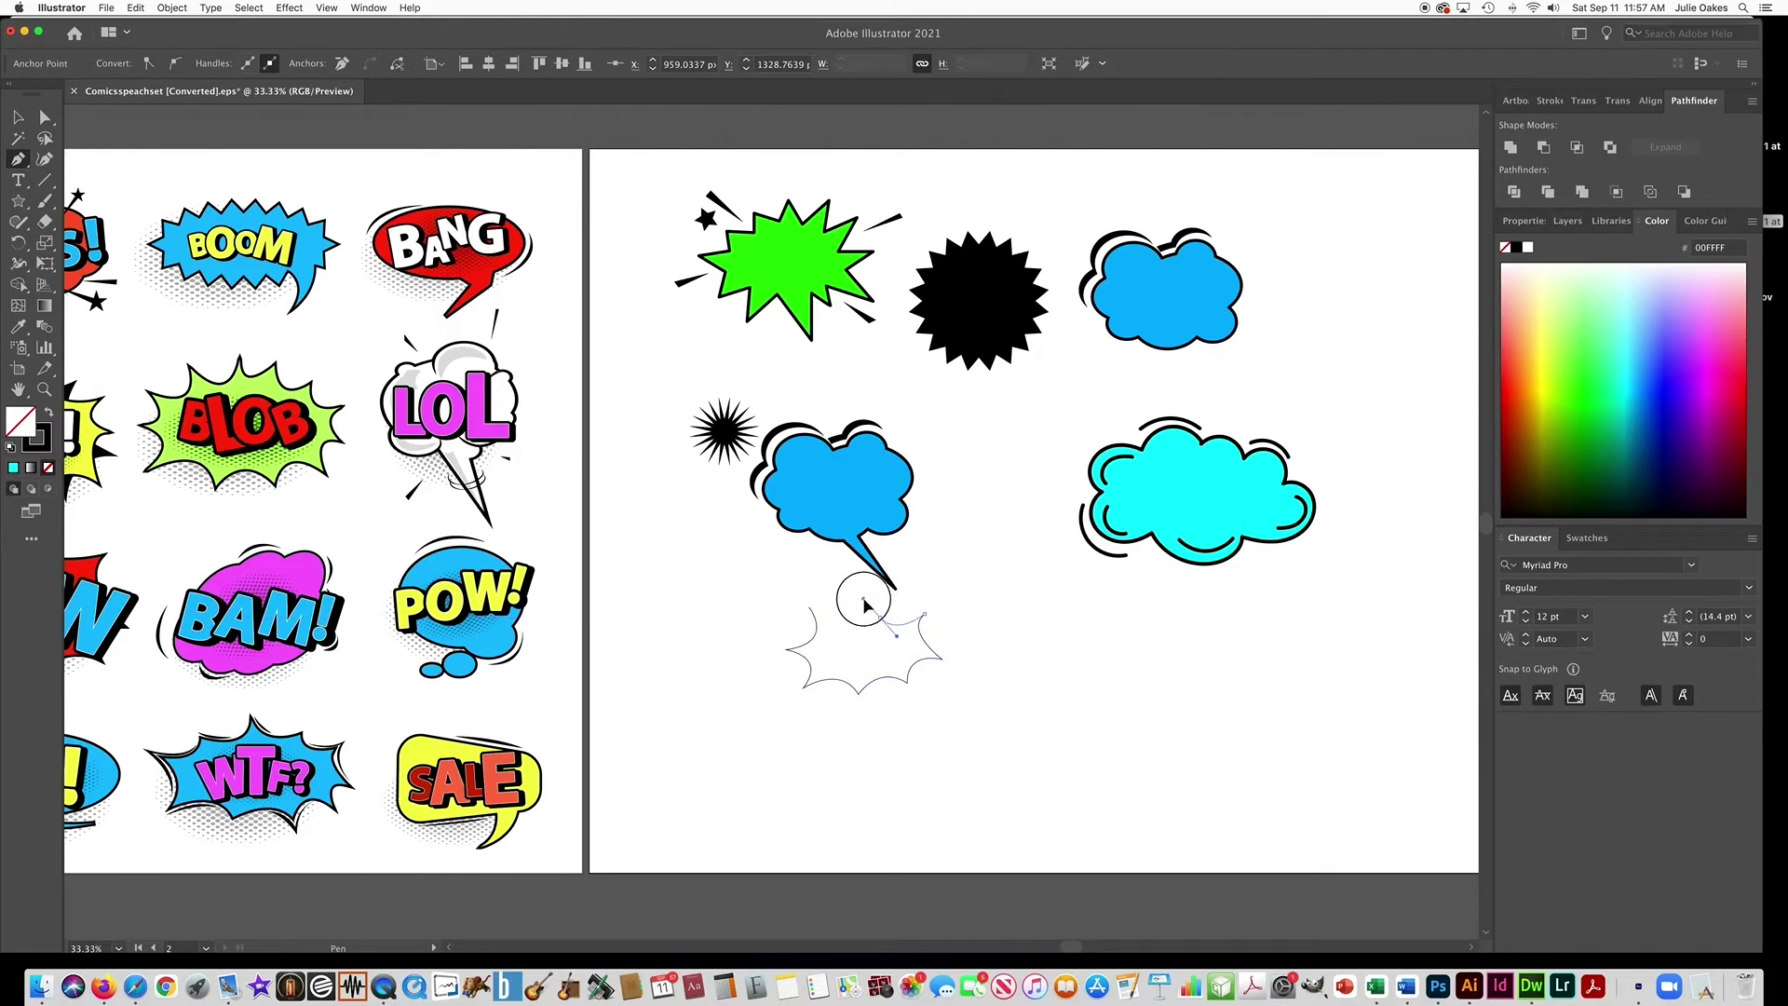
{"action": "left_click", "coordinate": [880, 617]}
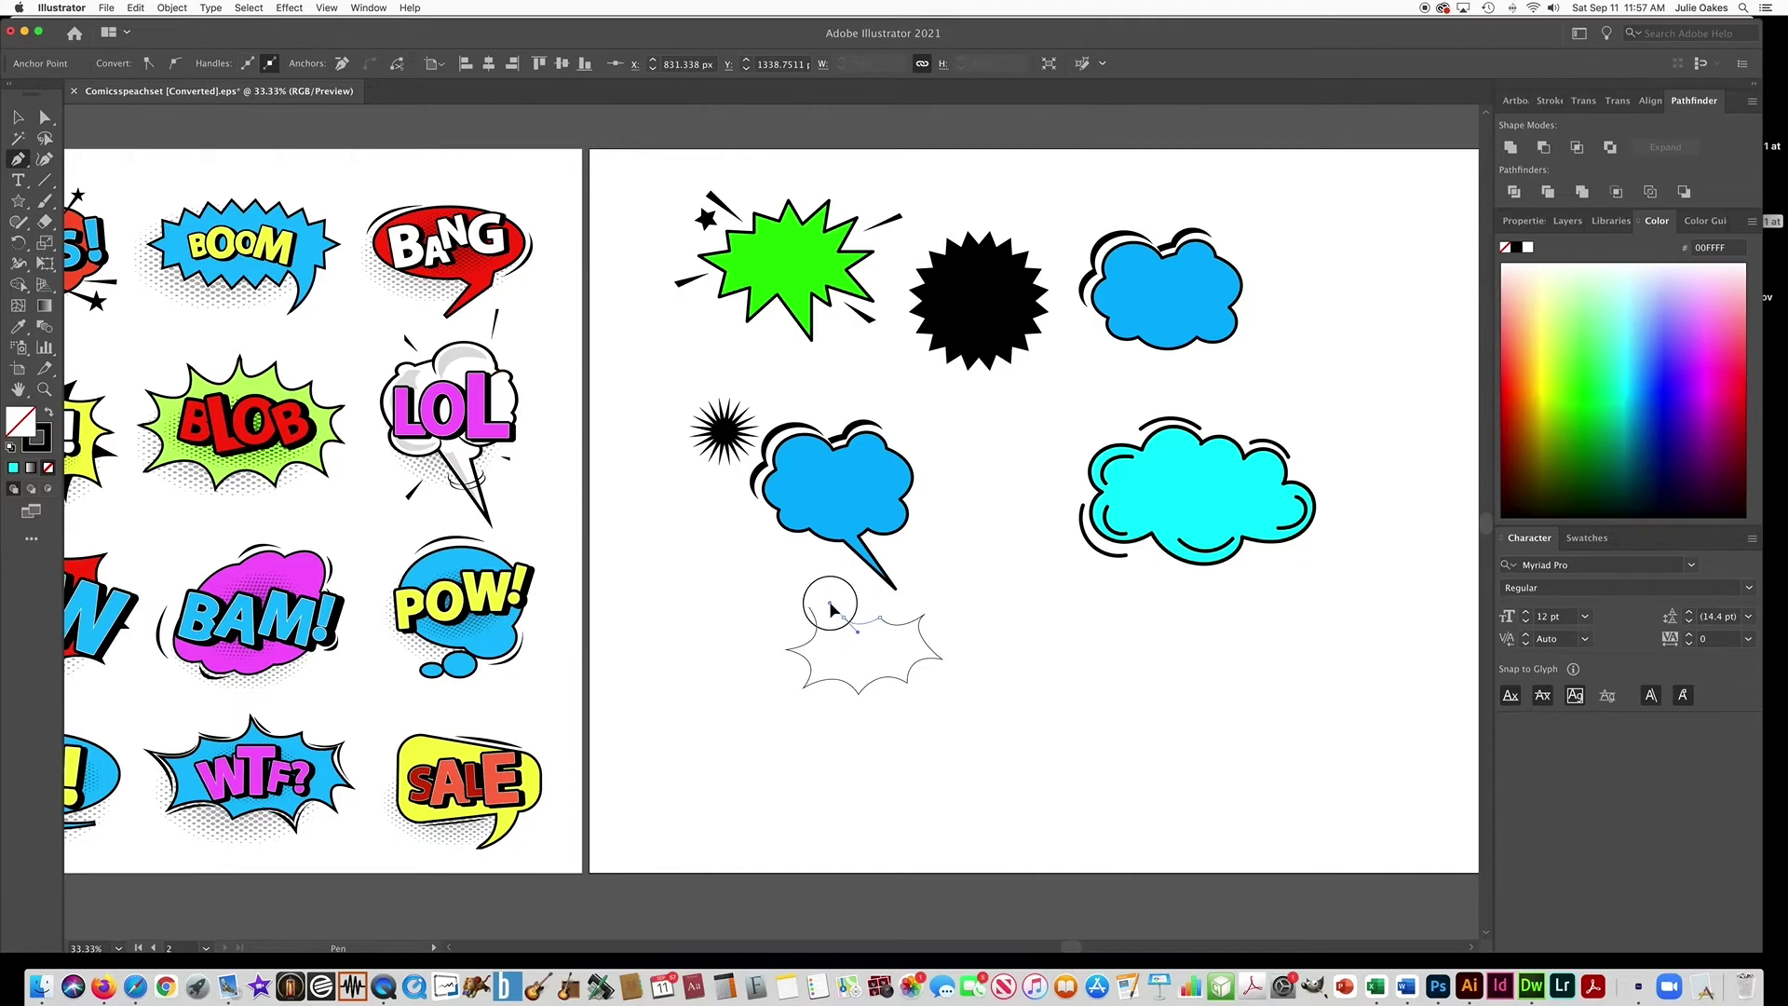
{"action": "left_click_drag", "start_coordinate": [843, 616], "coordinate": [849, 629]}
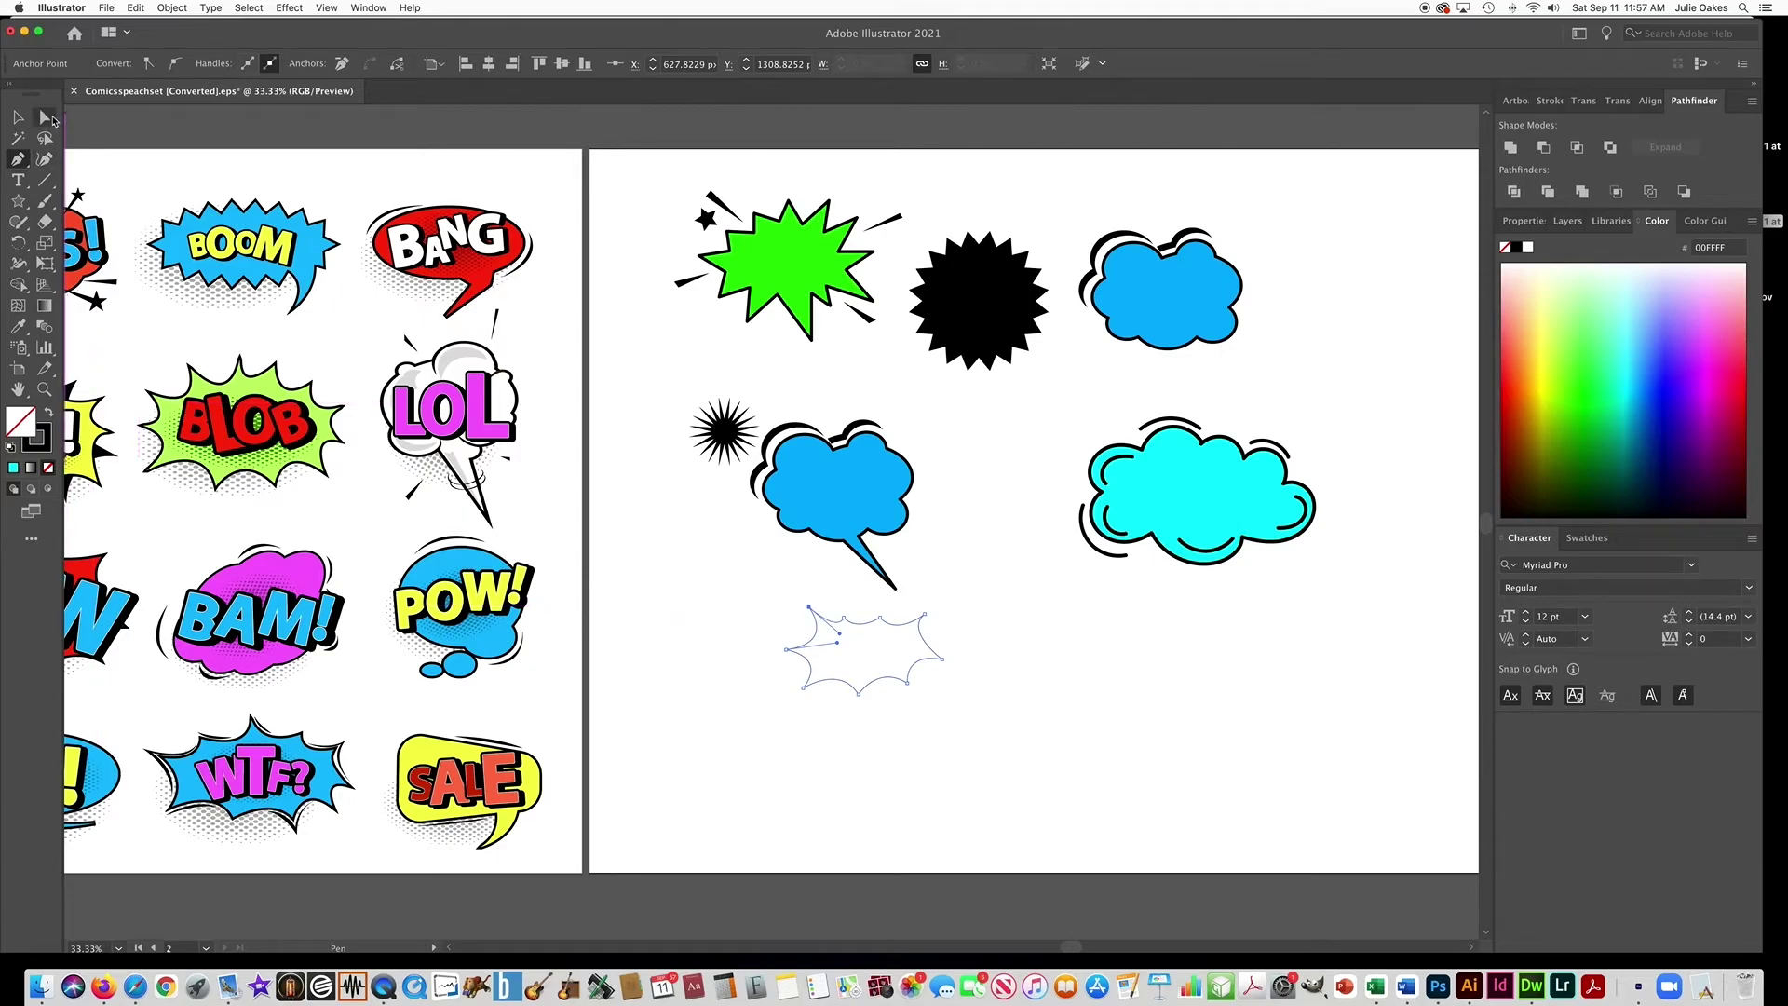
- Drag the burst's left, top and bottom-left anchors outward into spikier tips
{"action": "left_click", "coordinate": [47, 117]}
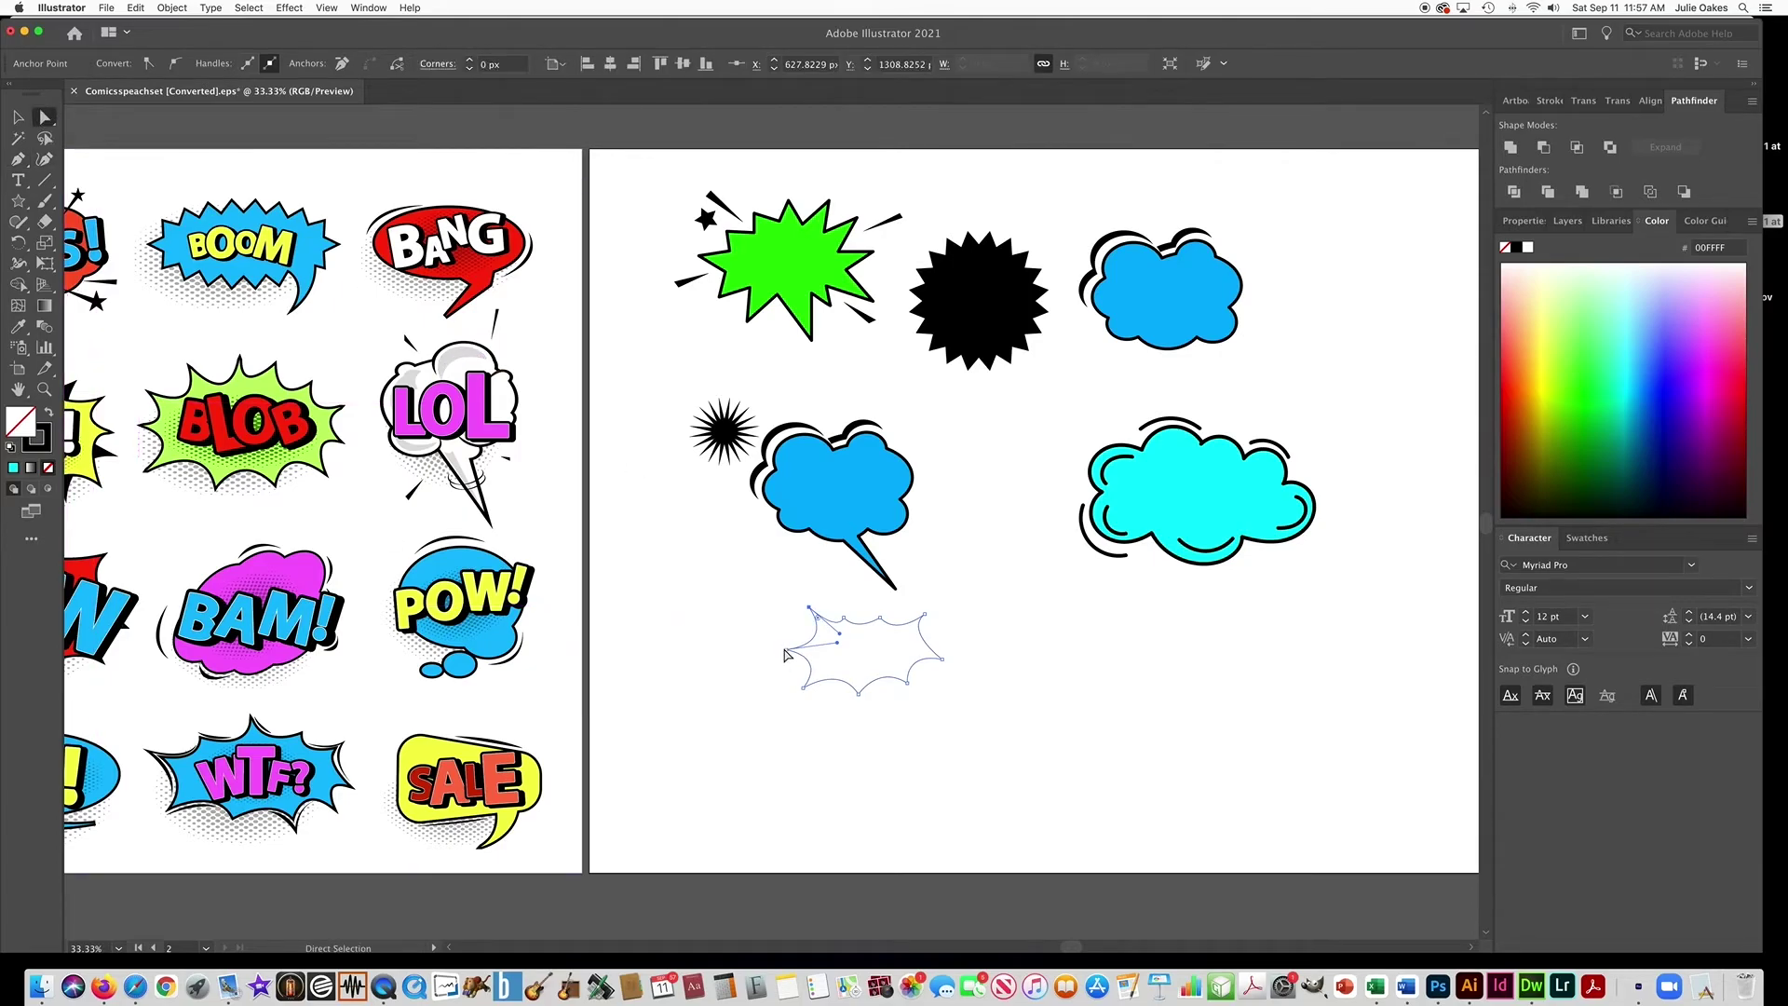
{"action": "left_click_drag", "start_coordinate": [785, 651], "coordinate": [843, 608]}
{"action": "left_click", "coordinate": [807, 610]}
{"action": "left_click_drag", "start_coordinate": [907, 619], "coordinate": [912, 692]}
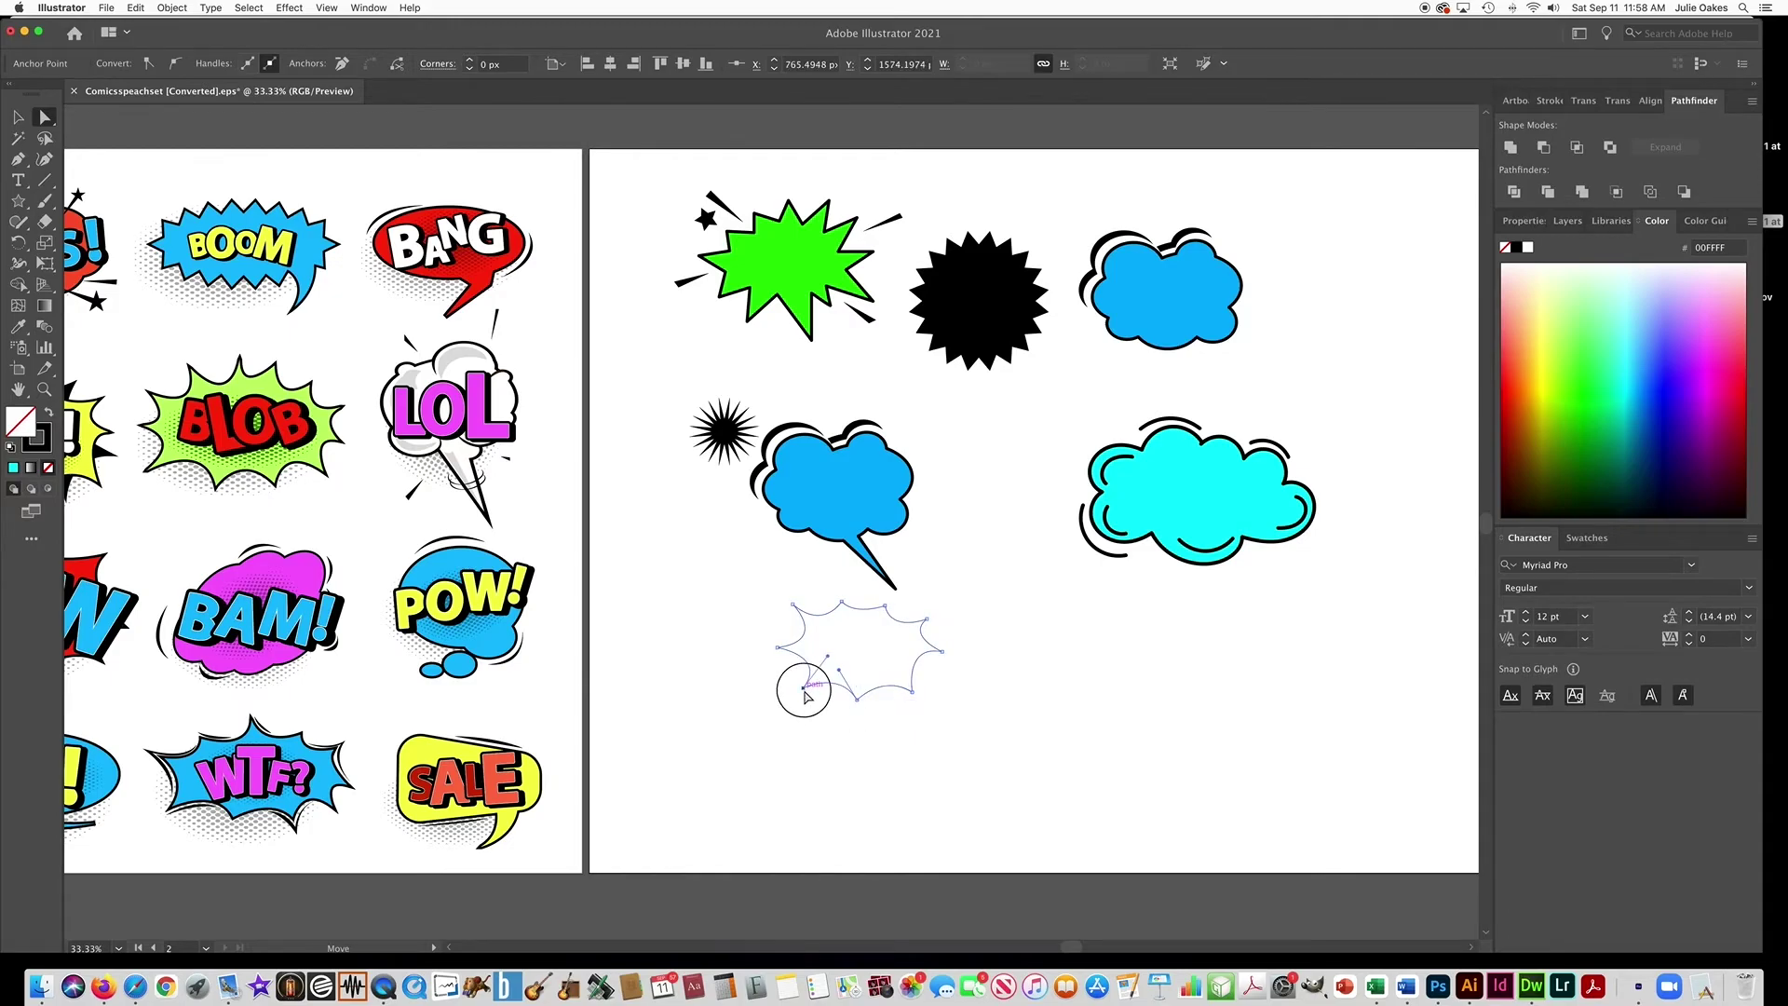
{"action": "left_click_drag", "start_coordinate": [804, 689], "coordinate": [802, 698]}
{"action": "mouse_move", "coordinate": [842, 603]}
{"action": "left_mouse_down"}
{"action": "mouse_move", "coordinate": [863, 634]}
{"action": "mouse_move", "coordinate": [839, 597]}
{"action": "left_mouse_up"}
{"action": "left_click", "coordinate": [884, 605]}
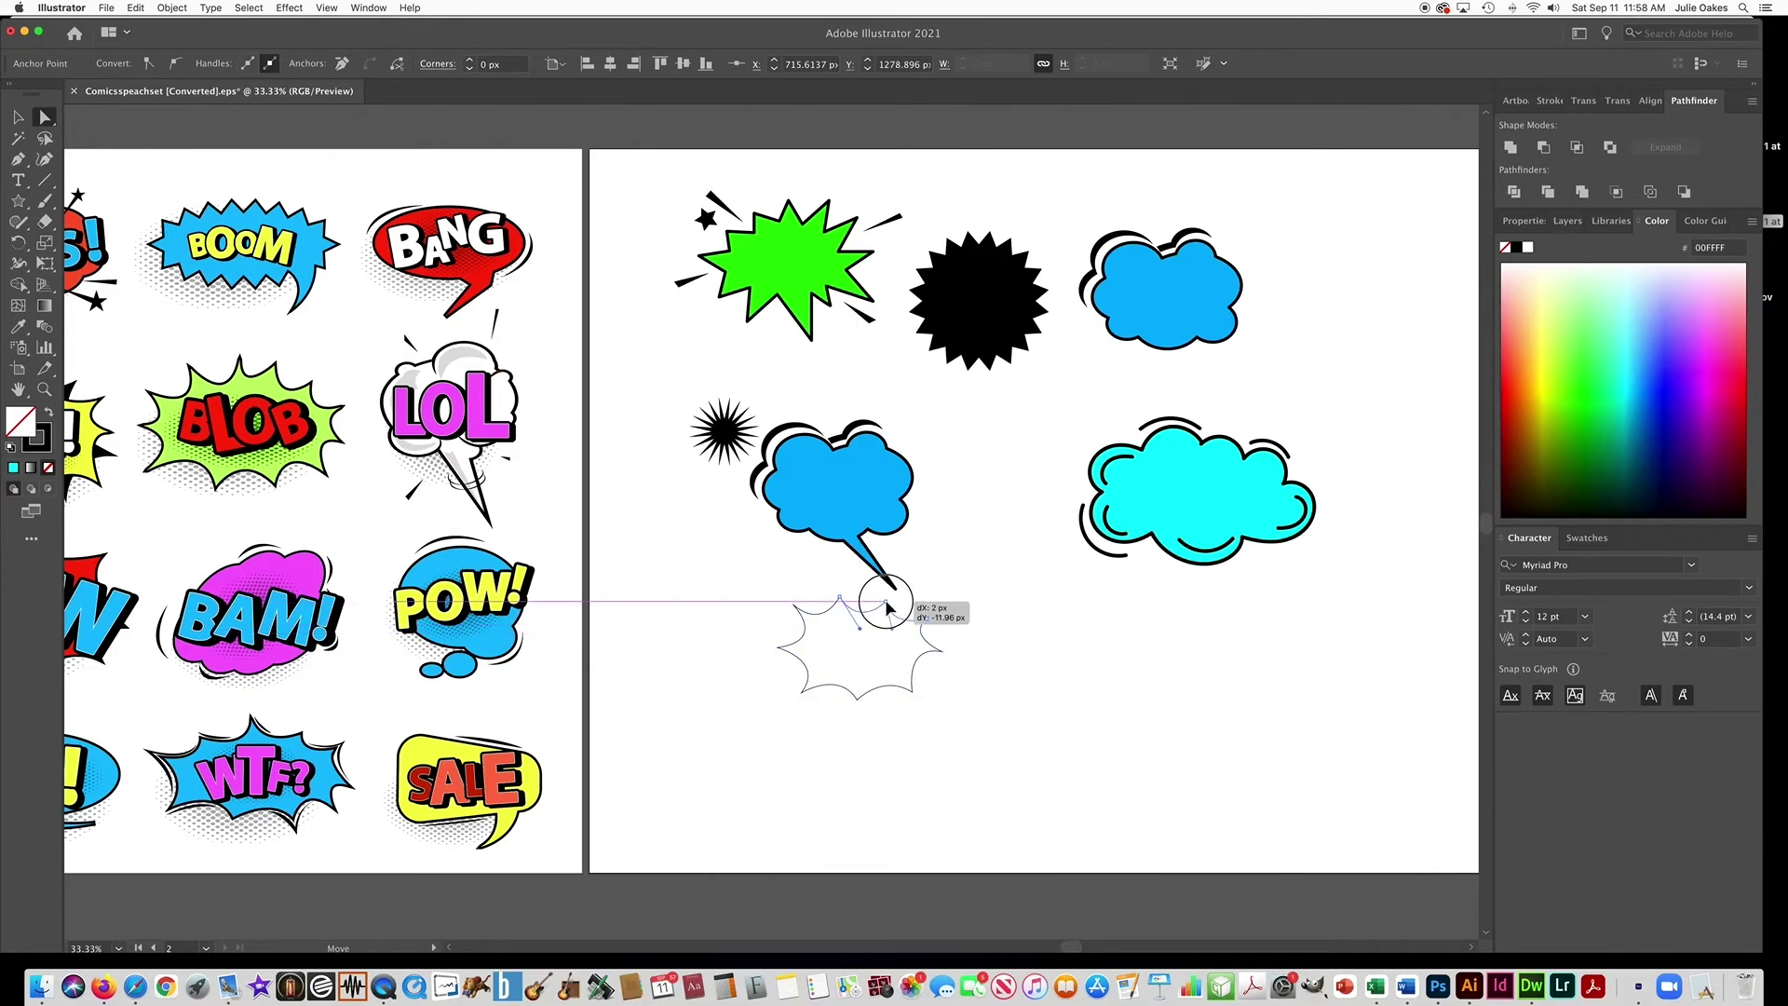
- Copy the green burst's fill and black outline onto the new burst with the Eyedropper
{"action": "left_click", "coordinate": [18, 116]}
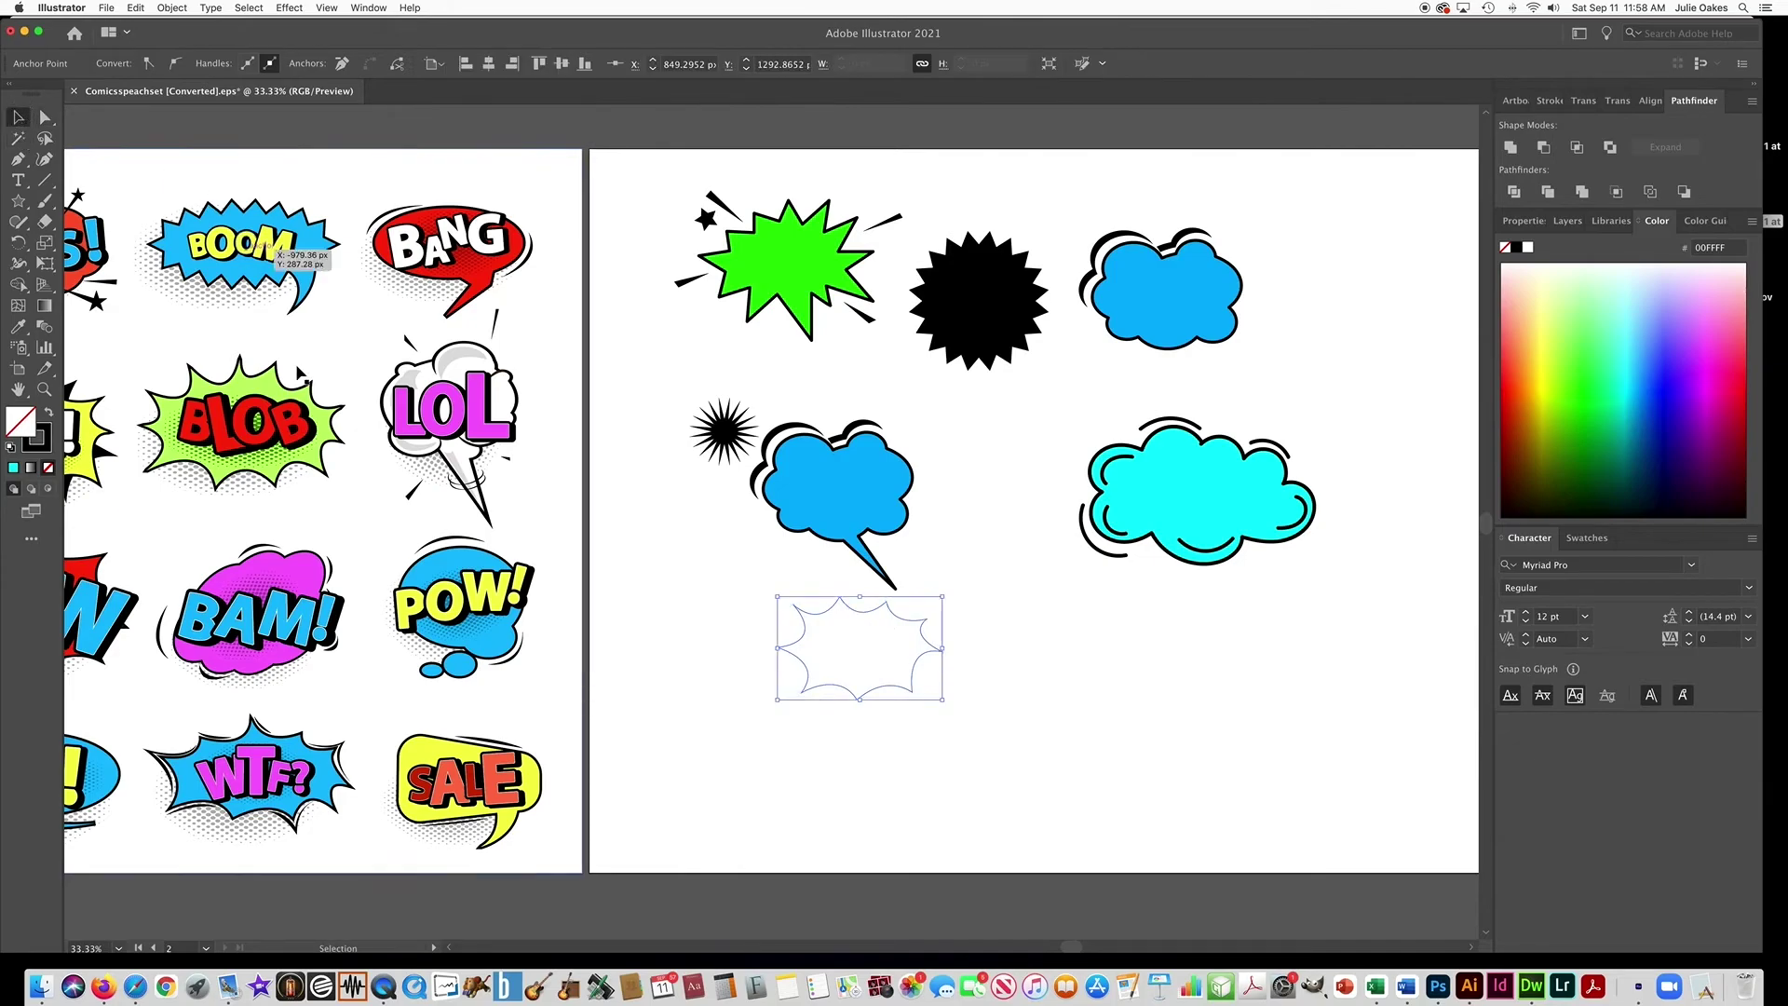
{"action": "left_click", "coordinate": [18, 326]}
{"action": "left_click", "coordinate": [778, 248]}
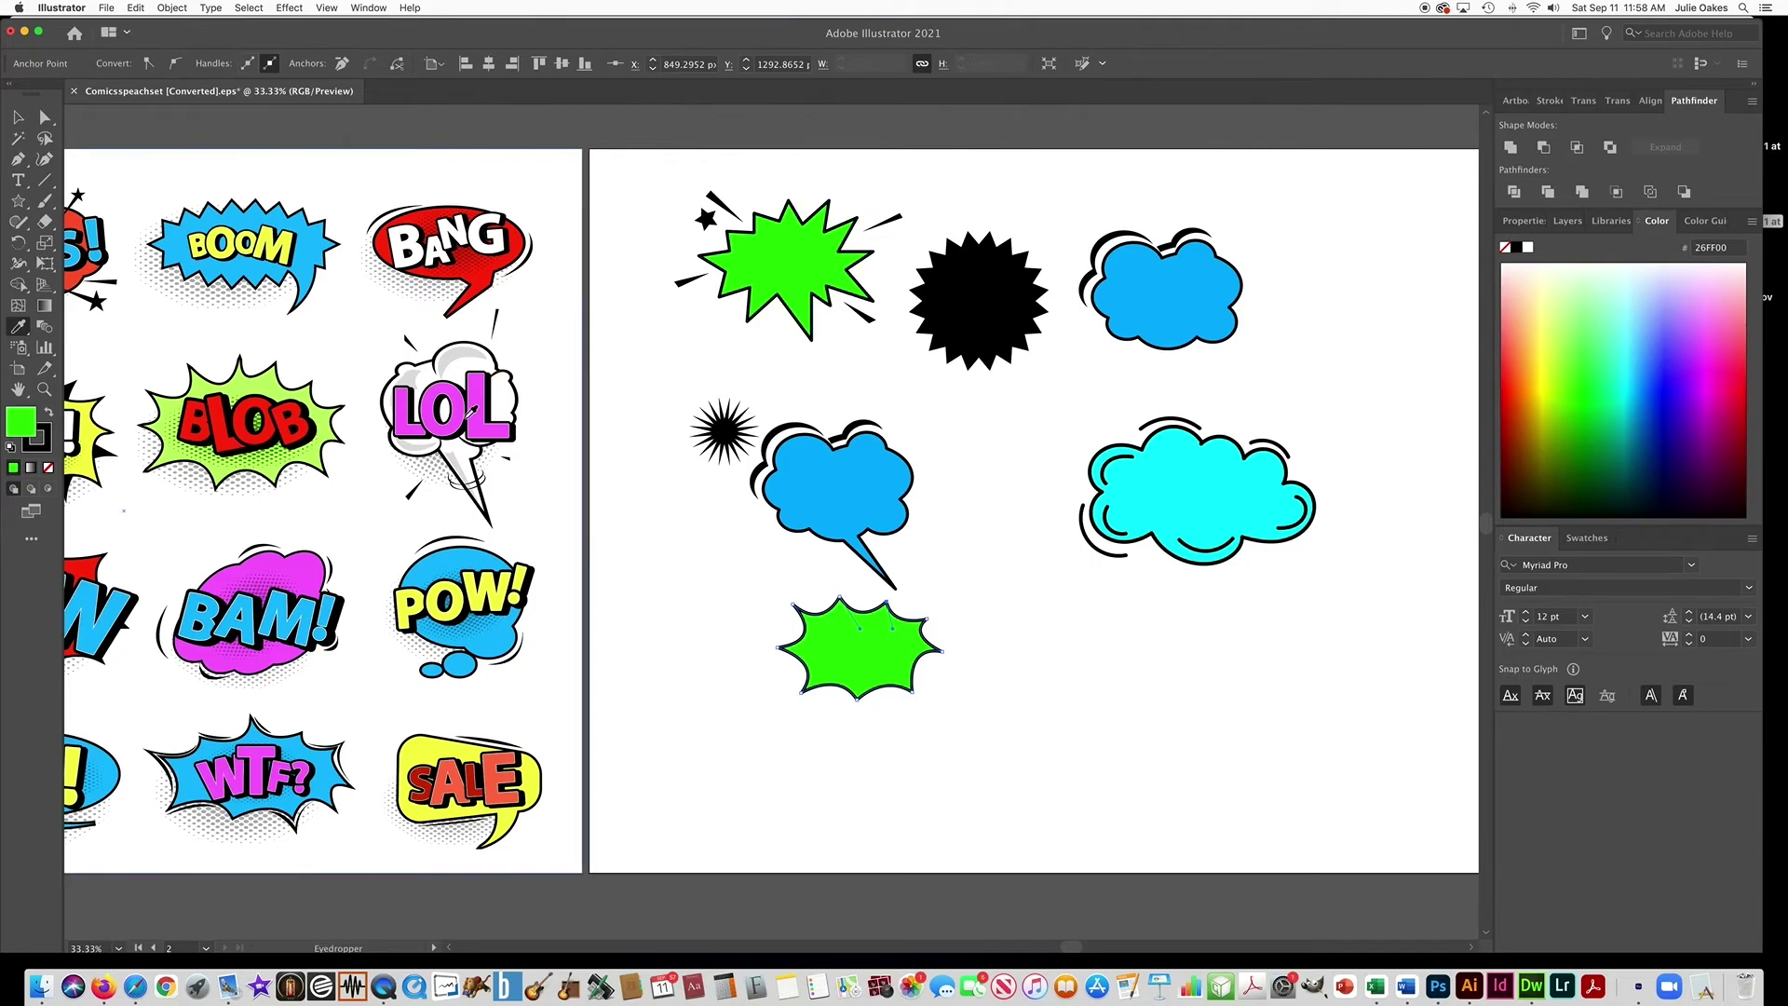
- Change the burst's fill to yellow FFF200, then deselect it
{"action": "double_click", "coordinate": [21, 422]}
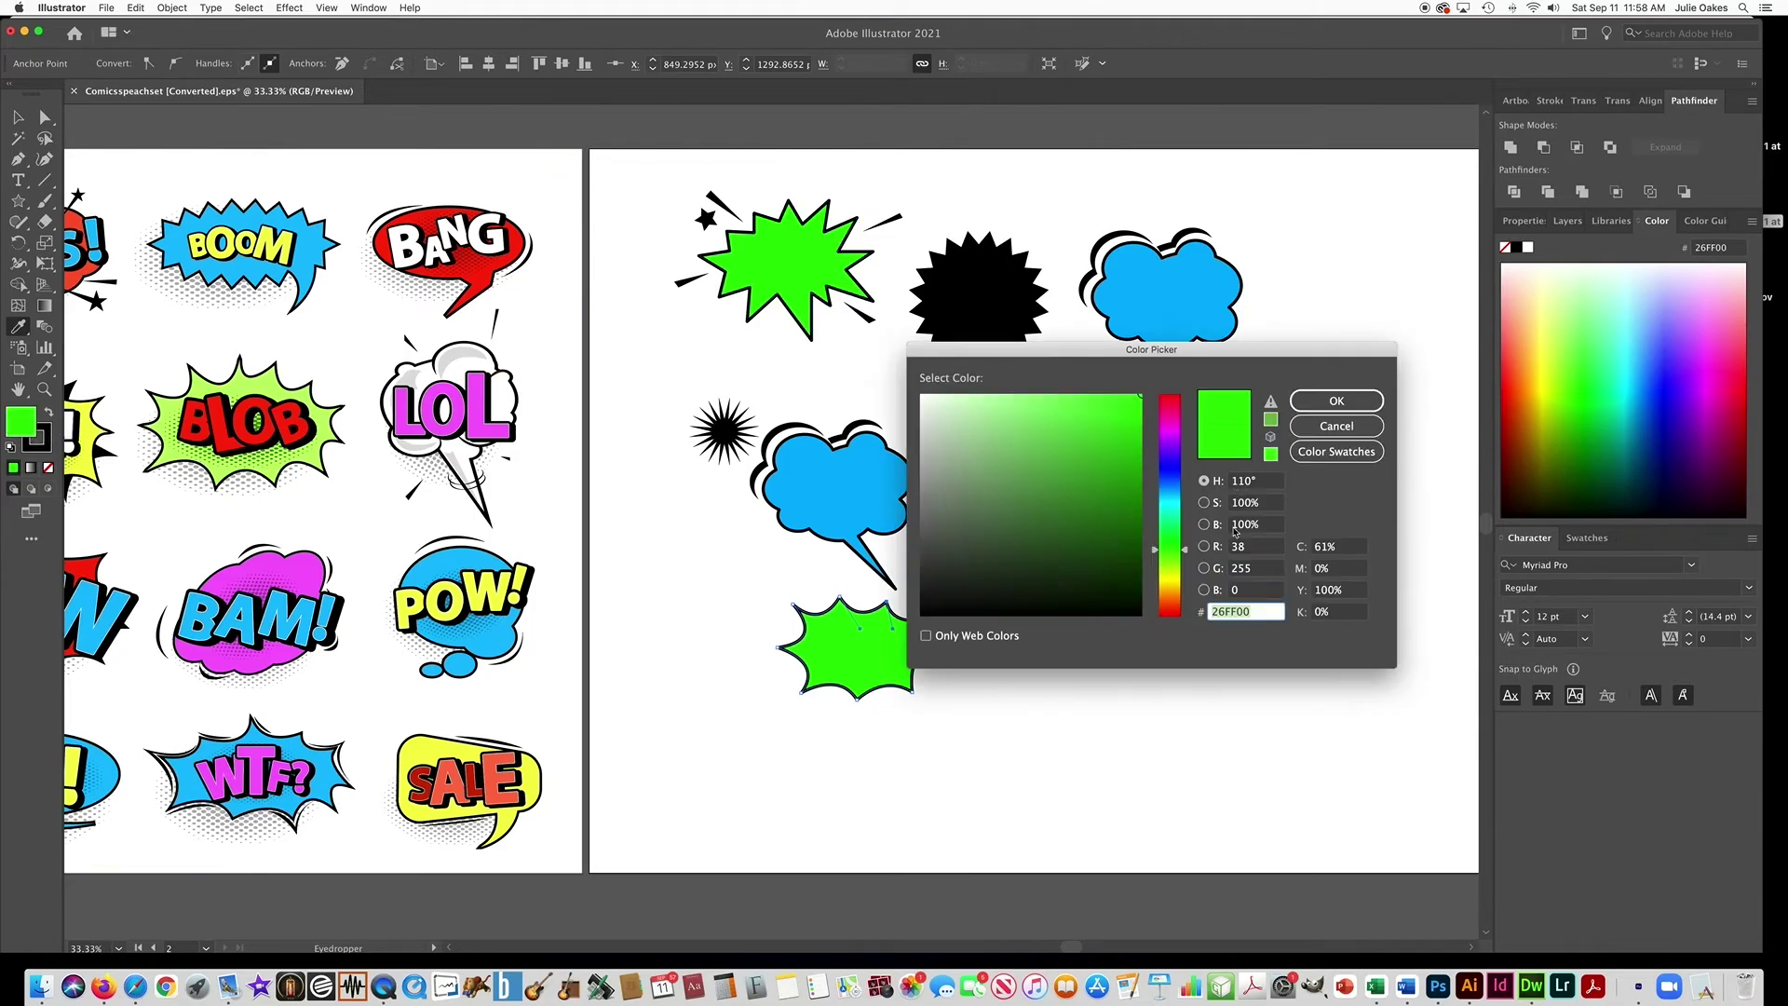
{"action": "left_click", "coordinate": [1172, 585]}
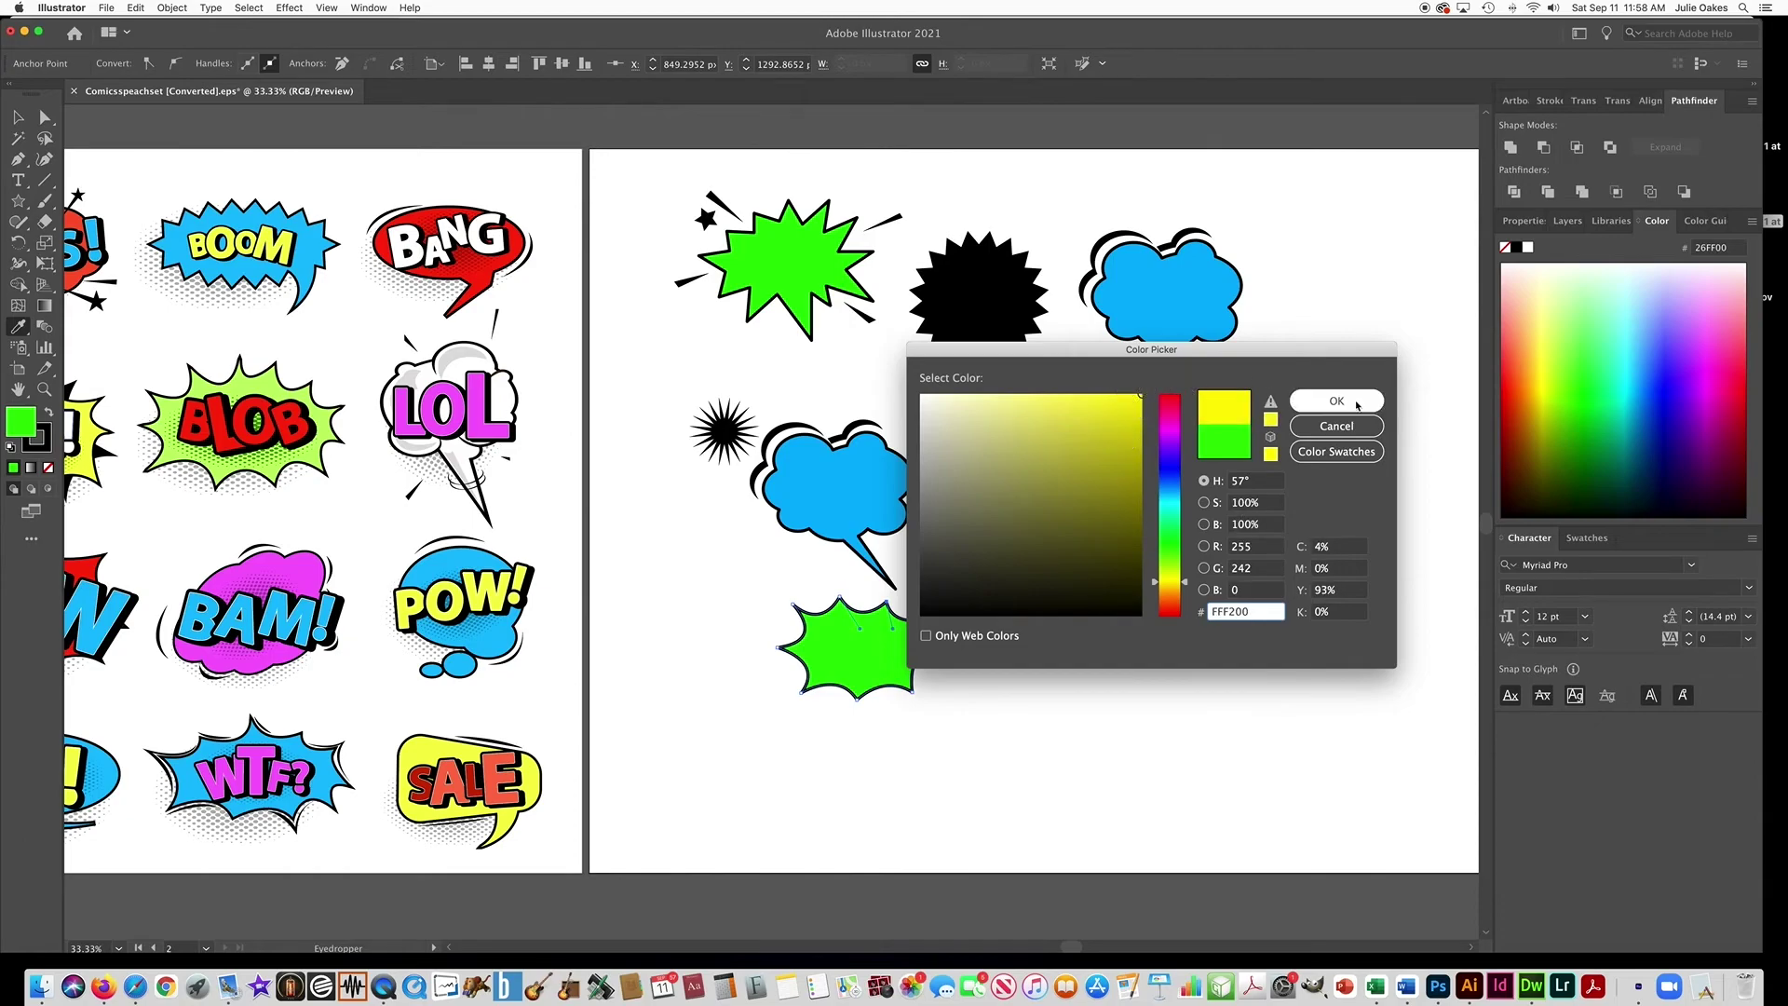
{"action": "left_click", "coordinate": [1336, 400]}
{"action": "left_click", "coordinate": [18, 116]}
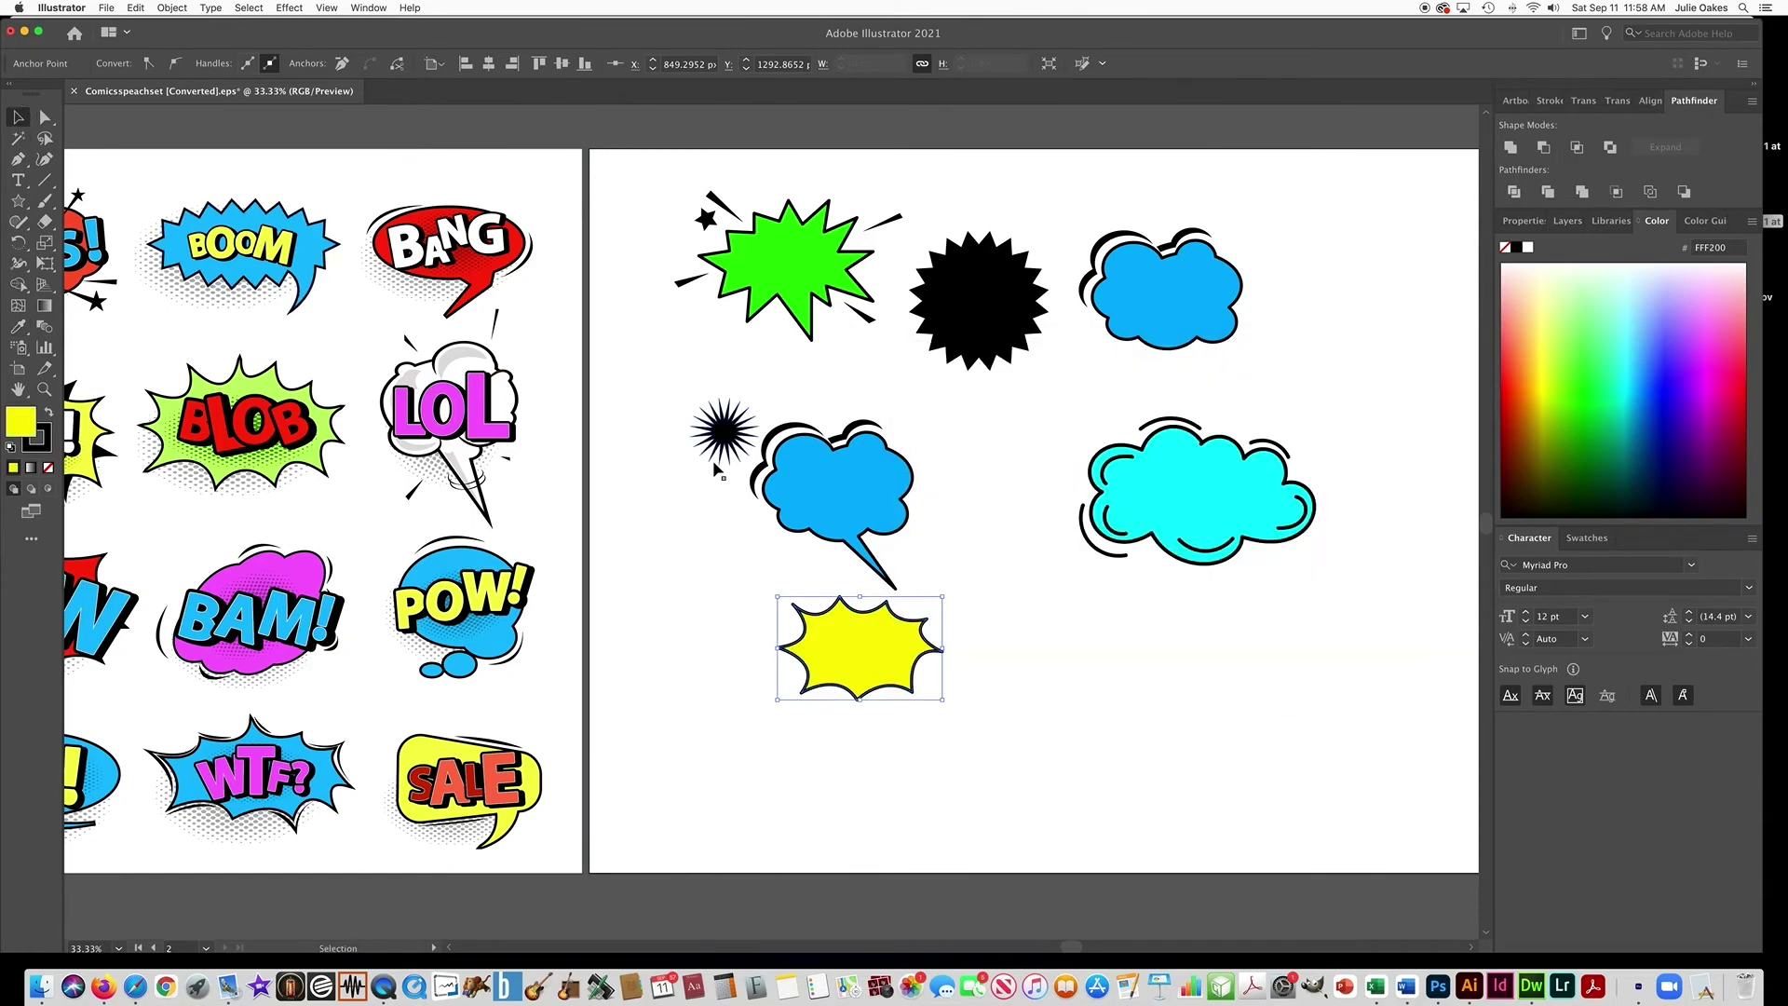
{"action": "left_click", "coordinate": [677, 581]}
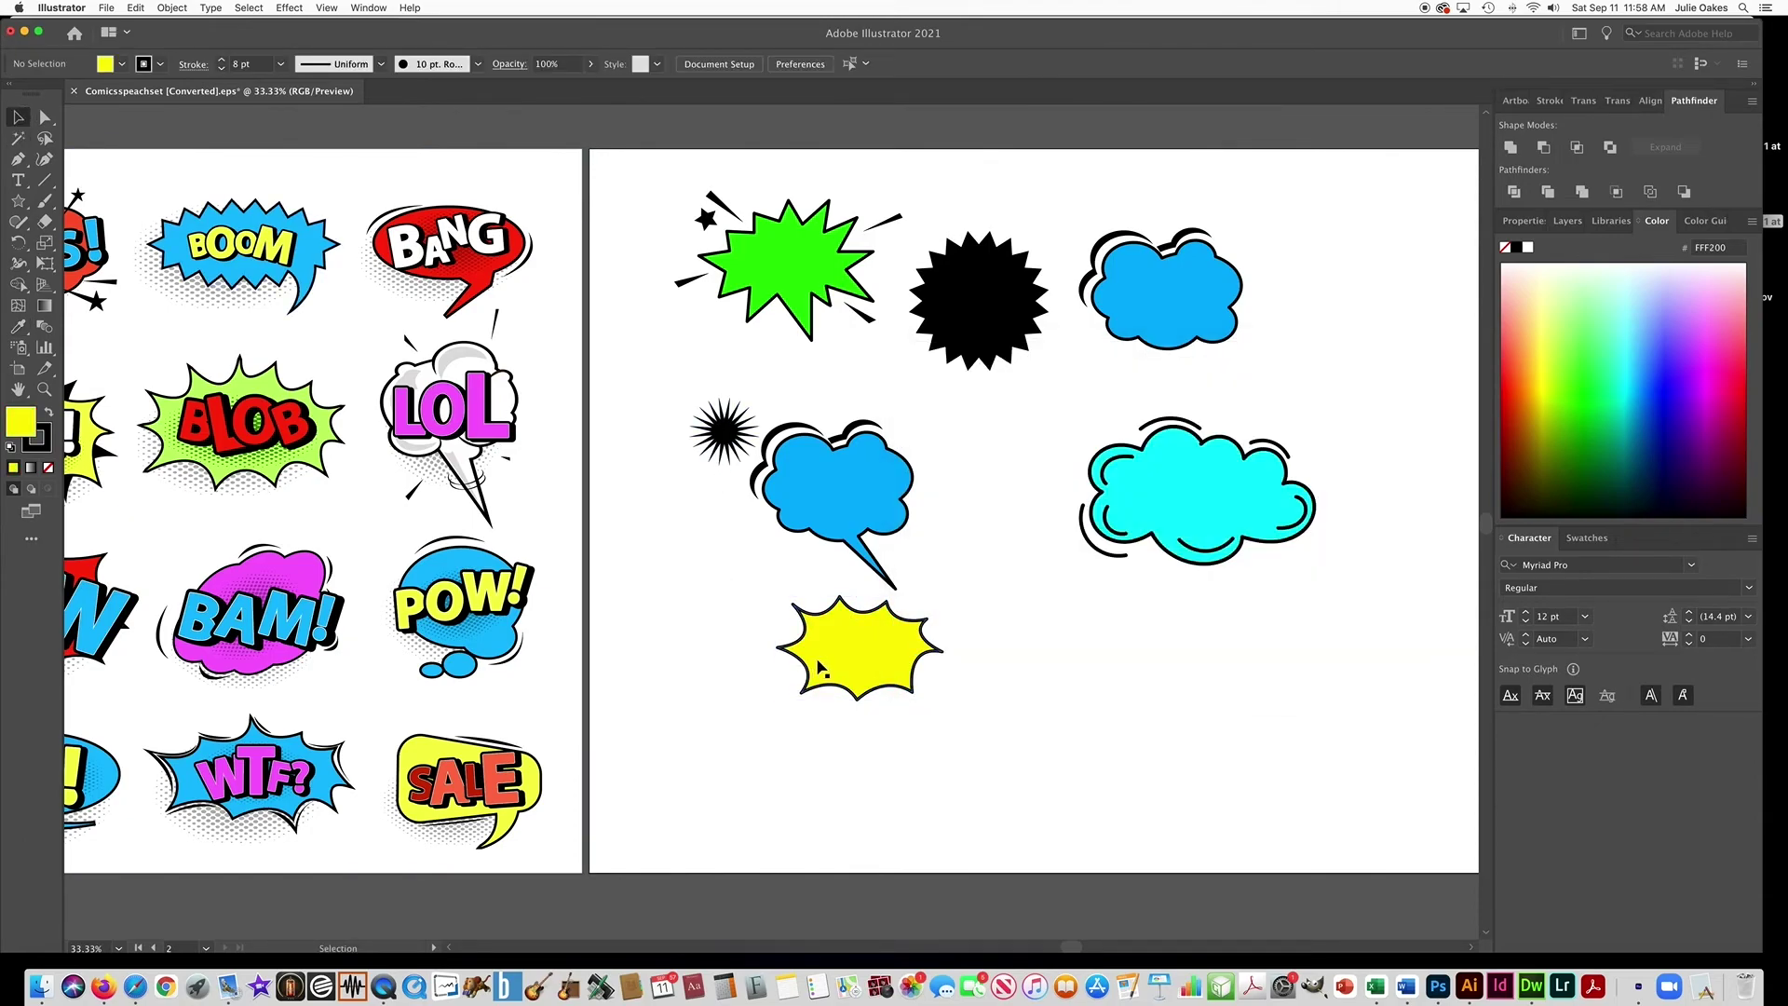
- Shift the yellow burst down-left, then marquee-select the cyan cloud
{"action": "left_click_drag", "start_coordinate": [818, 671], "coordinate": [750, 740]}
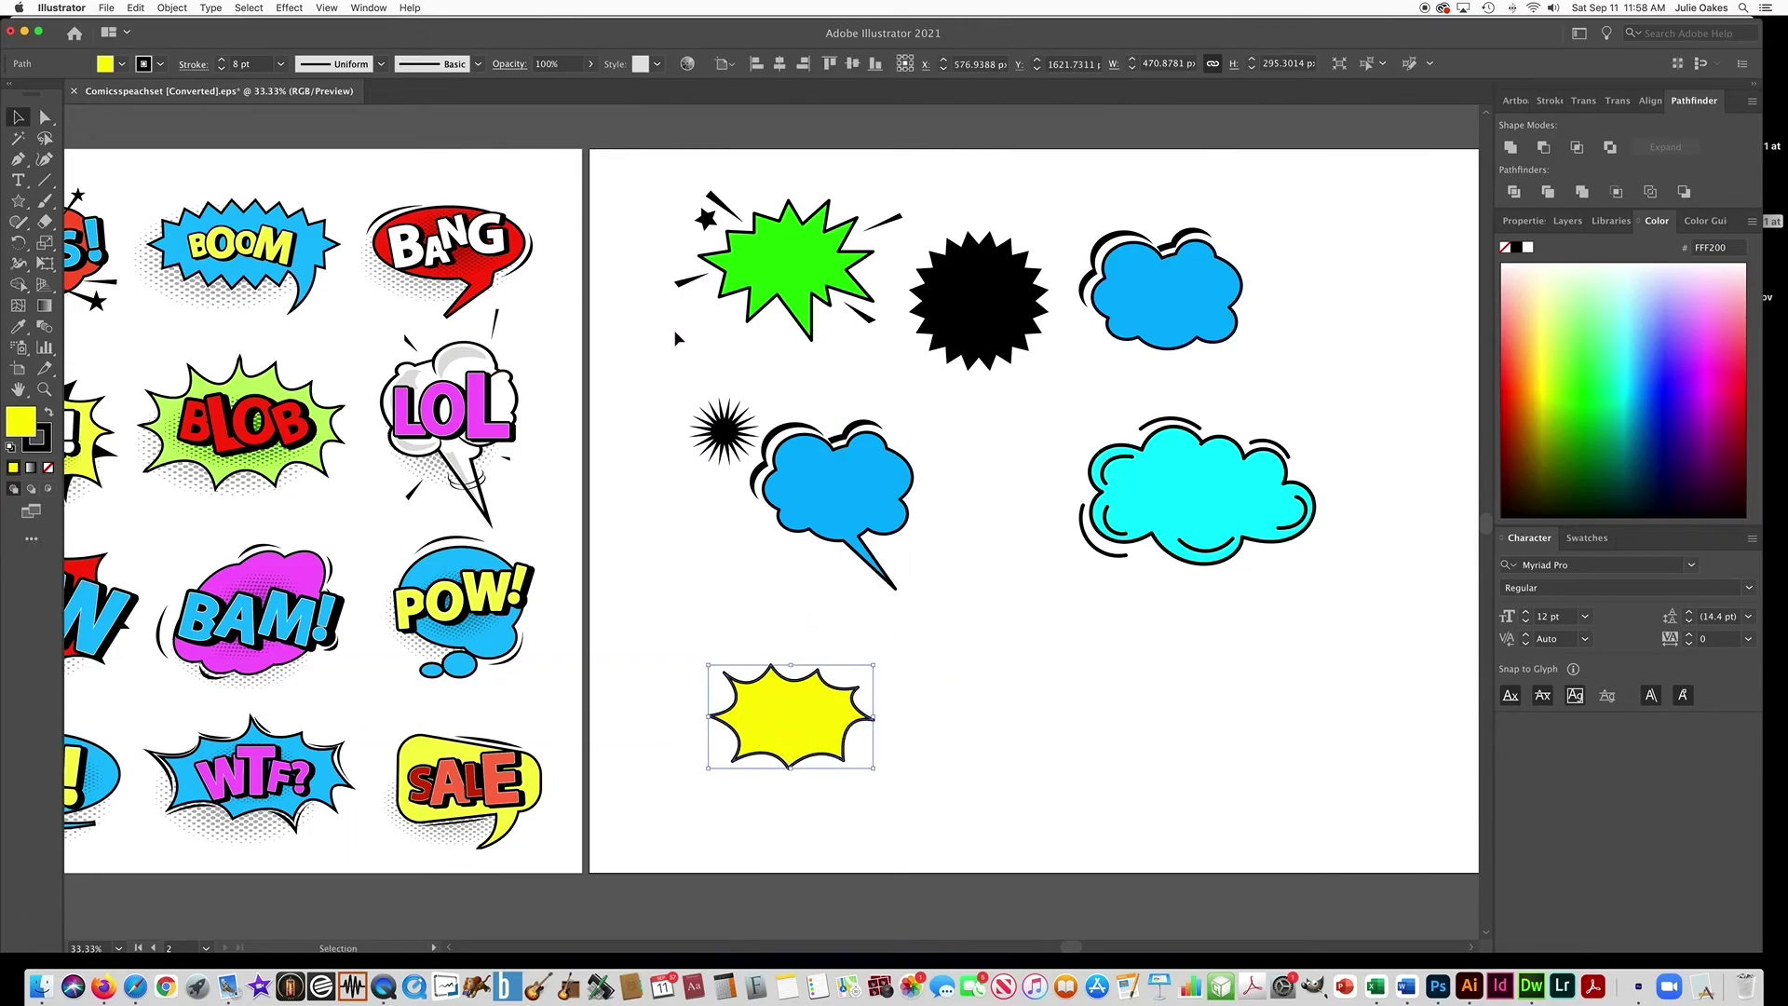
{"action": "left_click", "coordinate": [1120, 683]}
{"action": "scroll", "coordinate": [1117, 683], "scroll_direction": "up", "scroll_amount": 1}
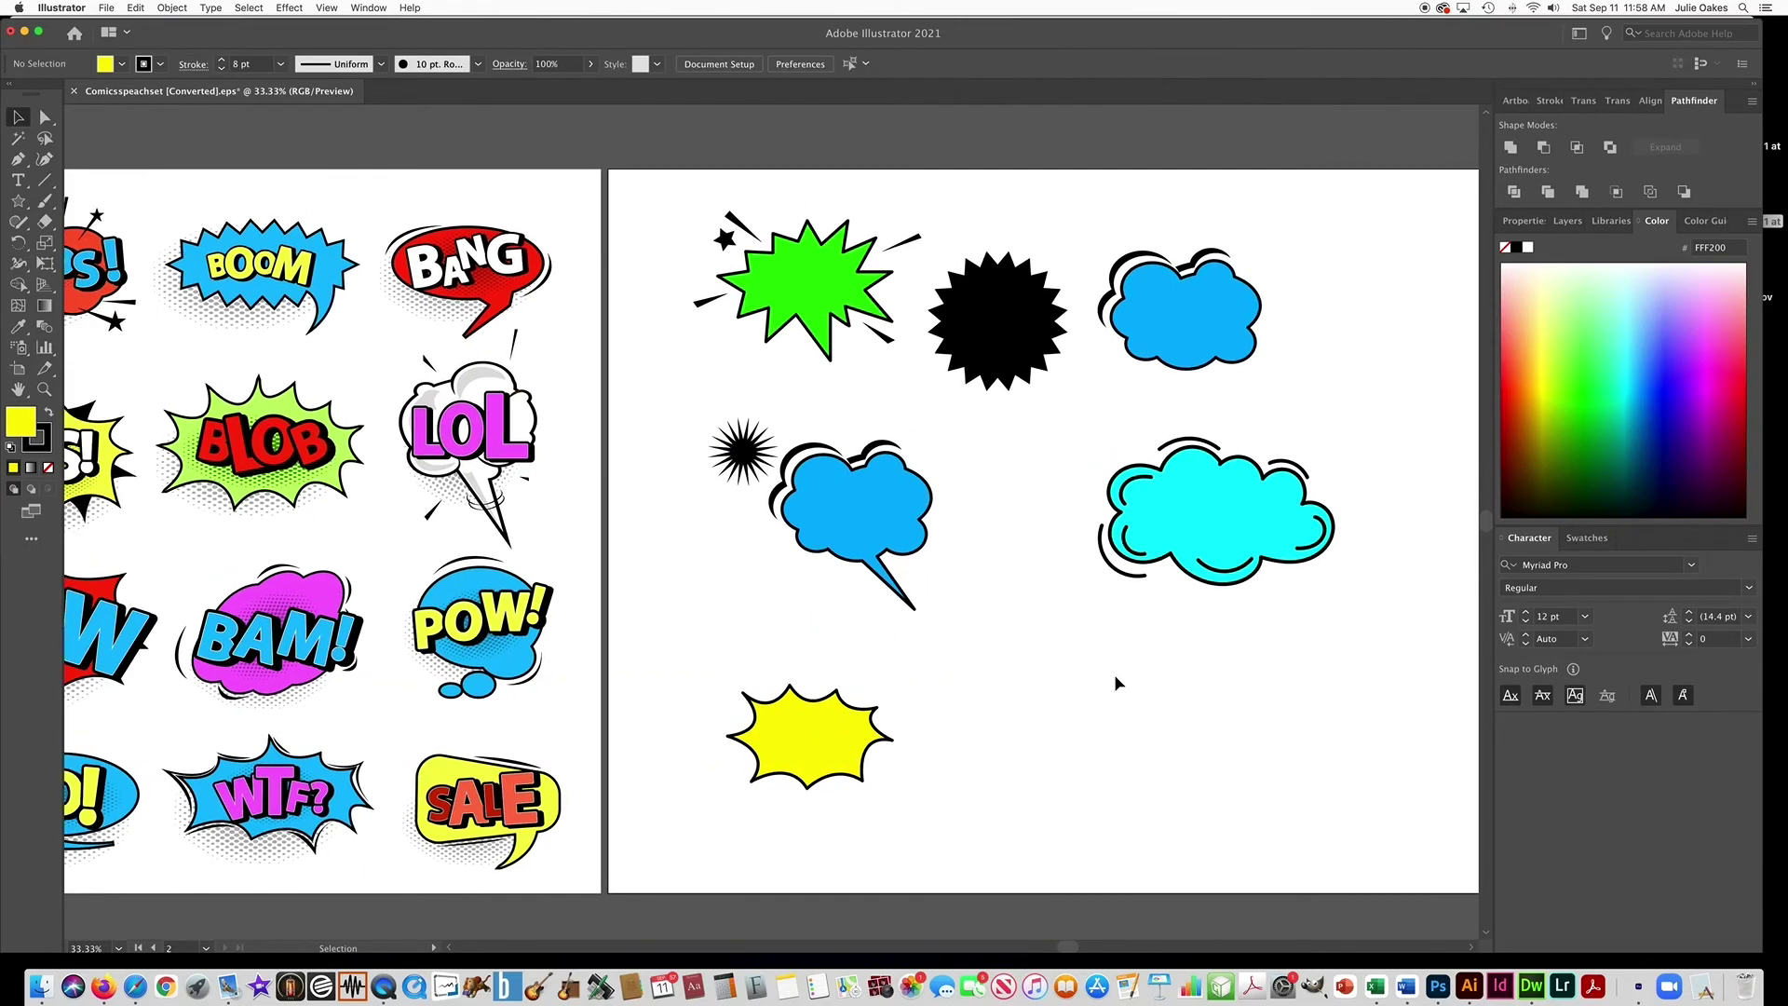
{"action": "scroll", "coordinate": [1065, 671], "scroll_direction": "right", "scroll_amount": 2}
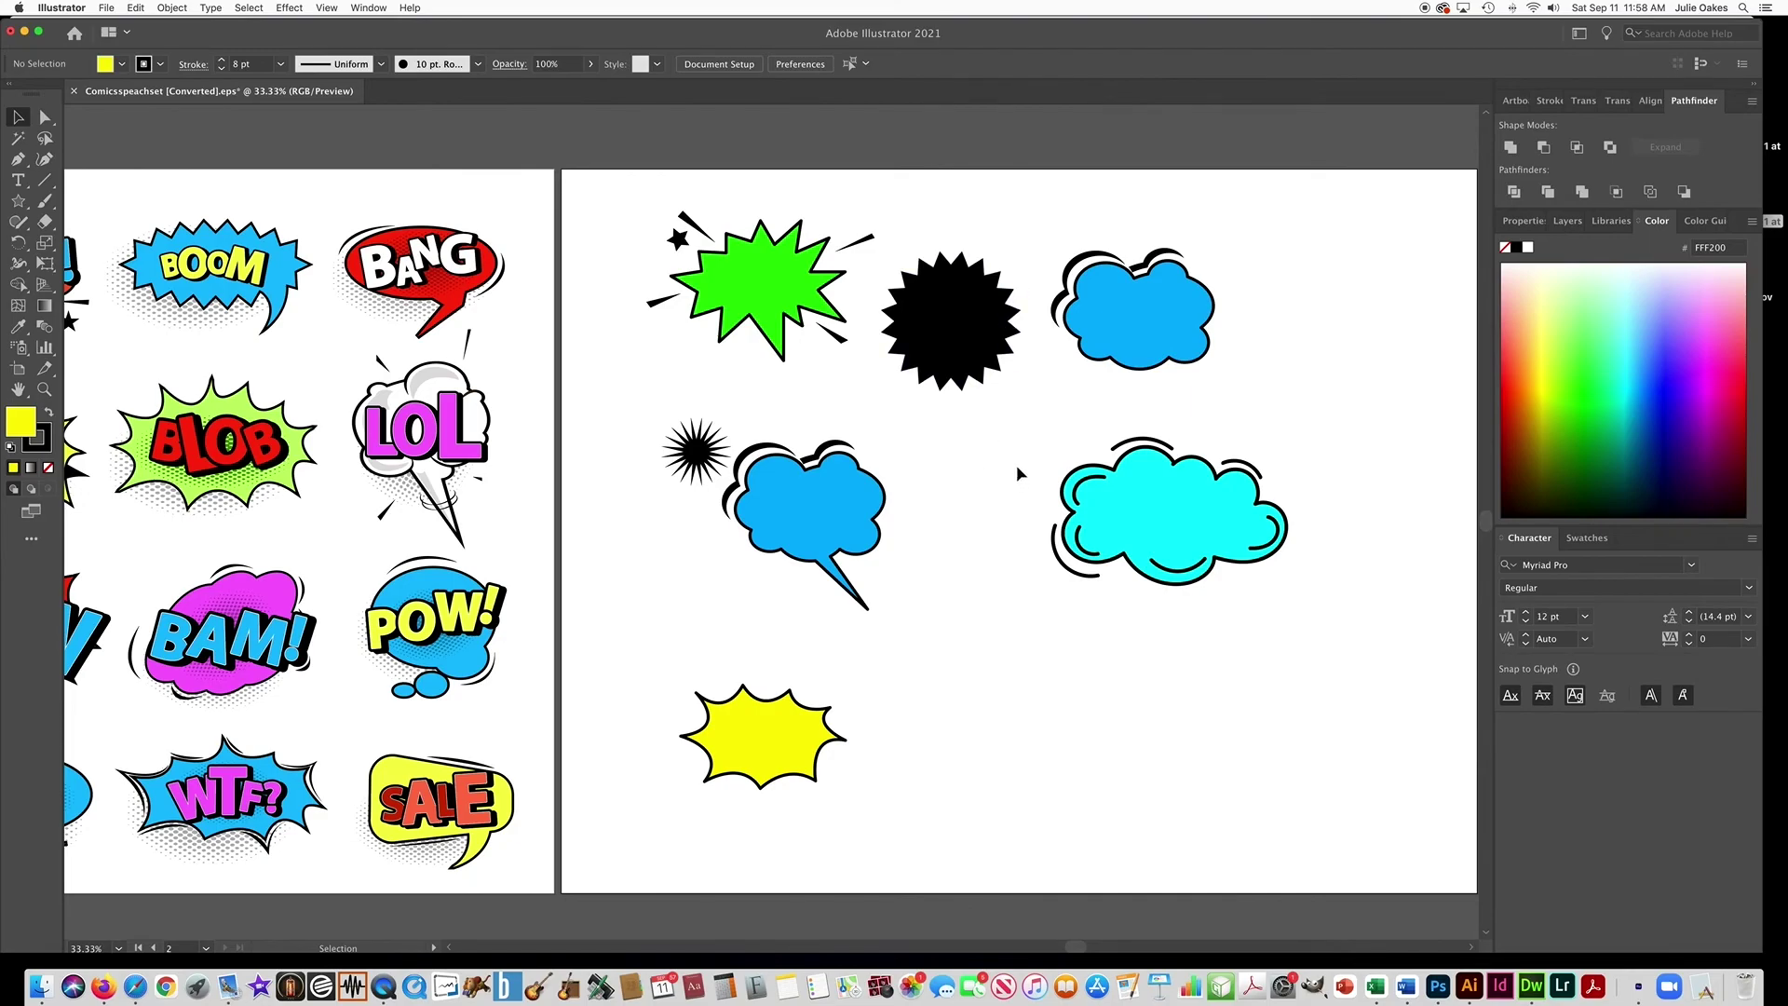
{"action": "left_click_drag", "start_coordinate": [1002, 417], "coordinate": [1339, 650]}
- Copy the cyan cloud and create a new document from the Web Common 1366 x 768 px preset
{"action": "key", "text": "a"}
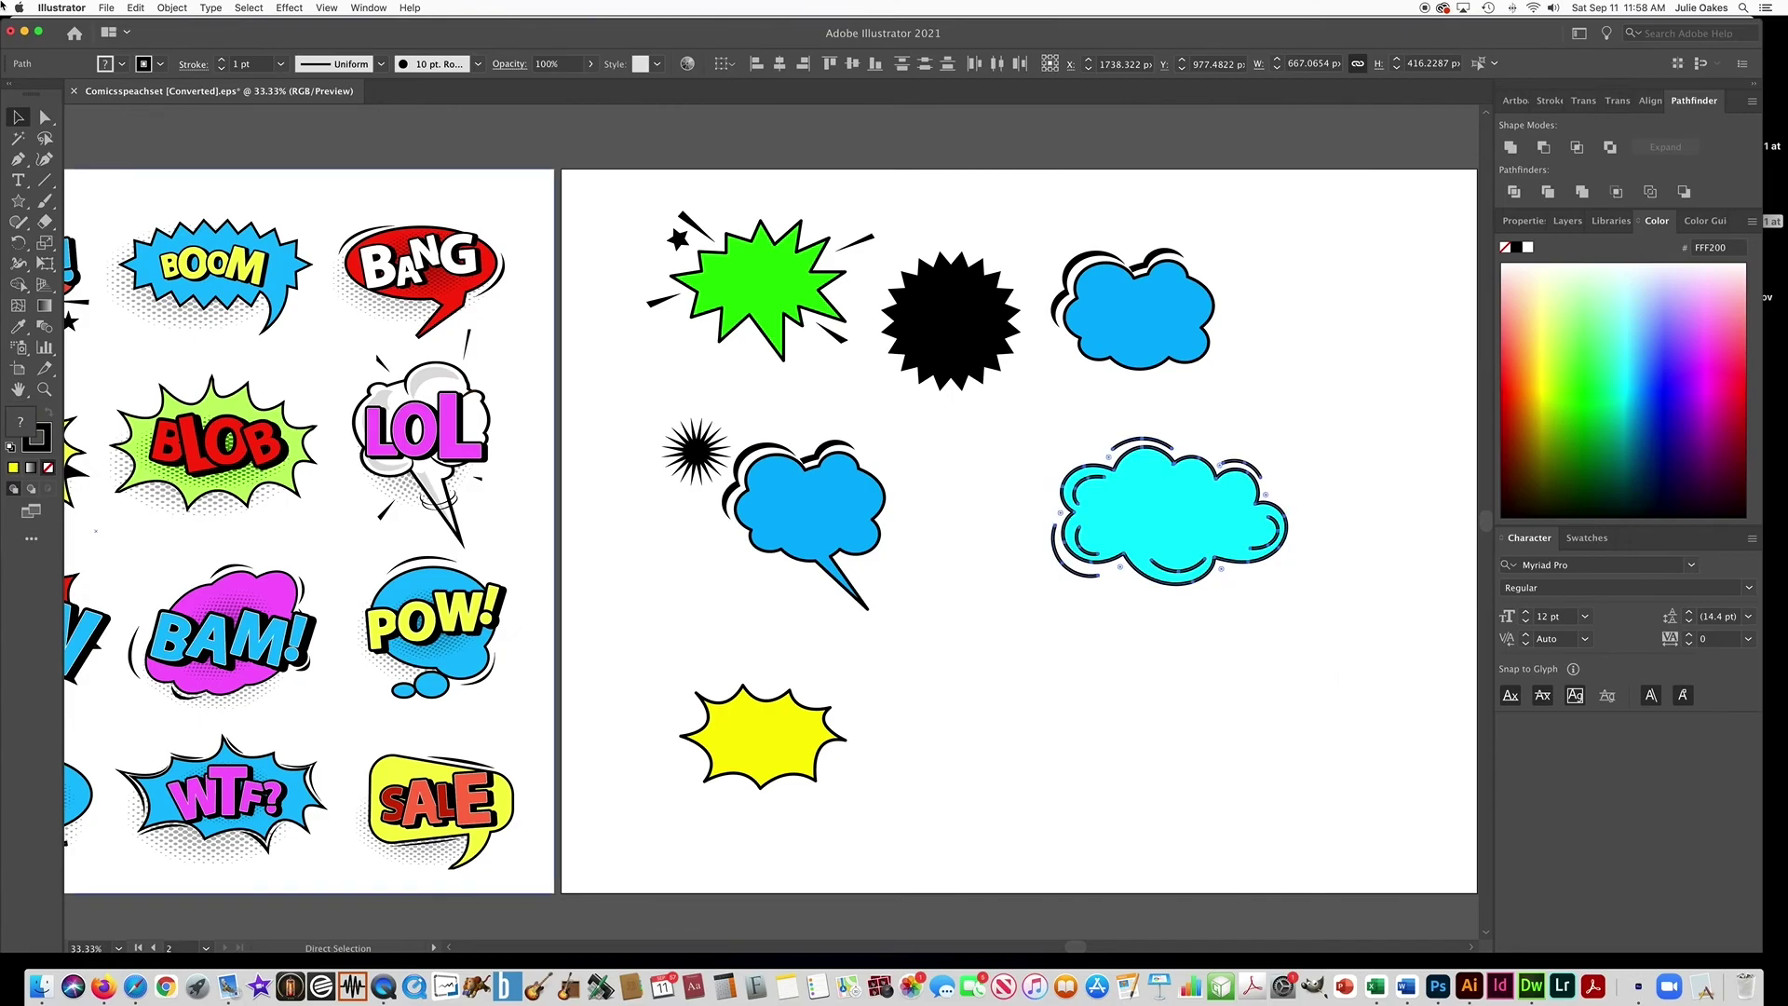
{"action": "left_click", "coordinate": [106, 10]}
{"action": "left_click", "coordinate": [106, 8]}
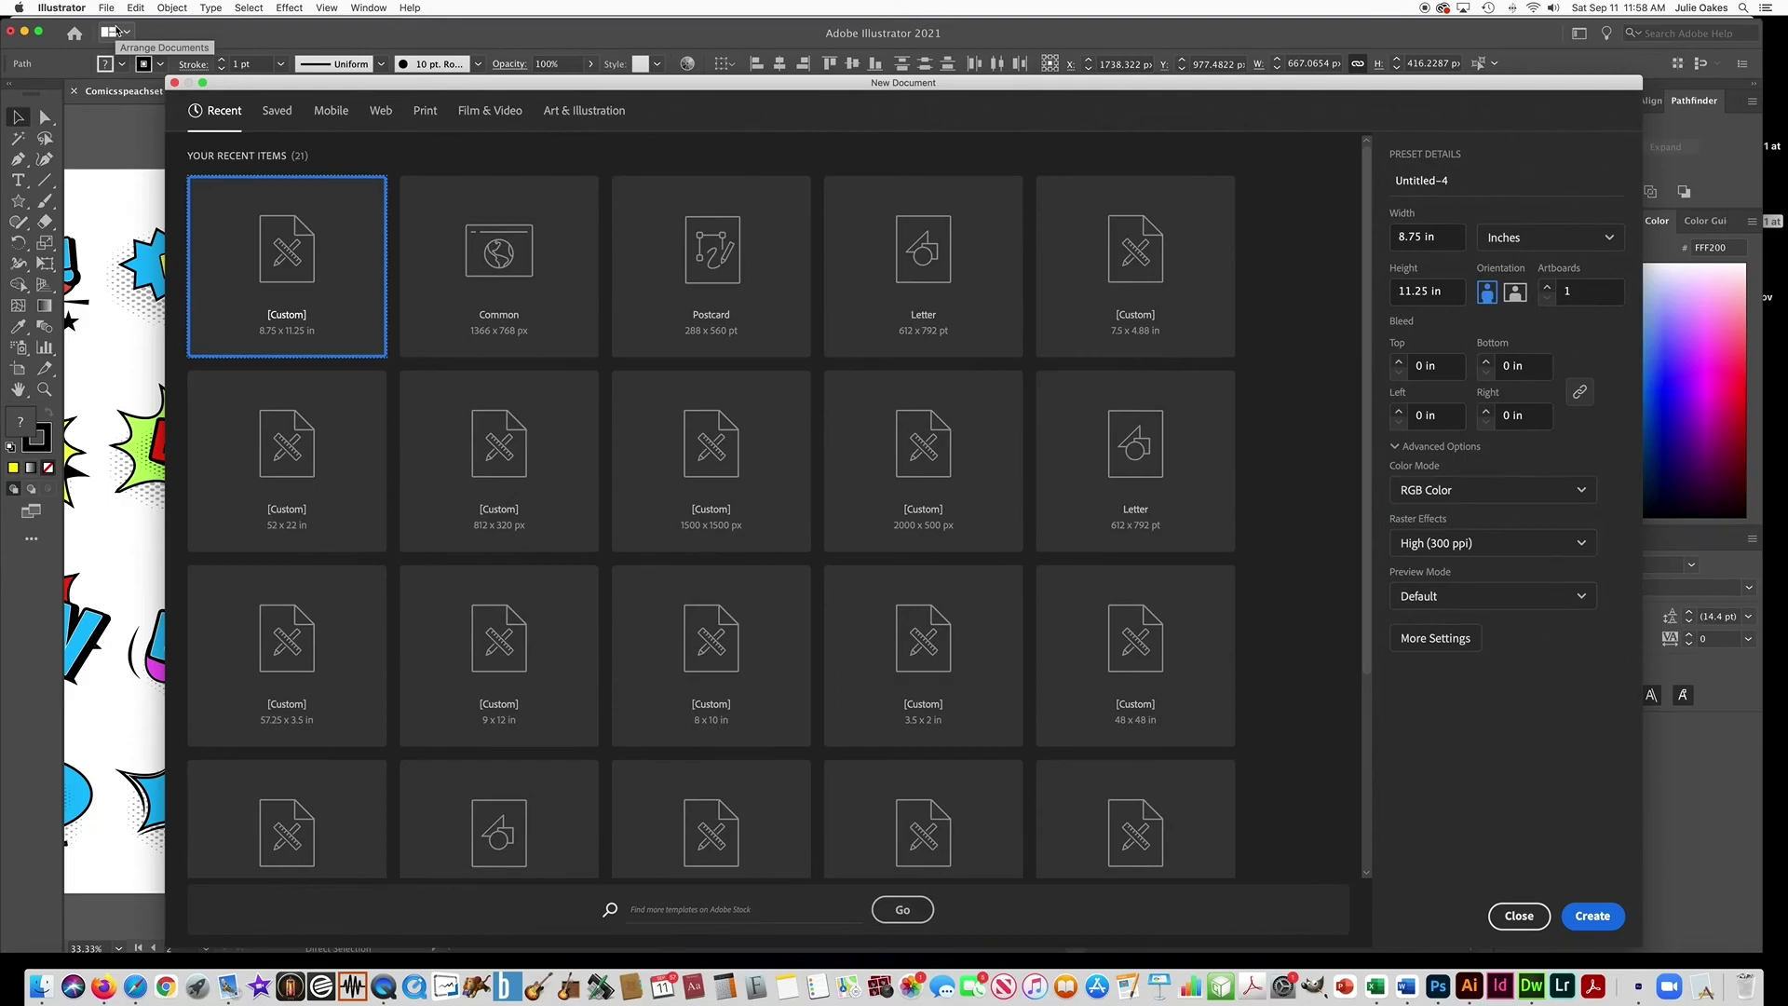
{"action": "left_click", "coordinate": [379, 112]}
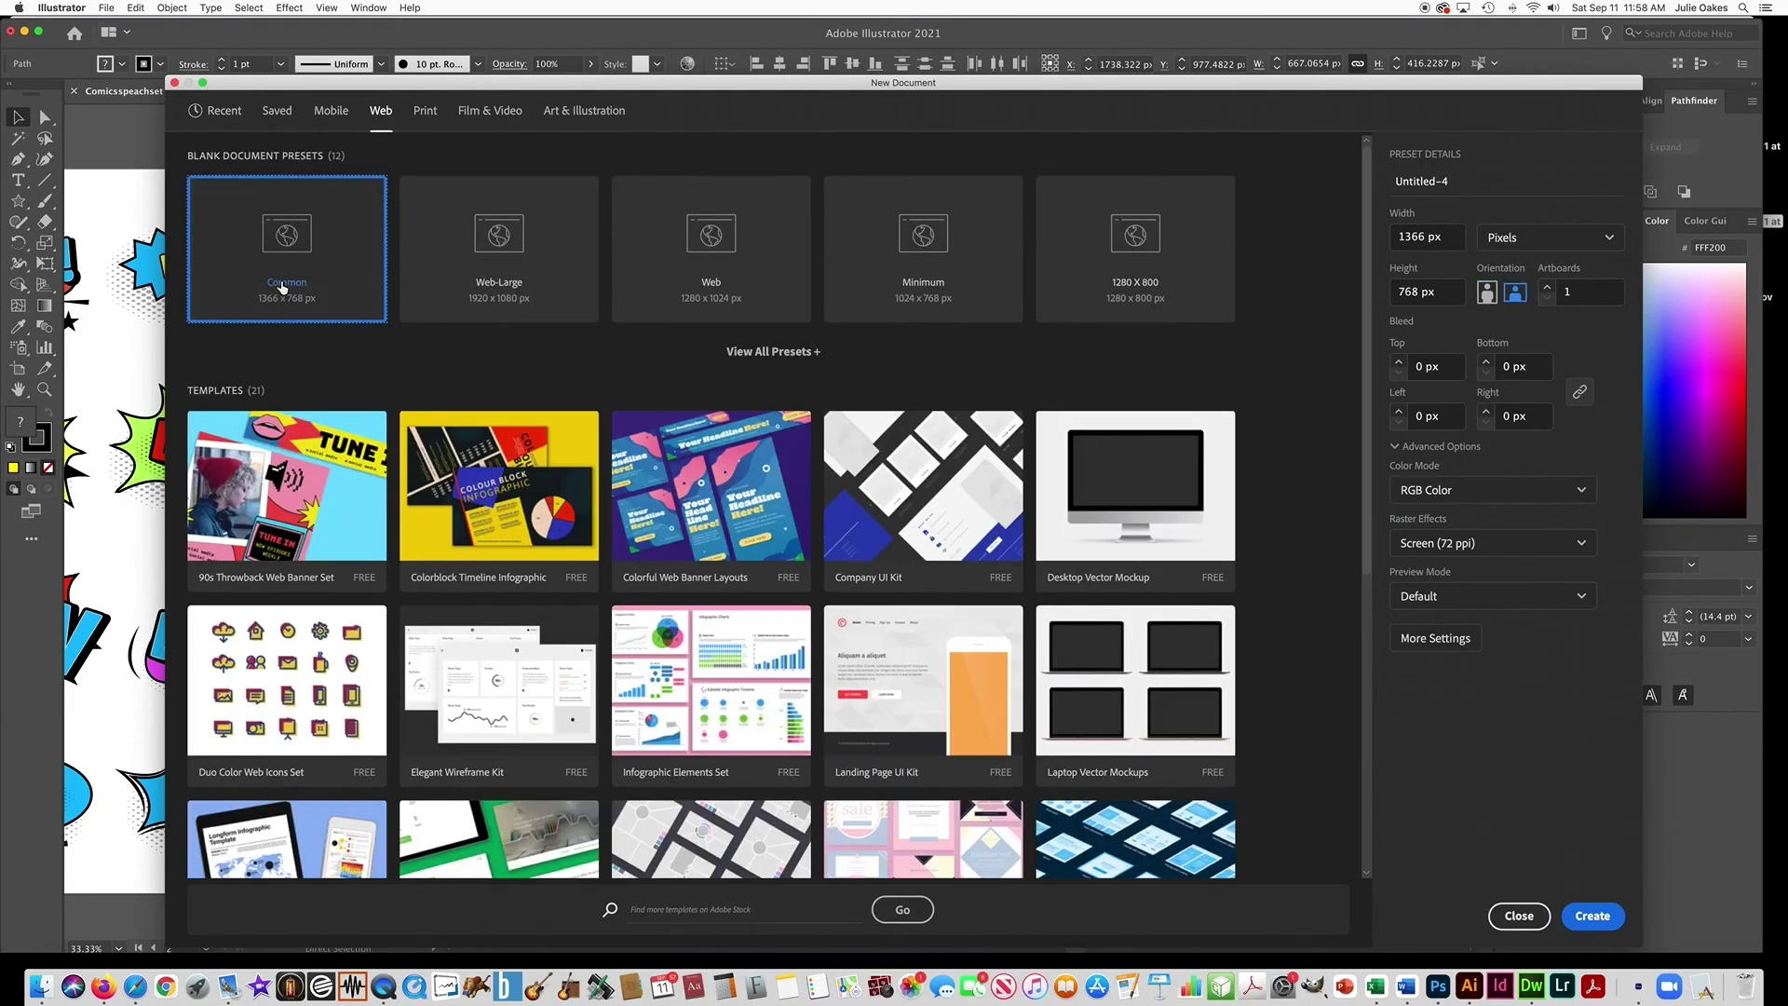
{"action": "double_click", "coordinate": [278, 285]}
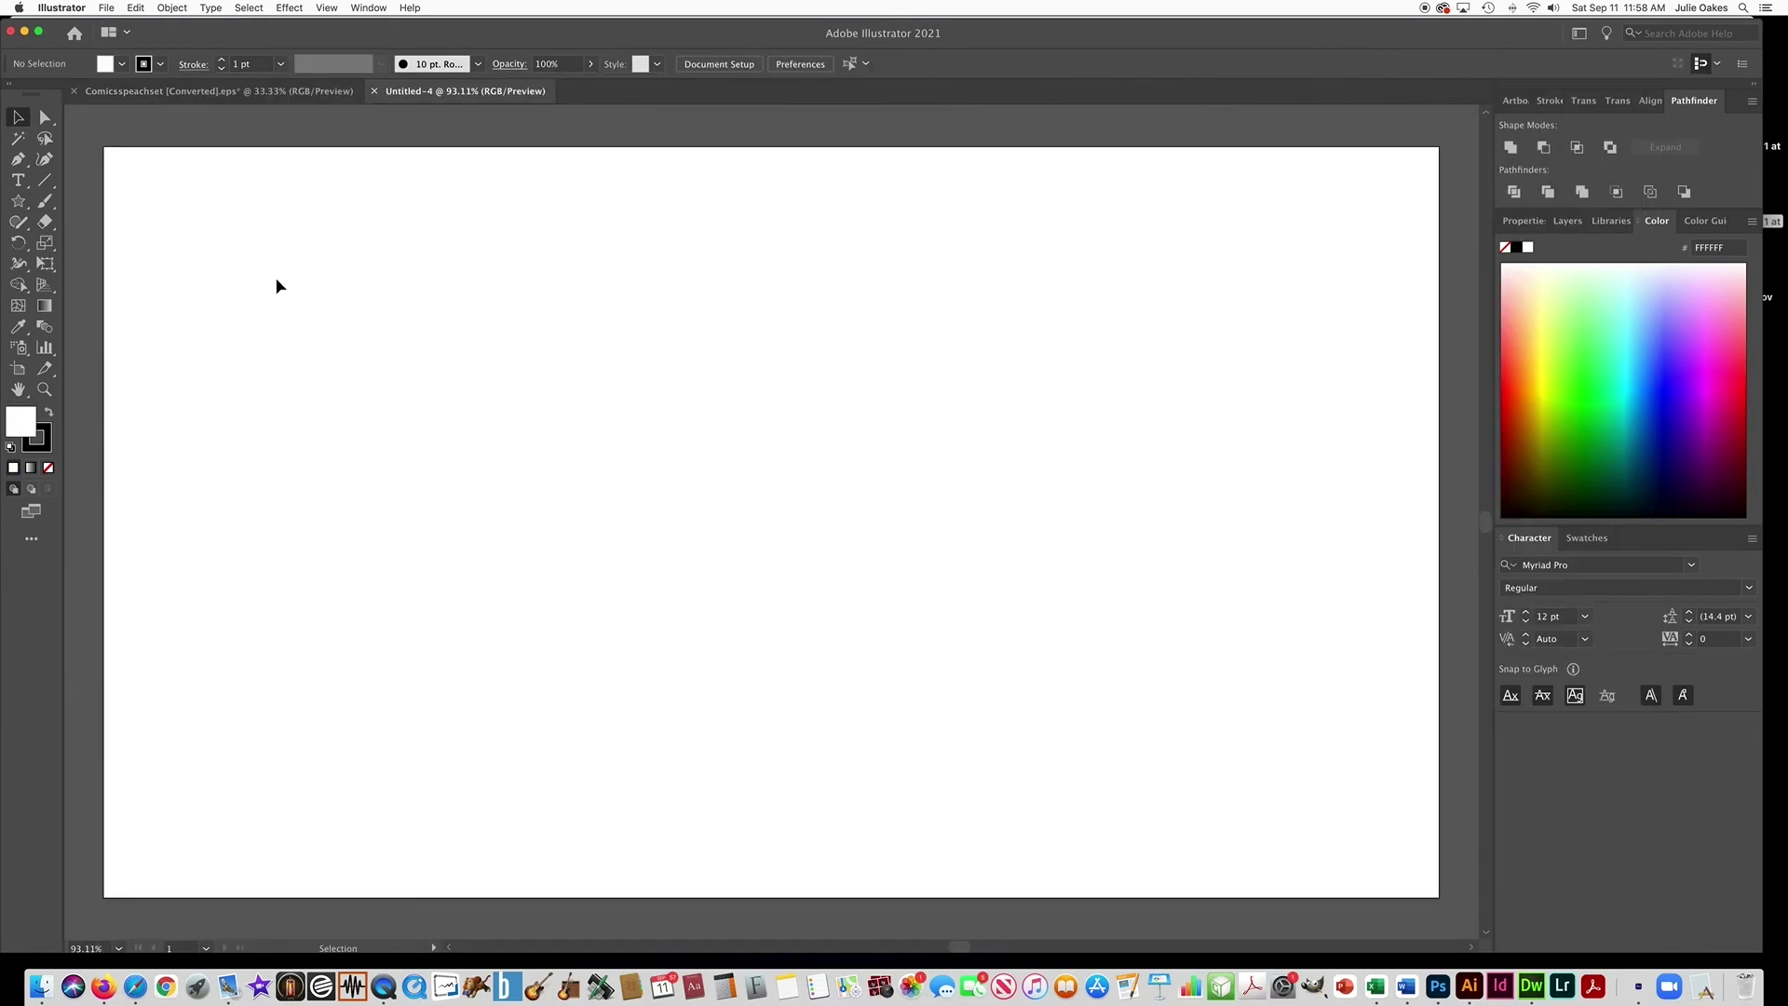
- Paste the cyan cloud into Untitled-4 and export it as PNG, High 300 ppi, transparent background
{"action": "key", "text": "super+v"}
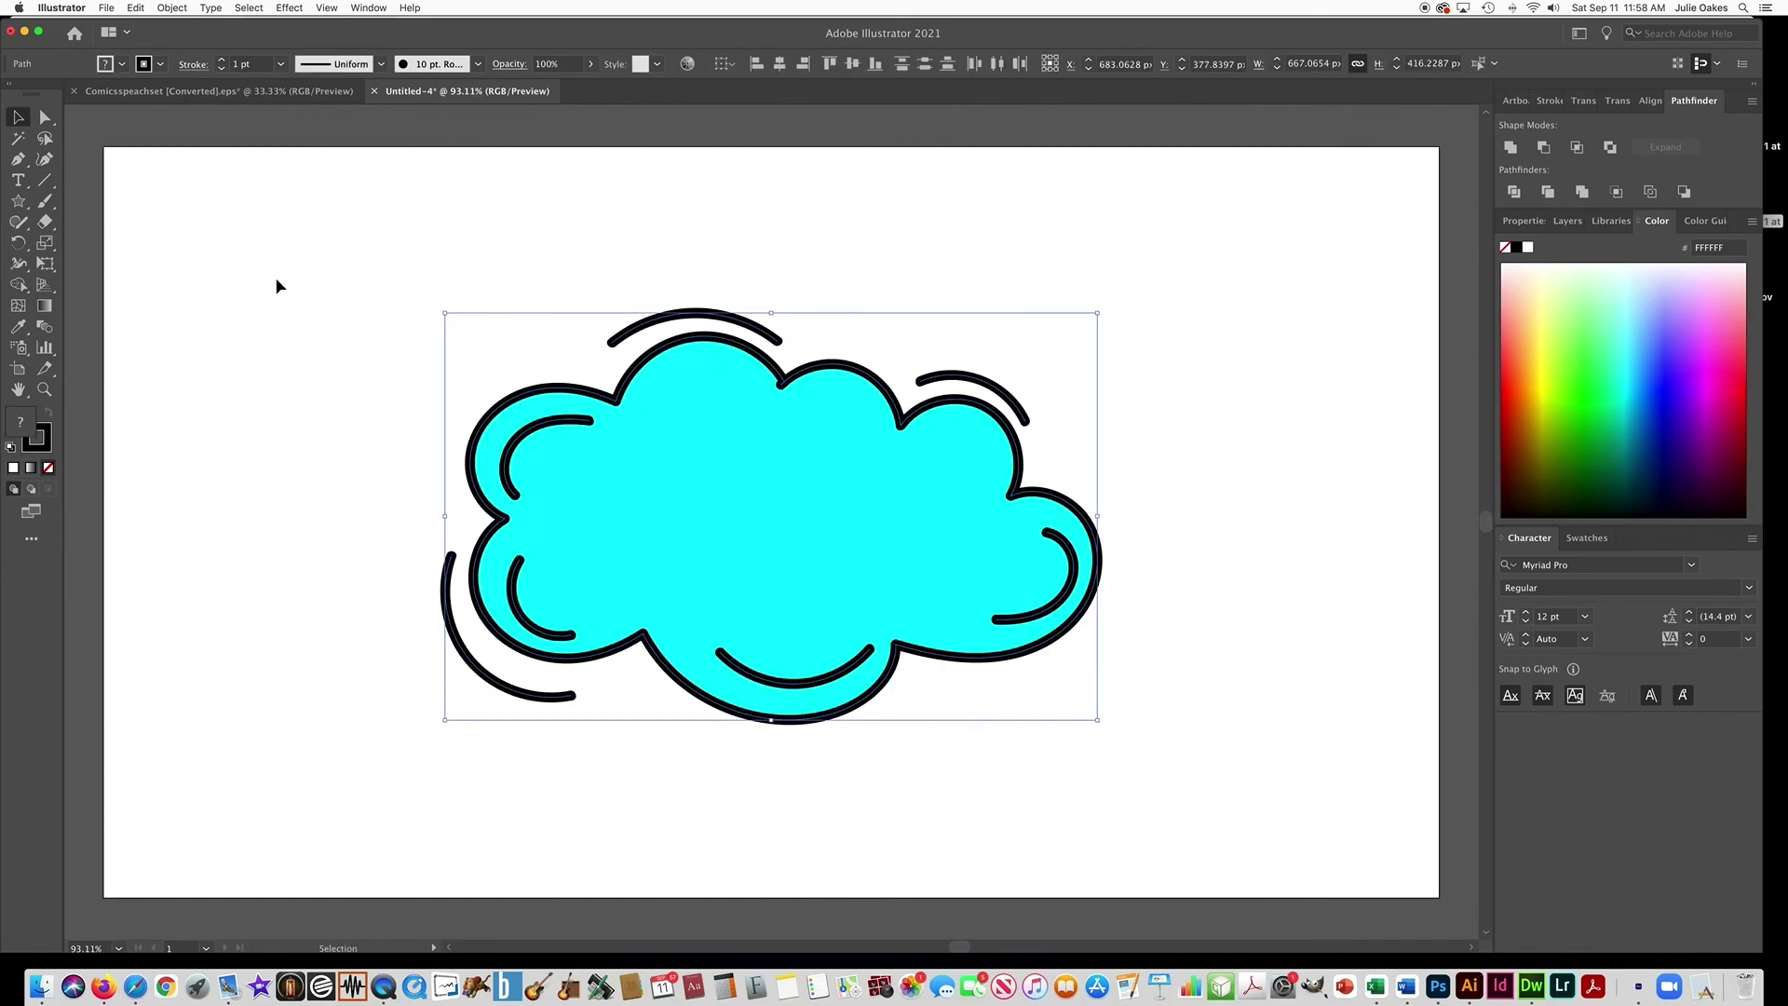
{"action": "left_click", "coordinate": [106, 8]}
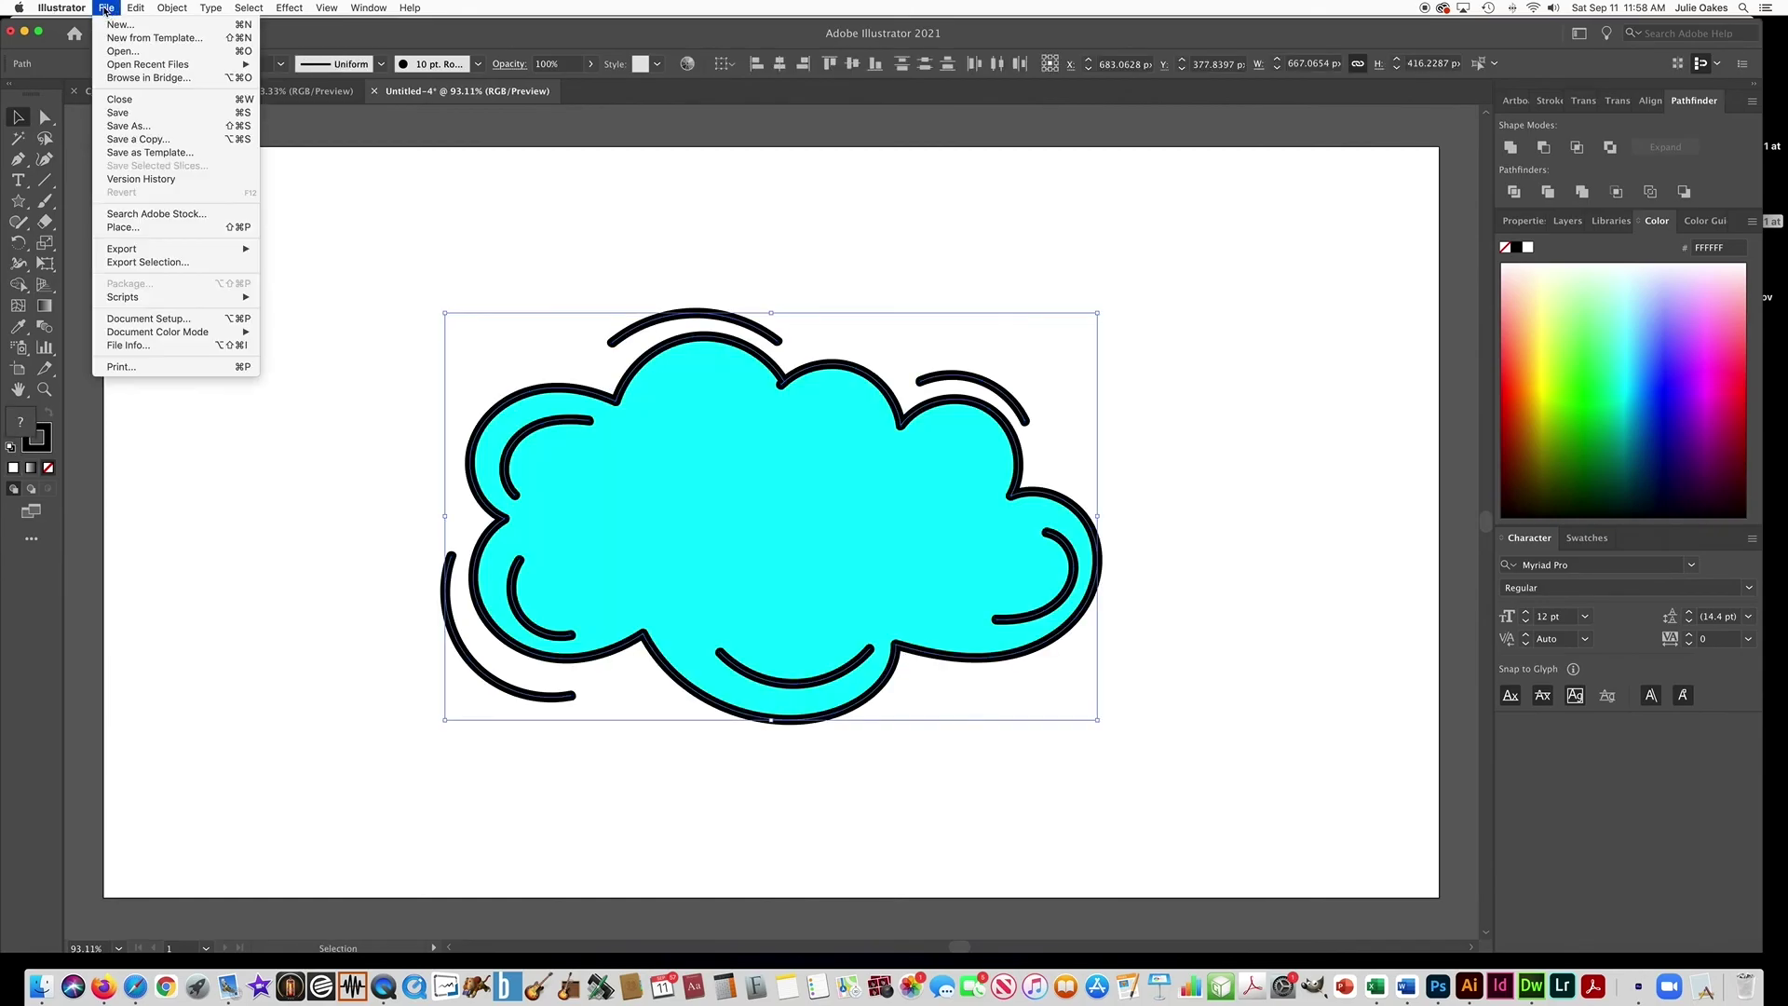
{"action": "mouse_move", "coordinate": [140, 249]}
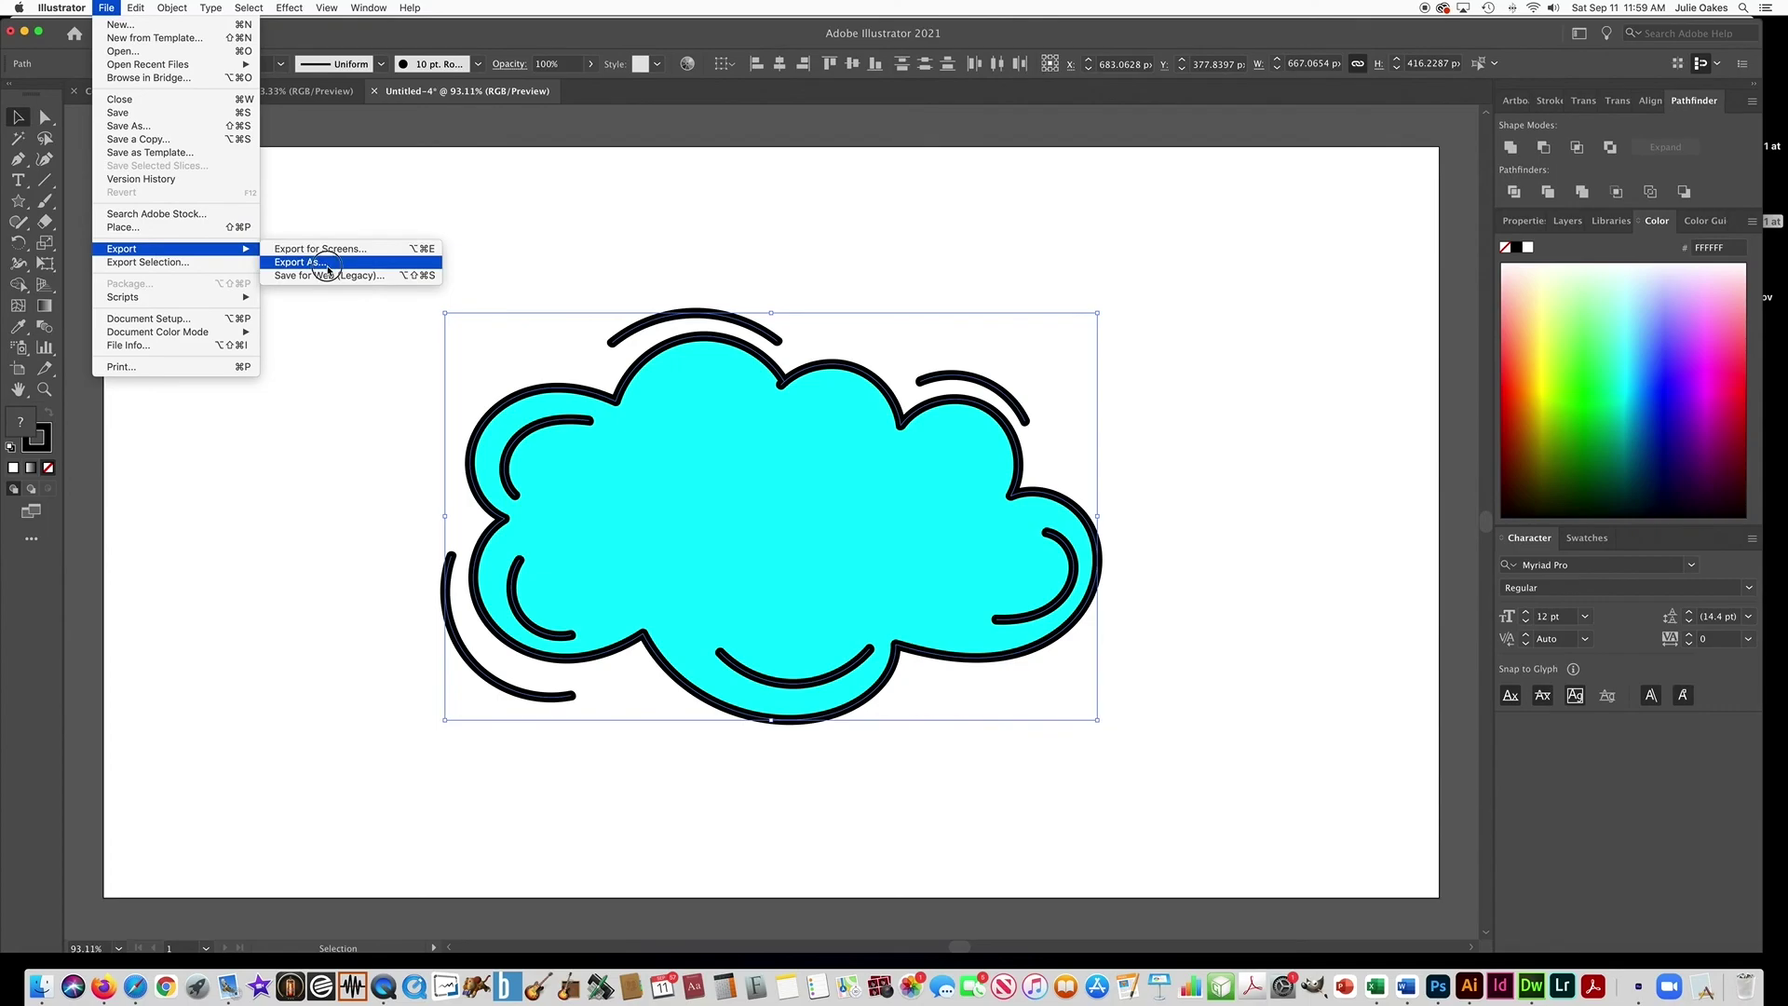
{"action": "left_click", "coordinate": [310, 265]}
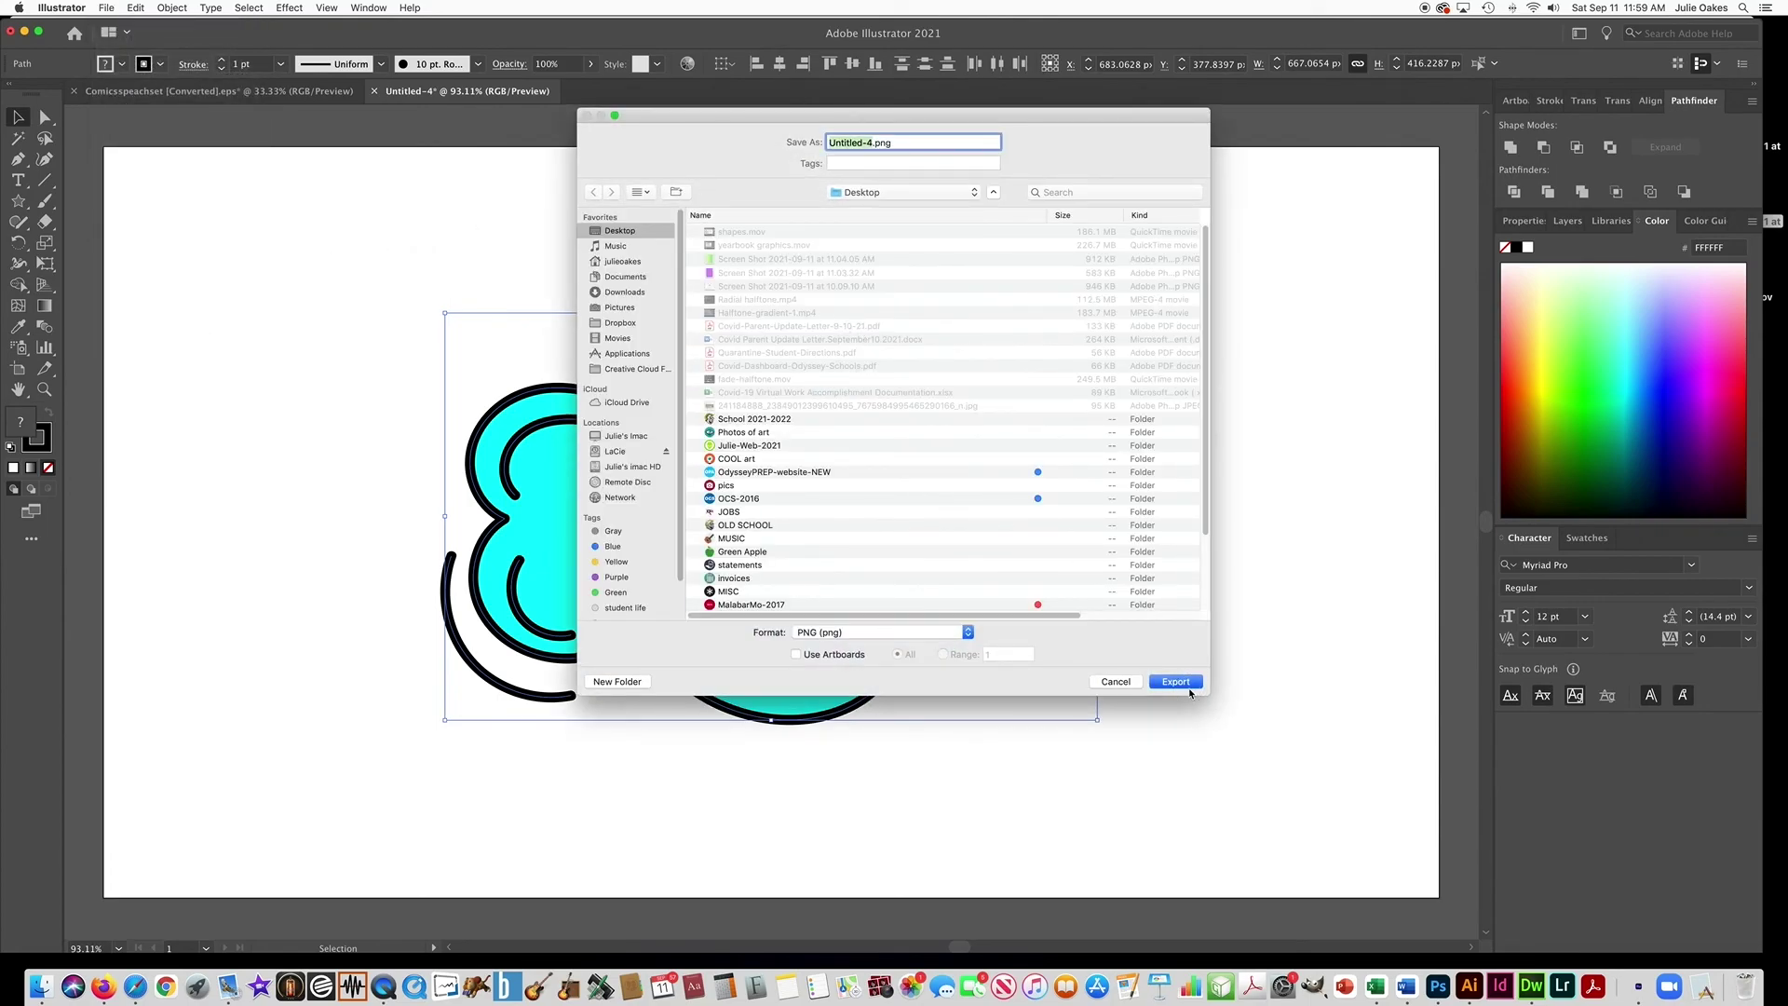
{"action": "left_click", "coordinate": [821, 638]}
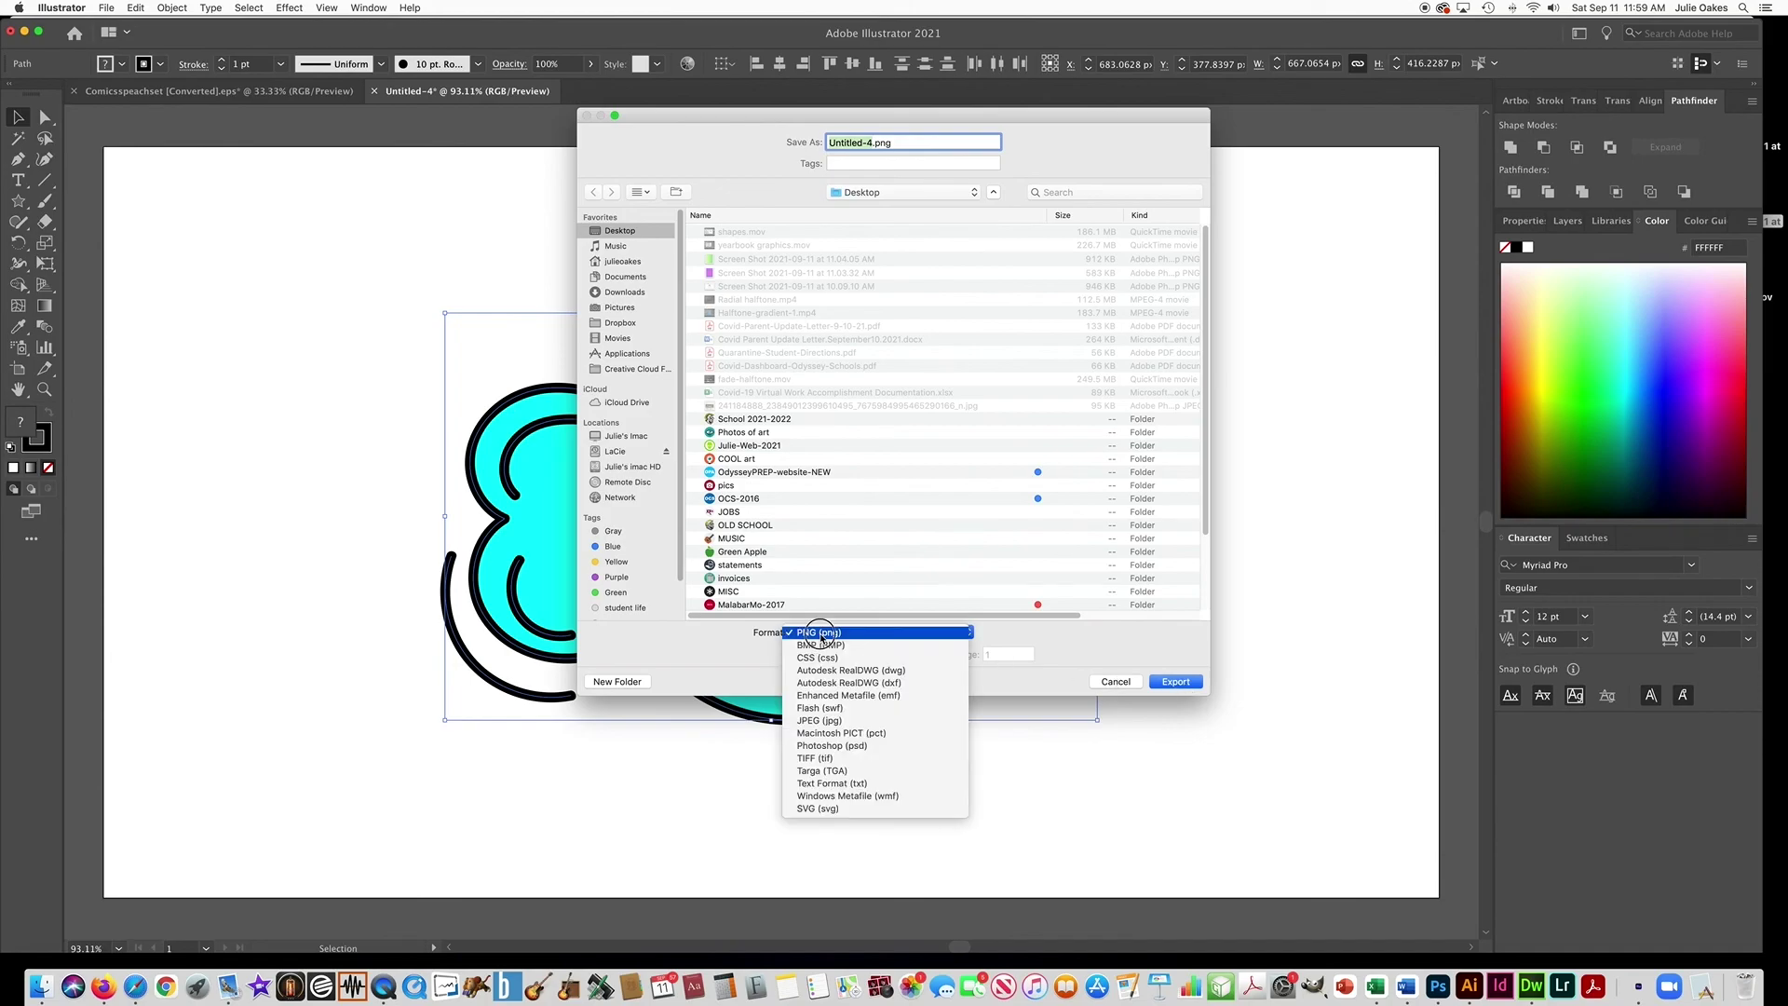
{"action": "left_click", "coordinate": [822, 625]}
{"action": "left_click", "coordinate": [1177, 683]}
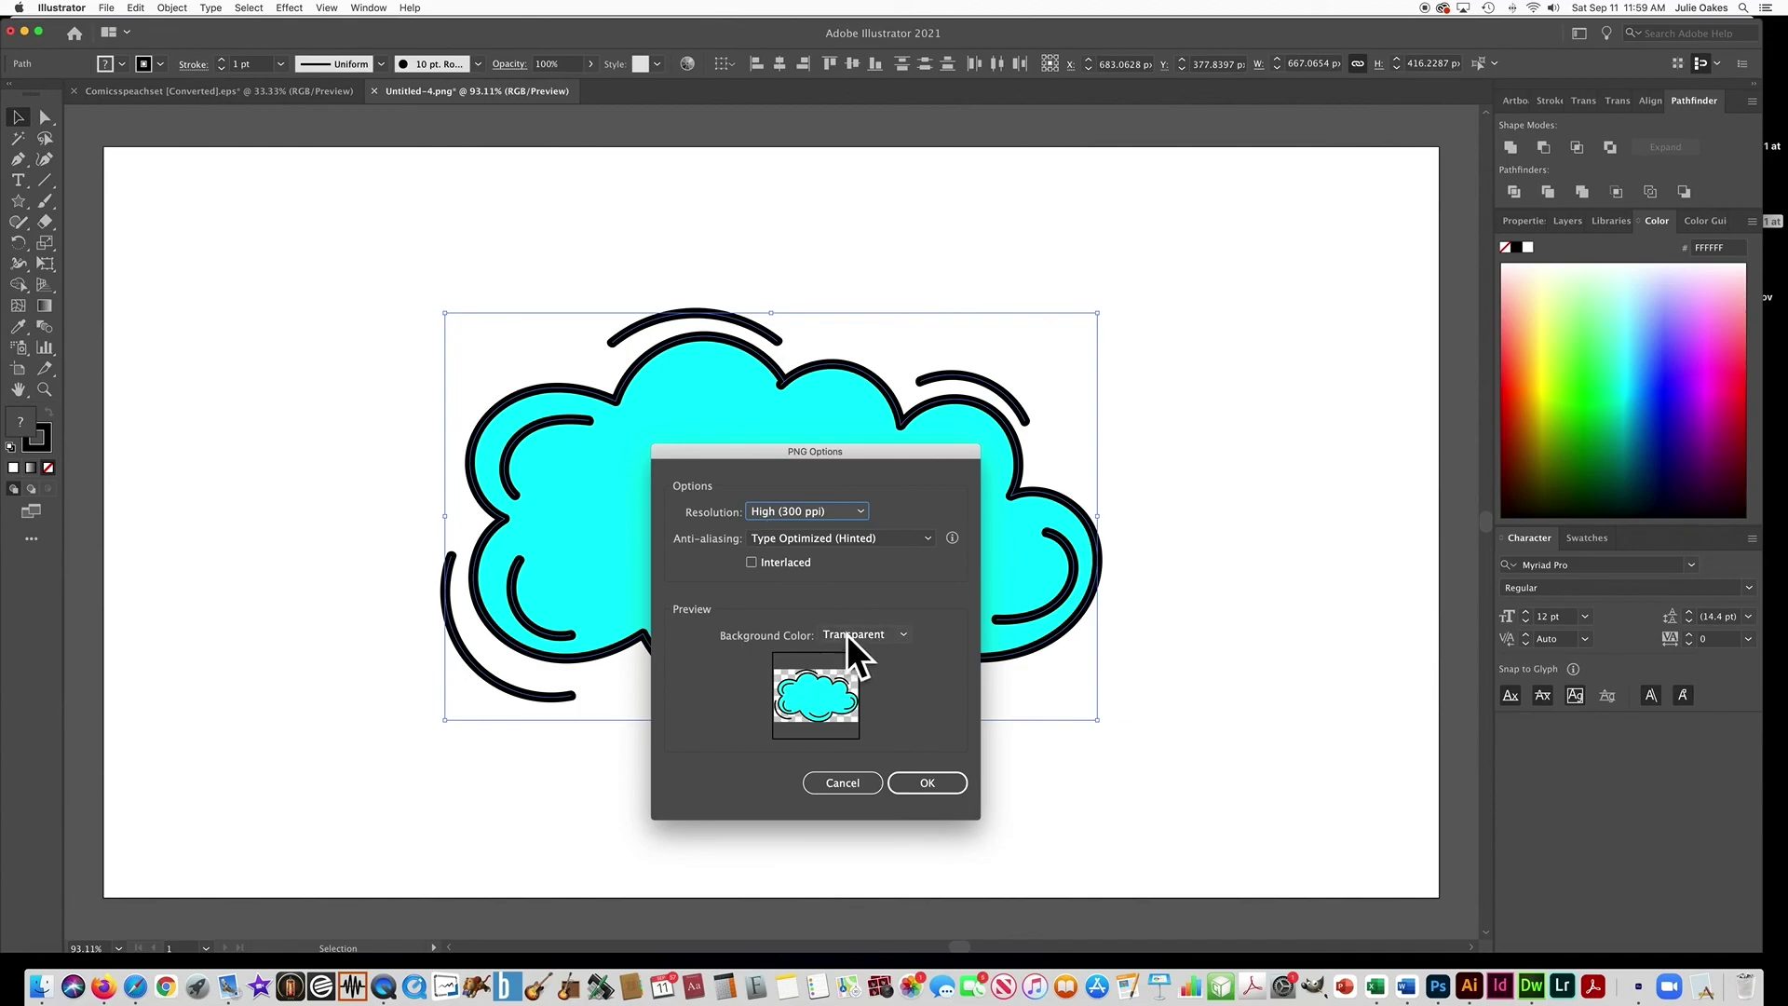
{"action": "left_click", "coordinate": [926, 782]}
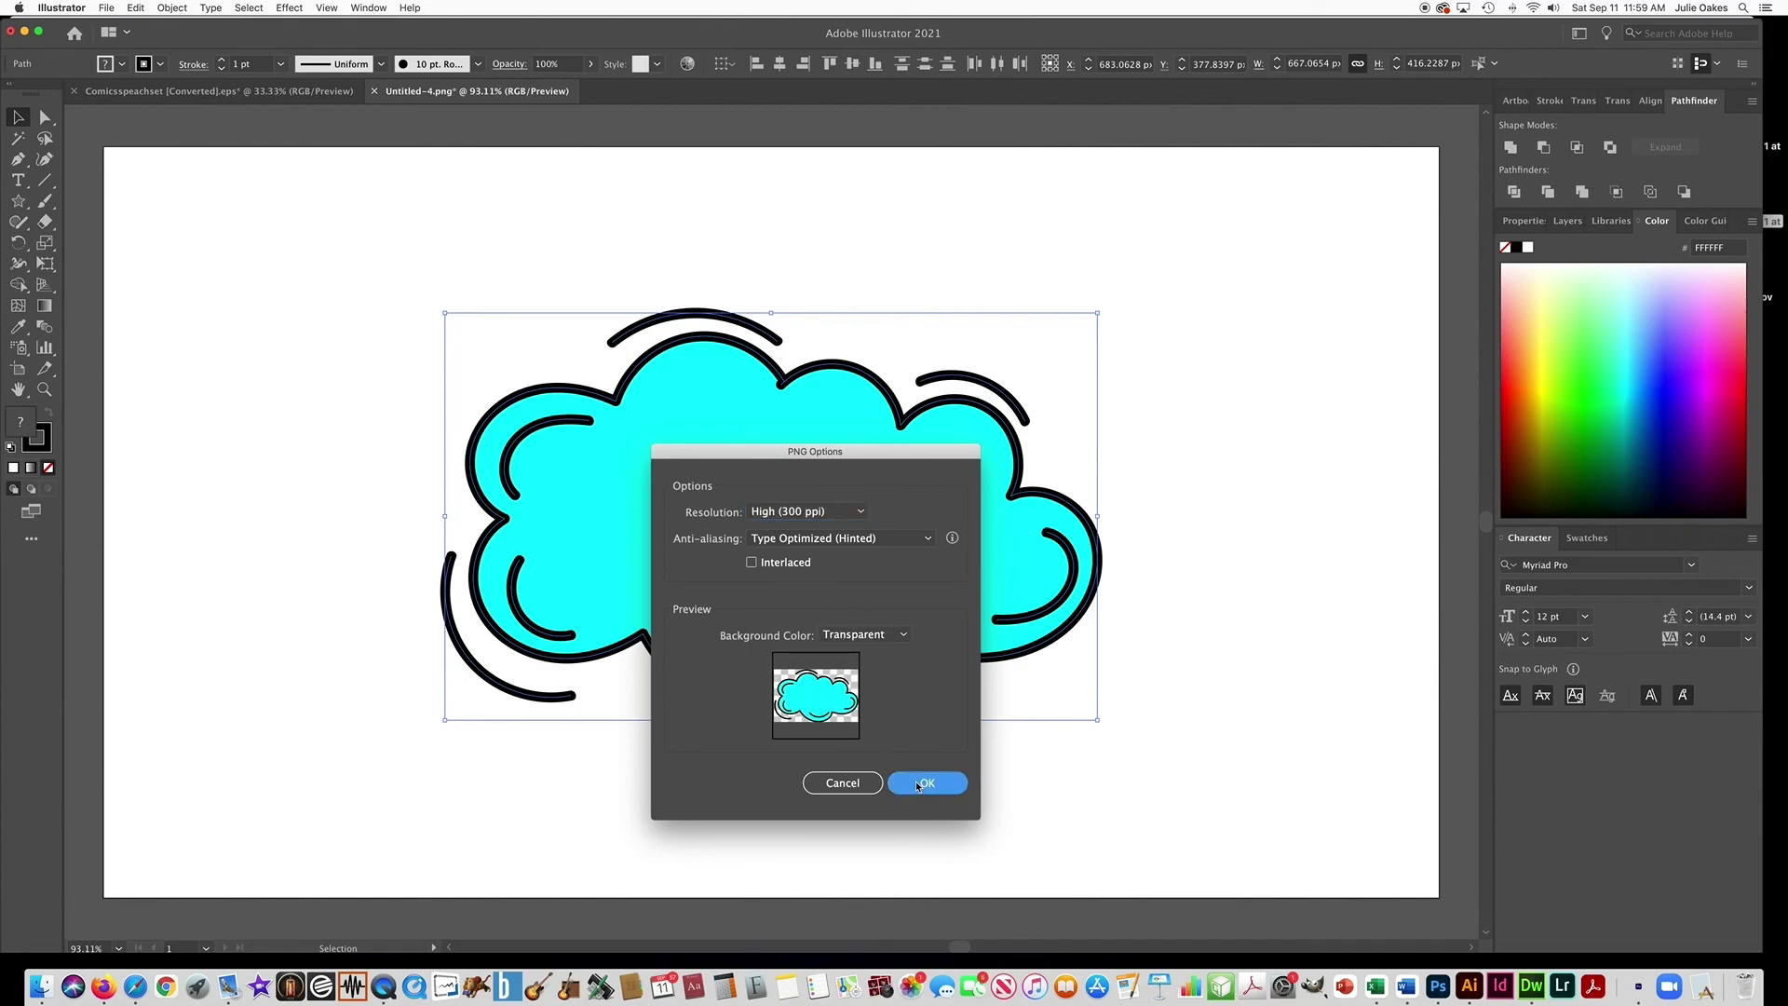